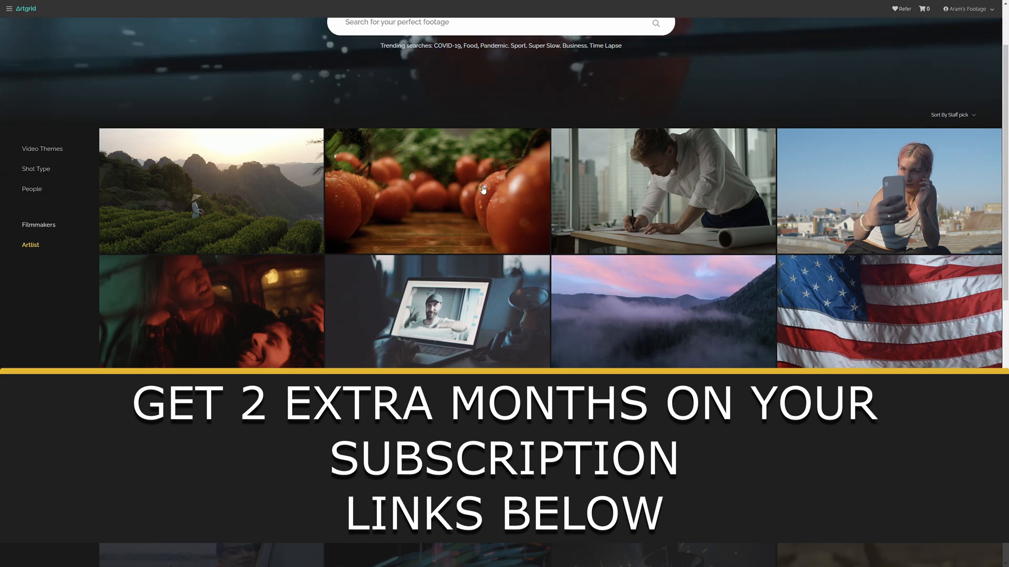
Step: Search the stock footage library for "repair" and look through the resulting clips
scroll(483, 151, "down", 5)
scroll(483, 151, "up", 7)
left_click(502, 109)
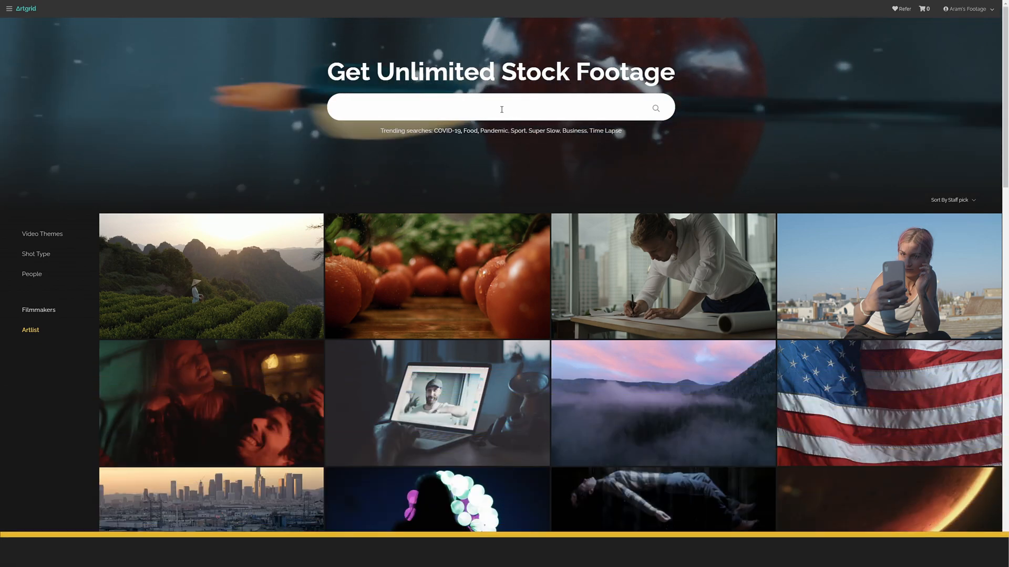
type("repair")
key("Return")
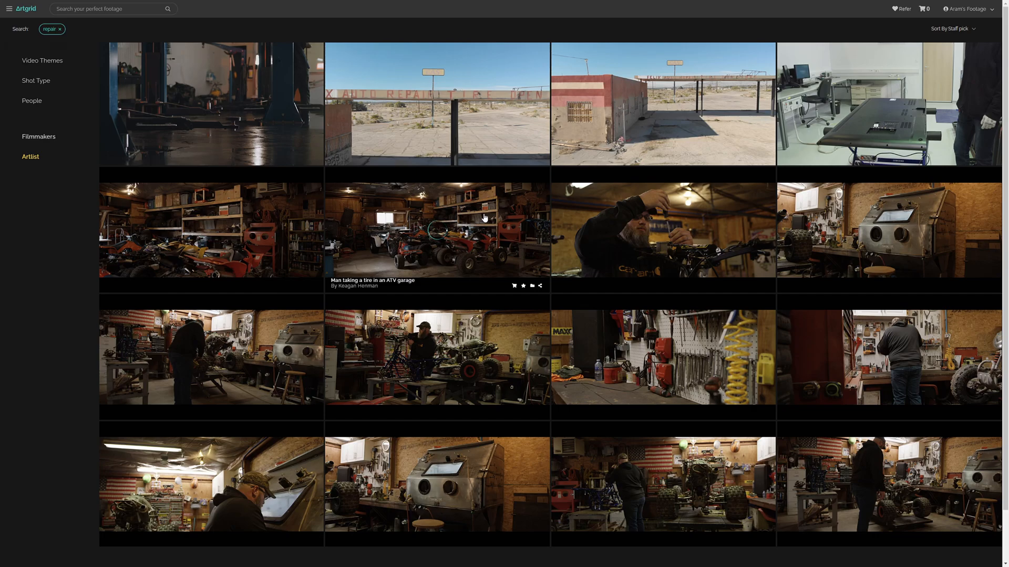
scroll(480, 217, "down", 1)
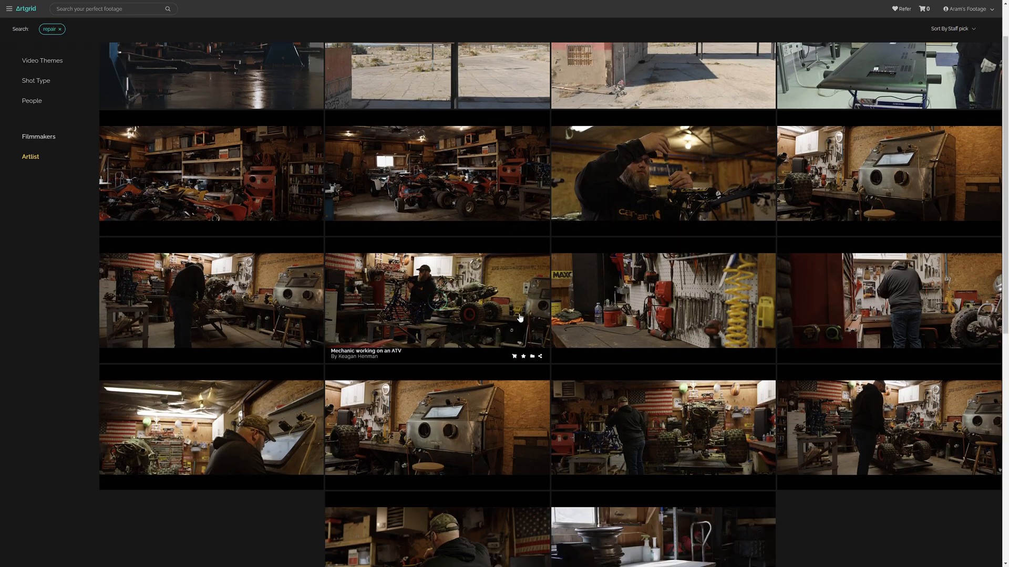
scroll(517, 318, "down", 8)
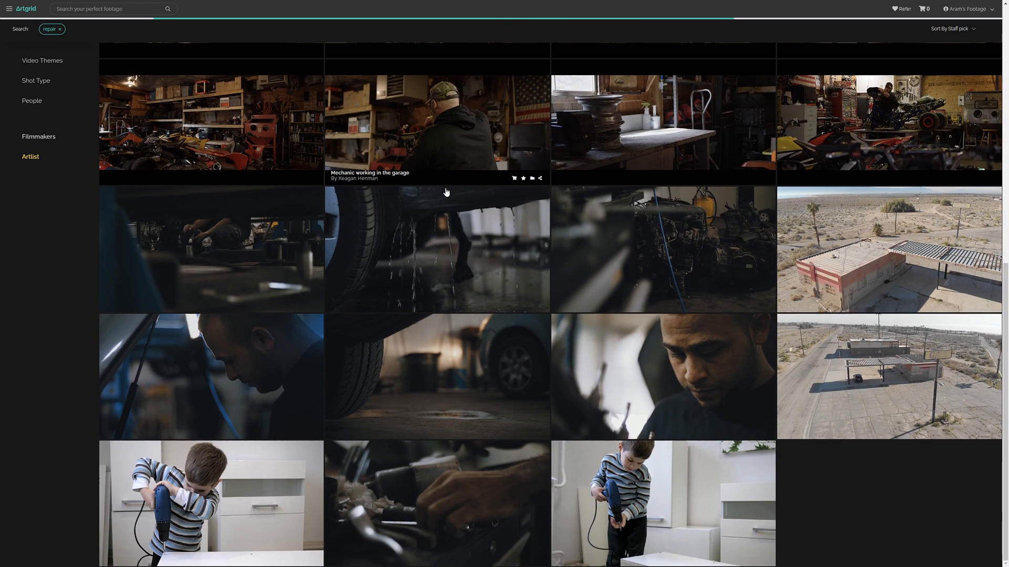
scroll(480, 324, "down", 7)
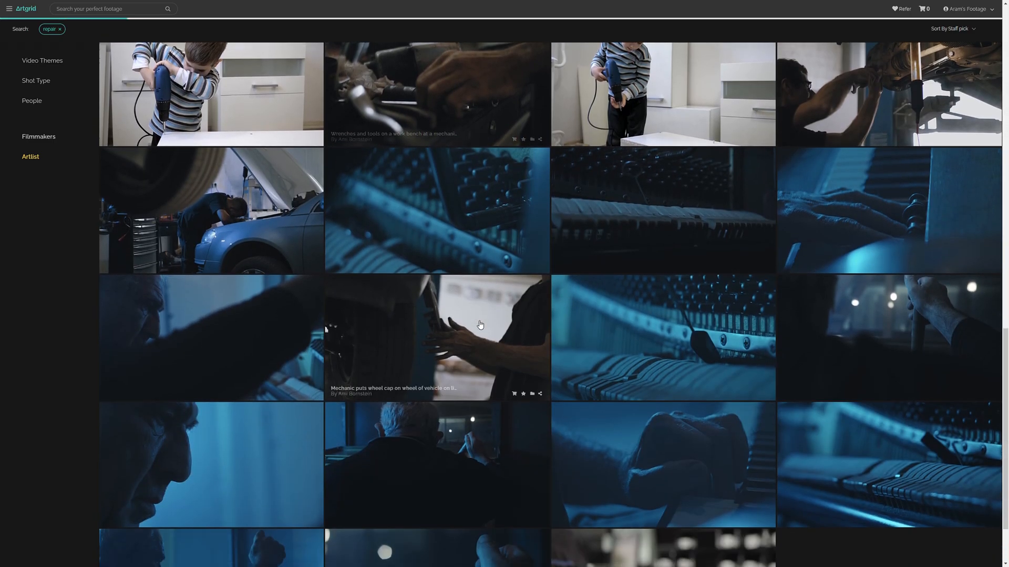
scroll(480, 325, "up", 18)
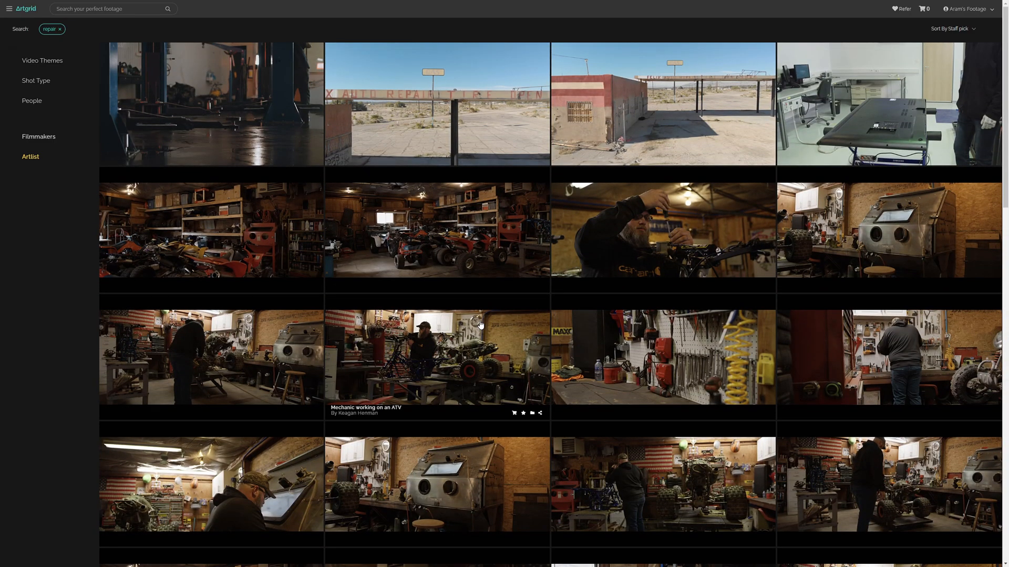
Step: Clear the "repair" keyword and search the footage library for "garage" instead
left_click(60, 30)
left_click(444, 109)
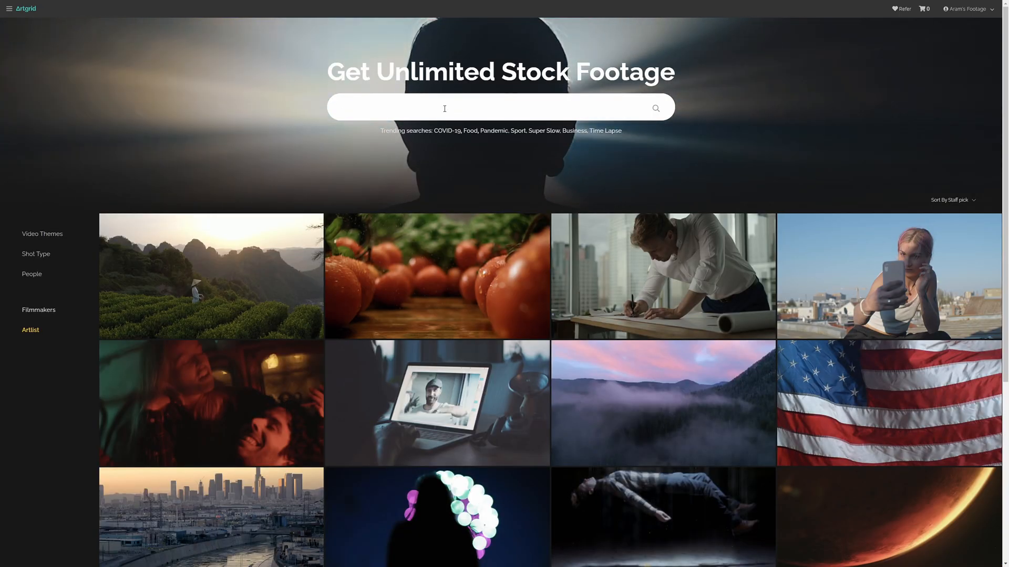
type("garage")
key("Return")
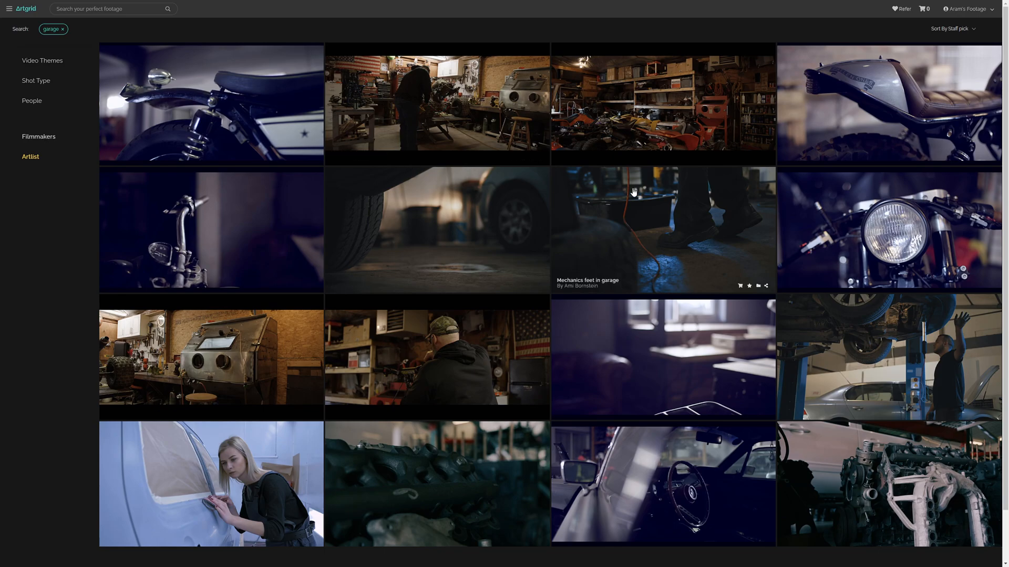
Step: Look through the garage search results for clips that suit a car or mechanic story
scroll(443, 195, "down", 1)
scroll(488, 184, "down", 5)
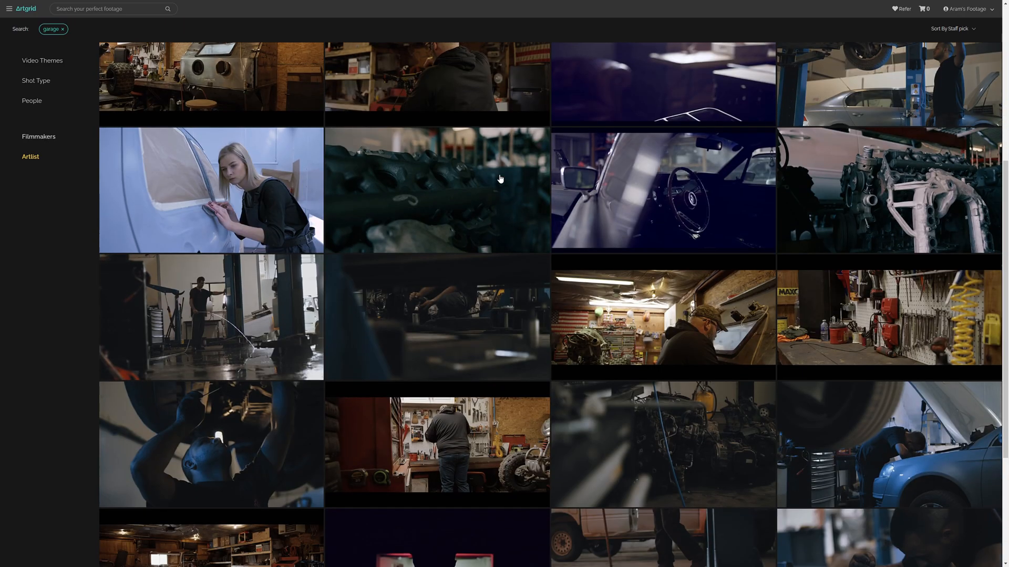
scroll(499, 179, "down", 4)
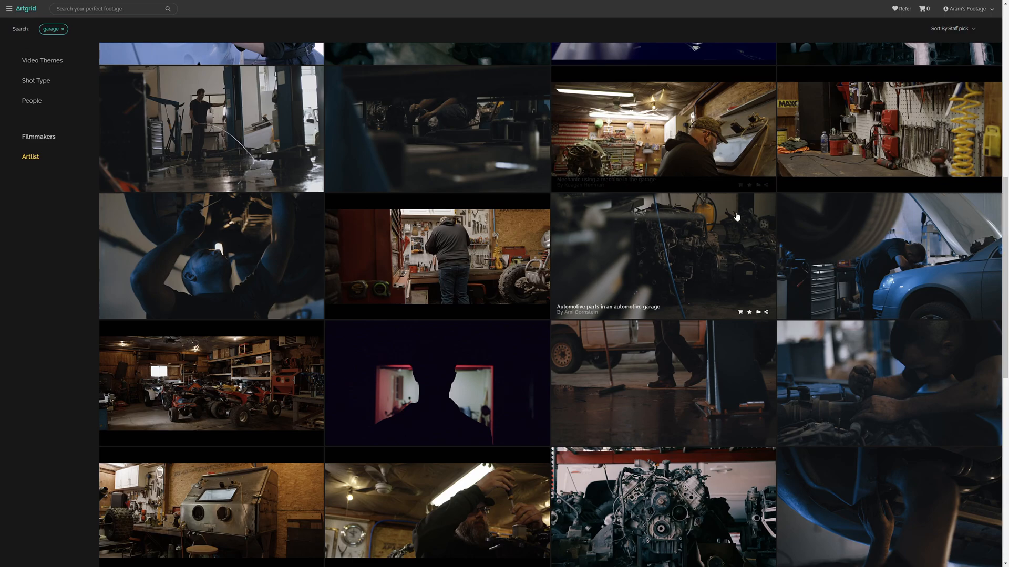
scroll(433, 207, "down", 4)
scroll(434, 207, "down", 1)
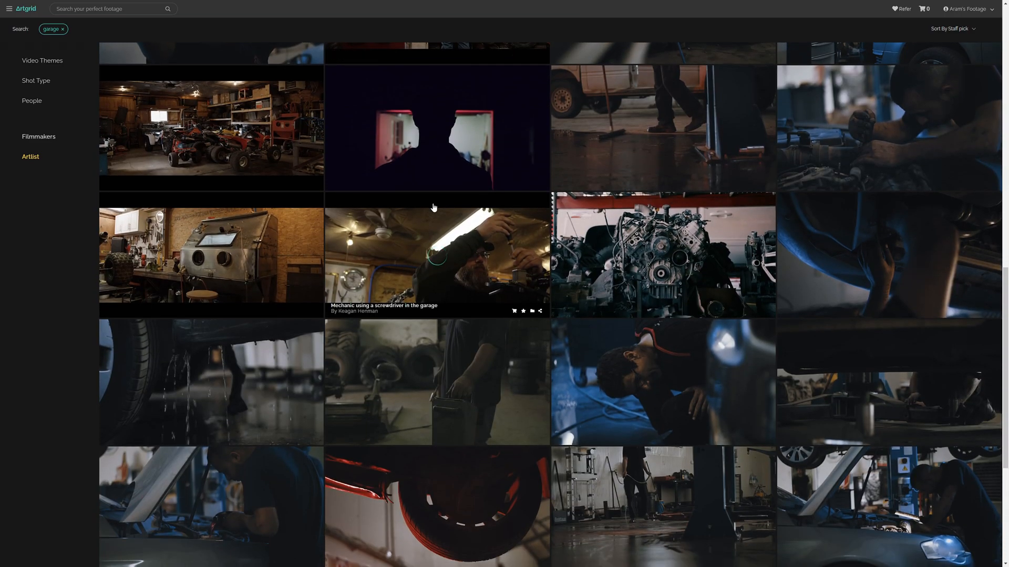
scroll(433, 208, "down", 5)
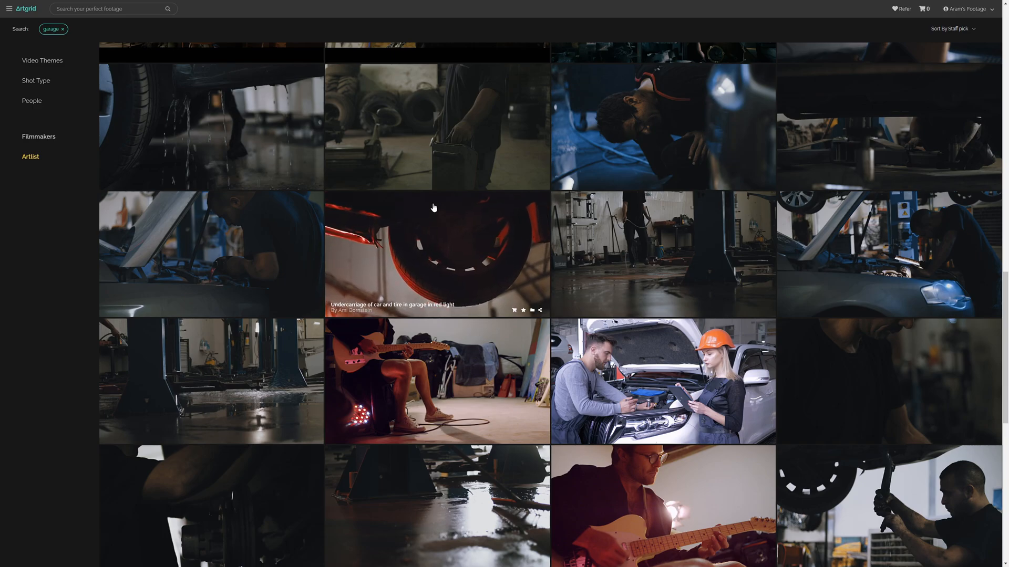
scroll(433, 208, "down", 6)
scroll(434, 207, "down", 8)
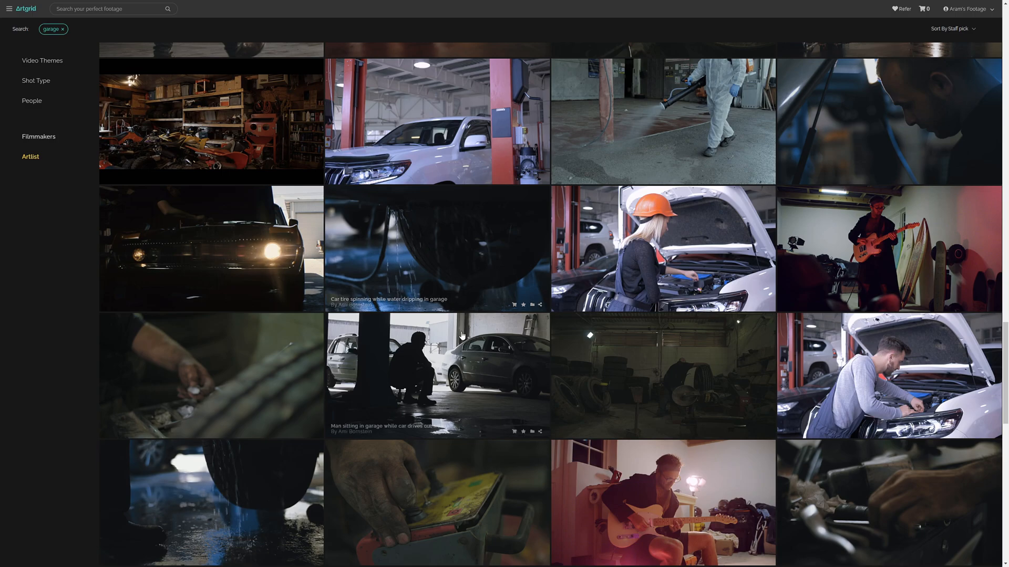
scroll(461, 335, "down", 6)
scroll(461, 334, "down", 3)
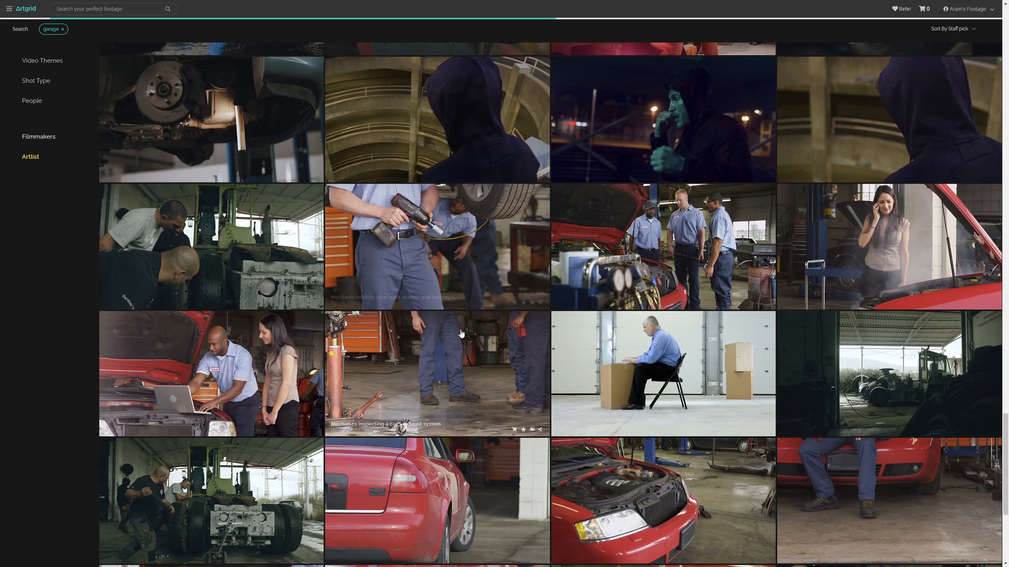
scroll(461, 334, "down", 8)
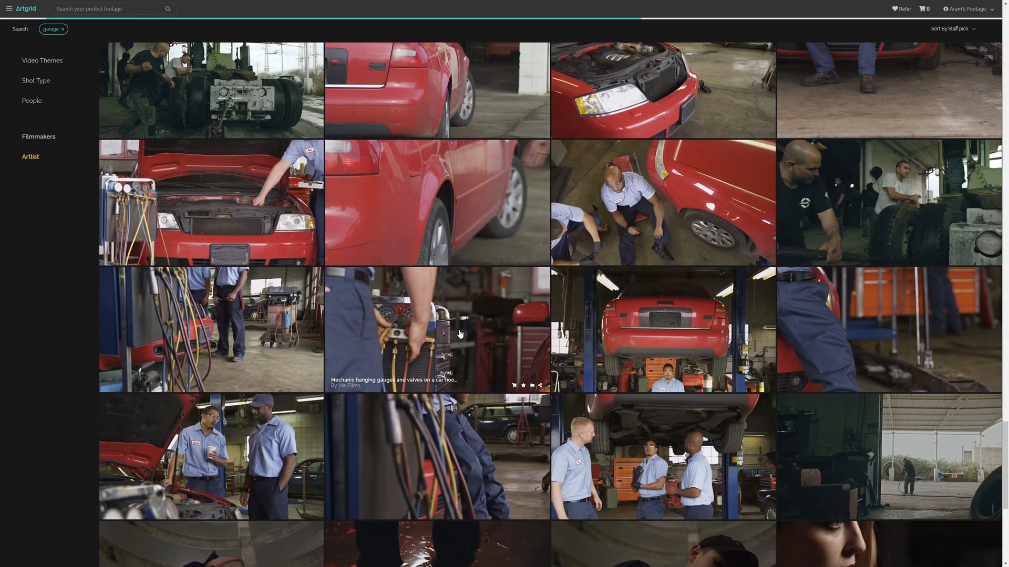
scroll(461, 334, "down", 11)
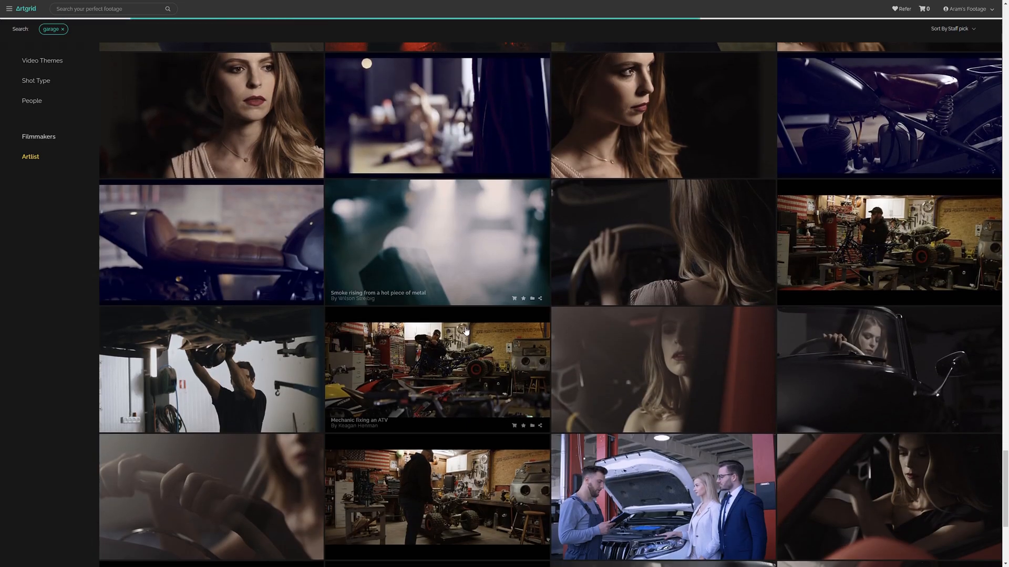
scroll(465, 330, "down", 10)
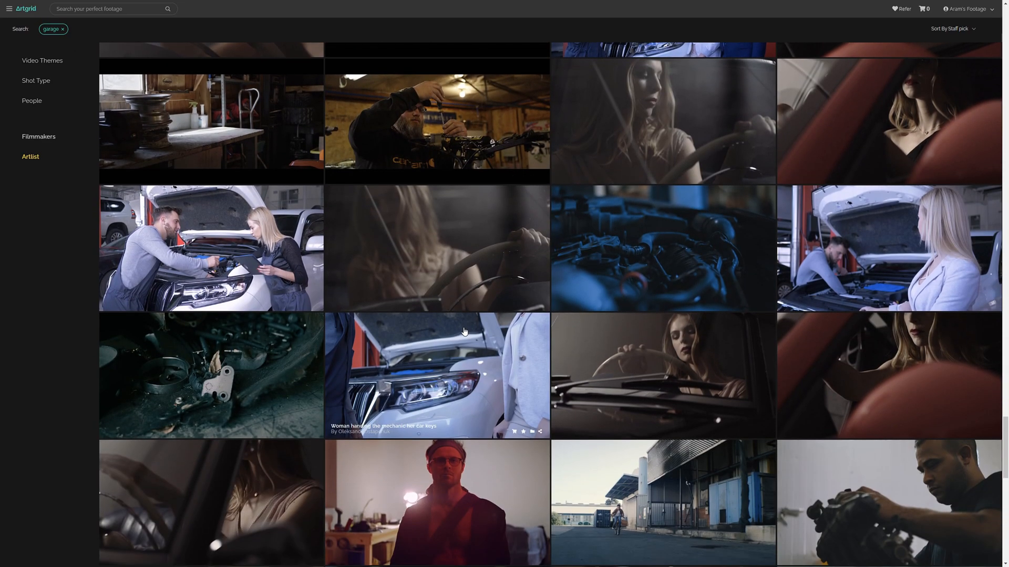
scroll(464, 332, "down", 2)
scroll(210, 294, "down", 6)
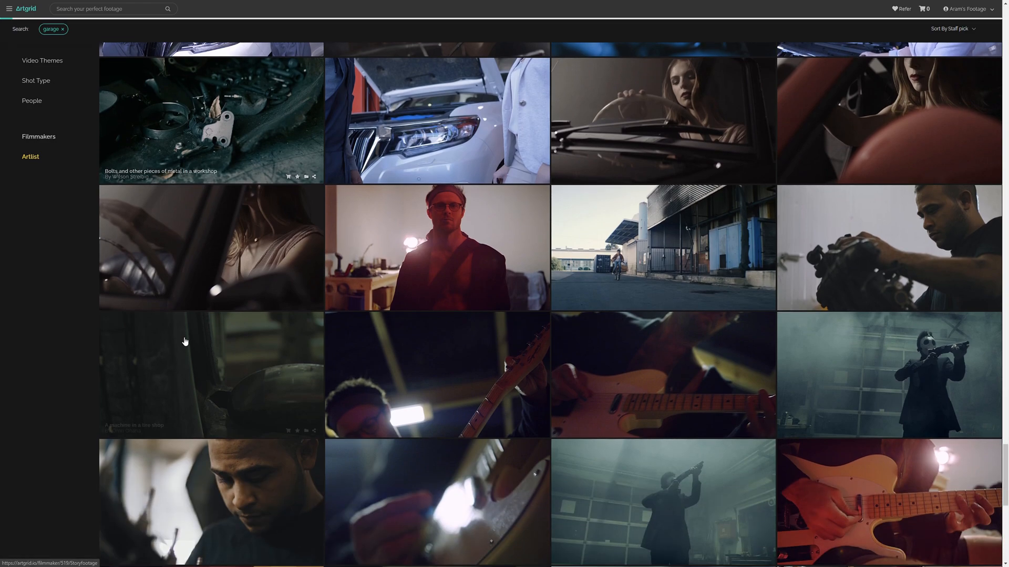
Step: Open the "Boy riding a bicycle" clip and review its formats, tags and related clips
scroll(201, 356, "up", 3)
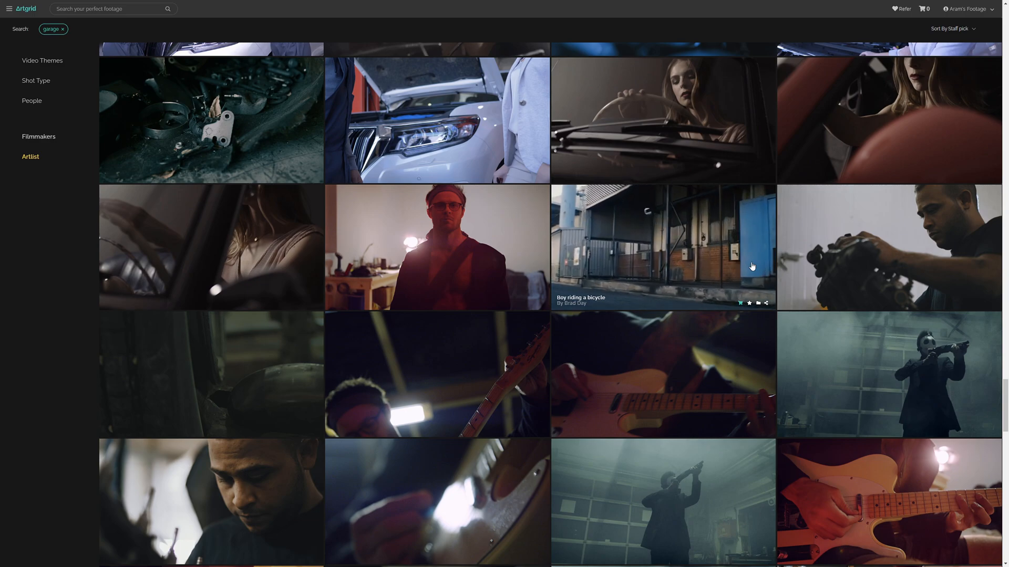
left_click(657, 265)
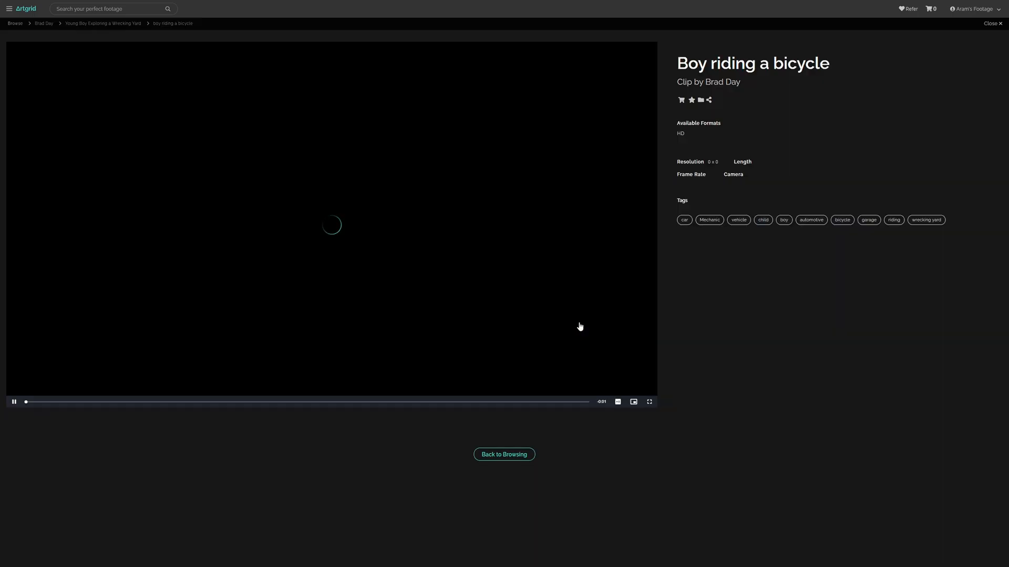
scroll(708, 330, "down", 5)
scroll(709, 330, "up", 5)
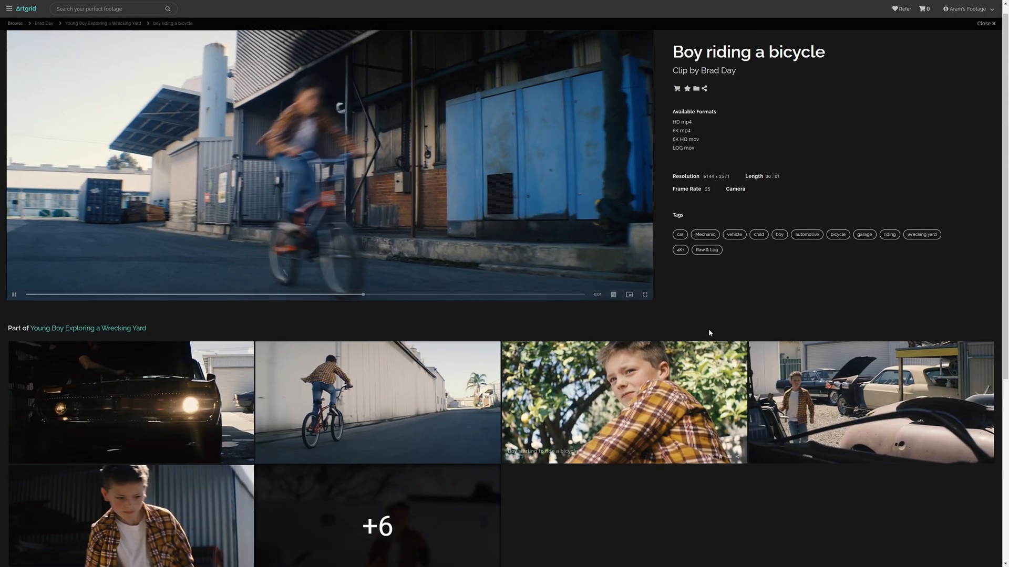
scroll(816, 271, "down", 2)
scroll(816, 271, "up", 2)
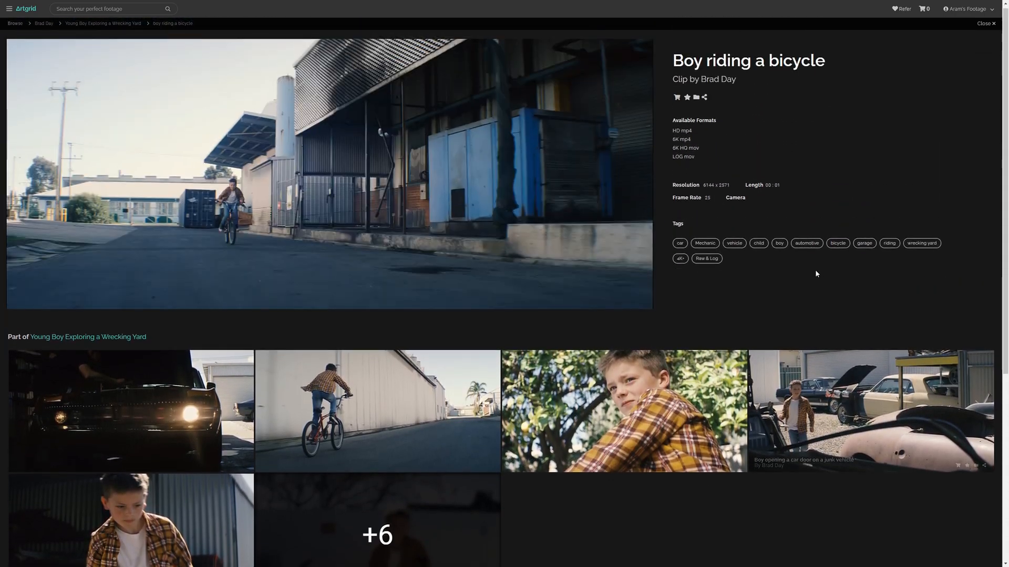
Step: Preview the related clips and open the full "Young Boy Exploring a Wrecking Yard" story
mouse_move(148, 430)
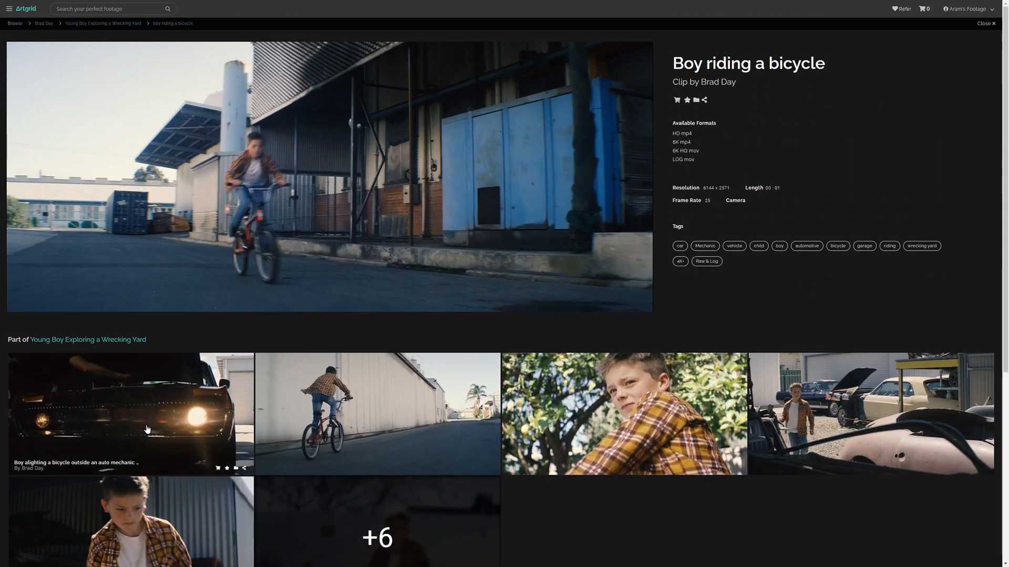
mouse_move(305, 430)
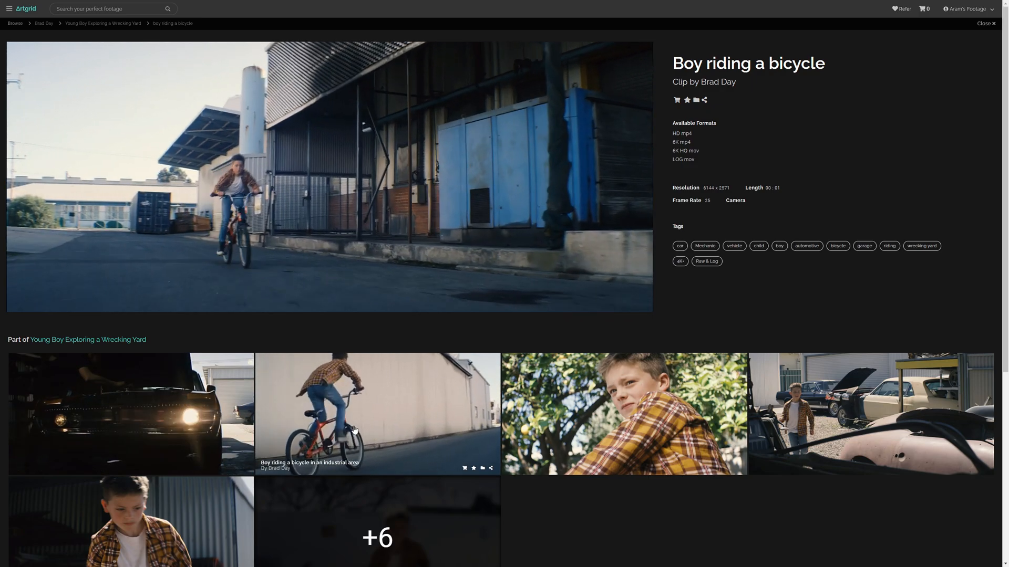
mouse_move(635, 450)
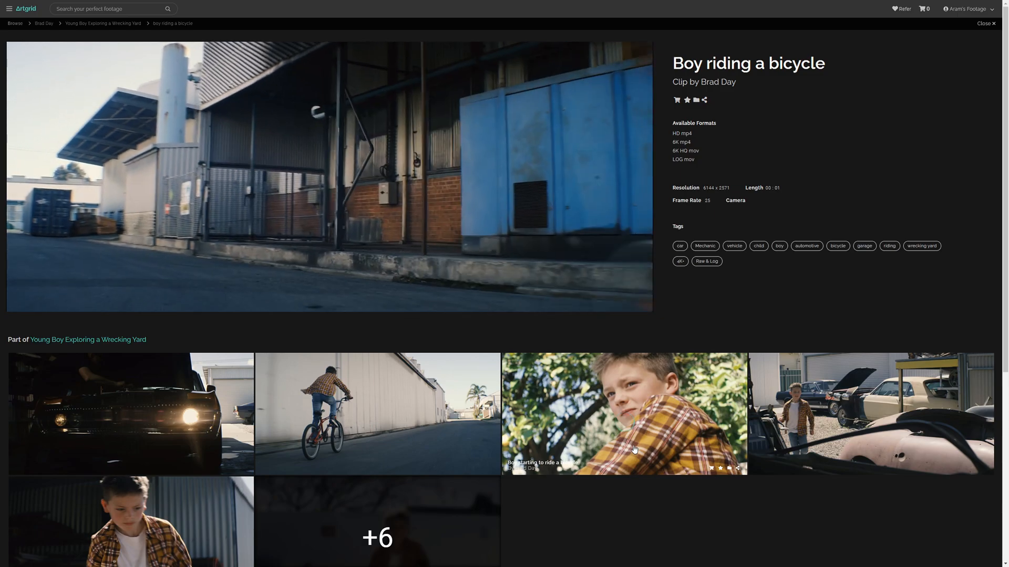
scroll(853, 446, "down", 3)
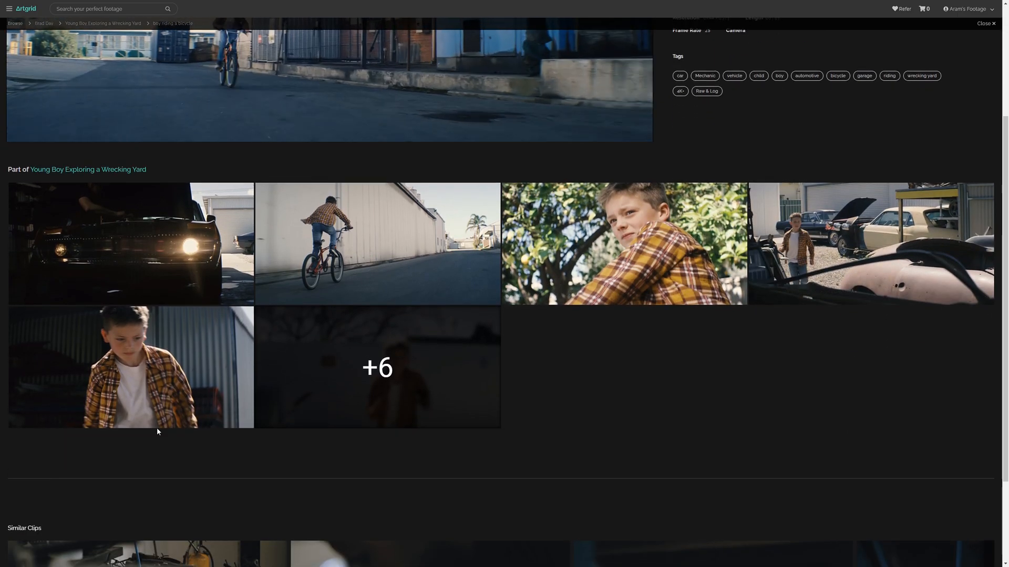
left_click(410, 389)
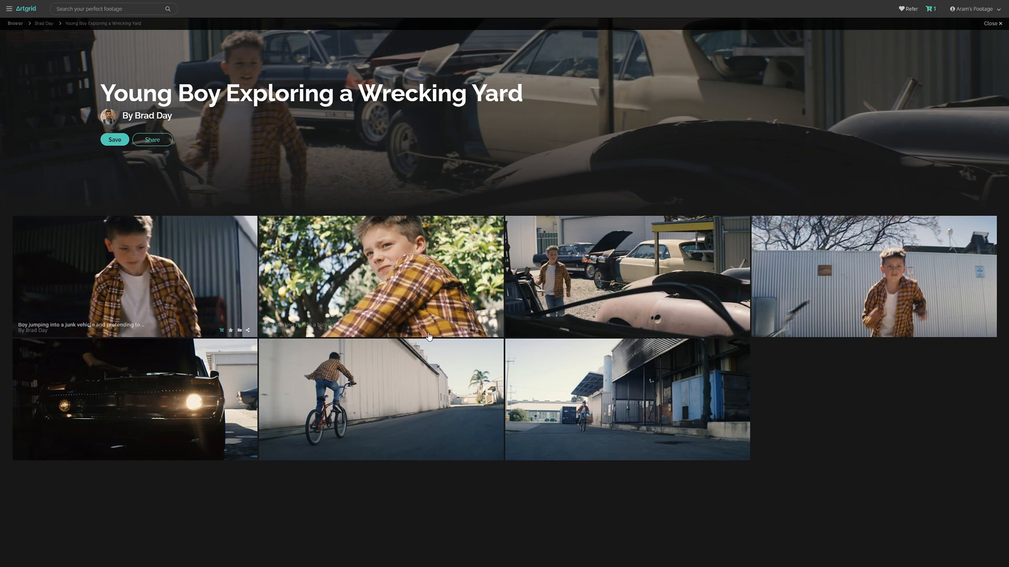
Step: Add the clip of the boy opening a junk car's door and the dark car-headlights clip to the cart
left_click(714, 330)
left_click(715, 330)
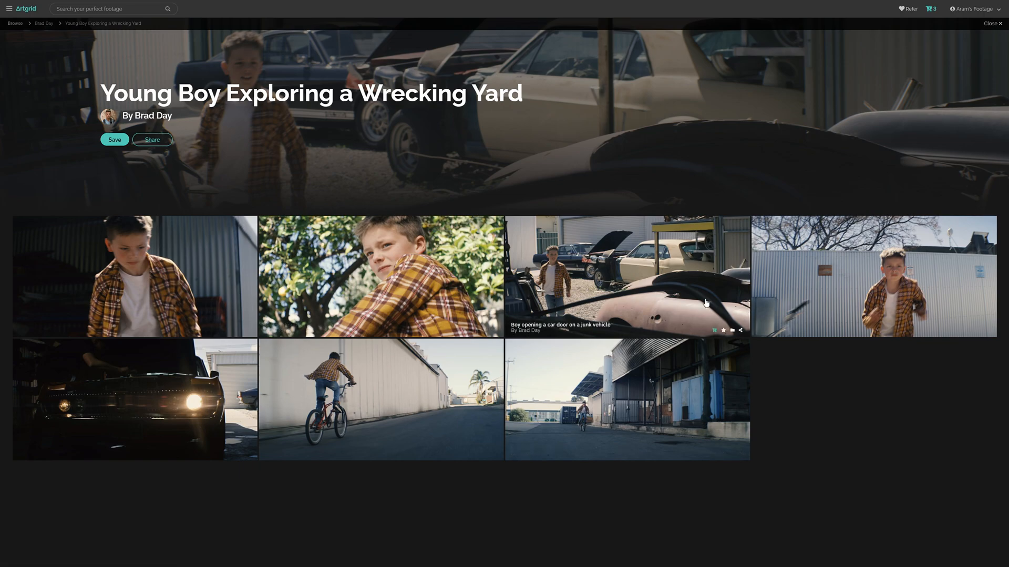
left_click(221, 454)
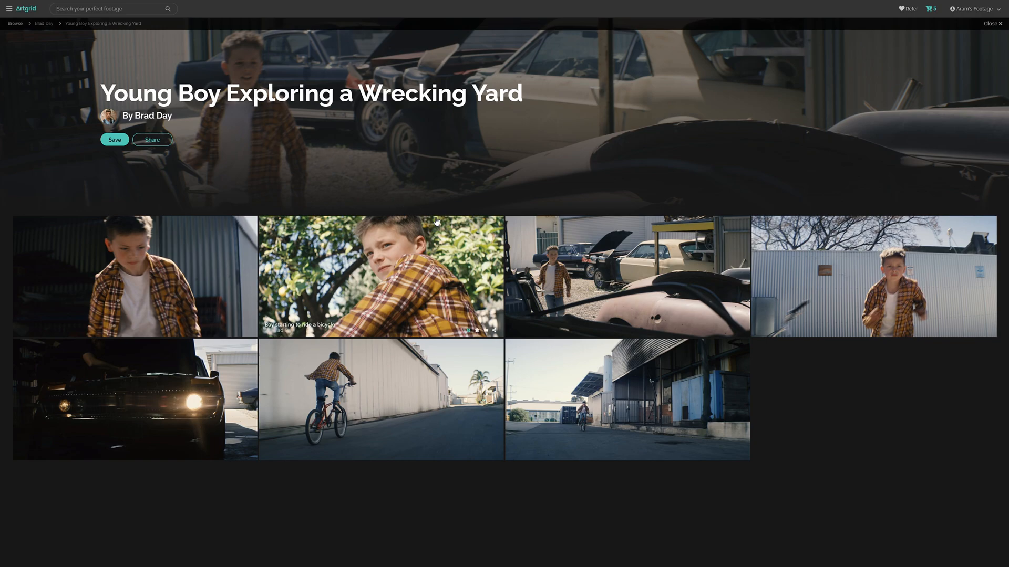
Step: Preview the wrecking yard story's clips, including the boy in the junk vehicle and the car door opening
mouse_move(74, 397)
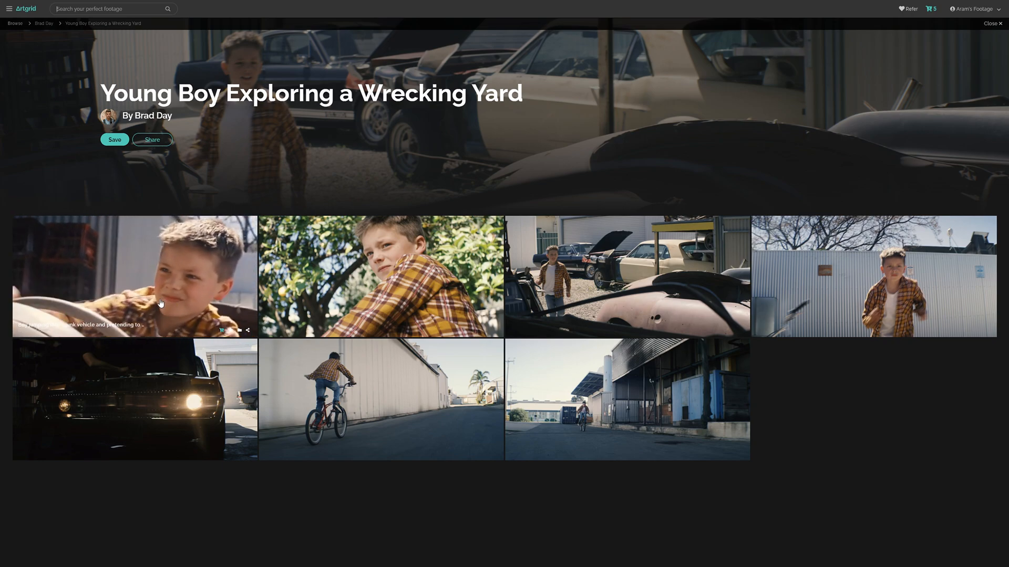
mouse_move(688, 292)
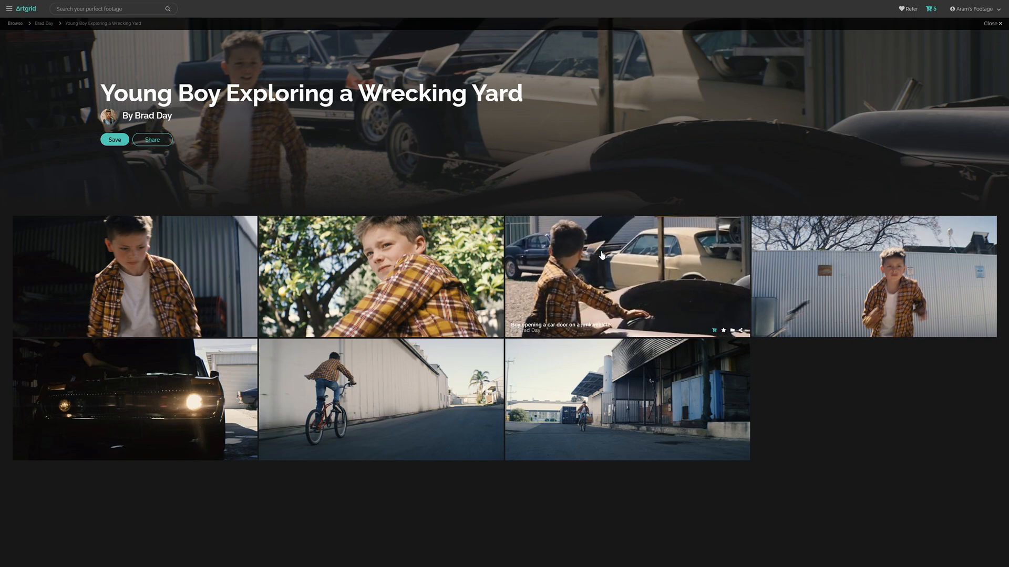
mouse_move(496, 260)
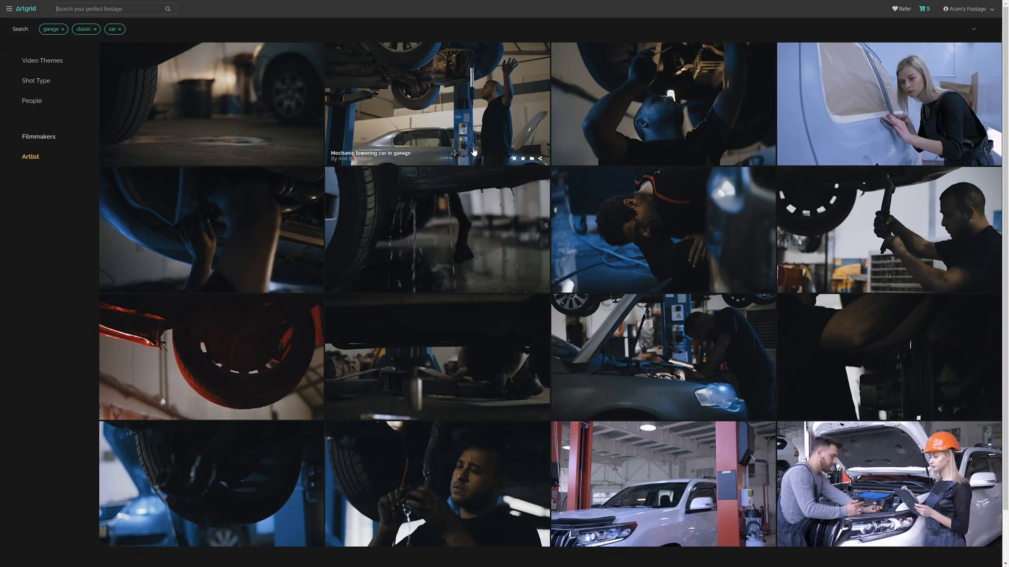
Step: Remove the "garage" keyword from the classic car search and look through the resulting clips
left_click(62, 29)
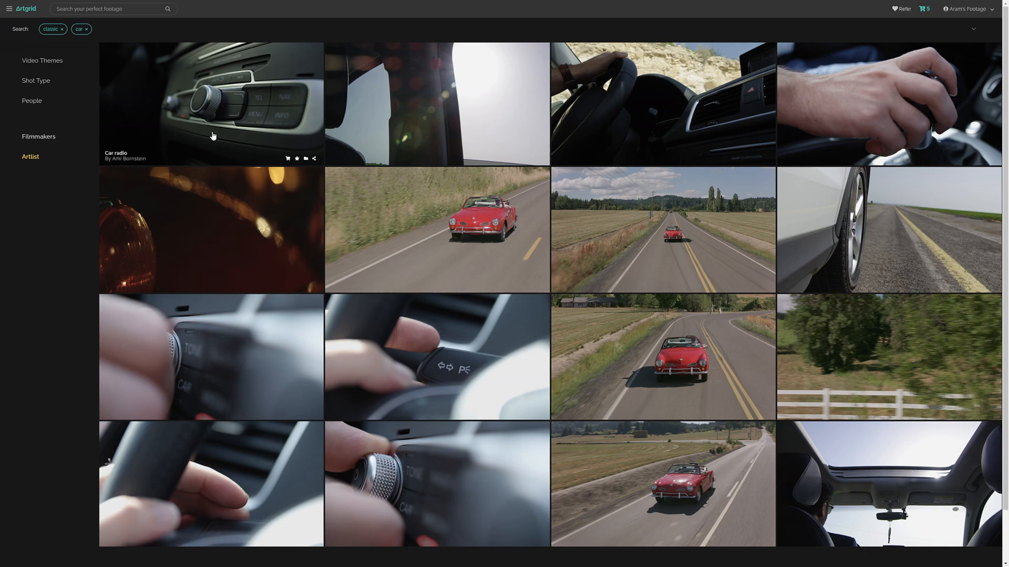
scroll(213, 136, "down", 1)
scroll(315, 211, "down", 3)
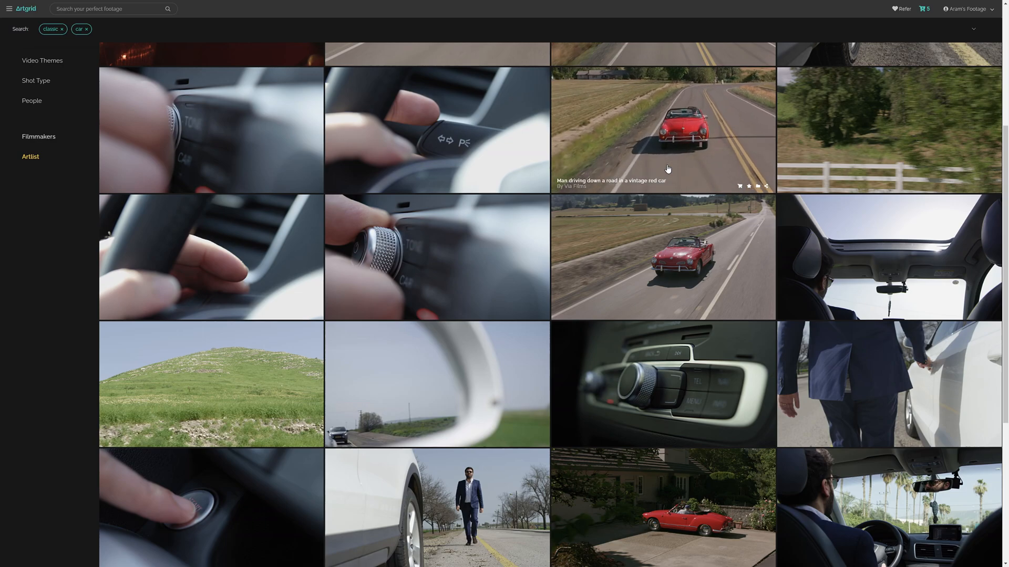
scroll(669, 267, "down", 11)
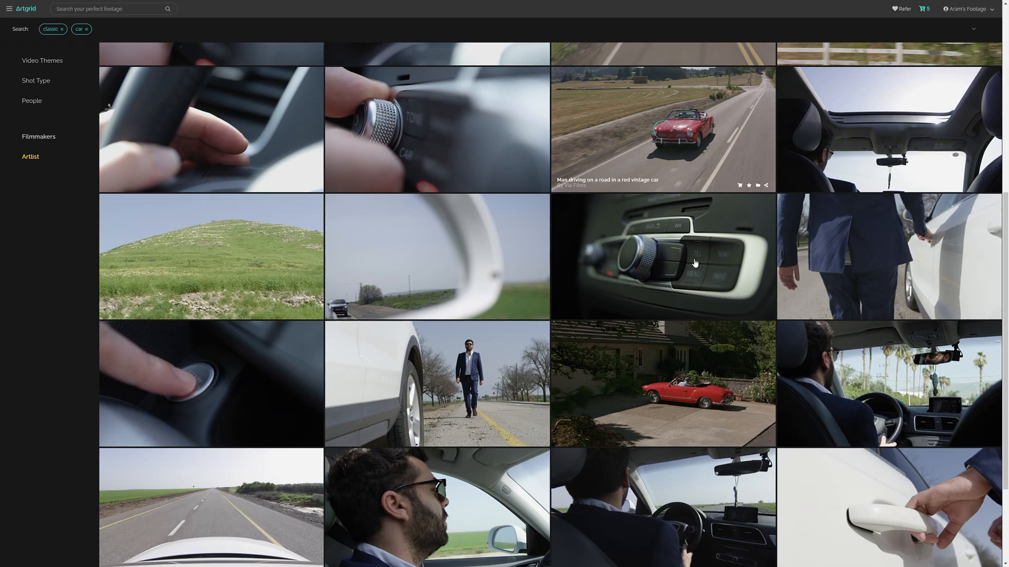
Step: Open the "Car engine revving" clip from the classic car results, and go to its full White Muscle Car story
scroll(208, 172, "down", 12)
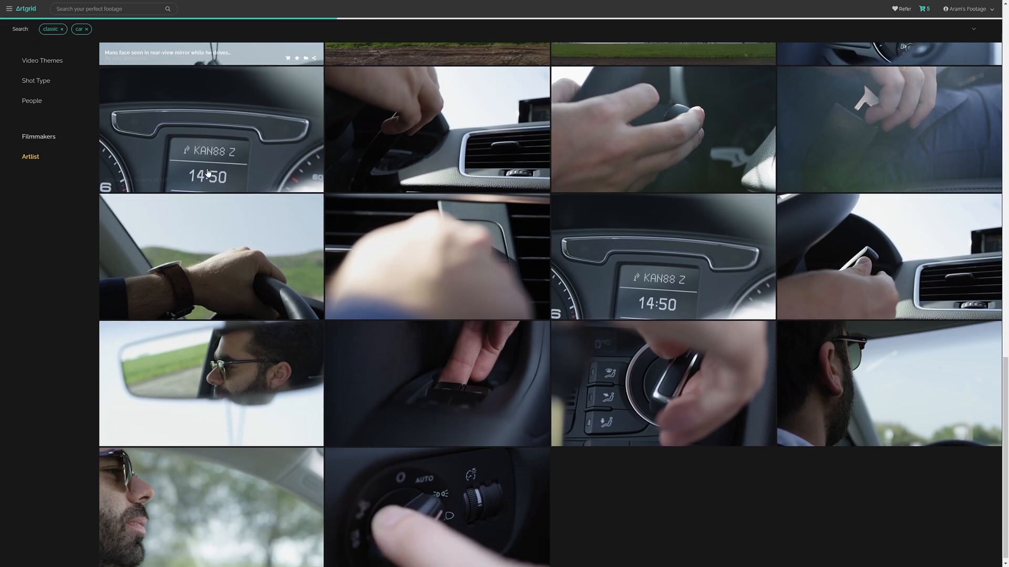
scroll(460, 215, "down", 5)
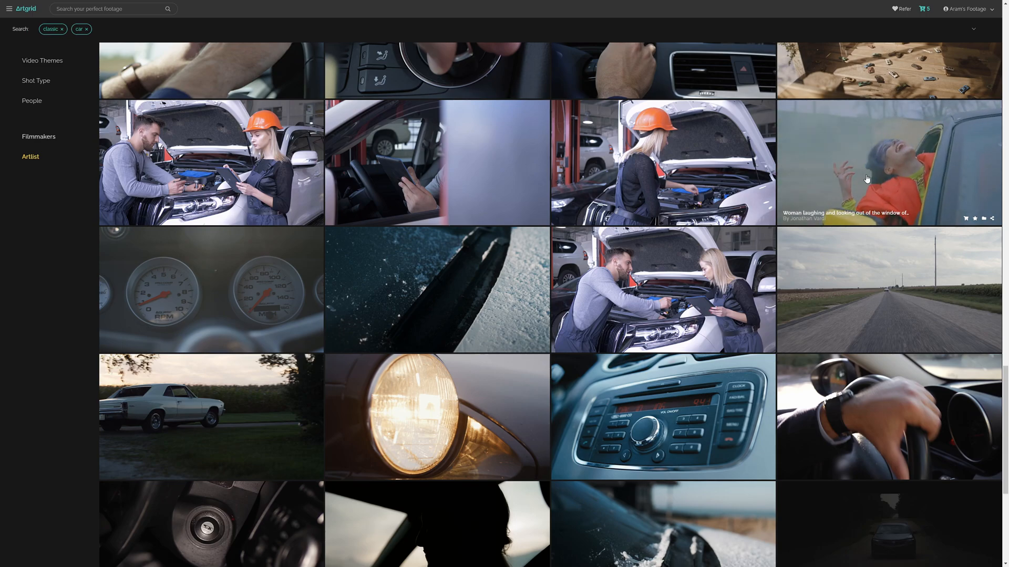
left_click(258, 288)
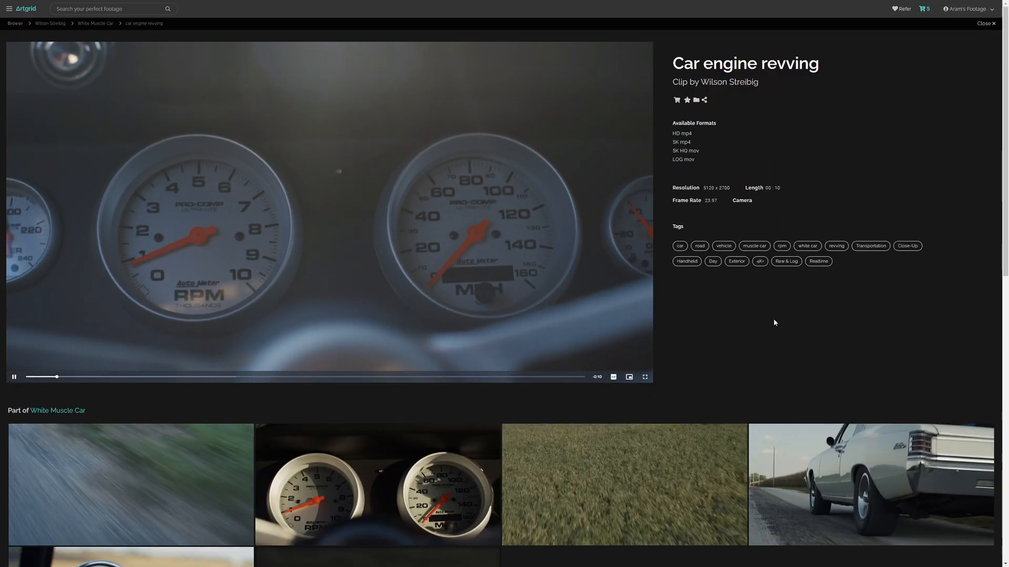
scroll(808, 310, "down", 4)
scroll(379, 295, "down", 3)
left_click(392, 289)
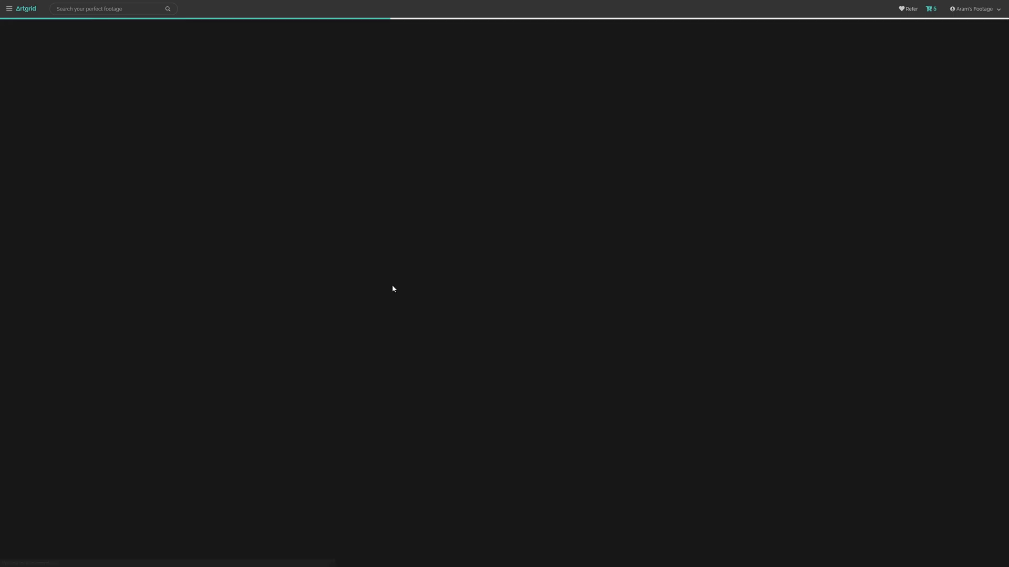
Step: Look through the White Muscle Car story and add its aerial driving clips and the two engine-revving gauge close-ups to the cart
scroll(448, 328, "down", 4)
scroll(449, 329, "down", 7)
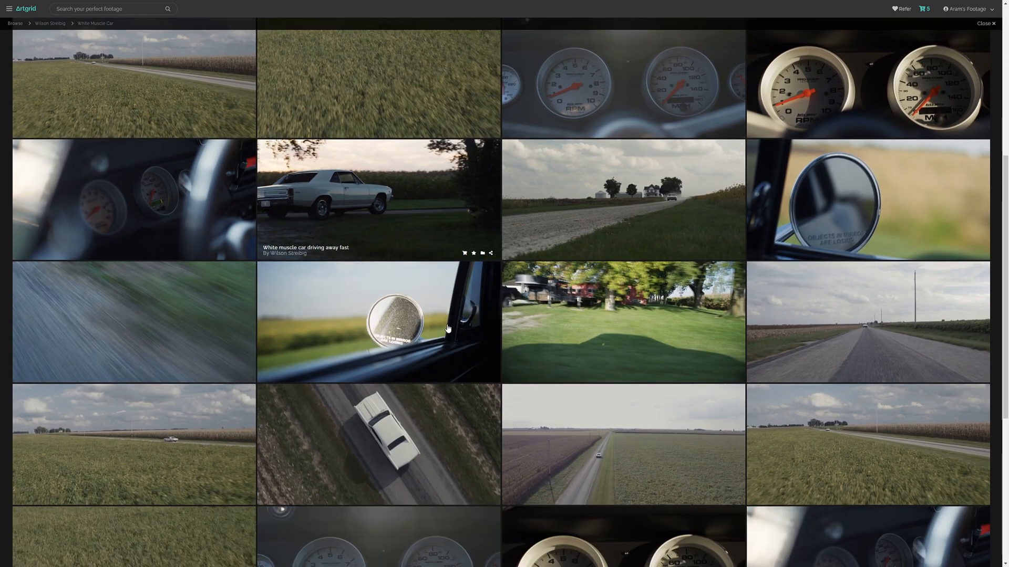
scroll(202, 313, "up", 11)
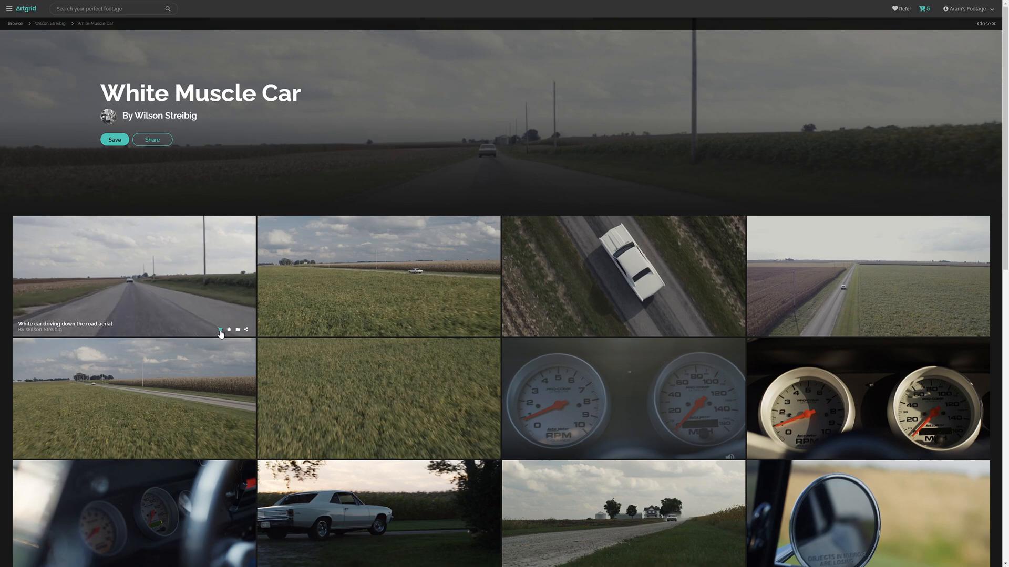
left_click(463, 330)
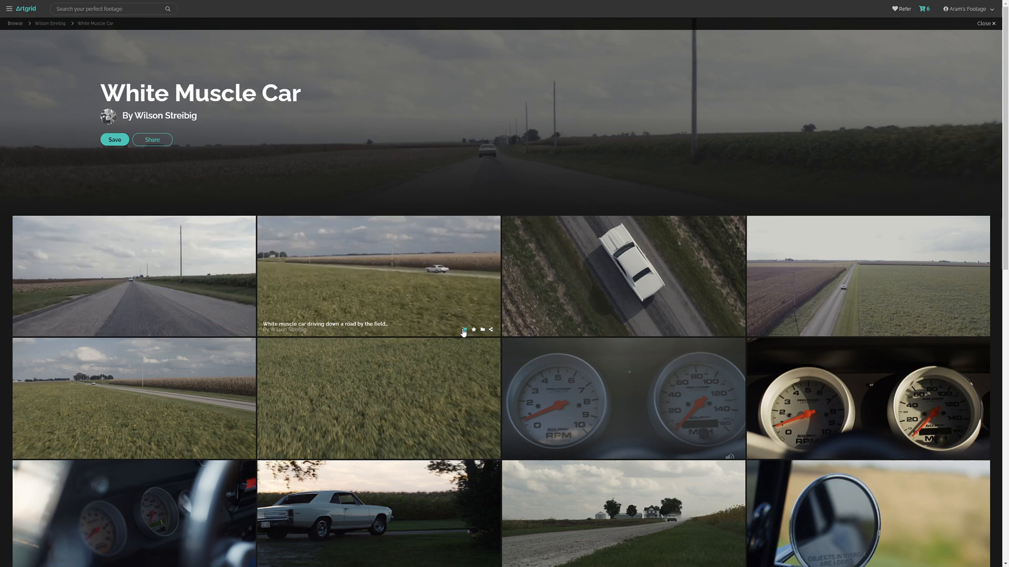
left_click(709, 330)
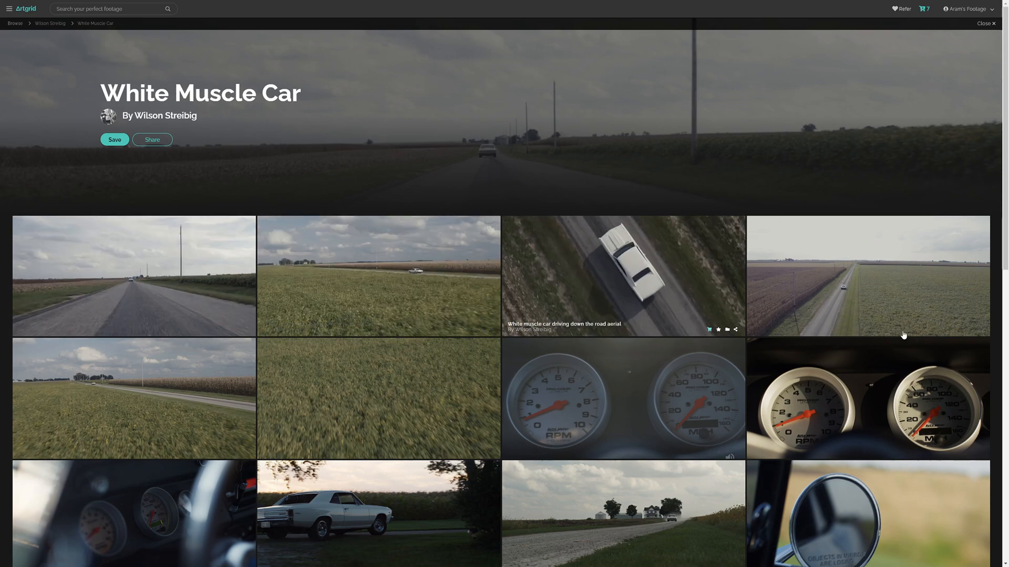
left_click(954, 330)
left_click(220, 452)
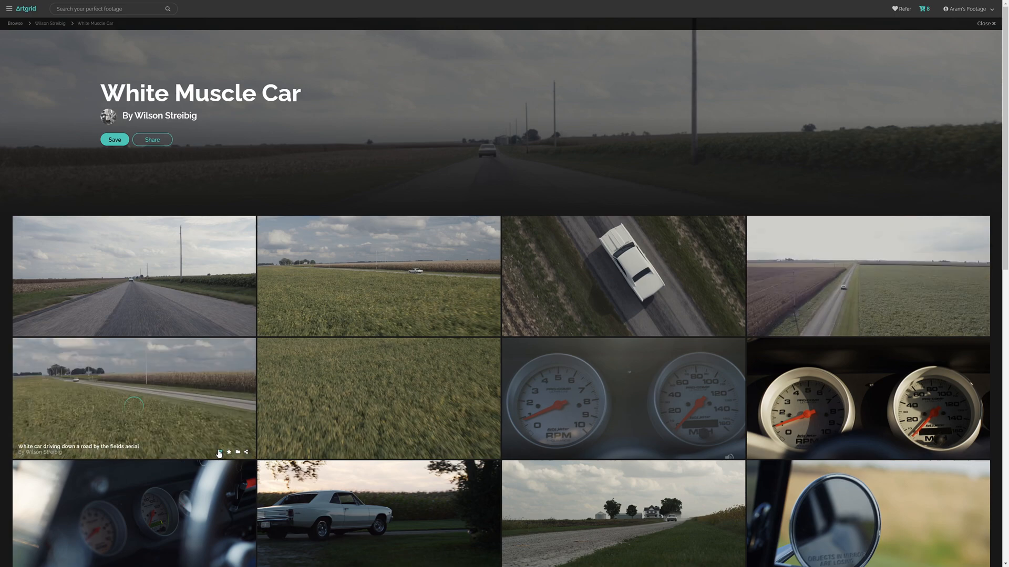
left_click(709, 452)
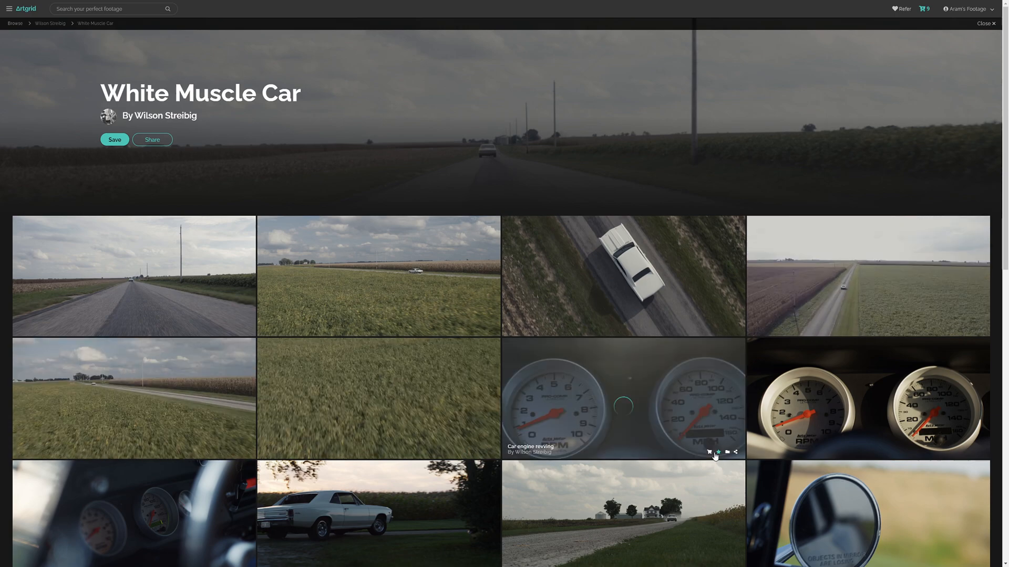
left_click(954, 452)
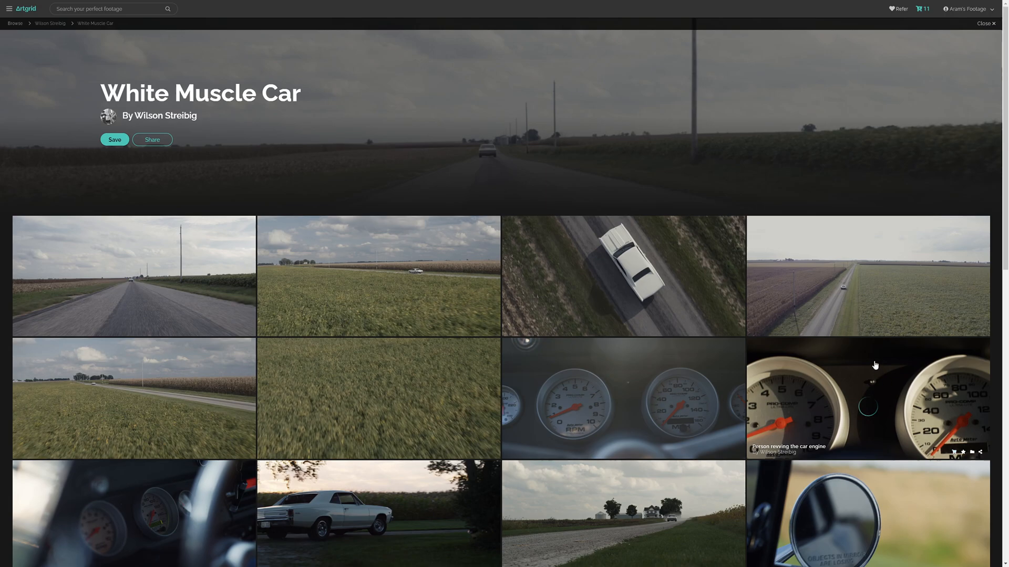
Step: Add the clips of the man revving the engine, the muscle car driving away, the dirt road drive and the car mirror to the cart
scroll(874, 365, "down", 5)
left_click(210, 320)
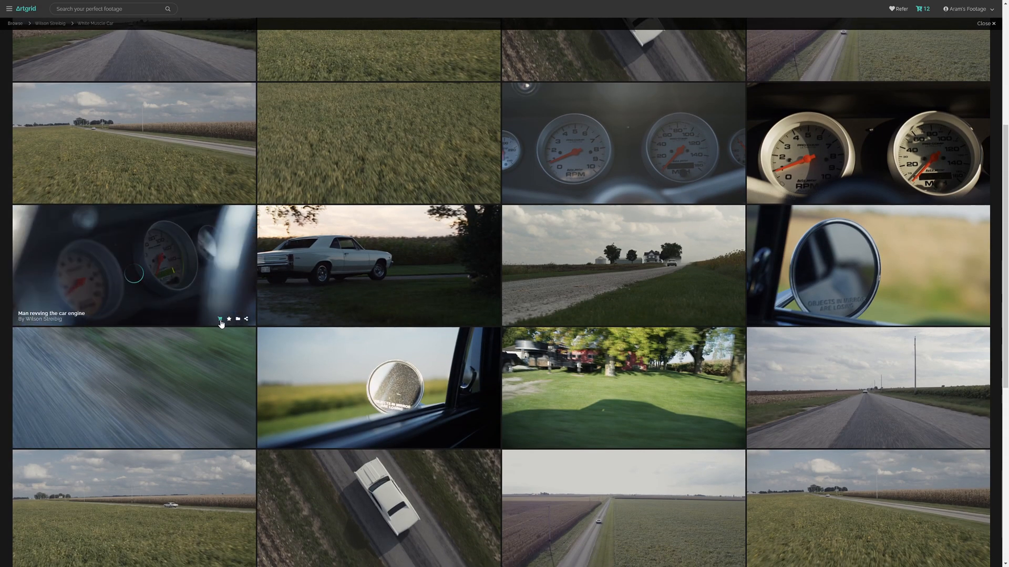
left_click(464, 319)
left_click(709, 318)
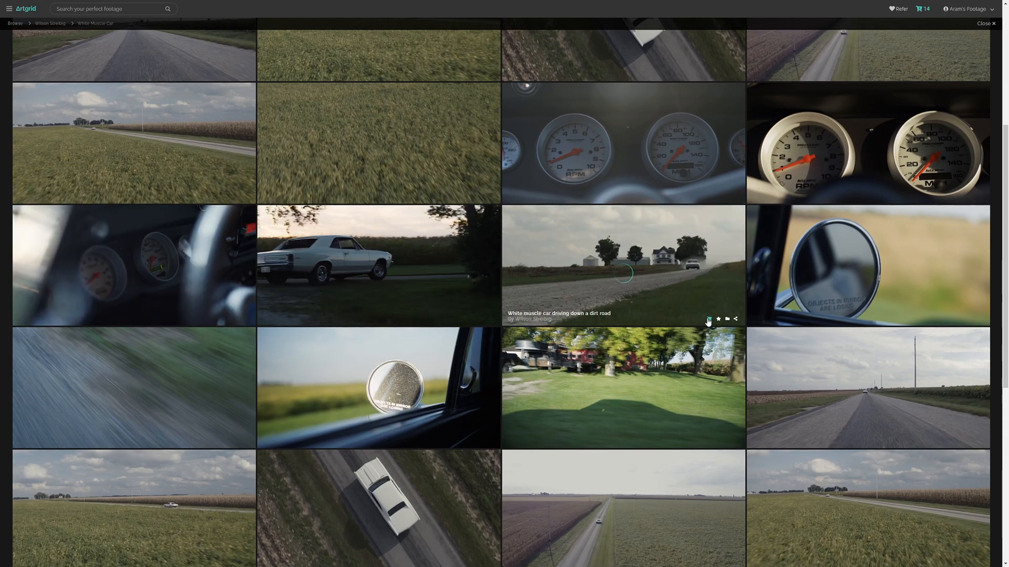
left_click(955, 319)
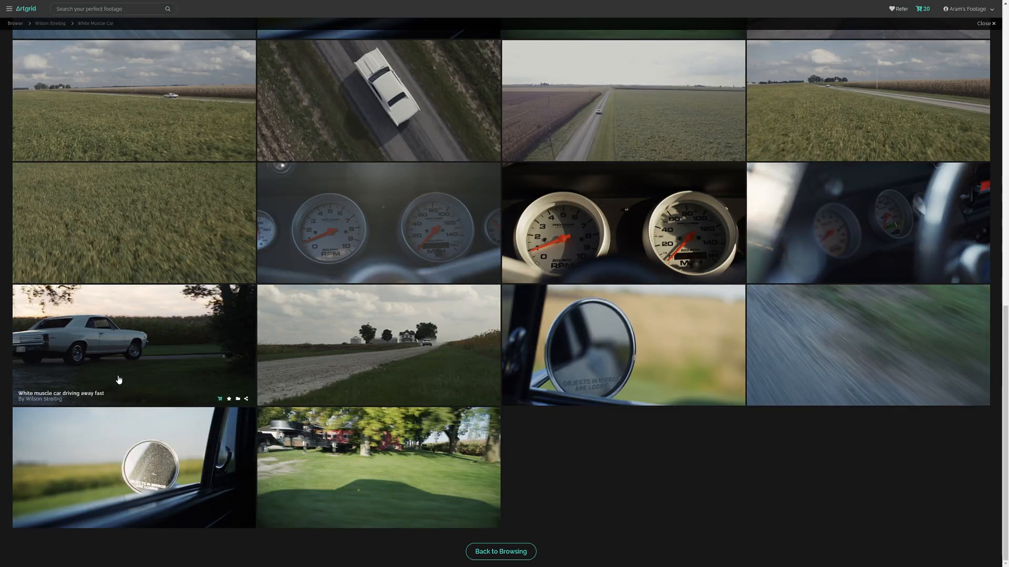
Step: Return to the footage search and add the keyword "cars" to the classic car search
scroll(119, 380, "up", 8)
scroll(193, 388, "up", 5)
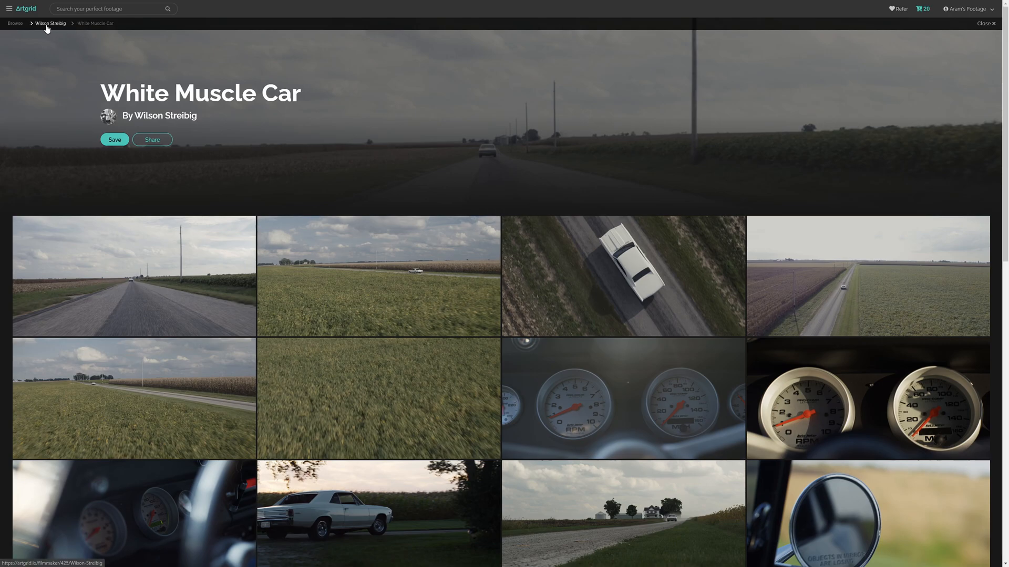
left_click(64, 9)
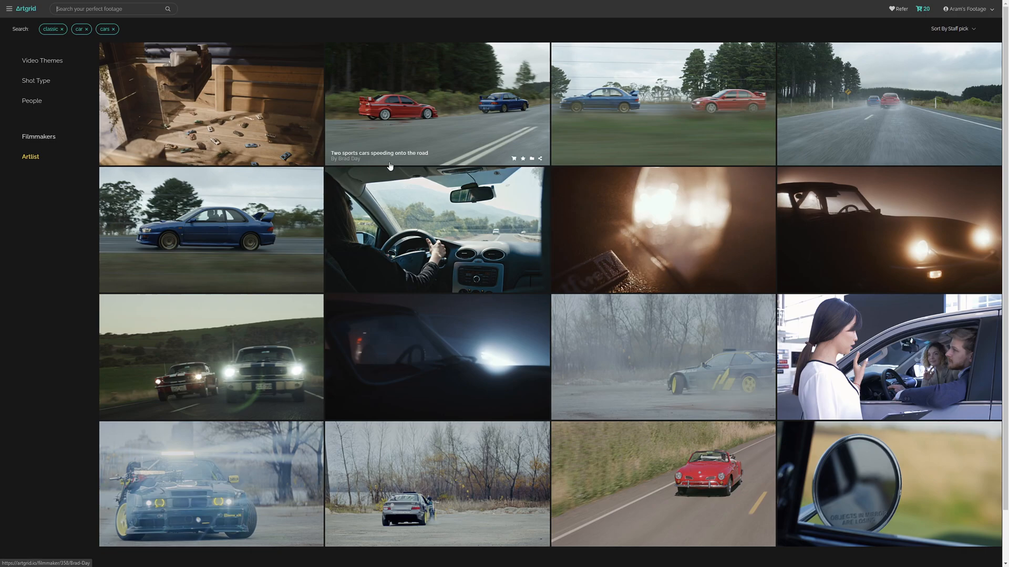
Step: Look through the classic, car and cars search results for further suitable vintage car shots
scroll(390, 166, "down", 2)
scroll(640, 274, "down", 5)
scroll(640, 274, "down", 2)
scroll(514, 240, "down", 6)
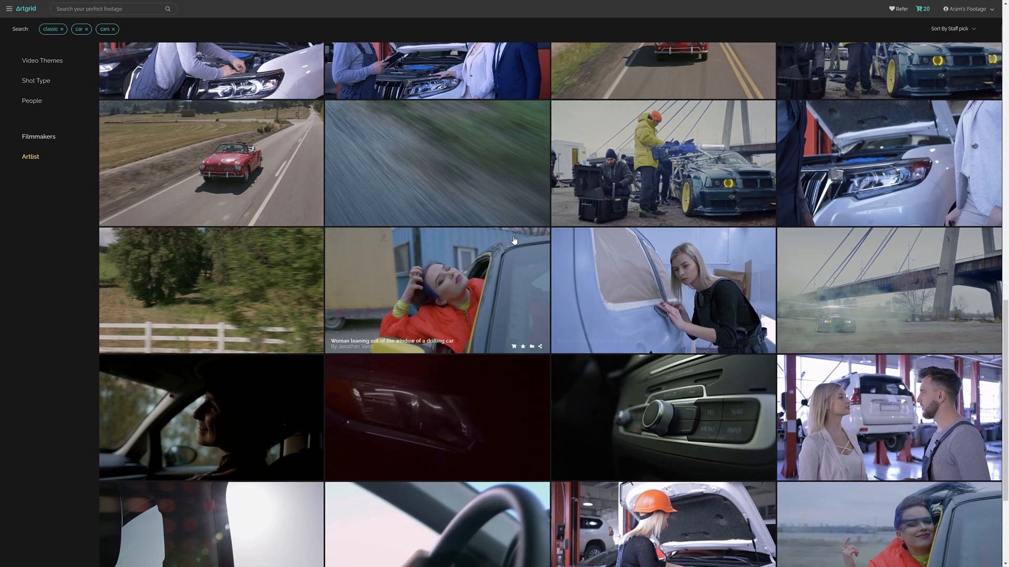
scroll(513, 240, "down", 15)
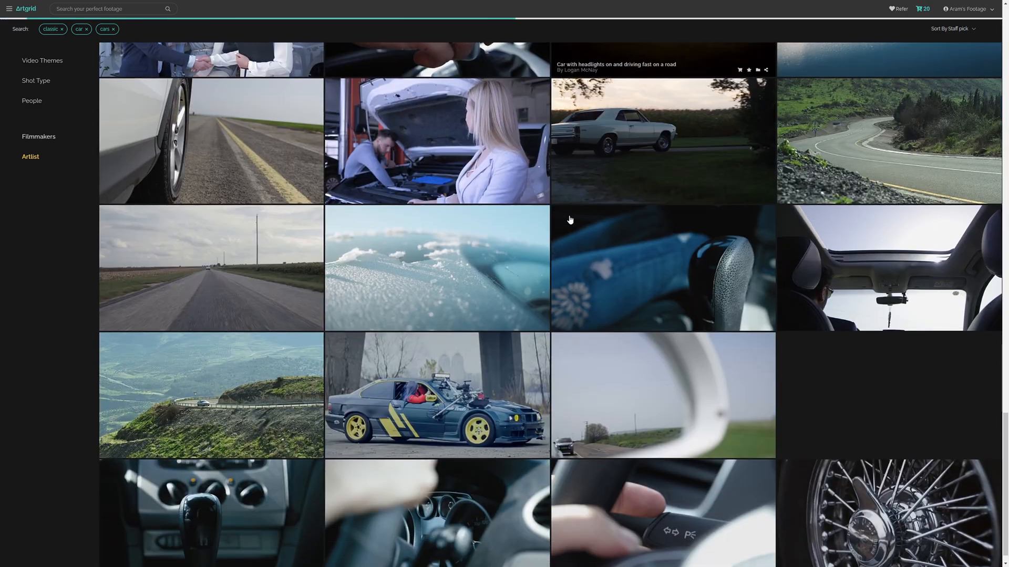
scroll(570, 219, "down", 2)
scroll(486, 221, "down", 12)
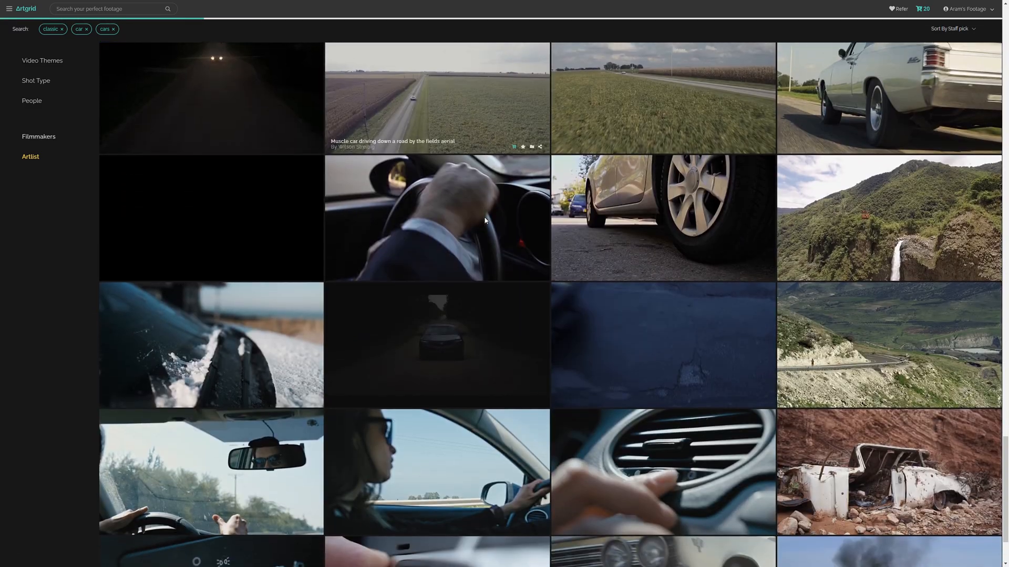
scroll(486, 221, "down", 2)
scroll(486, 221, "down", 10)
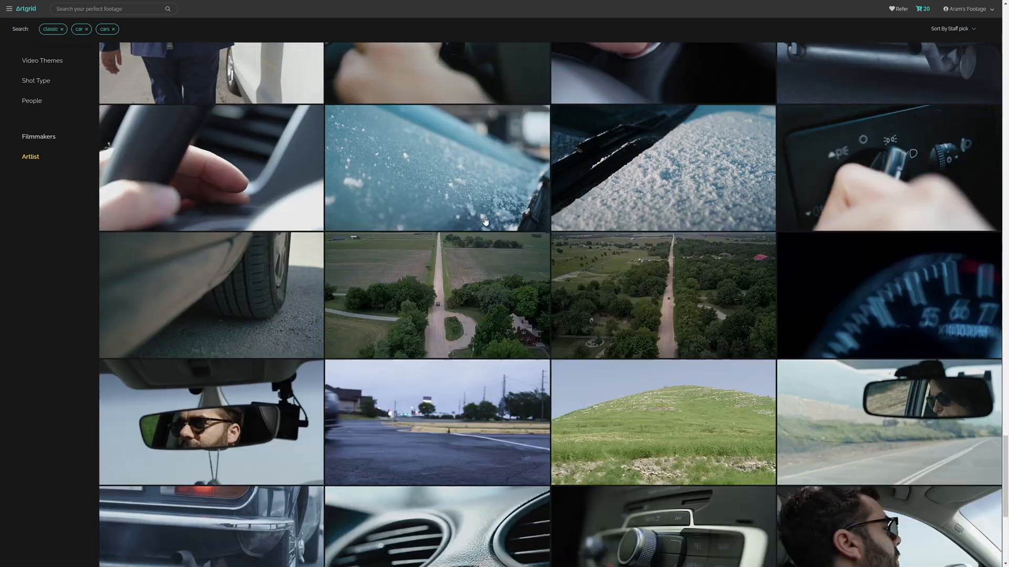
scroll(486, 221, "down", 7)
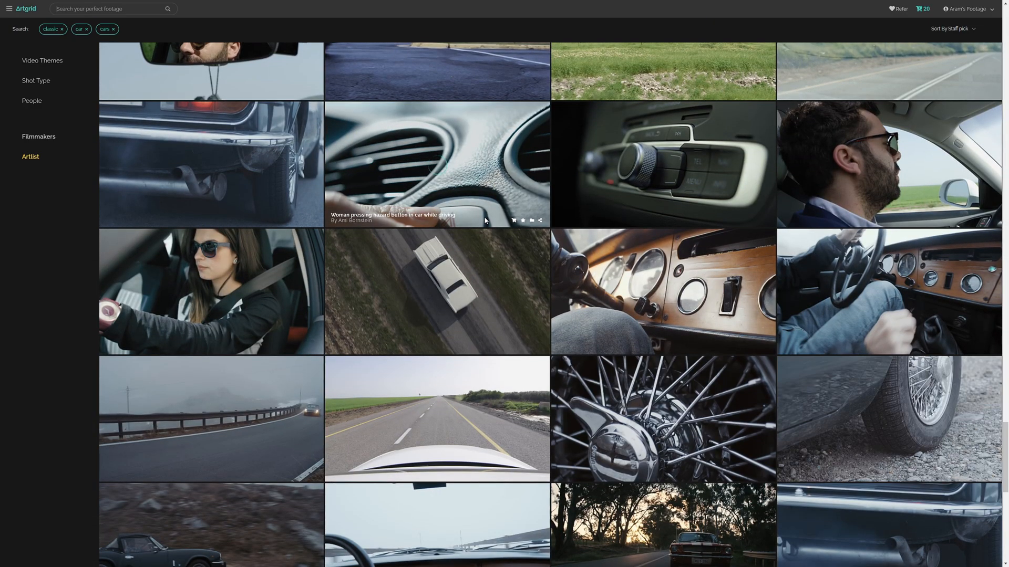
scroll(485, 221, "down", 6)
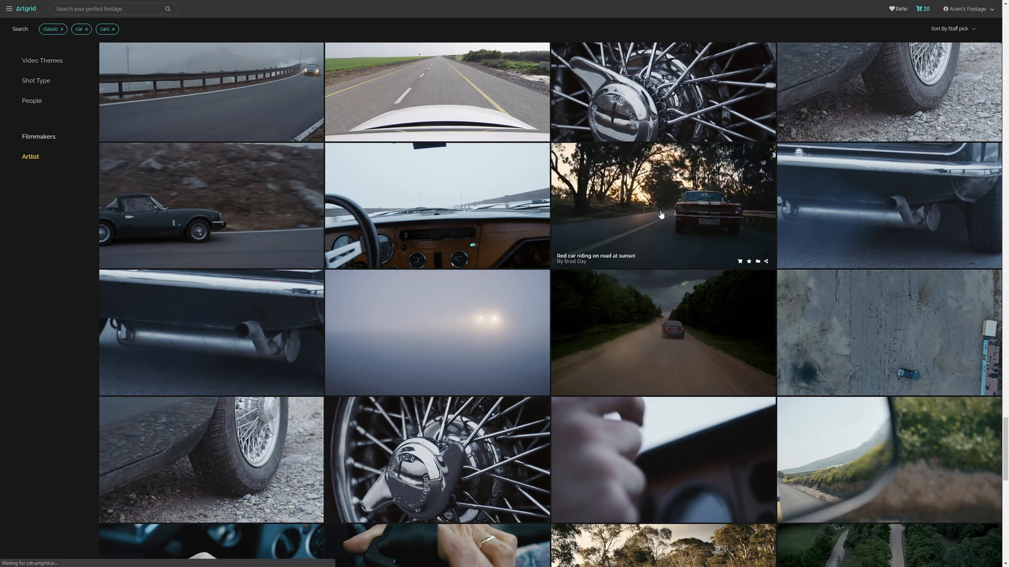
Step: Open "Red car riding on road at sunset" and preview the Fast Vintage Car at Sunset clips and the similar clips
left_click(662, 214)
scroll(774, 313, "down", 3)
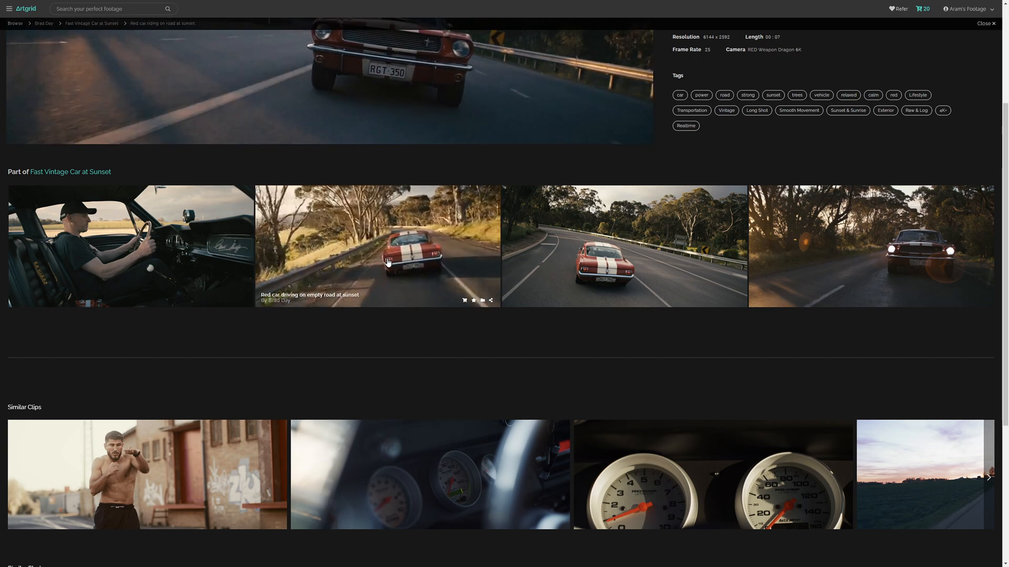
mouse_move(652, 264)
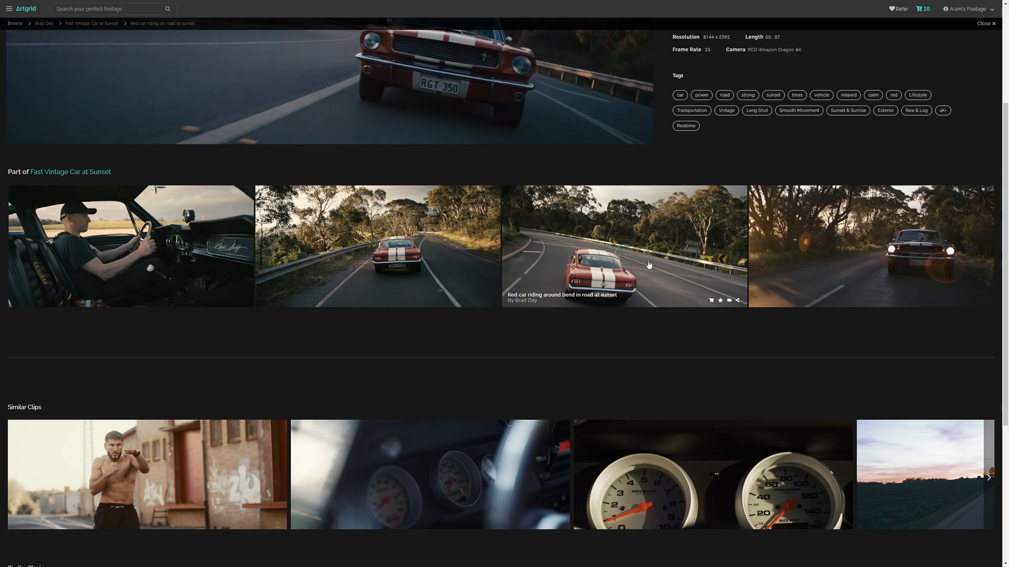
mouse_move(812, 263)
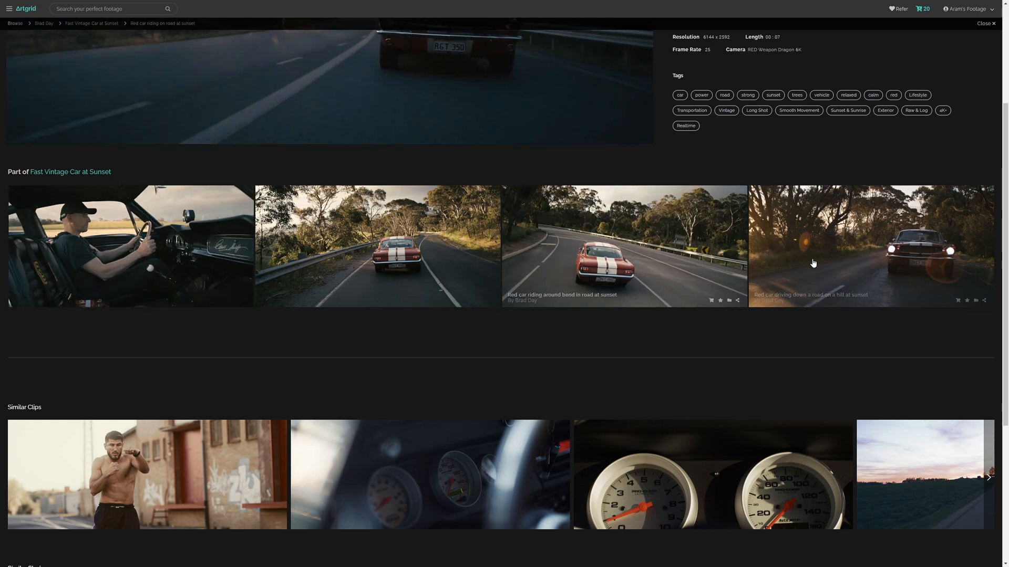
scroll(525, 359, "down", 5)
scroll(596, 386, "up", 2)
scroll(596, 386, "up", 3)
scroll(281, 420, "down", 3)
mouse_move(146, 332)
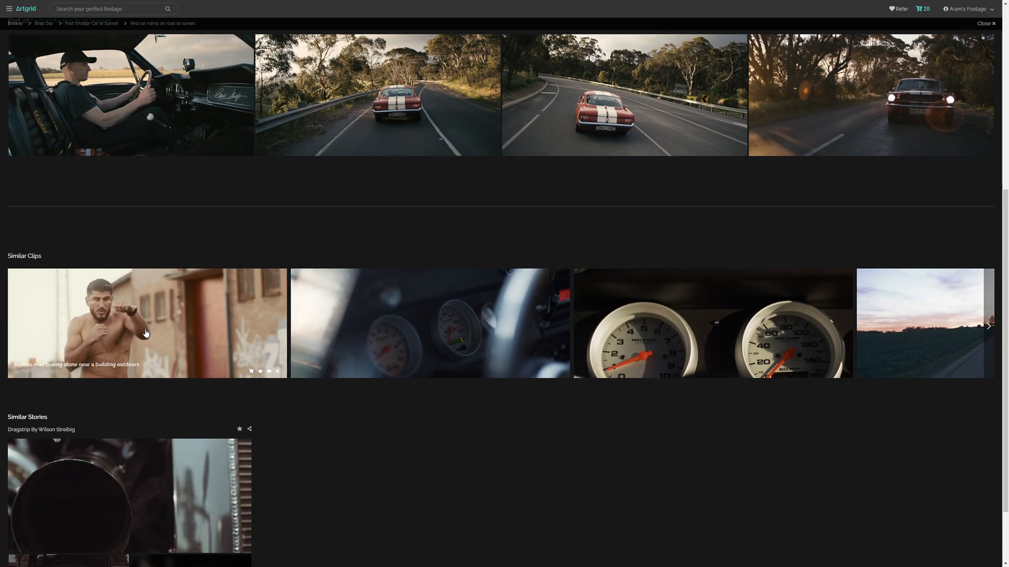
scroll(681, 377, "up", 5)
Step: Switch to DaVinci Resolve and import all the stock clips from the temp folder into the Master bin
mouse_move(681, 377)
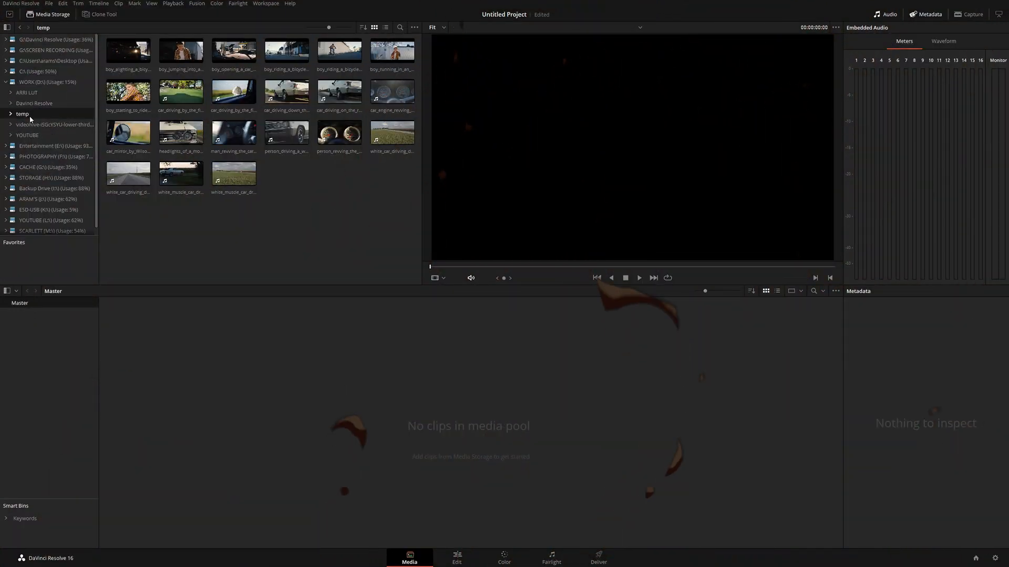
left_click_drag(398, 211, 238, 413)
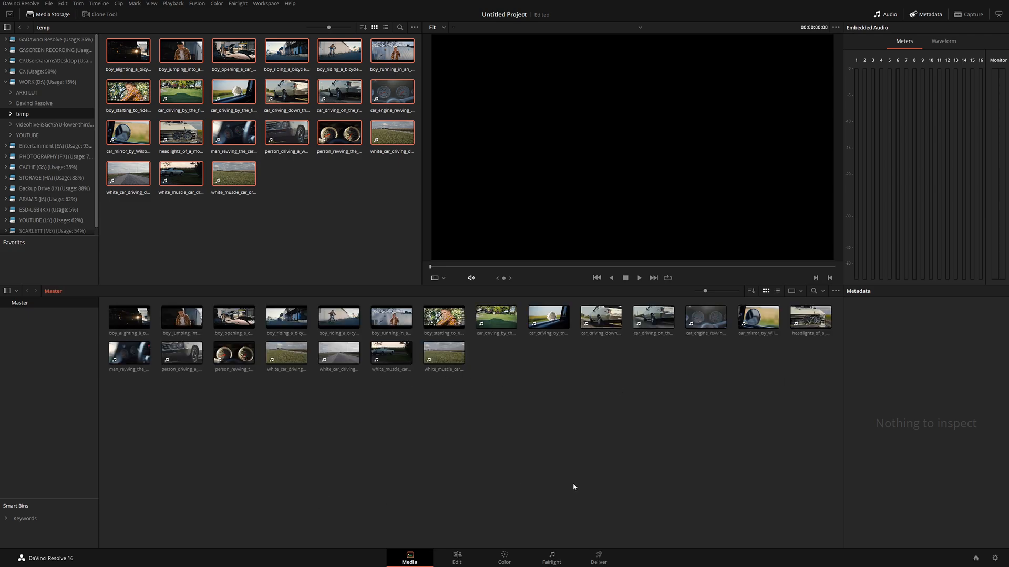
Step: Check the metadata of the imported clips of the boy opening a car door and the white car driving down the road
left_click(457, 561)
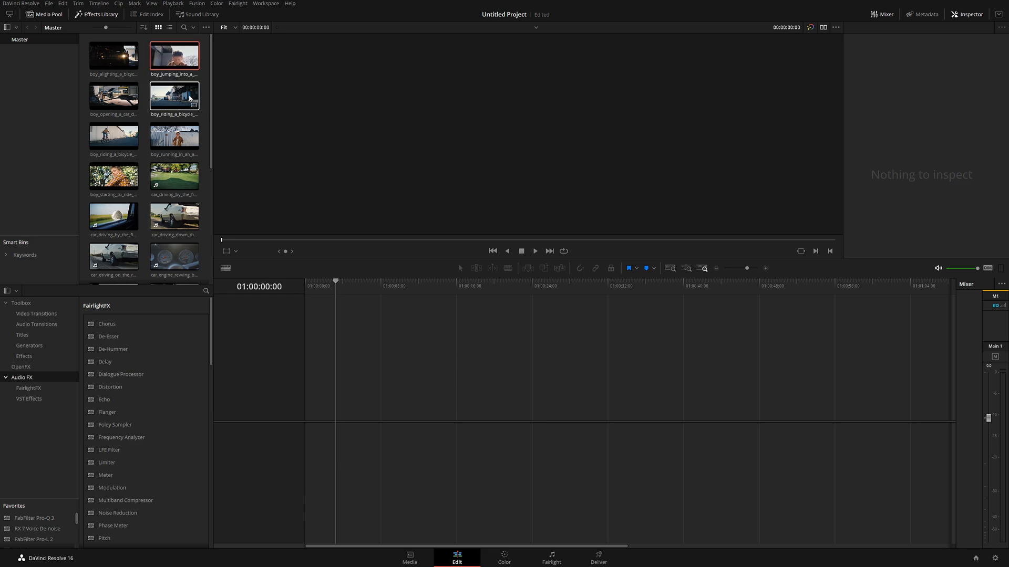
left_click(410, 558)
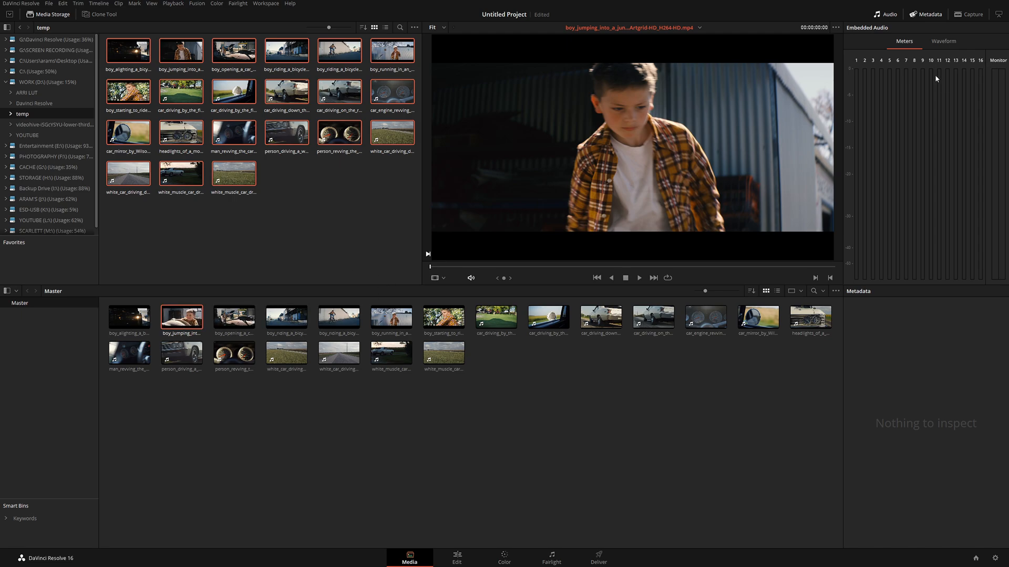
left_click(231, 317)
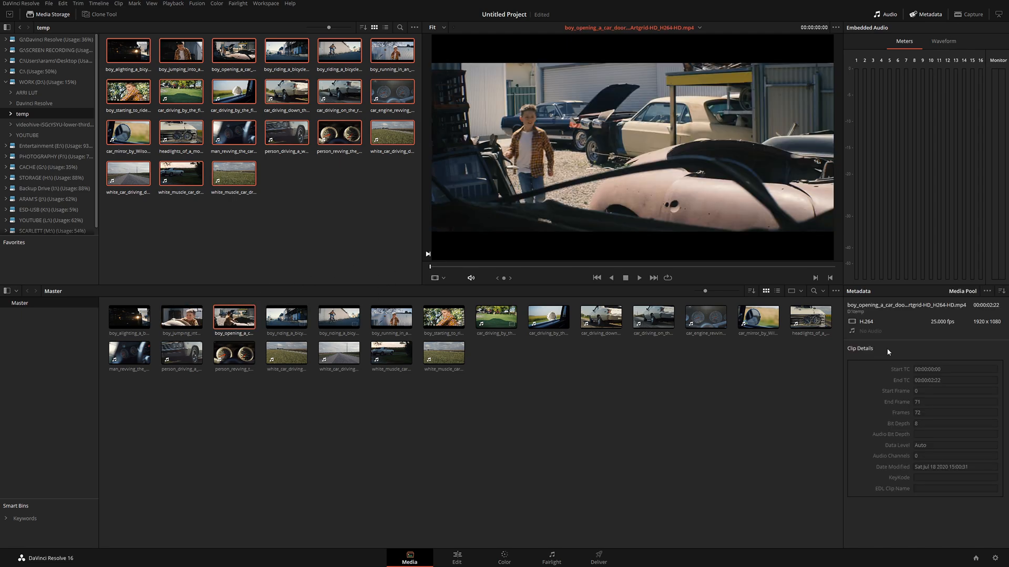
left_click(335, 358)
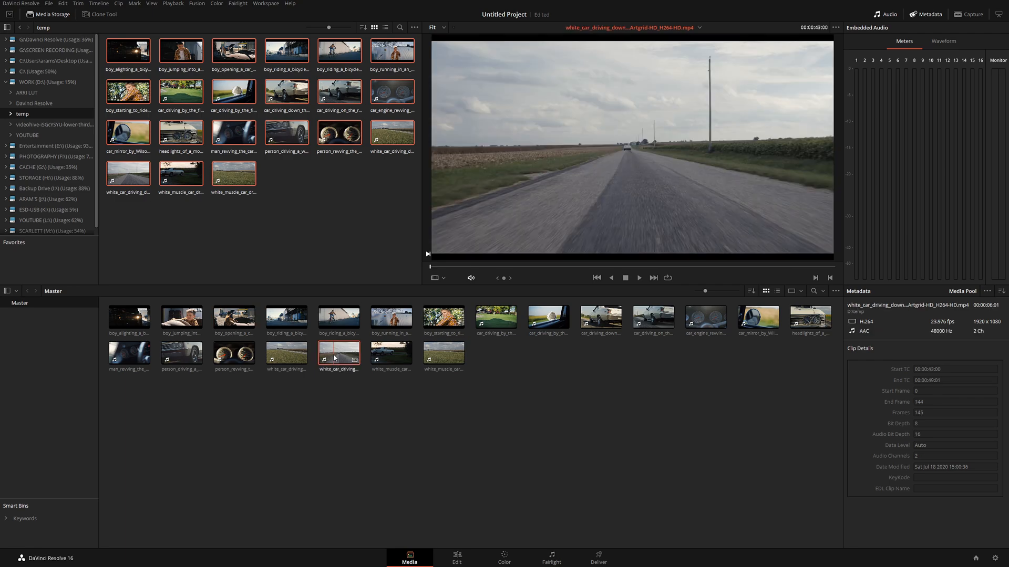
Step: On the Edit page, place the aerial clip of the white car driving down the road on a new timeline and move the playhead to 01:00:01:22
left_click(457, 560)
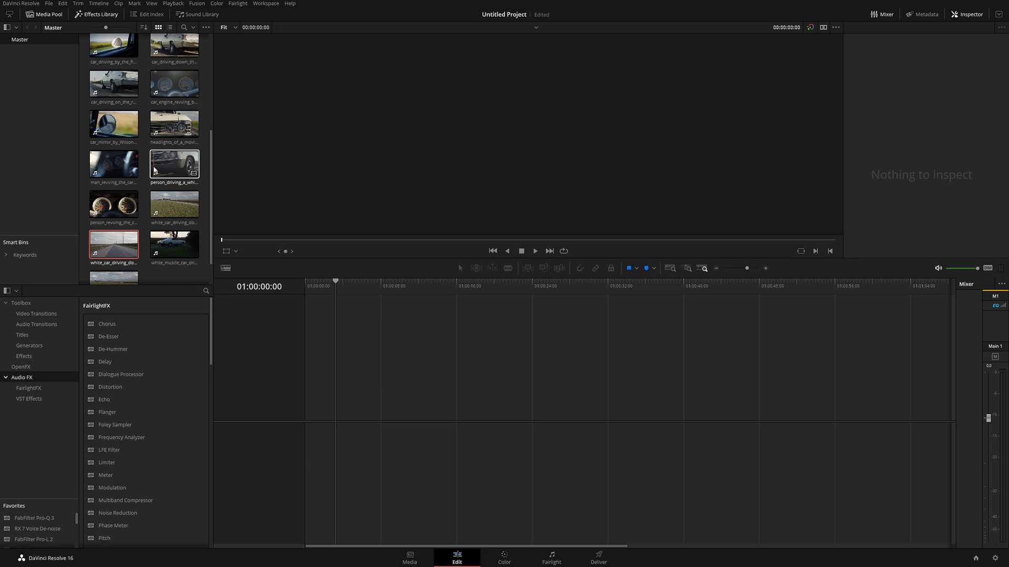
left_click_drag(102, 254, 318, 416)
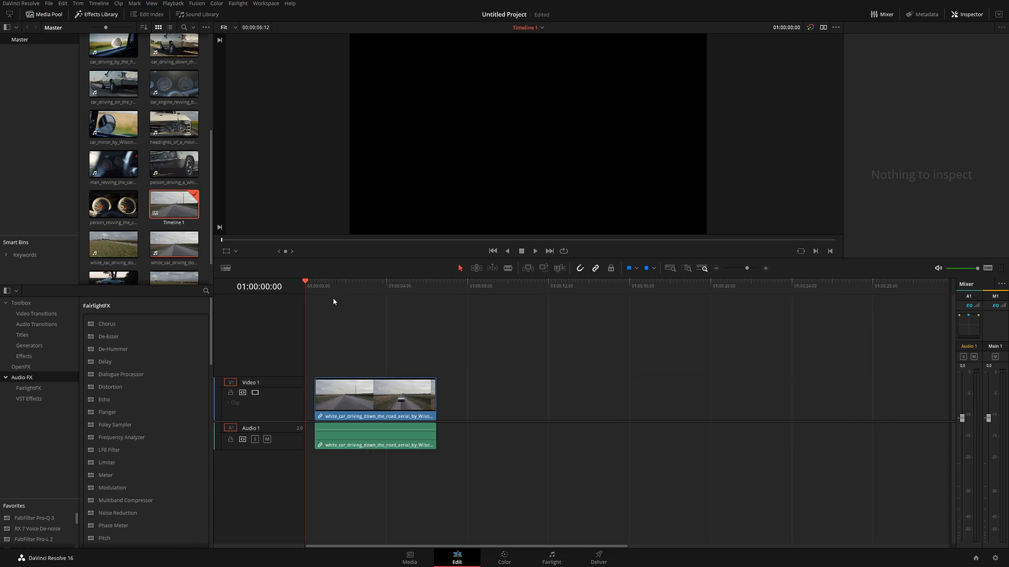
left_click(335, 293)
left_click_drag(334, 293, 344, 294)
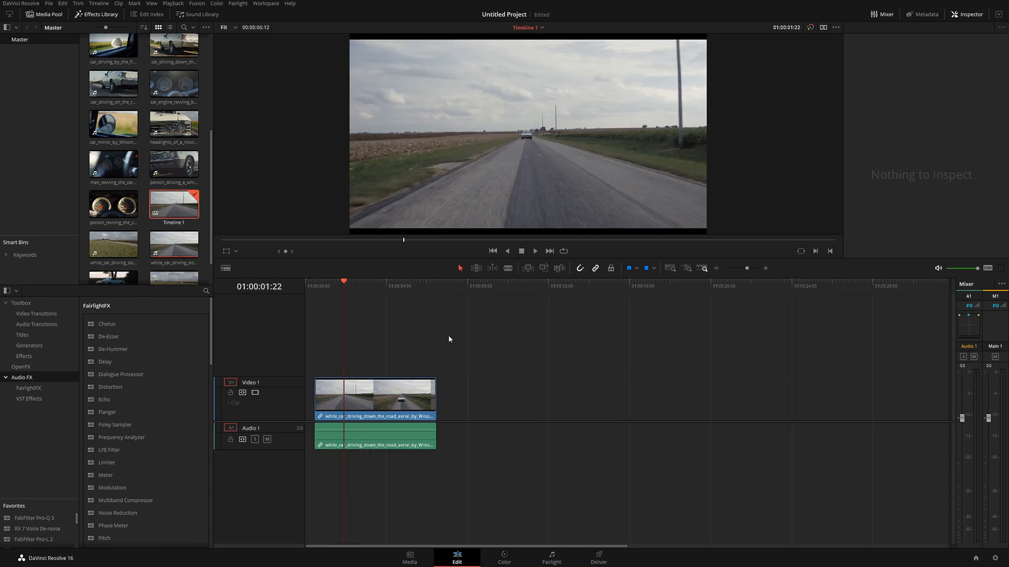
Step: Load the clip of the boy running in an auto junkyard into the source viewer and preview it
left_click(384, 286)
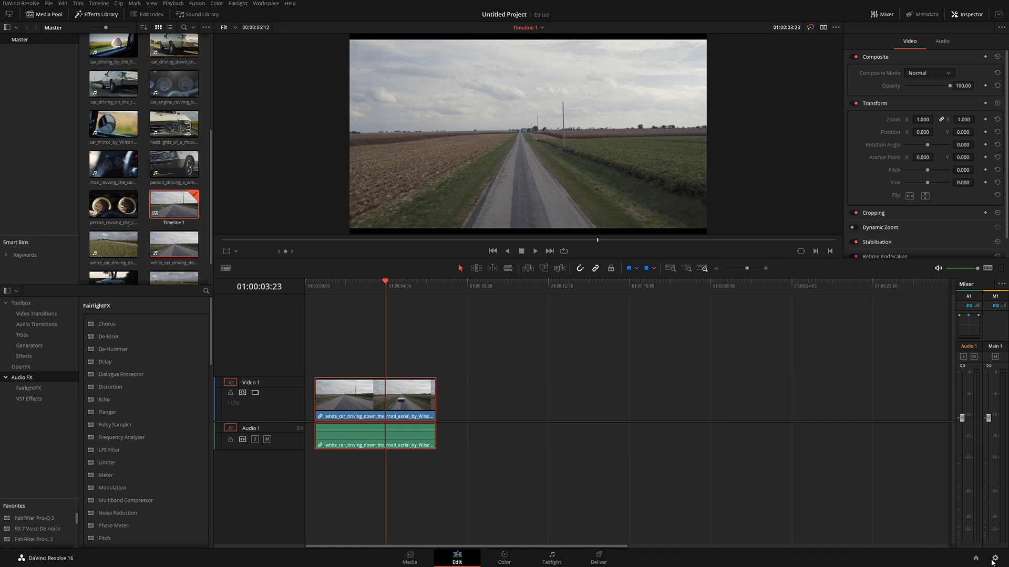
scroll(131, 137, "up", 4)
left_click(169, 136)
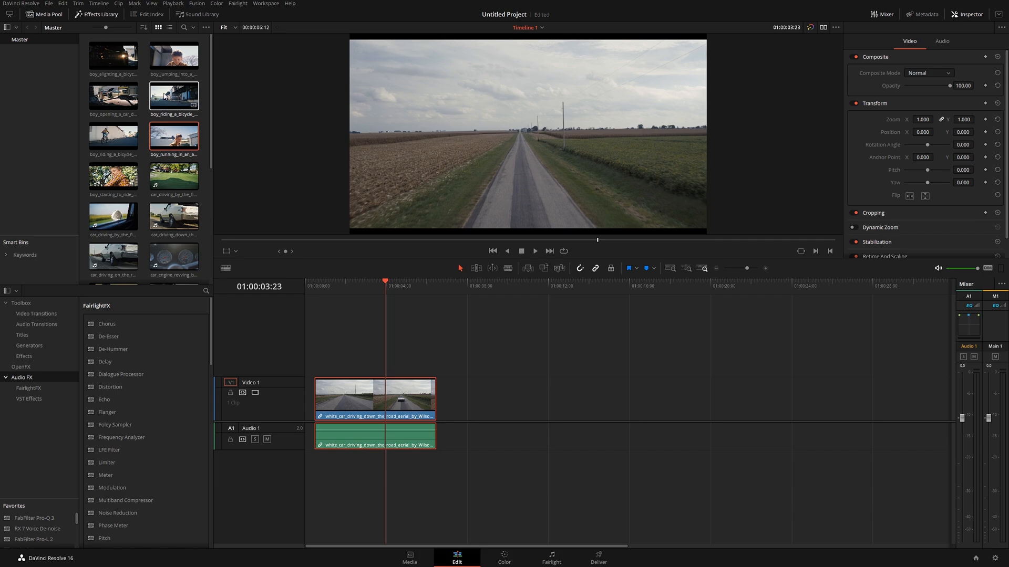
double_click(166, 147)
key("space")
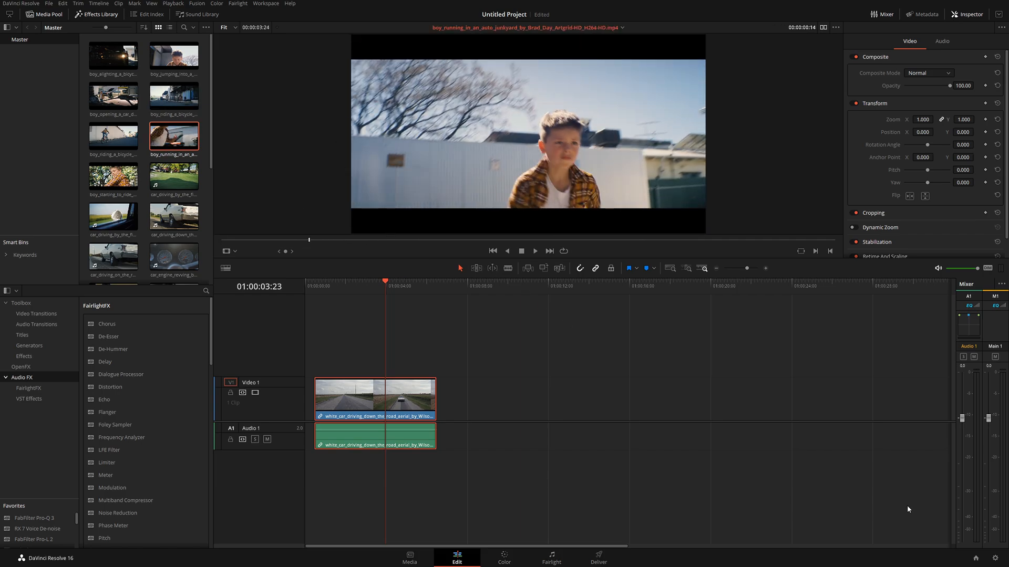
Step: Set the project's timeline resolution to 1920 x 800 in the master settings and save
key("shift+9")
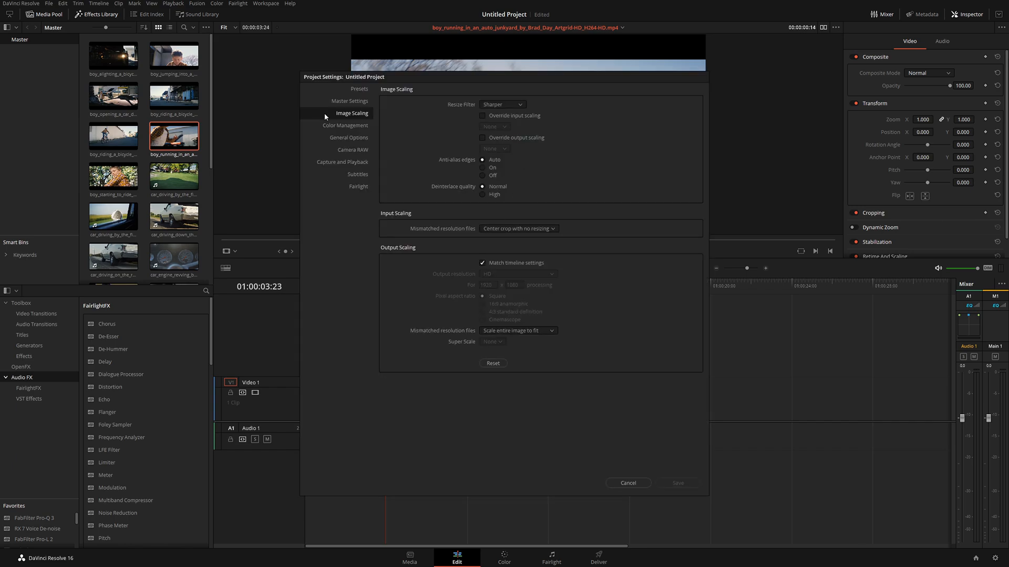
left_click(342, 98)
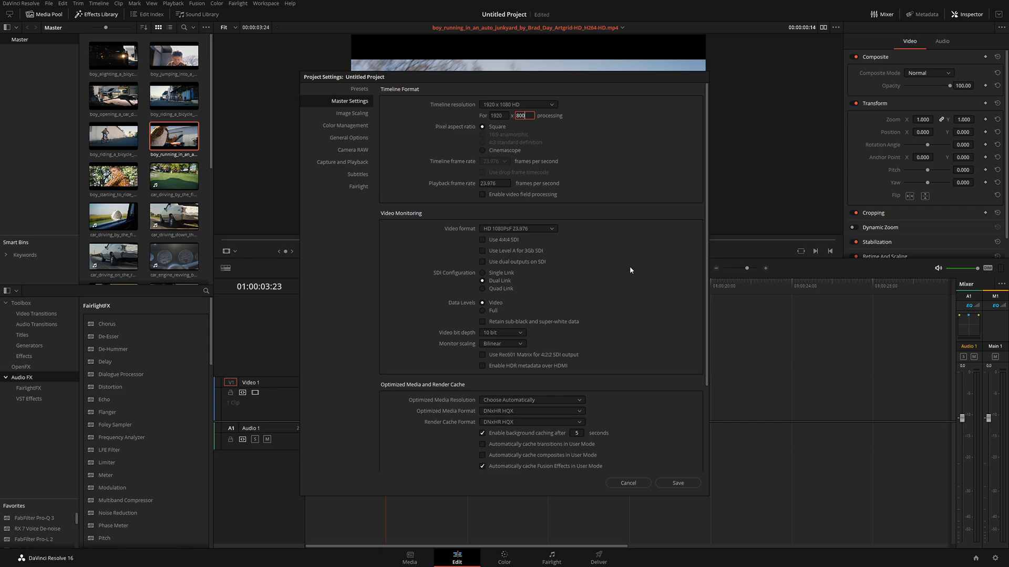
left_click(682, 482)
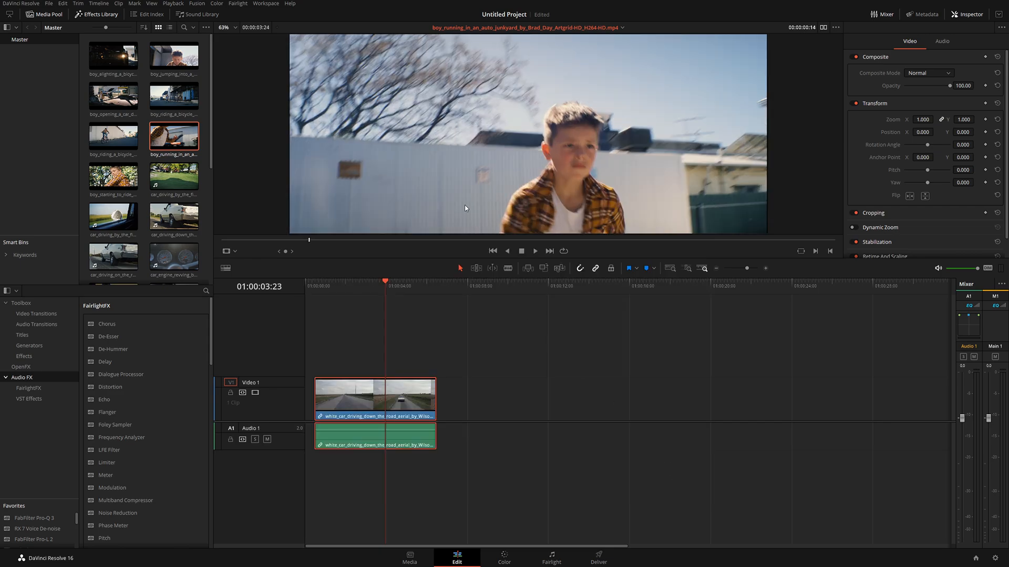
scroll(472, 172, "down", 3)
scroll(472, 173, "up", 2)
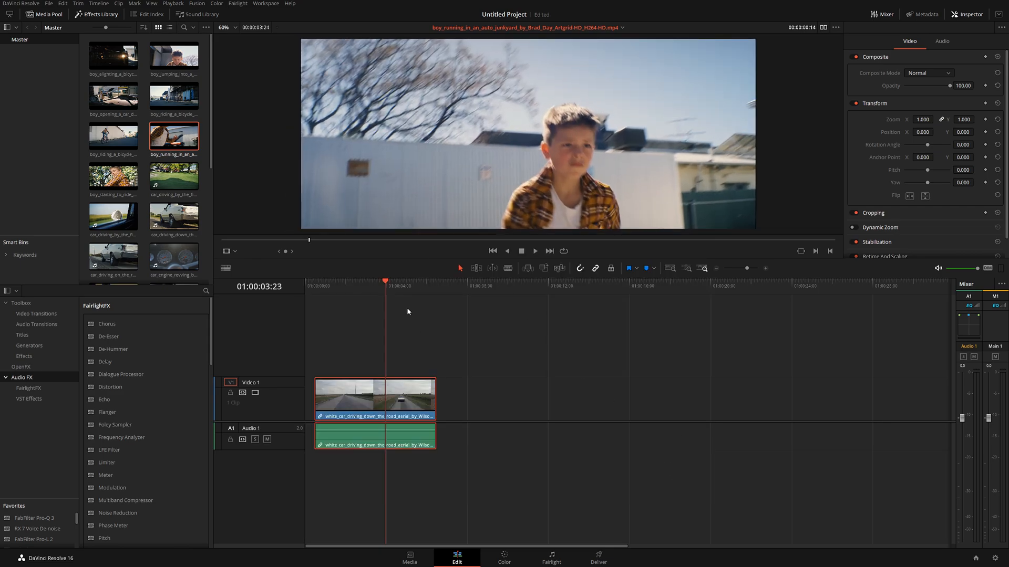
Step: Check the framing of the aerial white car clip at 01:00:02:17 and delete the clip from the timeline
left_click_drag(416, 291, 361, 292)
scroll(445, 196, "up", 1)
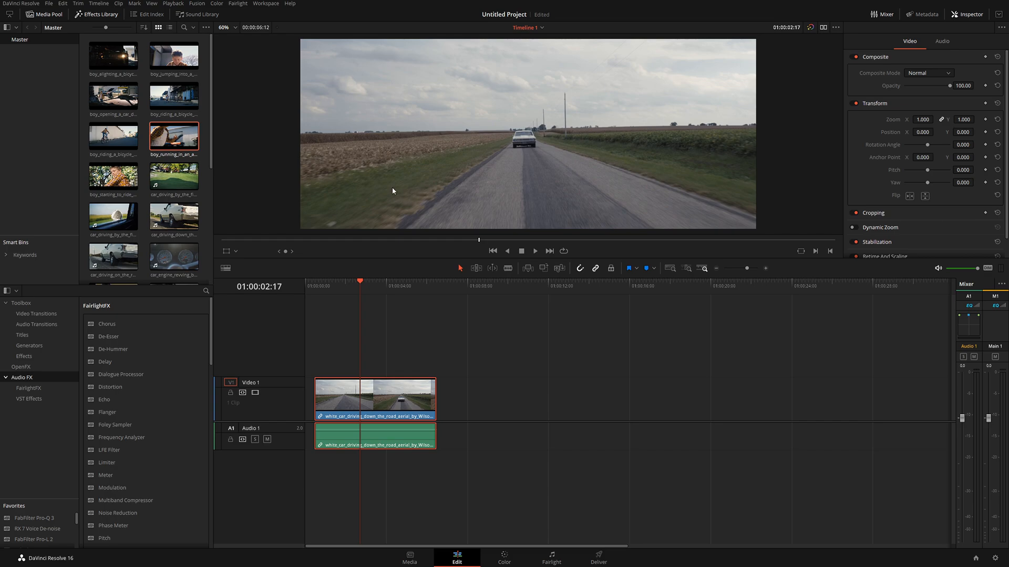
left_click_drag(515, 347, 430, 465)
key("Delete")
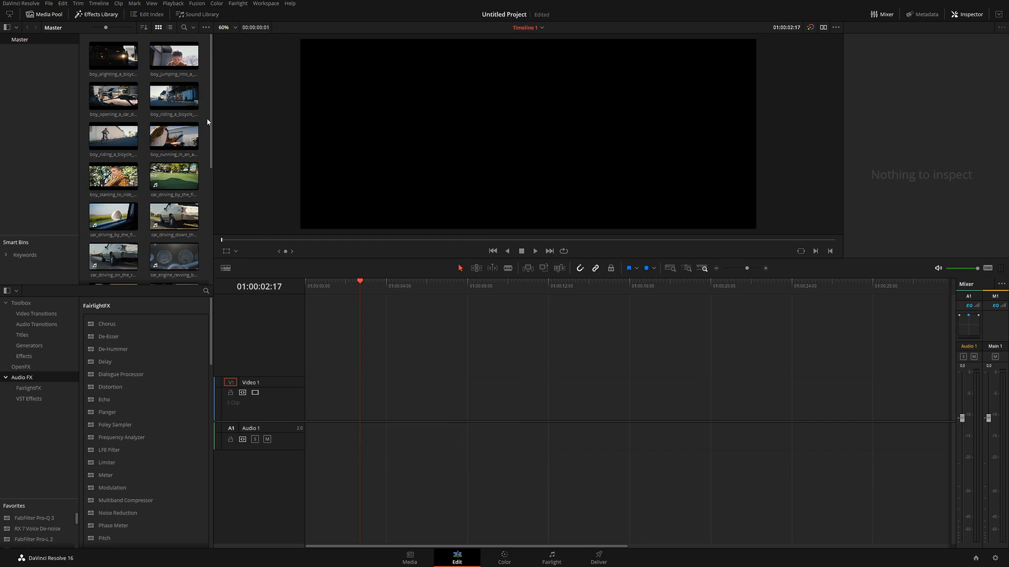
Step: Place the clip of the boy riding a bicycle in an industrial area near the beginning of Video 1
left_click(170, 62)
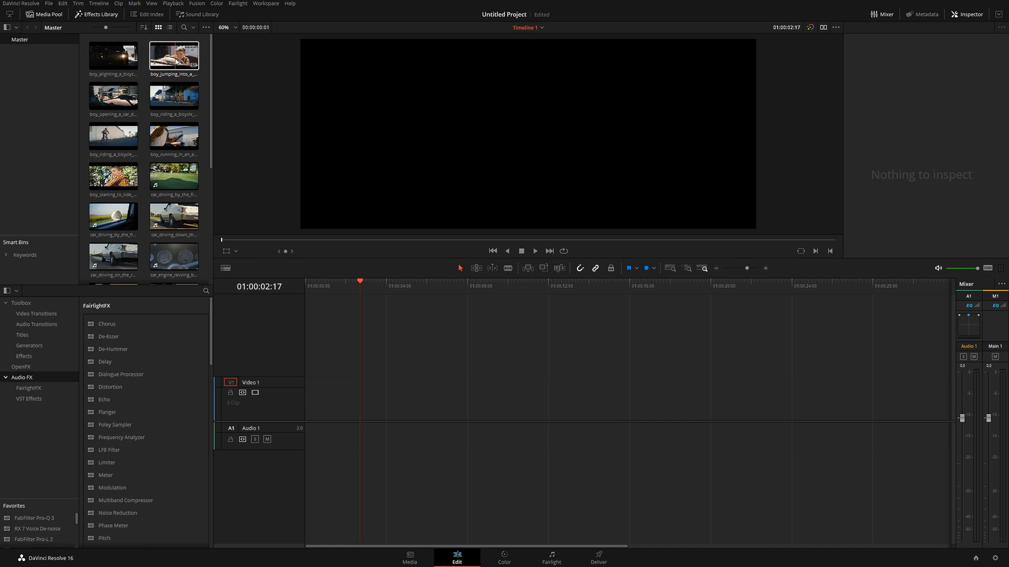
left_click(132, 95)
left_click(101, 143)
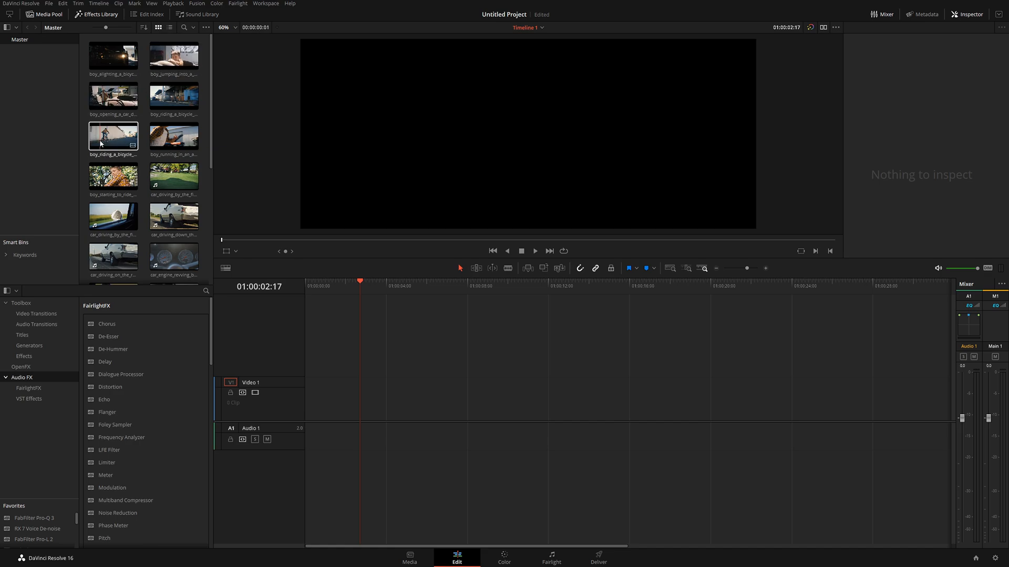
double_click(108, 142)
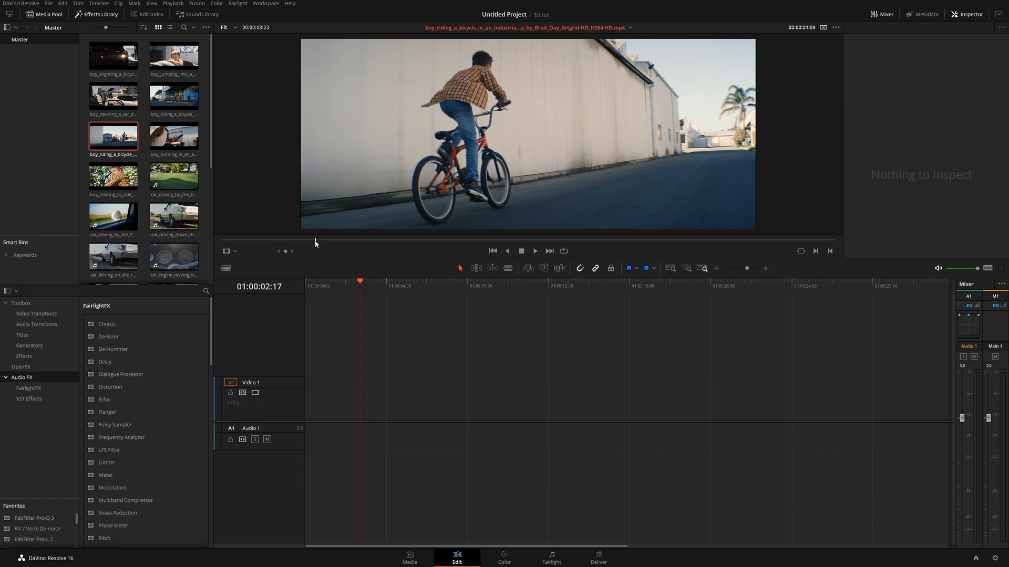
left_click_drag(288, 265, 352, 402)
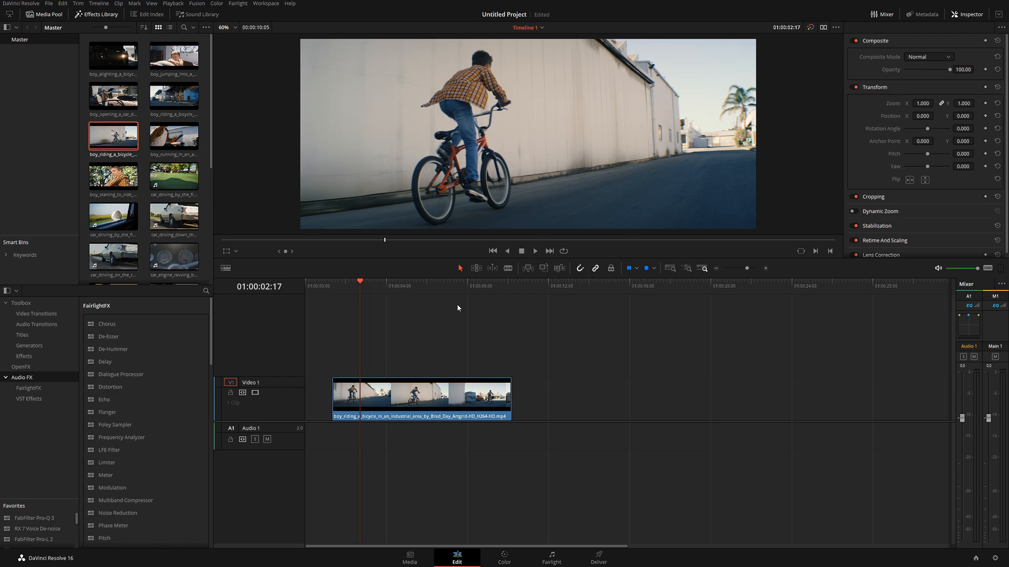
left_click_drag(386, 288, 409, 291)
left_click_drag(113, 95, 583, 402)
mouse_move(577, 289)
left_mouse_down()
mouse_move(597, 299)
mouse_move(583, 301)
left_mouse_up()
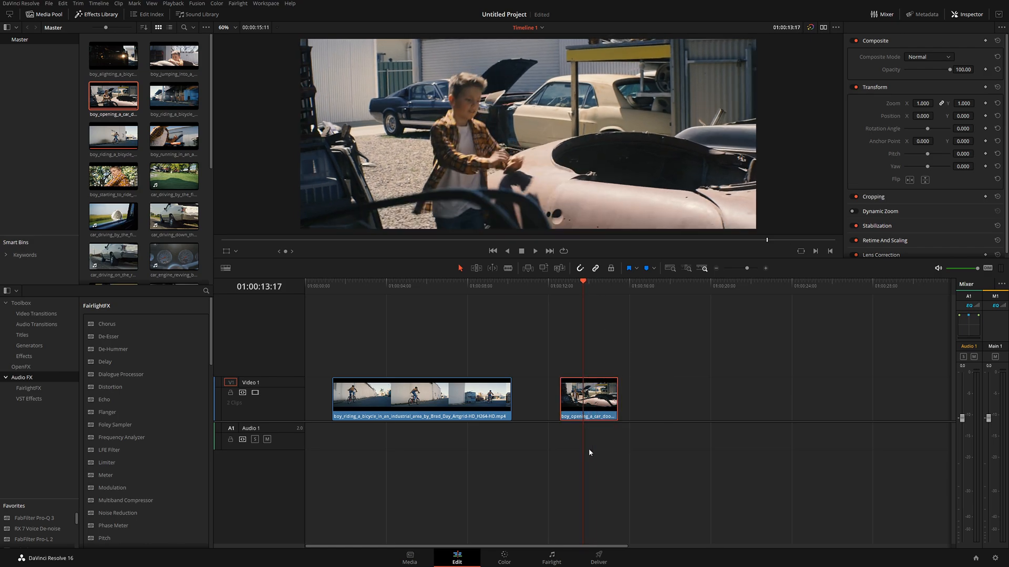
key("Delete")
Step: Lay out on Video 1, with gaps, the clips of the boy alighting a bicycle, opening a car door, starting to ride and jumping into a junk vehicle
left_click_drag(113, 55, 557, 420)
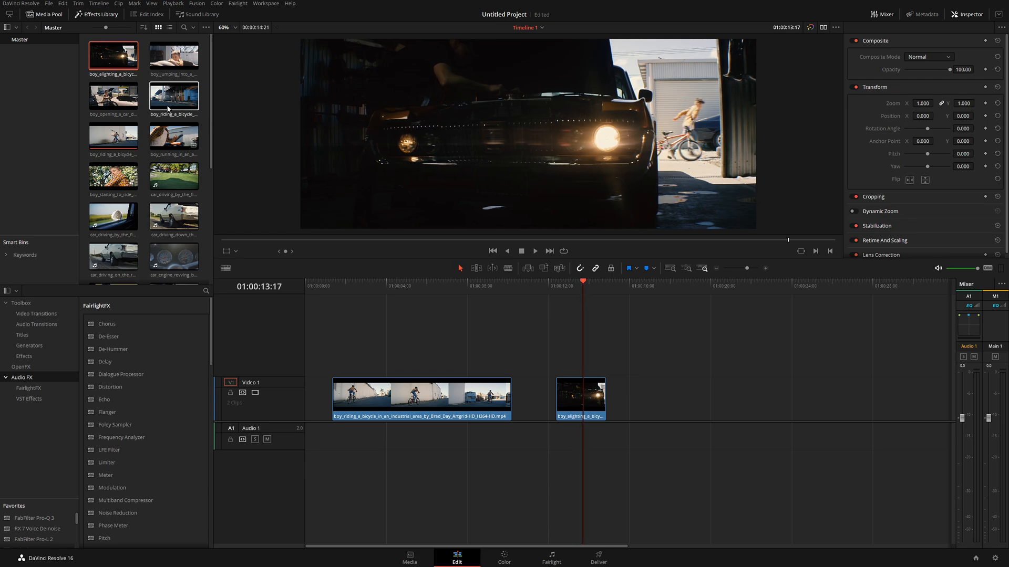
left_click_drag(113, 95, 652, 399)
left_click_drag(653, 289, 692, 293)
left_click_drag(113, 176, 727, 398)
mouse_move(733, 289)
left_mouse_down()
mouse_move(752, 292)
mouse_move(744, 299)
left_mouse_up()
left_click_drag(162, 62, 810, 407)
left_click_drag(813, 285, 853, 296)
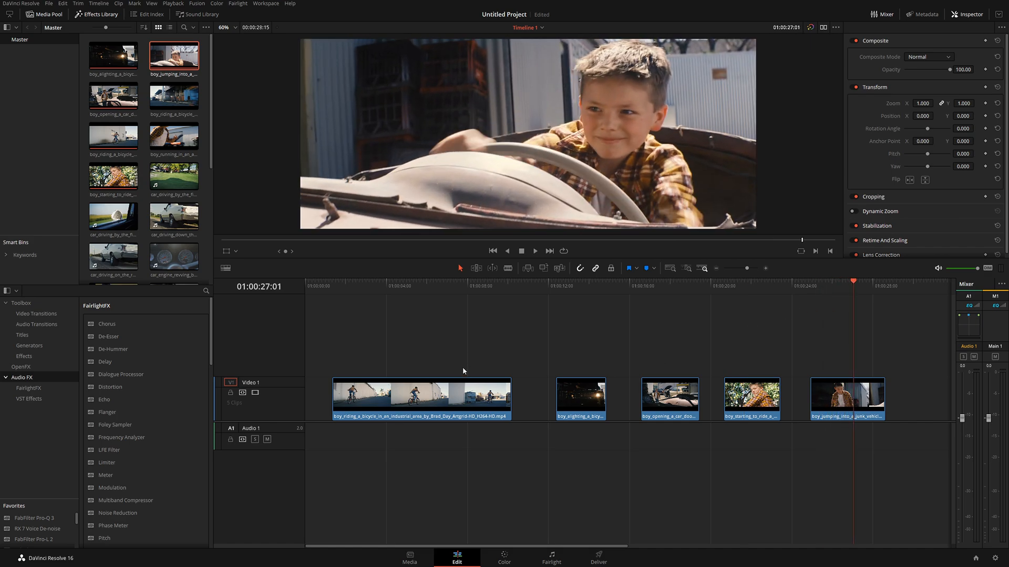
left_click_drag(356, 294, 360, 295)
left_click_drag(337, 394, 360, 394)
left_click_drag(359, 288, 401, 316)
left_click_drag(360, 394, 400, 394)
left_click_drag(401, 288, 436, 294)
left_click_drag(400, 396, 333, 401)
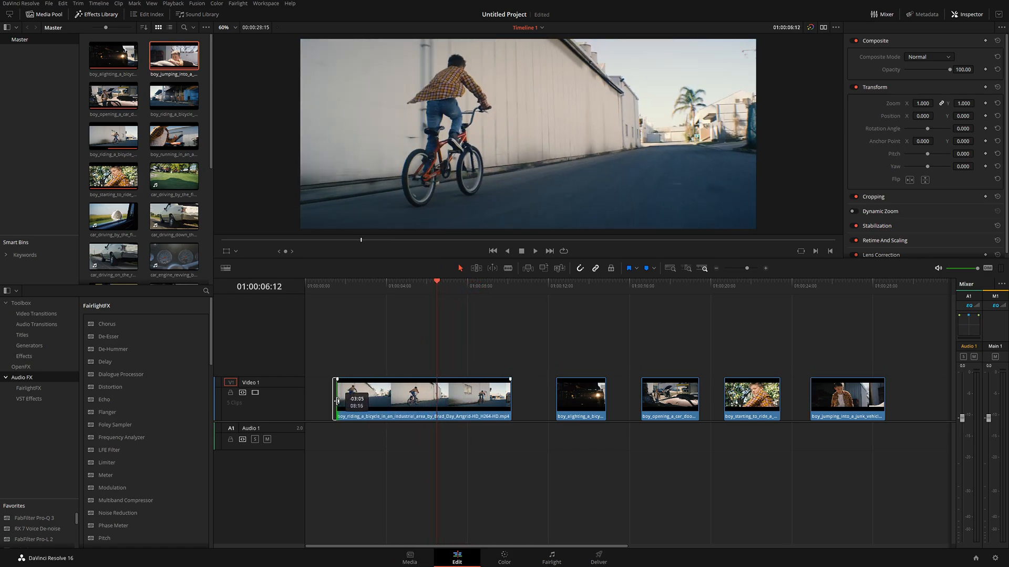
Step: Trim both ends of the bicycle-riding clip to just under 4 seconds and move it to the start of the timeline
left_click_drag(355, 286, 355, 292)
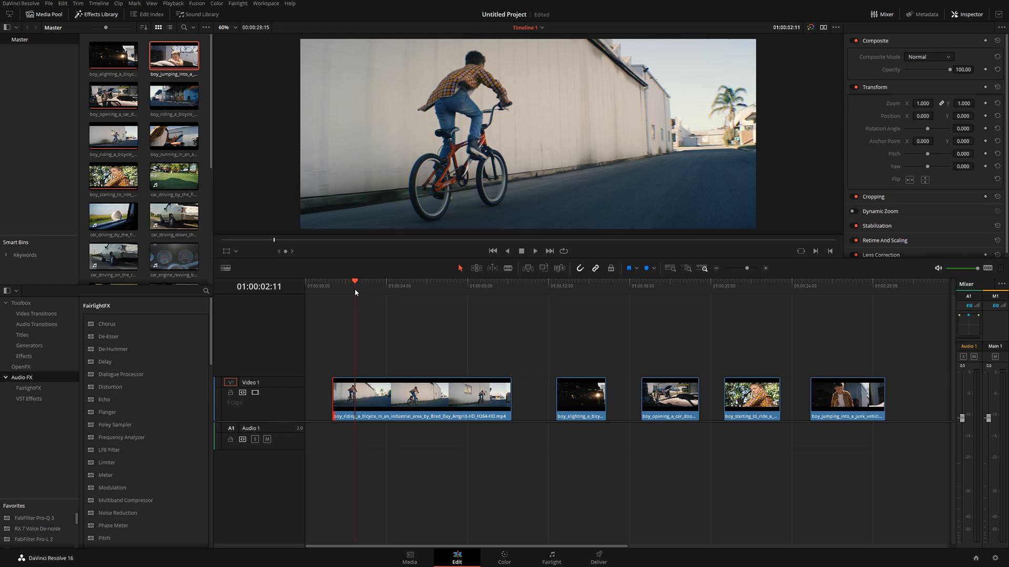
left_click_drag(330, 401, 353, 401)
left_click_drag(373, 288, 433, 306)
left_click_drag(510, 404, 335, 400)
mouse_move(310, 287)
left_mouse_down()
mouse_move(295, 286)
mouse_move(342, 290)
mouse_move(324, 292)
left_mouse_up()
Step: Move the clip of the boy alighting the bicycle directly after the bicycle-riding clip and play across the cut
left_click_drag(589, 399, 415, 400)
left_click(372, 304)
key("space")
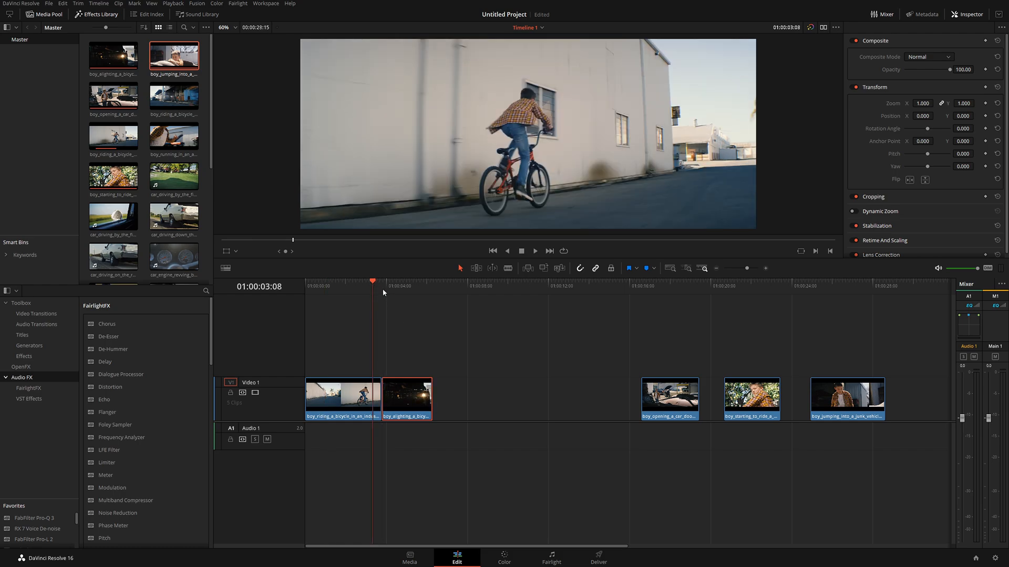
key("space")
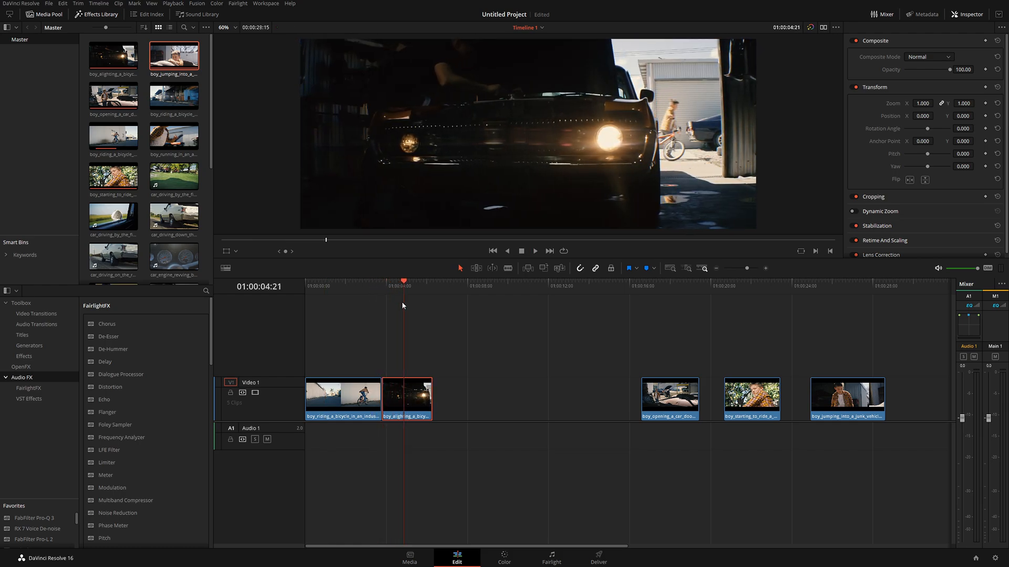
Step: Trim the start of the bicycle-alighting clip to about 01:00:04:21, close the gap before it and replay the cut
mouse_move(388, 398)
left_mouse_down()
mouse_move(406, 398)
mouse_move(394, 400)
left_mouse_up()
left_click_drag(384, 287, 367, 289)
key("space")
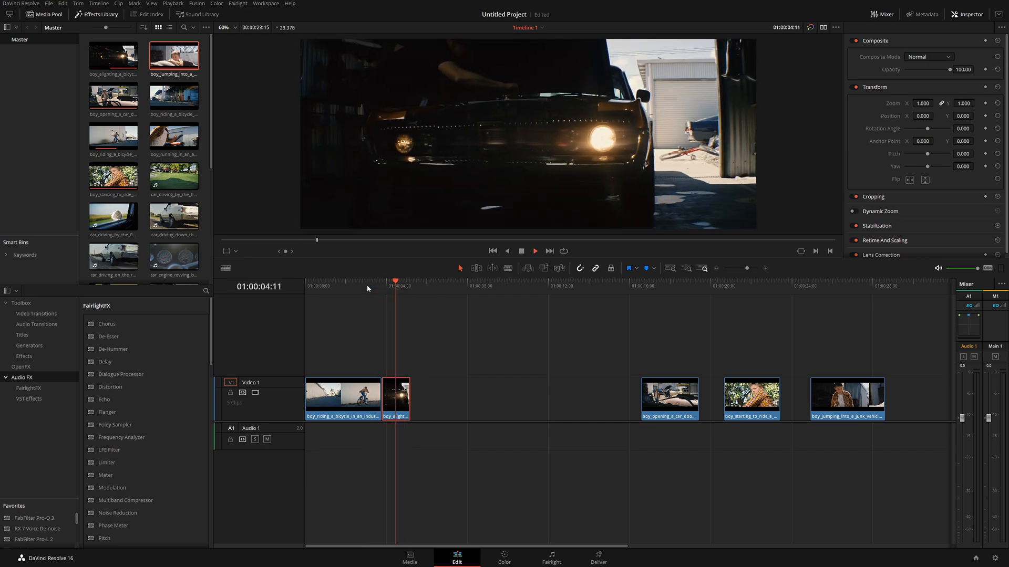
key("space")
Step: Extend the start of the bicycle-alighting clip slightly, keeping it against the riding clip, and replay the cut
mouse_move(396, 402)
left_mouse_down()
mouse_move(471, 402)
mouse_move(397, 400)
left_mouse_up()
left_click(368, 286)
key("space")
key("space")
Step: Trim the end of the bicycle-alighting clip to 01:00:04:22
key("Right")
key("Right")
key("Right")
key("Right")
left_click_drag(414, 288, 404, 290)
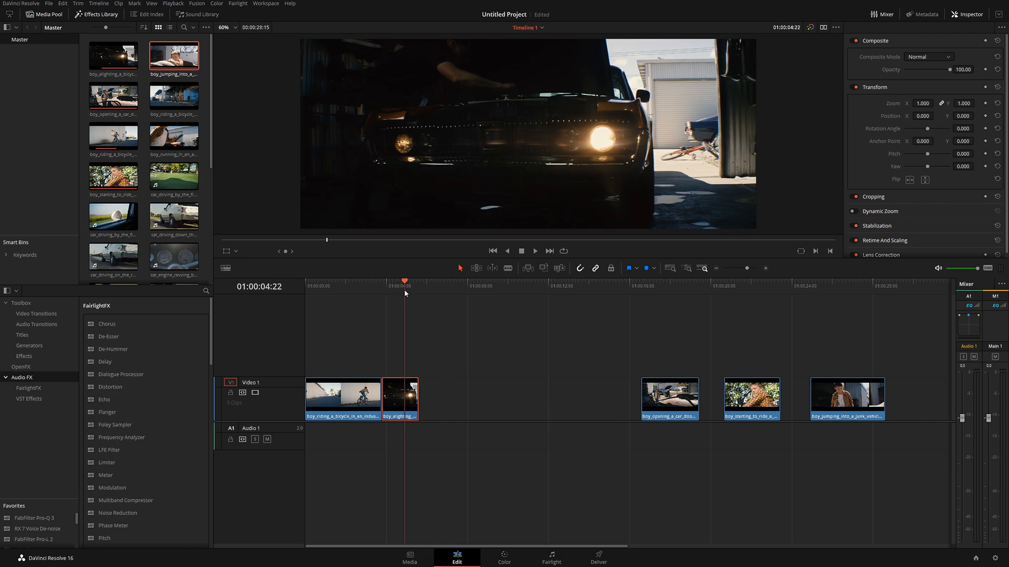
left_click_drag(417, 402, 403, 402)
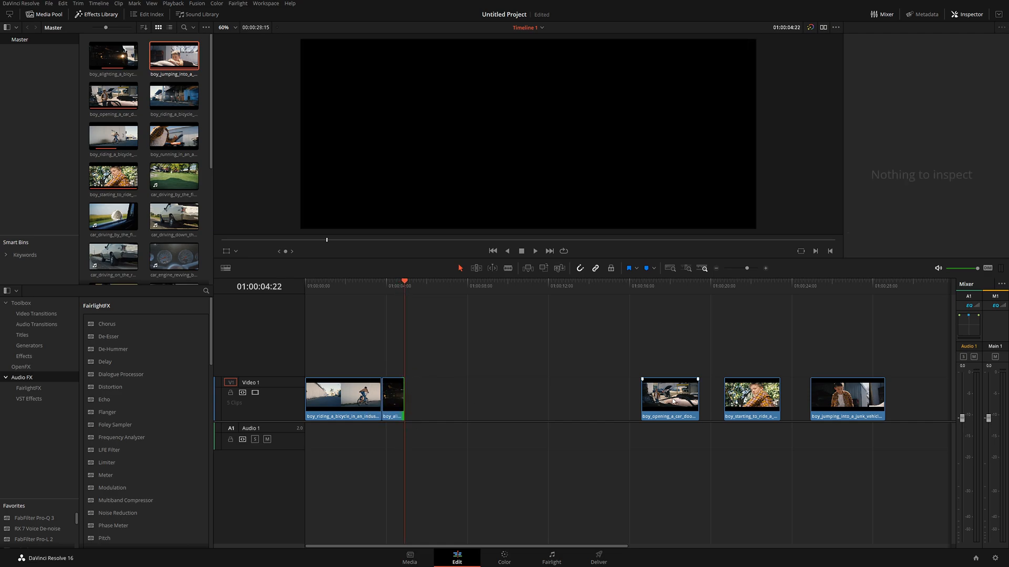
Step: Trim the end of the clip of the boy opening a car door at 01:00:10:20 and place it directly after the bicycle-alighting clip
left_click_drag(672, 401, 516, 402)
left_click_drag(490, 288, 491, 291)
key("space")
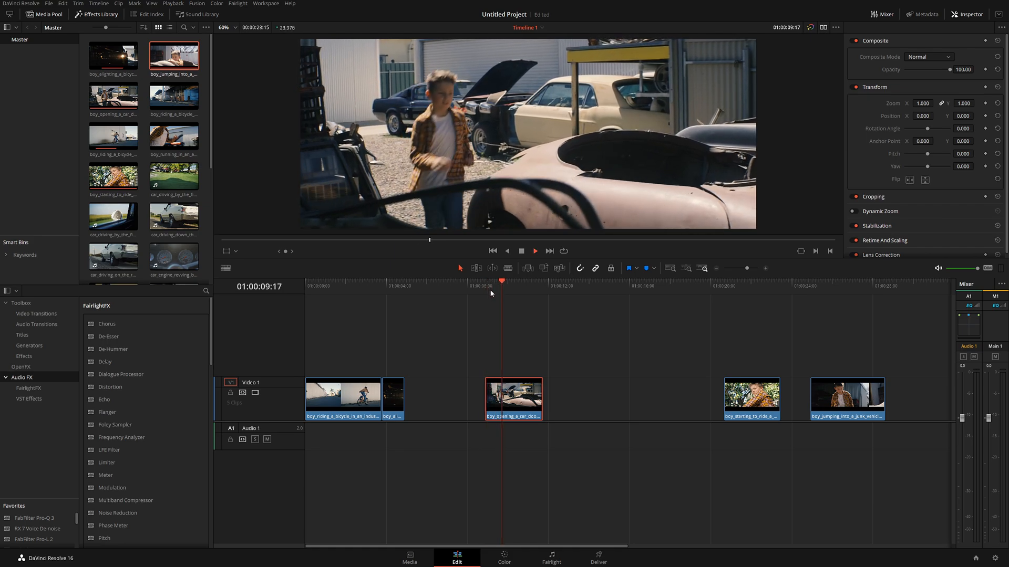
key("space")
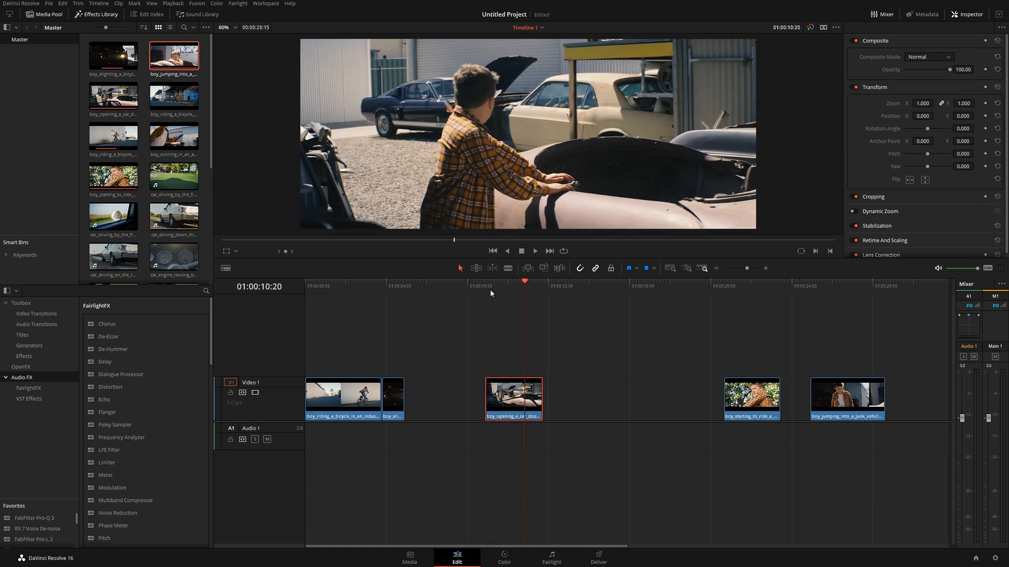
left_click_drag(521, 400, 430, 398)
Step: Shorten the end of the clip of the boy starting to ride and place it directly after the car-door clip
left_click_drag(730, 400, 488, 399)
left_click_drag(494, 296, 490, 296)
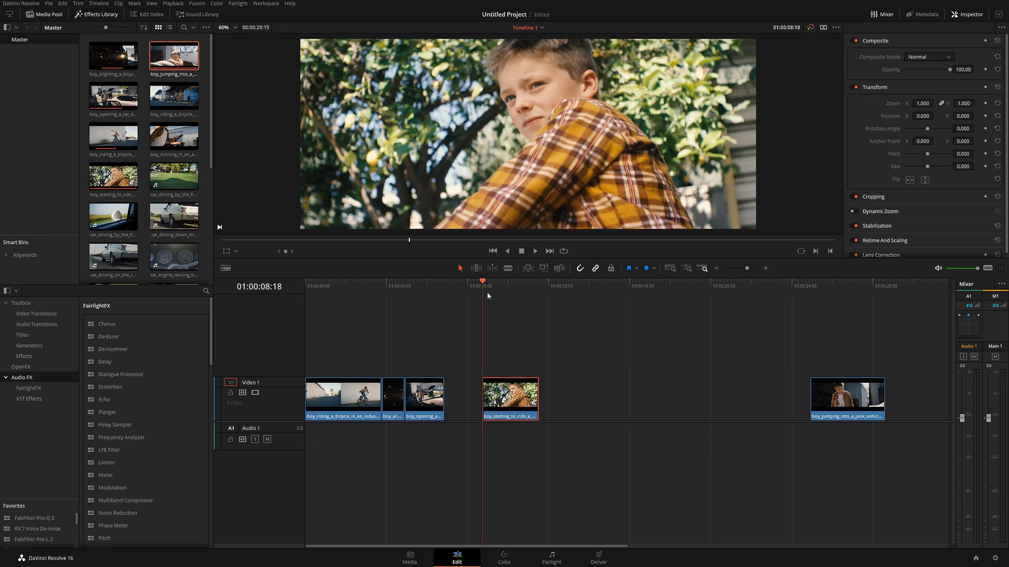
key("space")
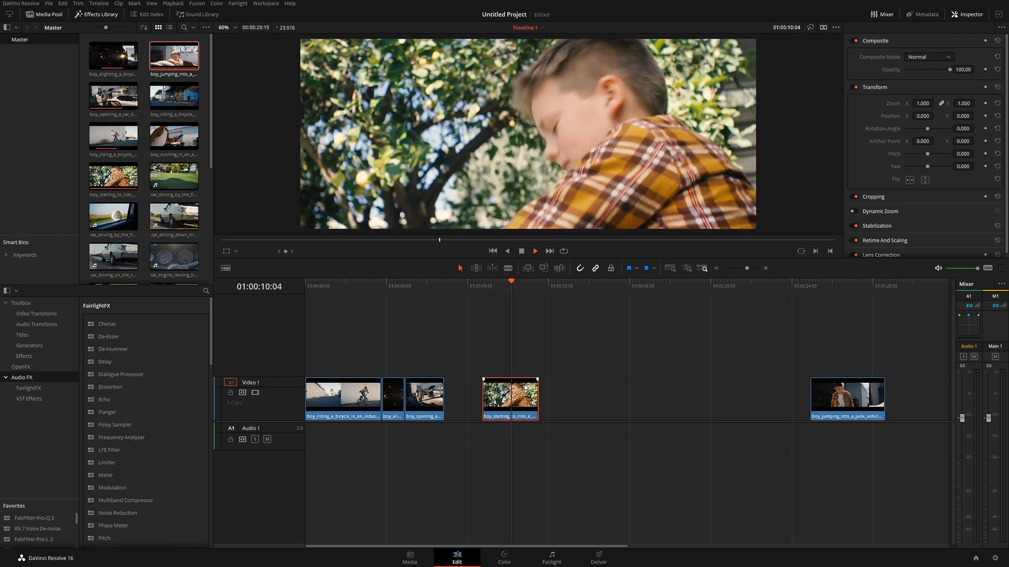
left_click_drag(537, 402, 450, 379)
left_click_drag(387, 283, 344, 284)
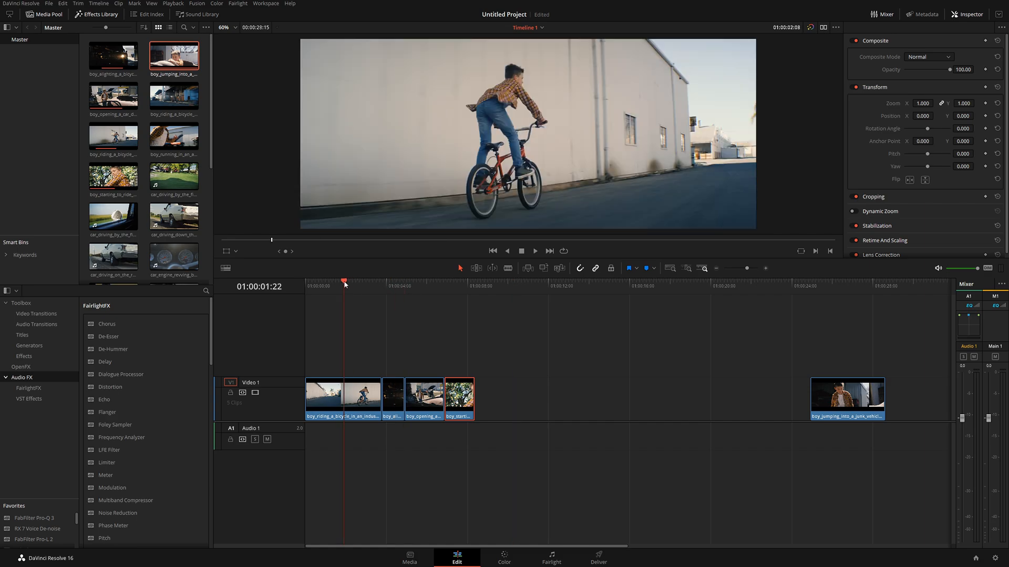
Step: Trim the start of the junk-vehicle clip to about 01:00:10:15 and join it to the starting-to-ride clip with that clip's end extended
left_click_drag(846, 399, 537, 400)
left_click_drag(512, 284, 521, 288)
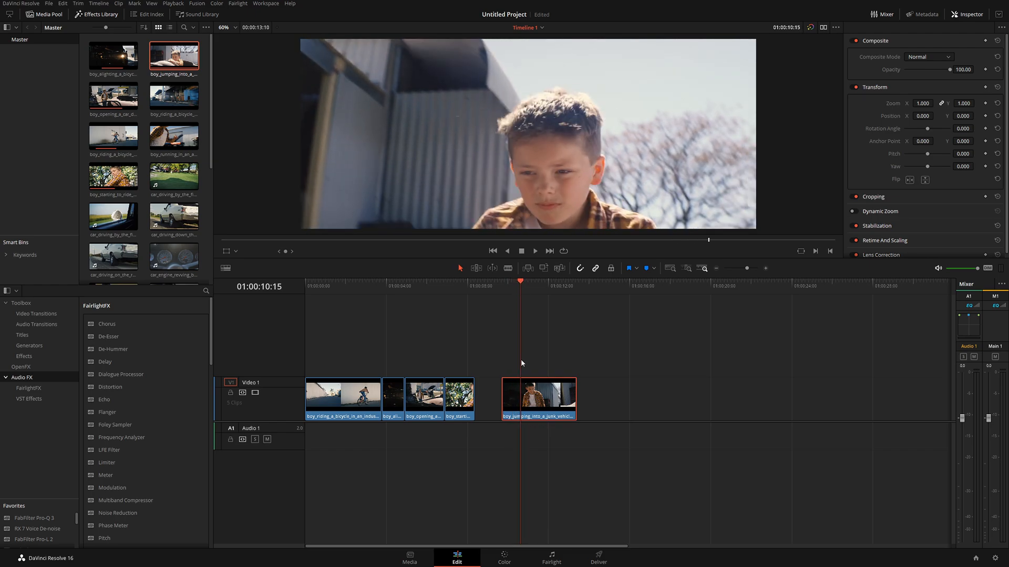
mouse_move(505, 397)
left_mouse_down()
mouse_move(523, 398)
mouse_move(476, 397)
mouse_move(494, 398)
left_mouse_up()
left_click_drag(530, 284, 527, 287)
key("space")
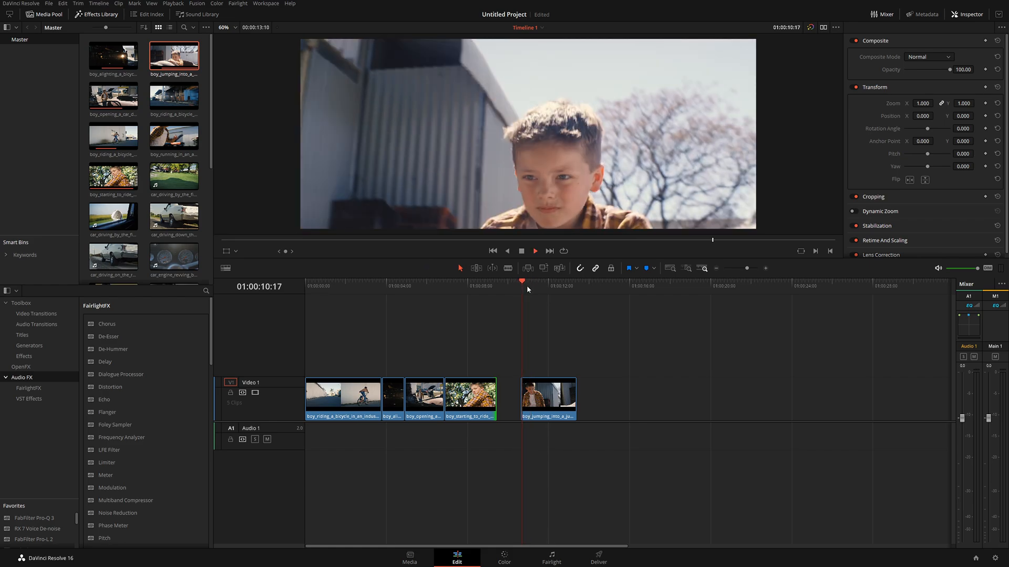
left_click_drag(558, 400, 534, 400)
Step: Play the assembled sequence from 01:00:00:00 and replay the part from the car-door clip
left_click_drag(450, 284, 289, 288)
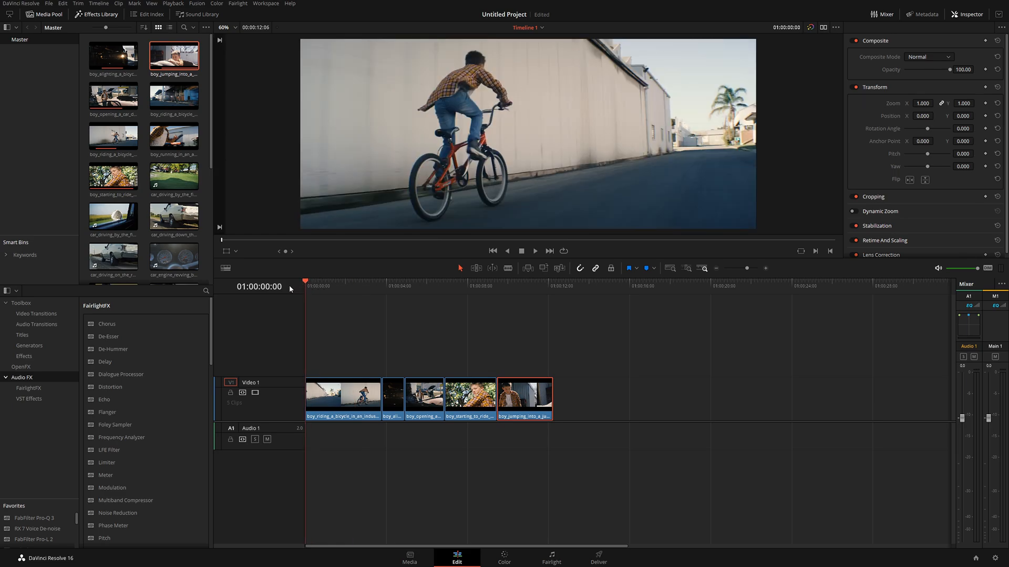
key("space")
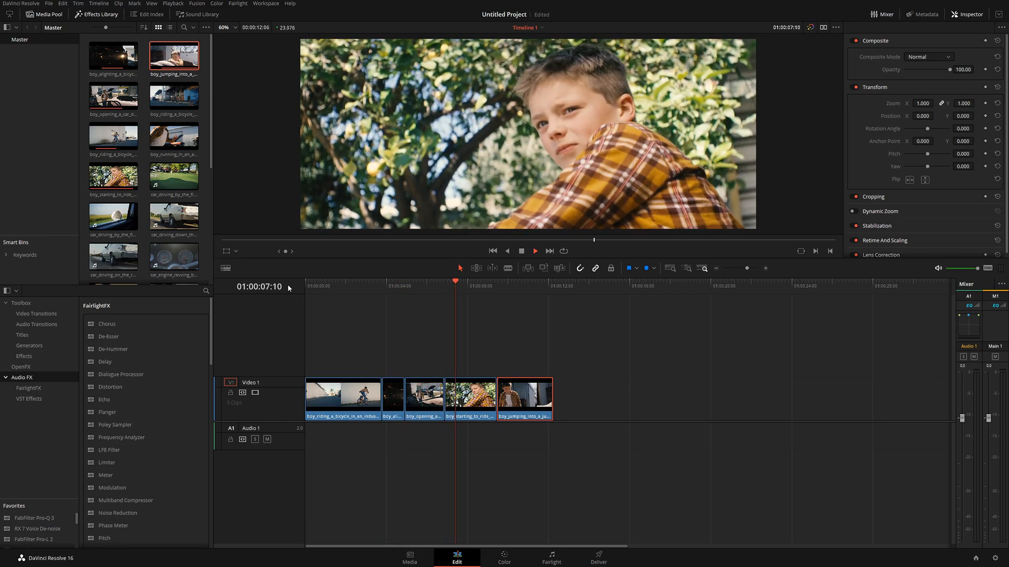
left_click(412, 287)
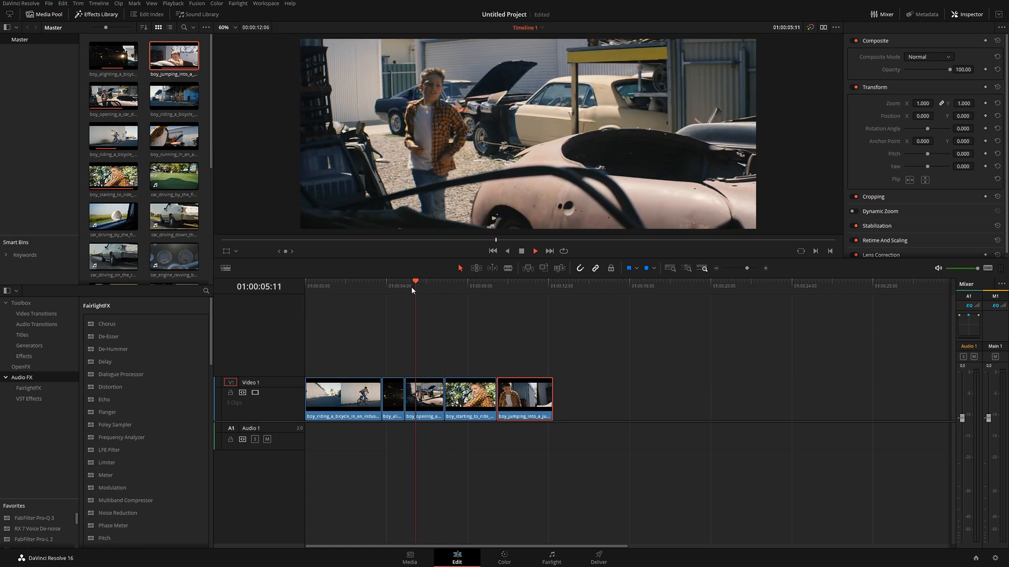
key("space")
Step: Shift the last two clips later on the timeline and extend the end of the car-door clip to 01:00:07:10
left_click_drag(477, 352, 579, 444)
left_click_drag(484, 398, 559, 398)
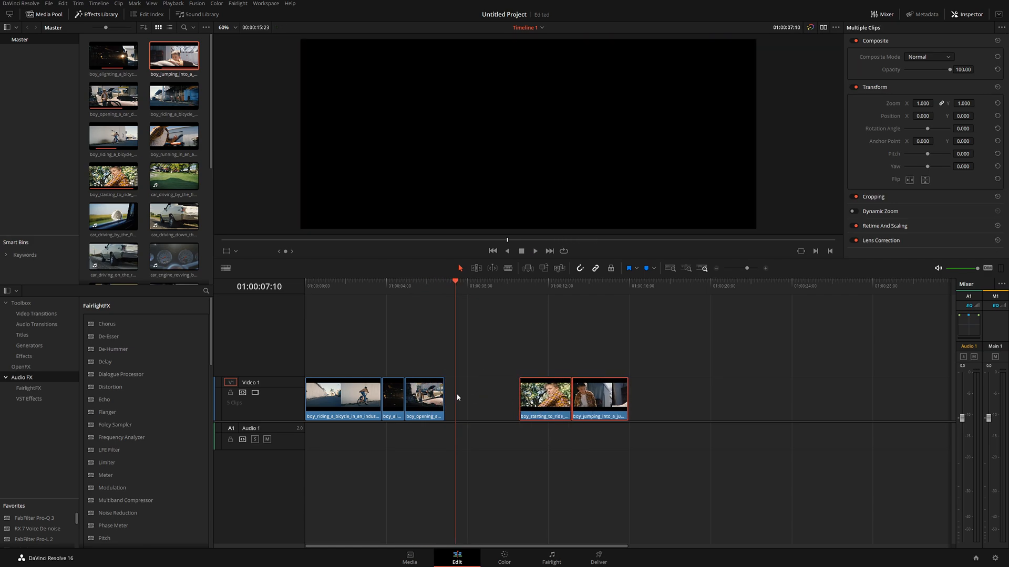
left_click_drag(445, 395, 457, 395)
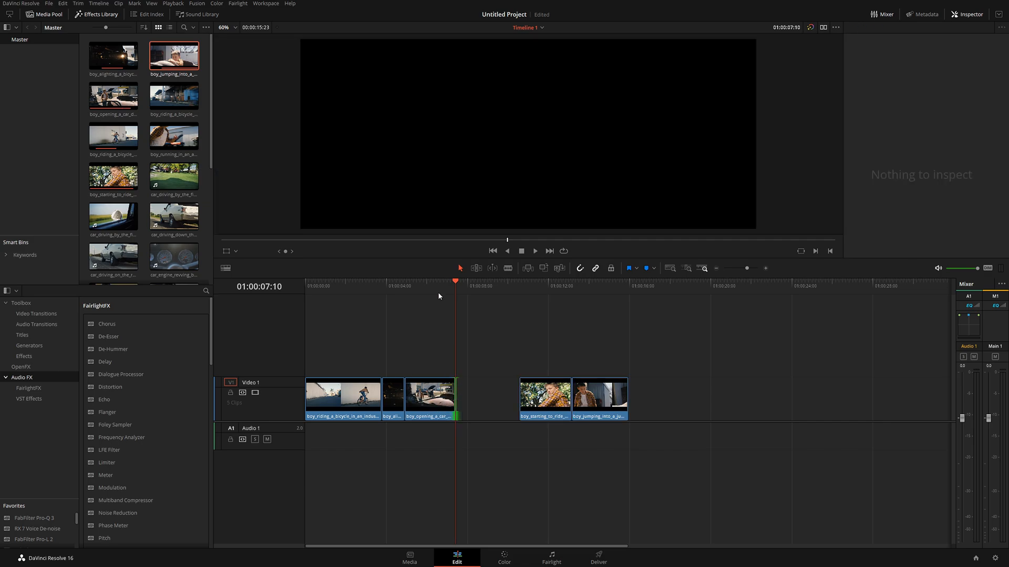
Step: Extend the end of the car-door clip to 01:00:07:17 and delete the gap before the starting-to-ride clip
left_click(439, 295)
key("space")
key("space")
left_click_drag(455, 286, 444, 287)
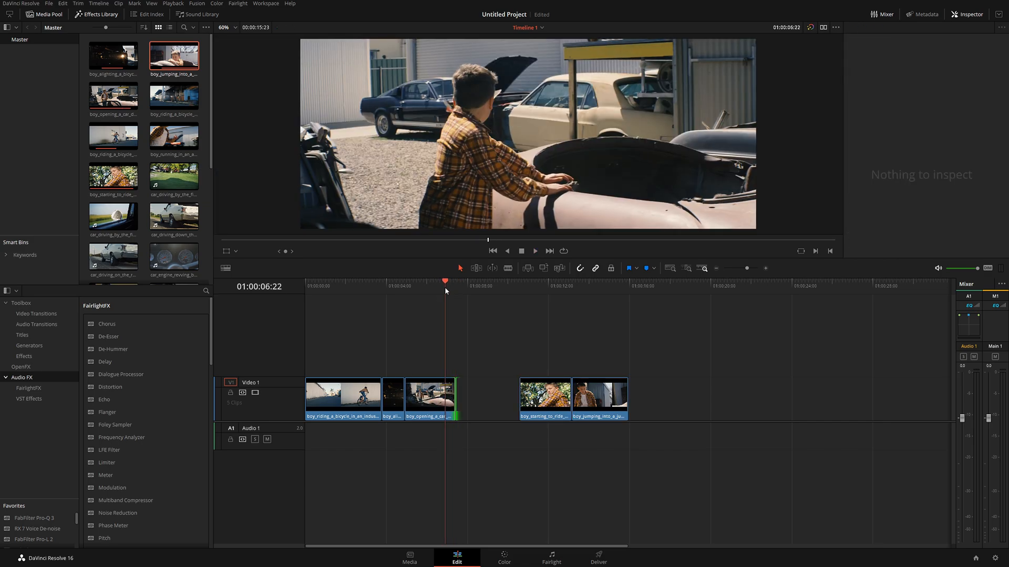
left_click(765, 268)
left_click_drag(625, 292, 650, 298)
left_click(661, 305)
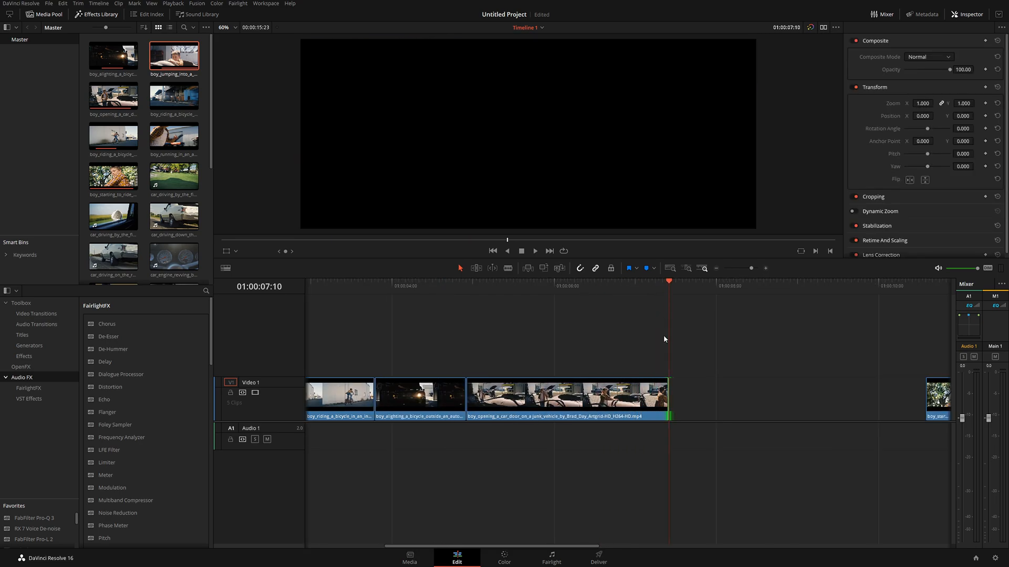
left_click_drag(672, 397, 692, 398)
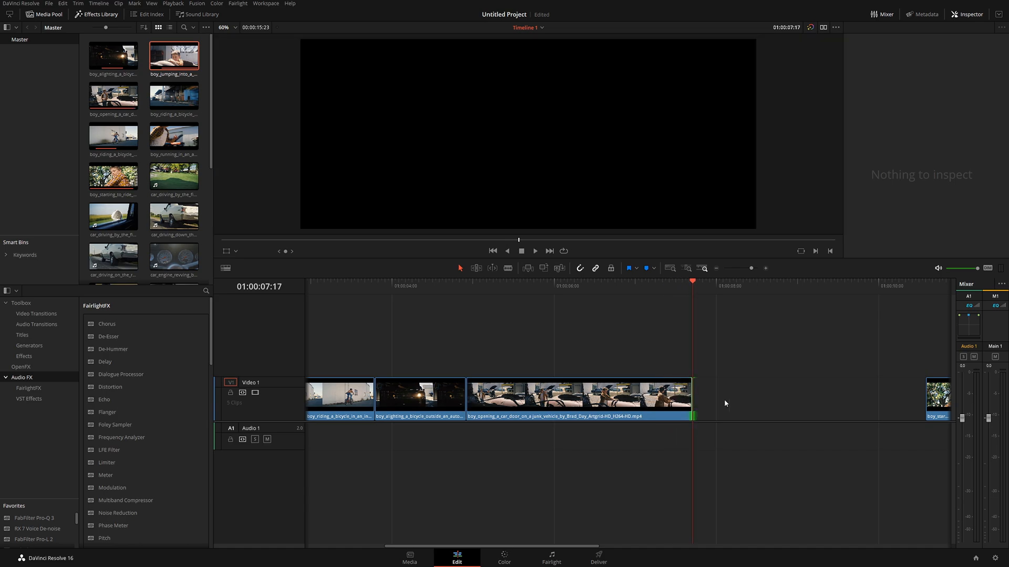
left_click(749, 401)
key("BackSpace")
Step: Replay the sequence from the car-door clip through to the end of the junk-vehicle clip
left_click_drag(664, 284, 541, 285)
key("space")
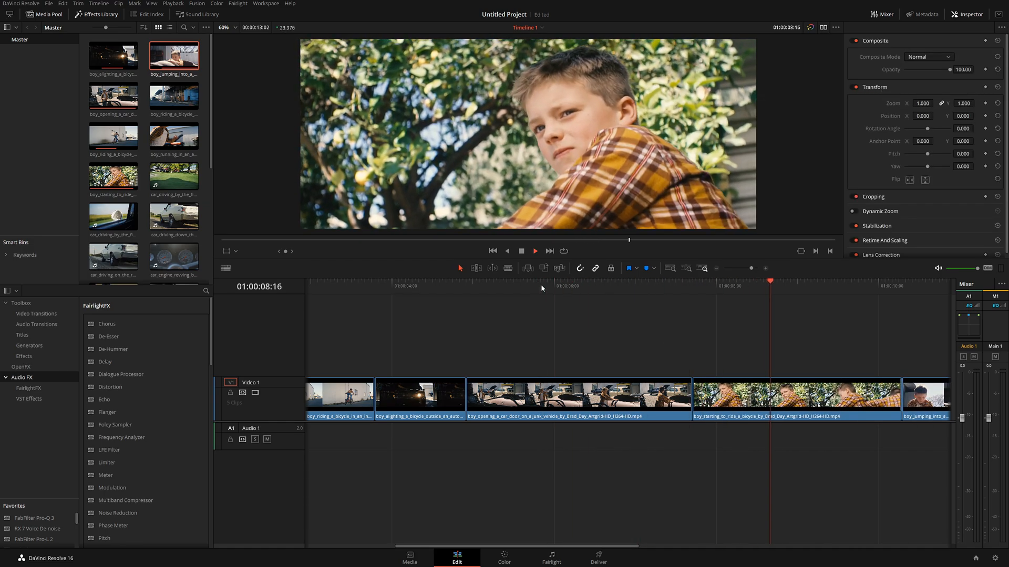
key("space")
left_click_drag(788, 285, 745, 285)
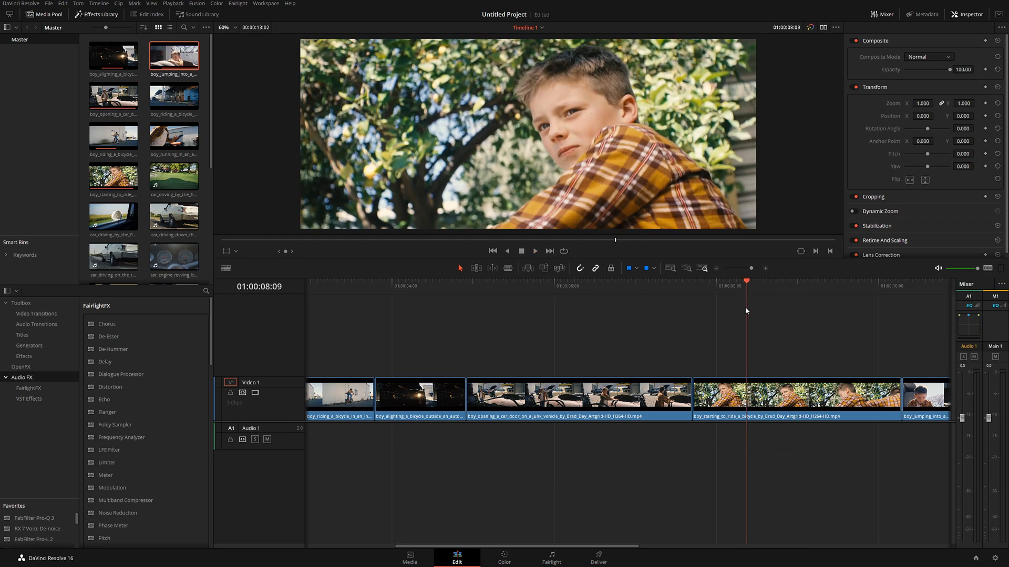
key("space")
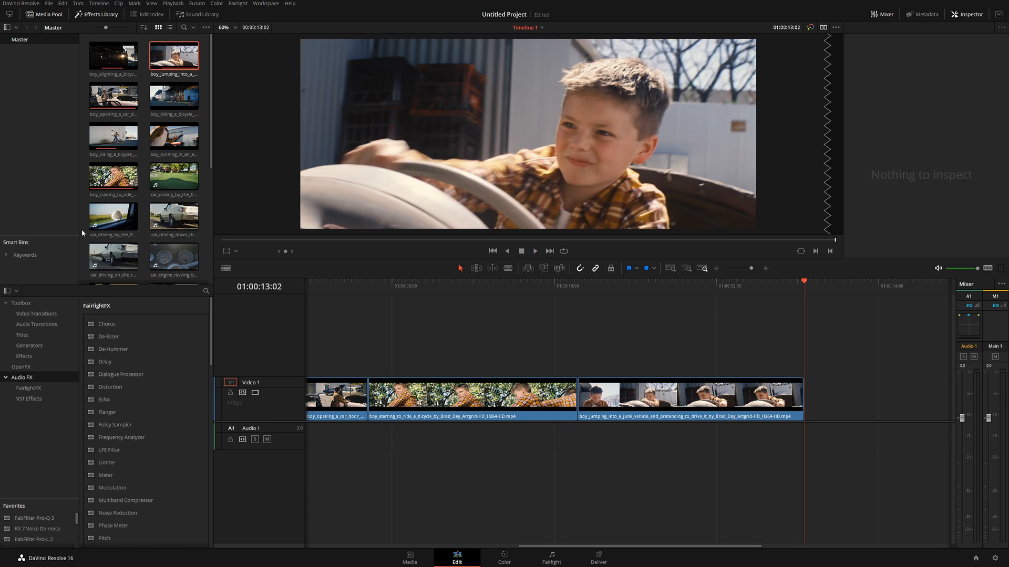
Step: Add the clip of the car driving on the road by the fields and place it directly after the junk-vehicle clip
left_click_drag(107, 262, 826, 397)
left_click(864, 283)
mouse_move(868, 294)
left_mouse_down()
mouse_move(901, 297)
mouse_move(855, 295)
left_mouse_up()
left_click(527, 408)
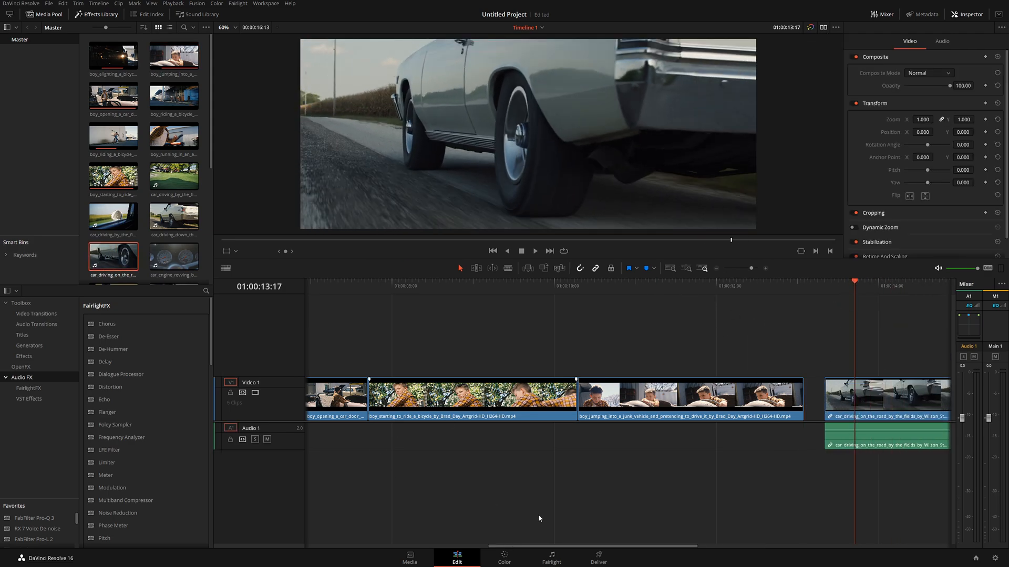
left_click_drag(595, 548, 341, 546)
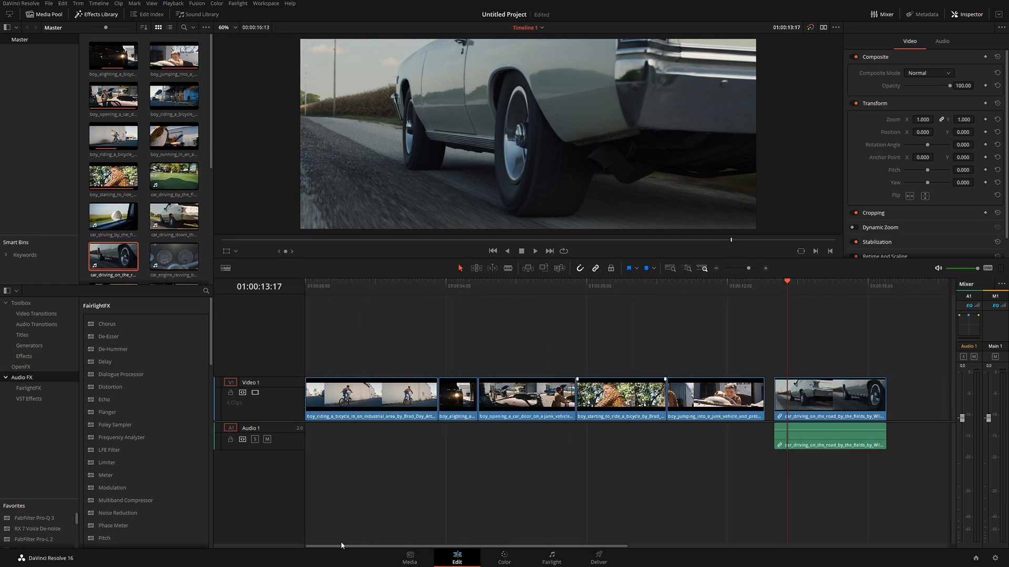
left_click_drag(816, 397, 818, 398)
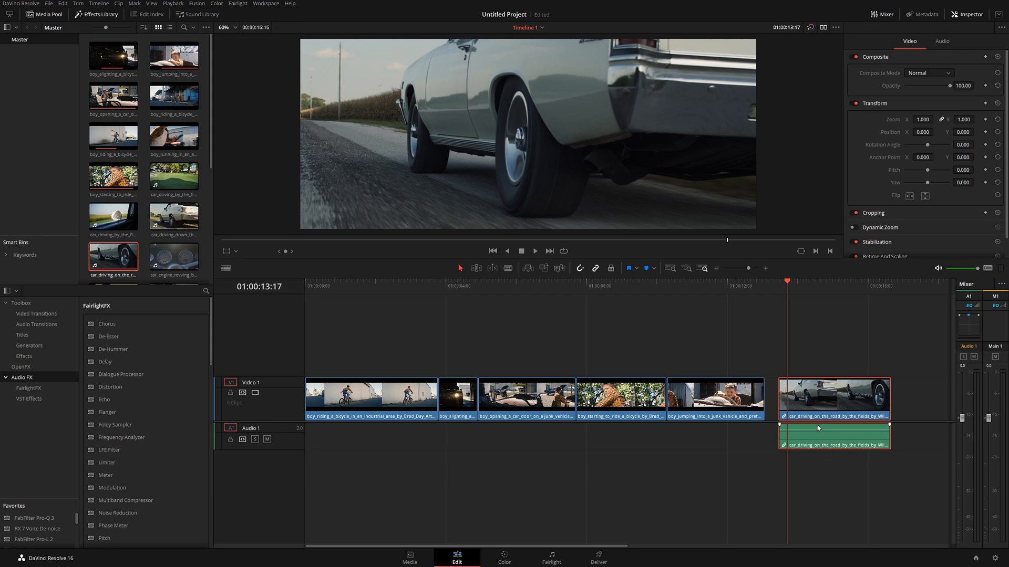
left_click_drag(787, 290, 880, 295)
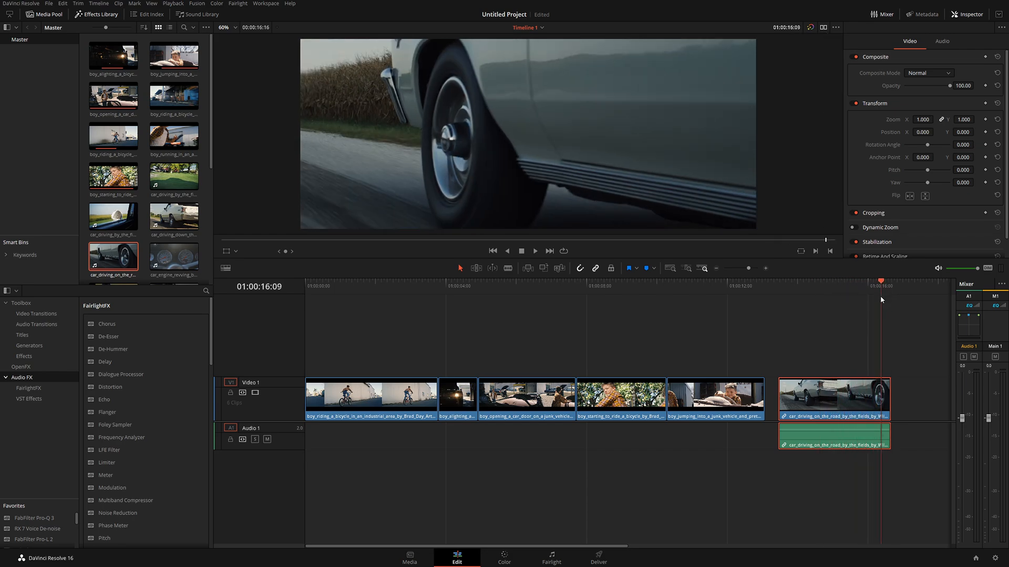
left_click_drag(834, 401, 810, 400)
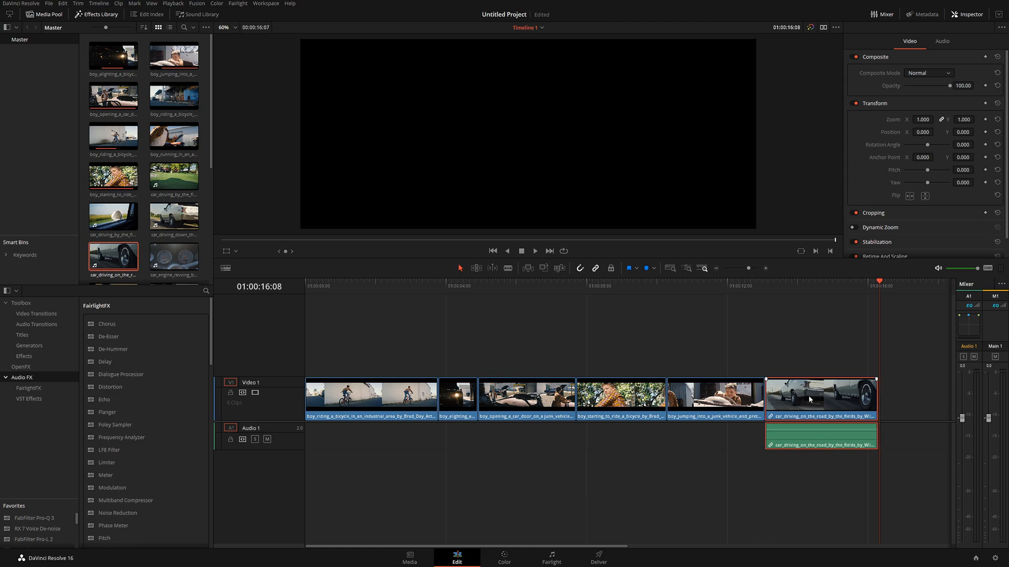
Step: Add the clip of the man revving the car engine after the road-driving clip and trim its end to 01:00:16:22
scroll(173, 241, "down", 2)
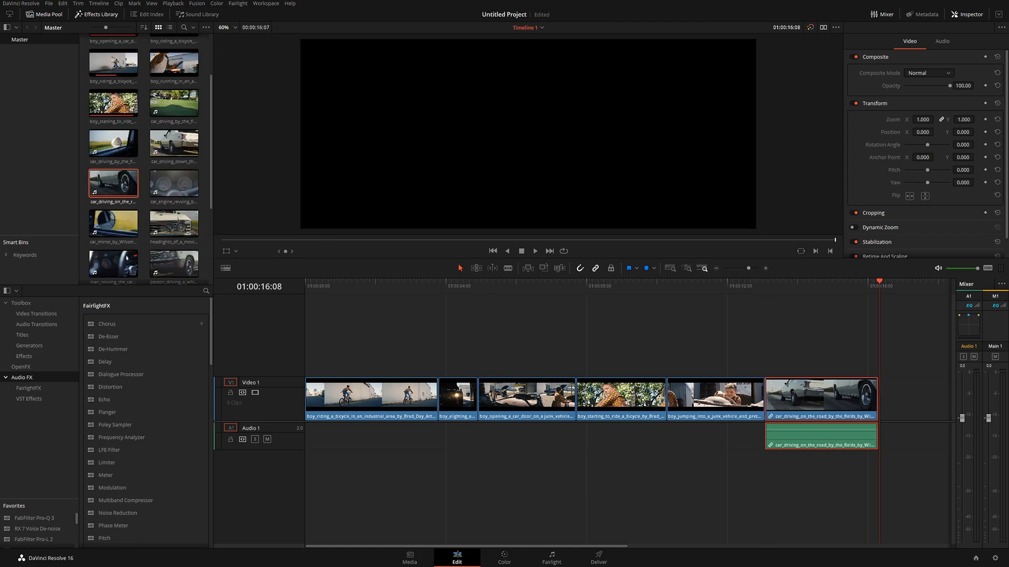
left_click_drag(591, 551, 753, 547)
left_click_drag(113, 263, 566, 415)
left_click(620, 284)
left_click(645, 289)
left_click_drag(646, 289, 706, 295)
mouse_move(634, 404)
left_mouse_down()
mouse_move(784, 404)
mouse_move(643, 406)
left_mouse_up()
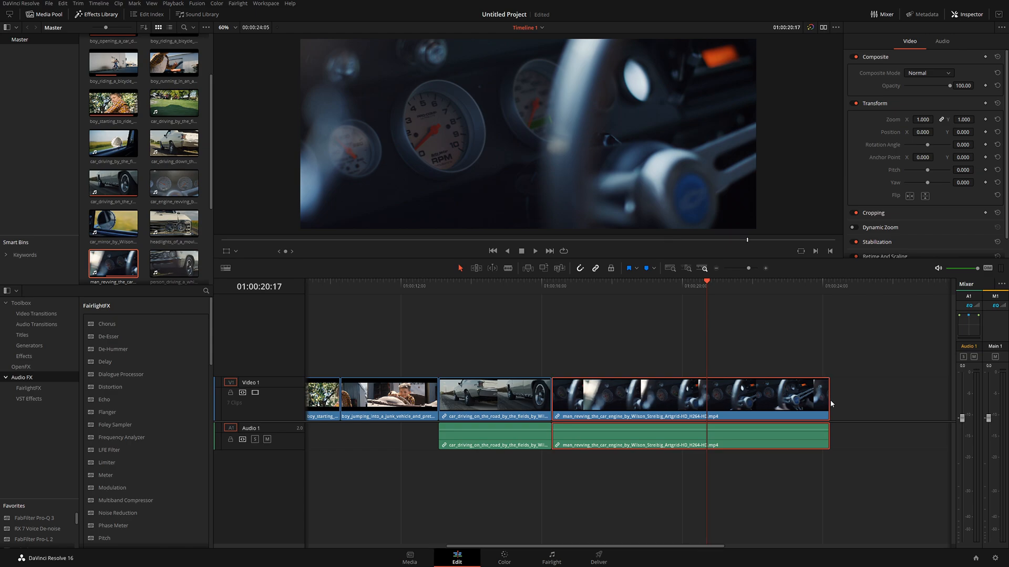
left_click_drag(808, 401, 569, 399)
Step: Play the transition into the engine-revving clip from 01:00:15:11 and review the sequence from 01:00:00:00
left_click(522, 283)
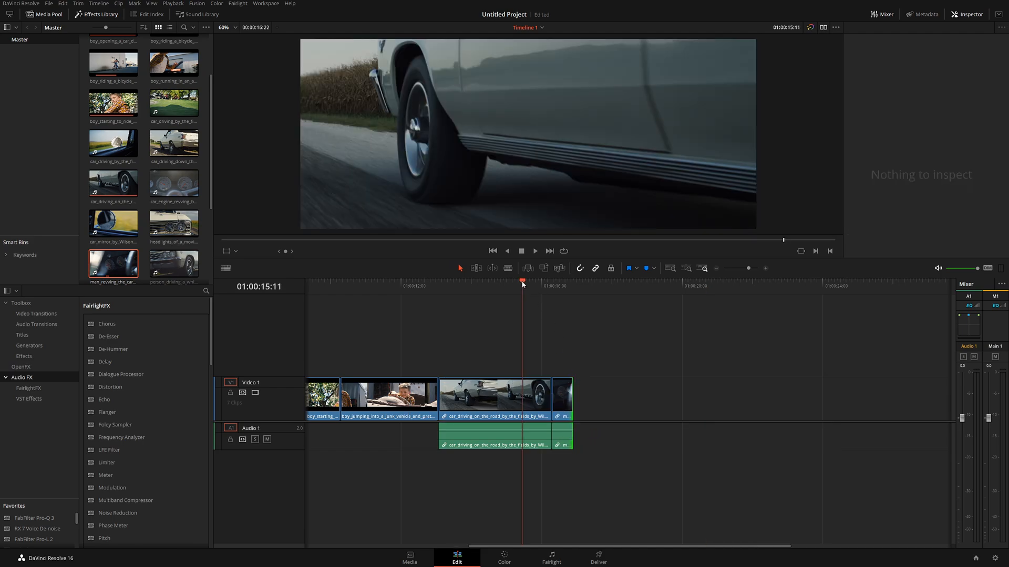
key("space")
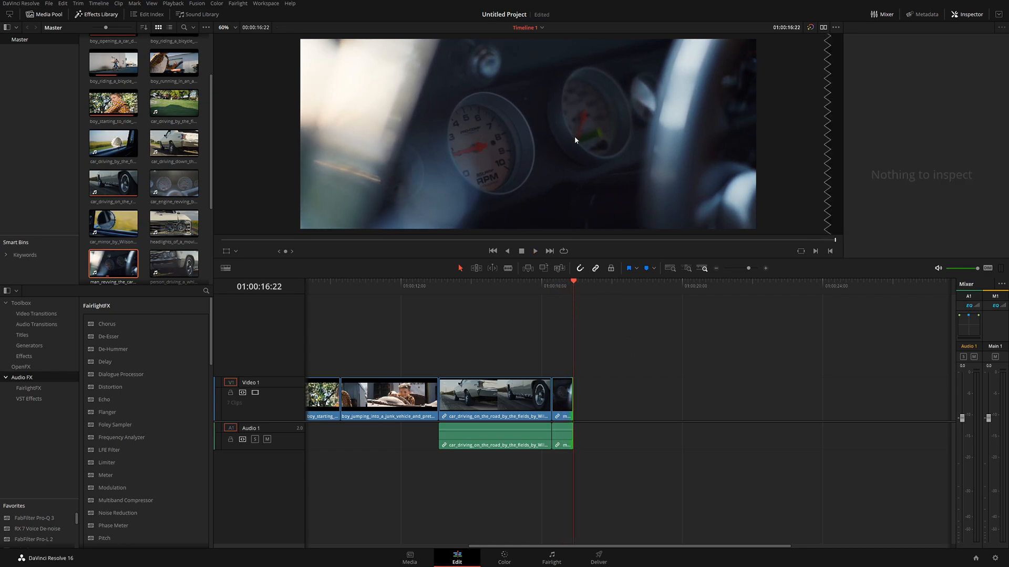
left_click_drag(567, 292, 333, 290)
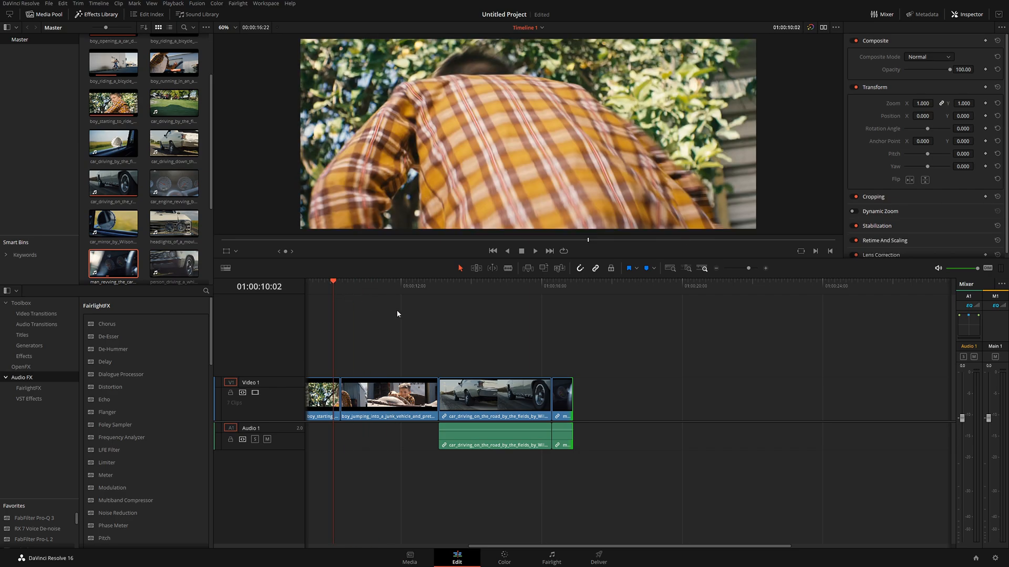
scroll(398, 313, "left", 5)
key("Home")
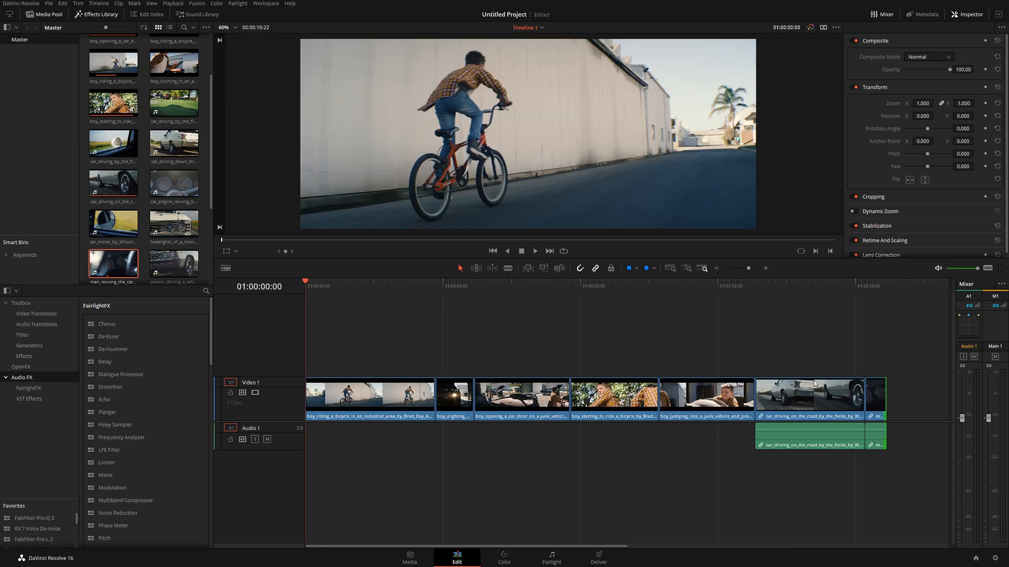
left_click(716, 268)
key("space")
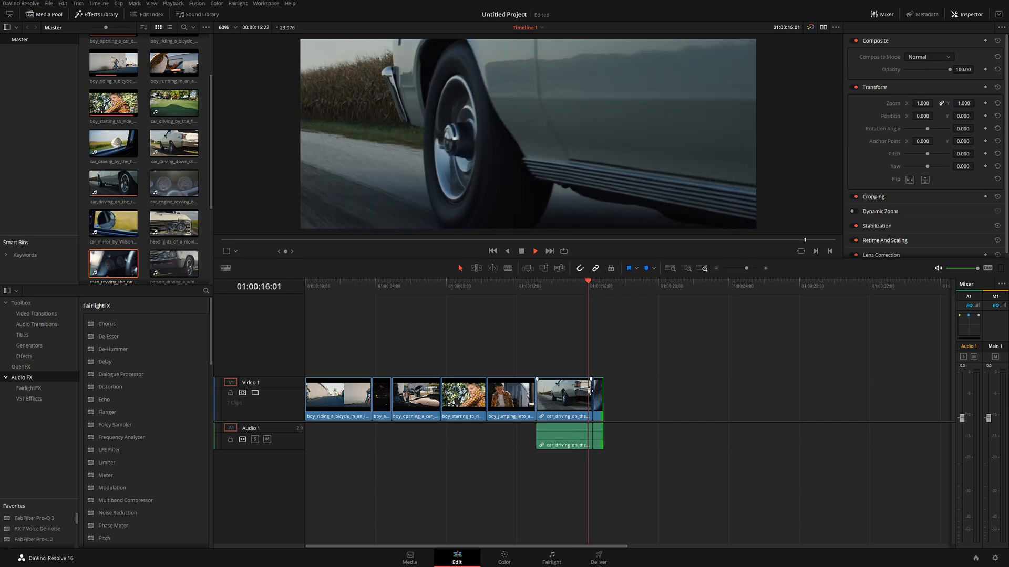
key("space")
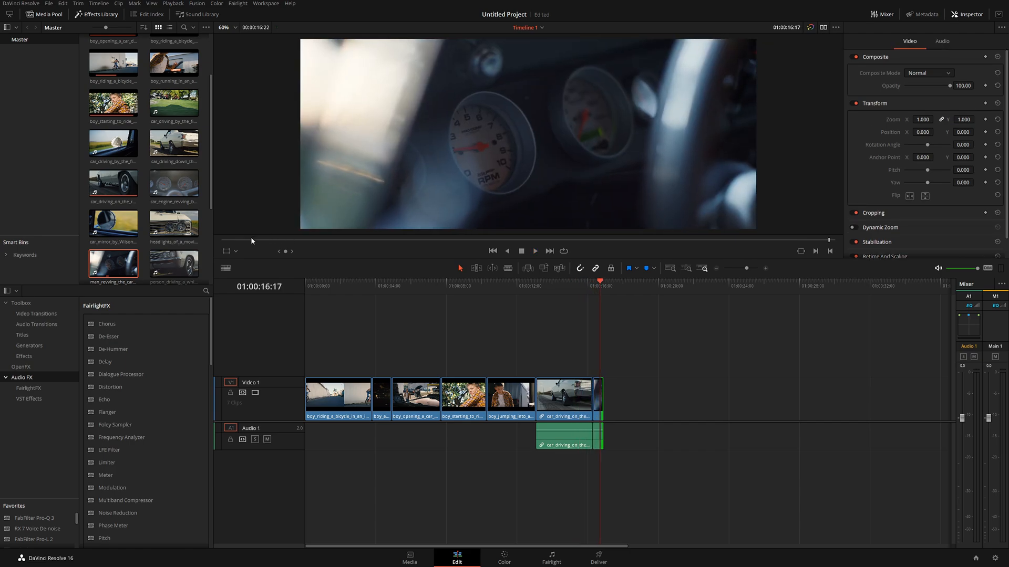
Step: Add the clip of the person driving, shorten it to about half its length and place it directly after the engine-revving clip
left_click_drag(171, 223, 649, 402)
mouse_move(657, 290)
left_mouse_down()
mouse_move(714, 304)
mouse_move(648, 305)
left_mouse_up()
key("space")
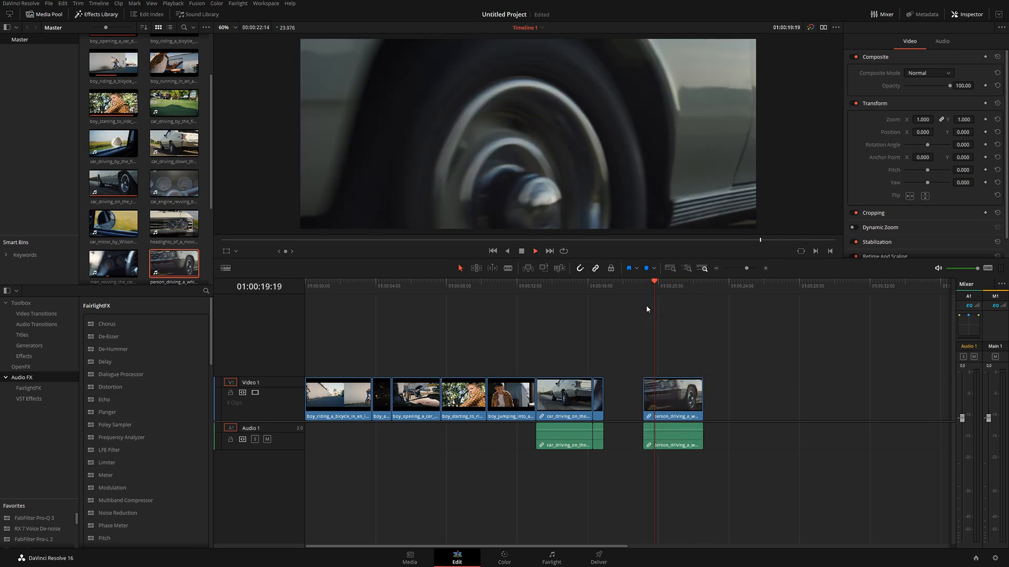
key("space")
left_click_drag(671, 299, 676, 299)
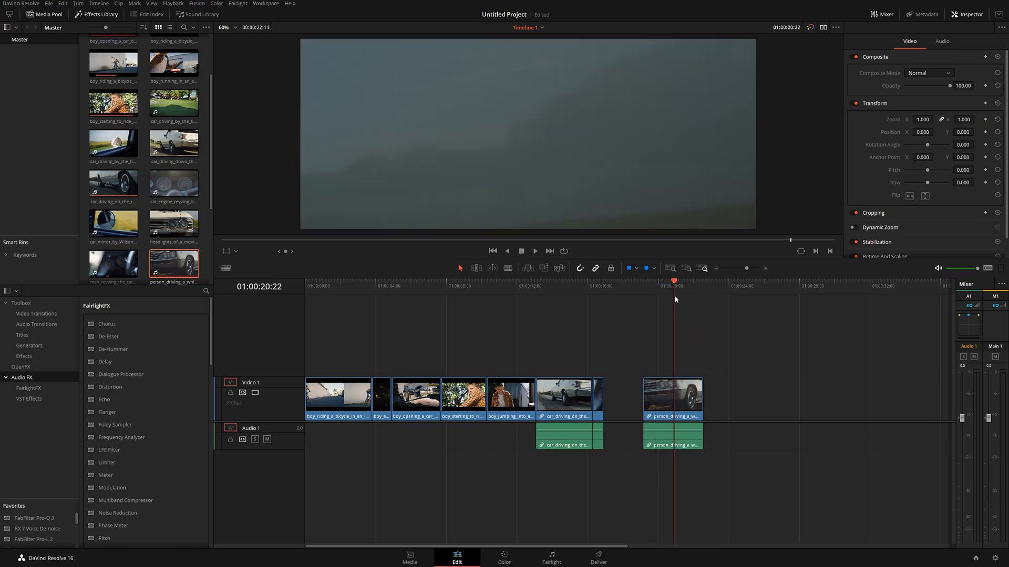
left_click_drag(699, 391, 627, 400)
left_click_drag(627, 294, 604, 298)
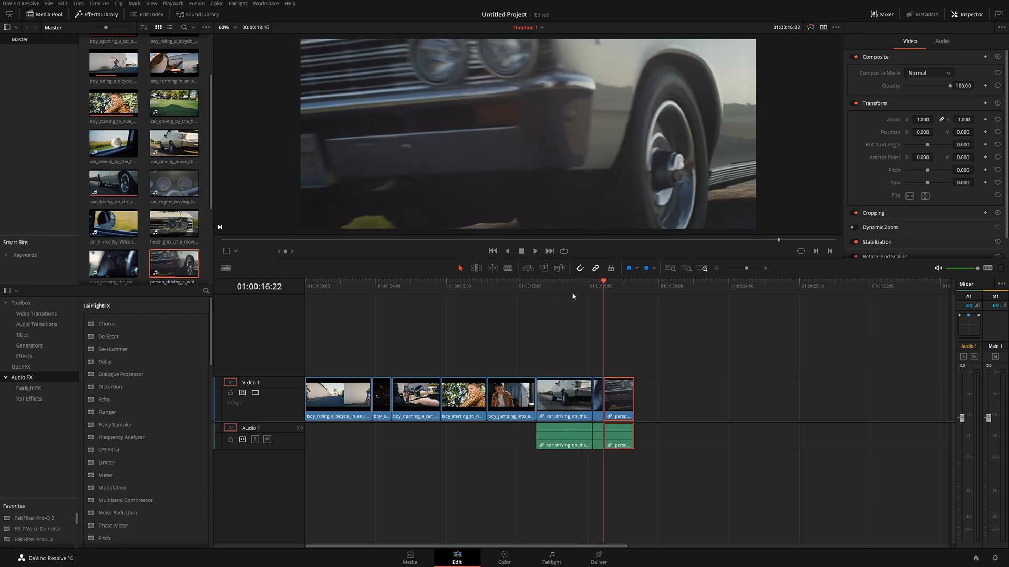
Step: Add the white-car road clip directly after the person-driving clip and trim its end to about 01:00:20:23
scroll(171, 227, "down", 3)
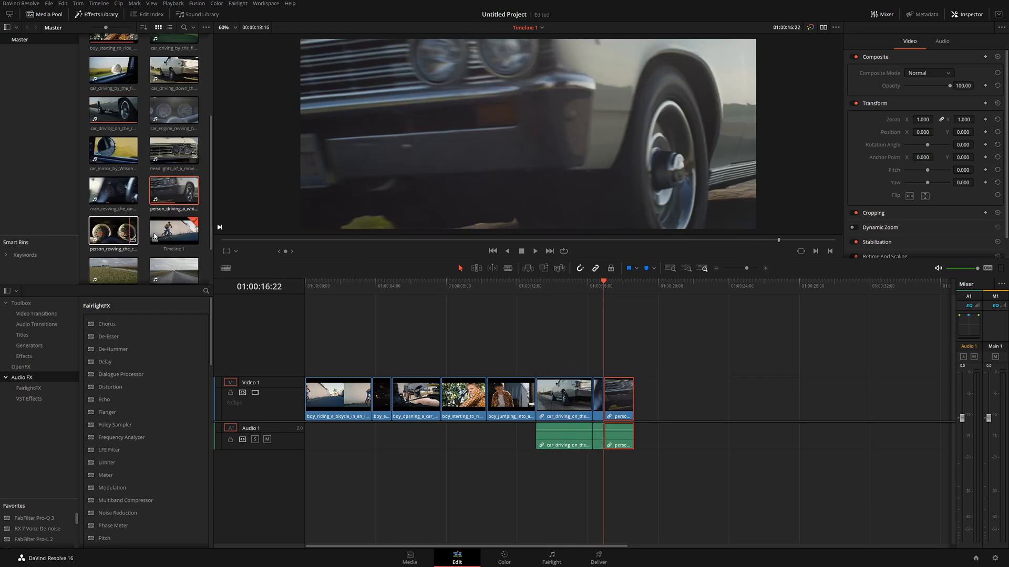
scroll(150, 238, "down", 1)
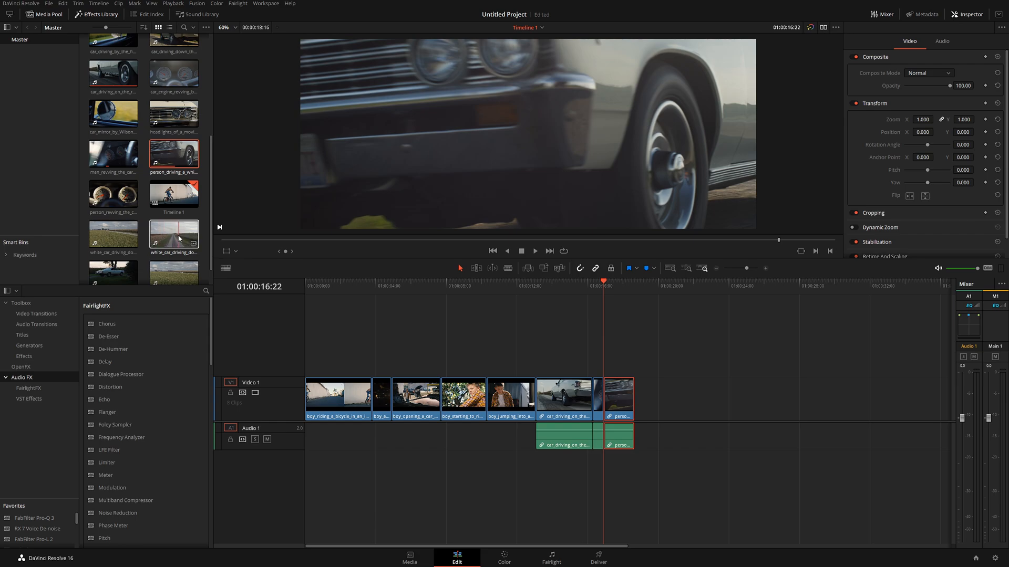
left_click_drag(170, 238, 696, 301)
left_click(687, 406)
left_click_drag(703, 397, 674, 397)
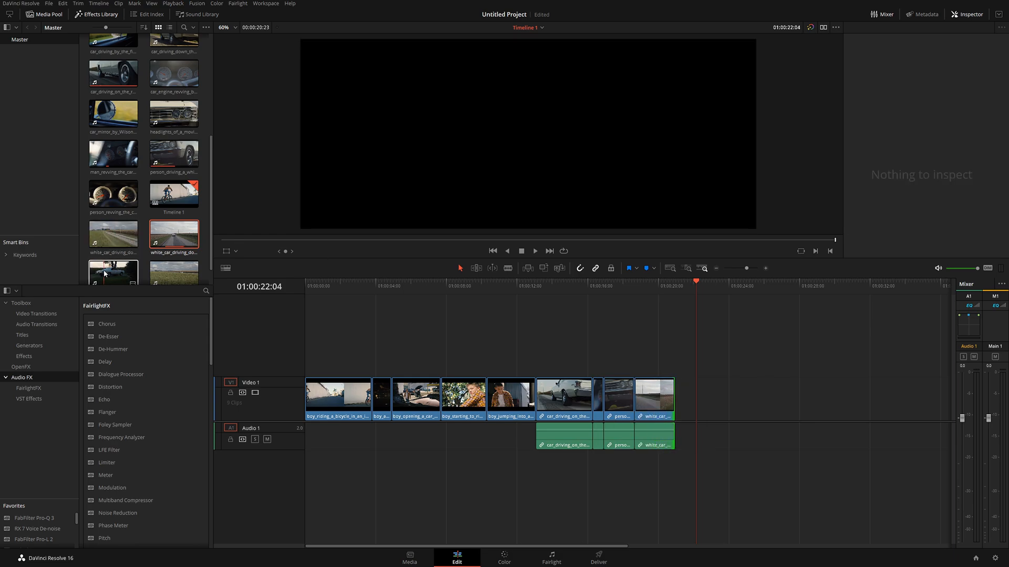
left_click_drag(113, 235, 690, 393)
left_click(704, 401)
left_click_drag(761, 354, 793, 447)
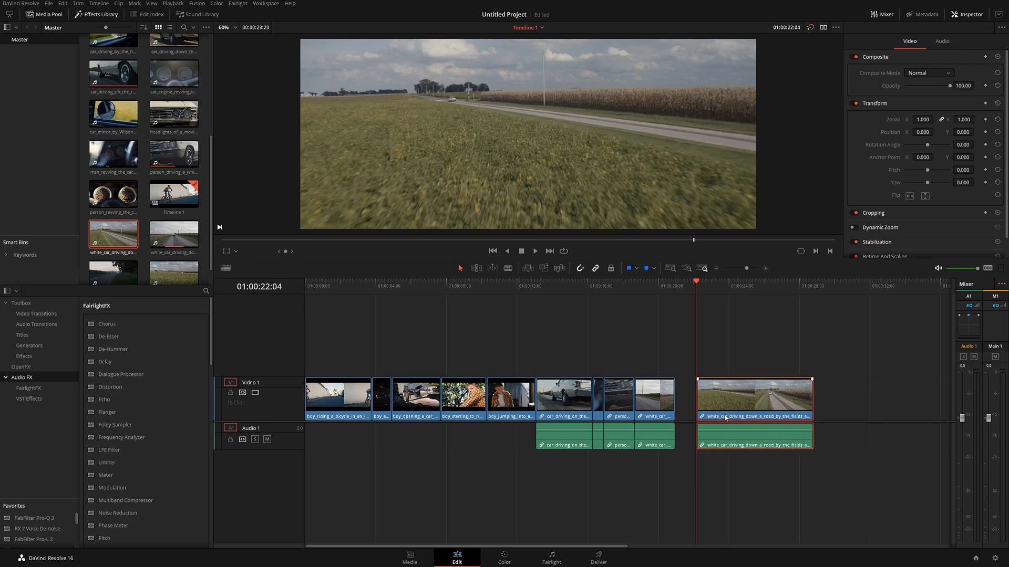
key("Delete")
Step: Add the aerial clip of the white muscle car by the fields and place it directly after the white-car road clip
left_click_drag(174, 272, 722, 399)
left_click(721, 286)
left_click_drag(721, 287, 849, 331)
left_click(763, 394)
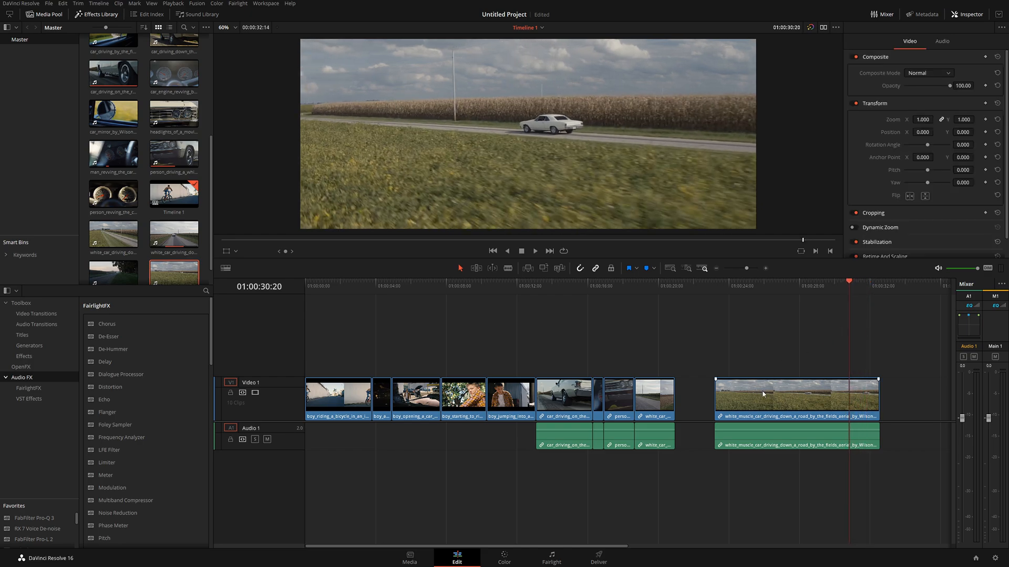
left_click_drag(763, 394, 733, 393)
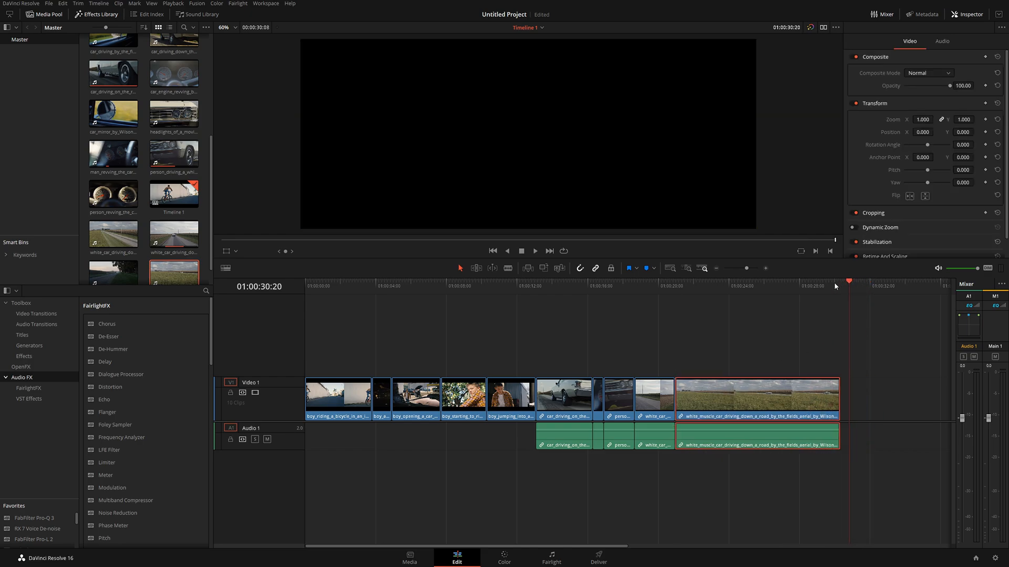
left_click(834, 285)
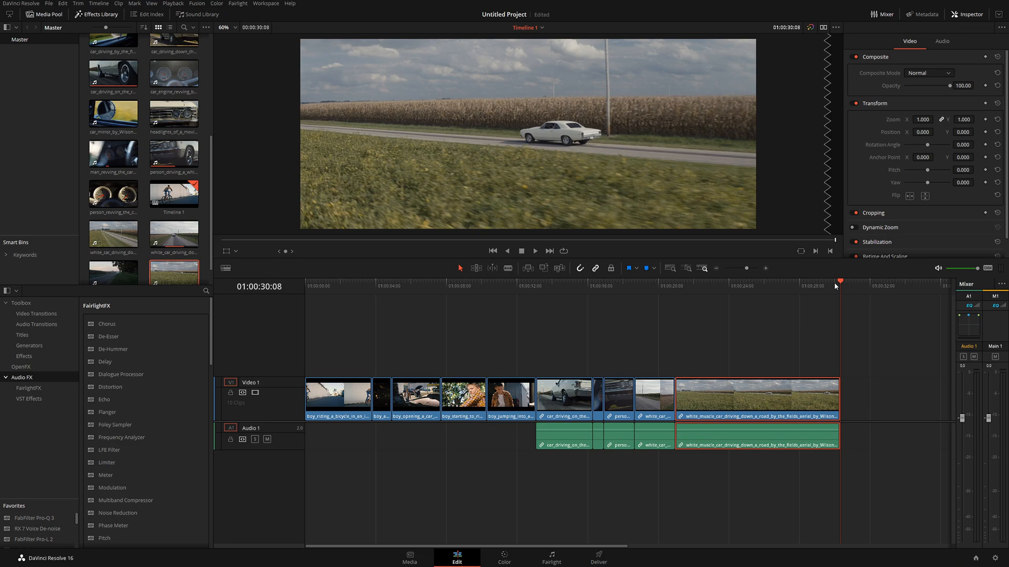
Step: Save the project under the name 212121
left_click_drag(837, 288, 364, 290)
key("ctrl+s")
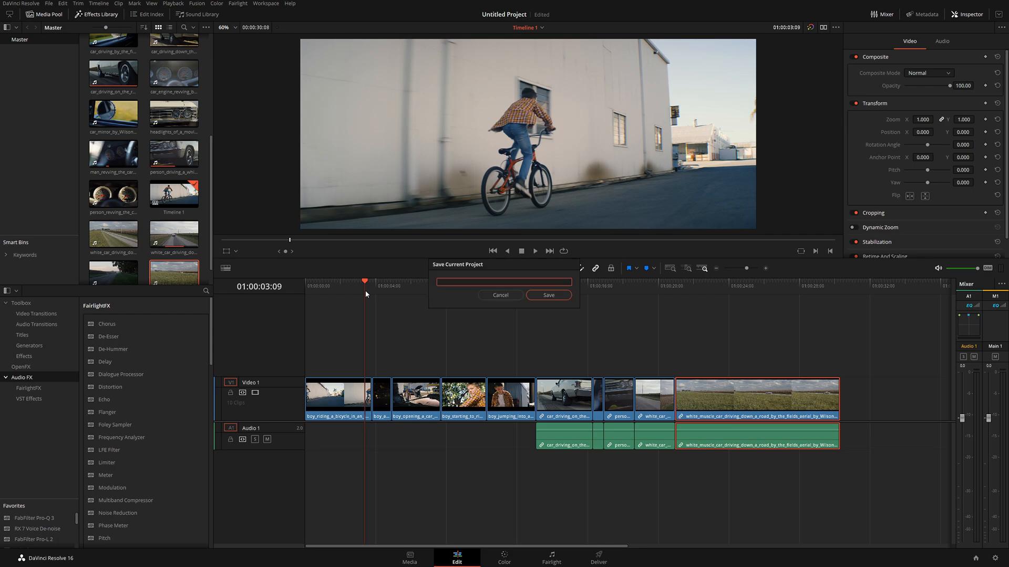
left_click(548, 295)
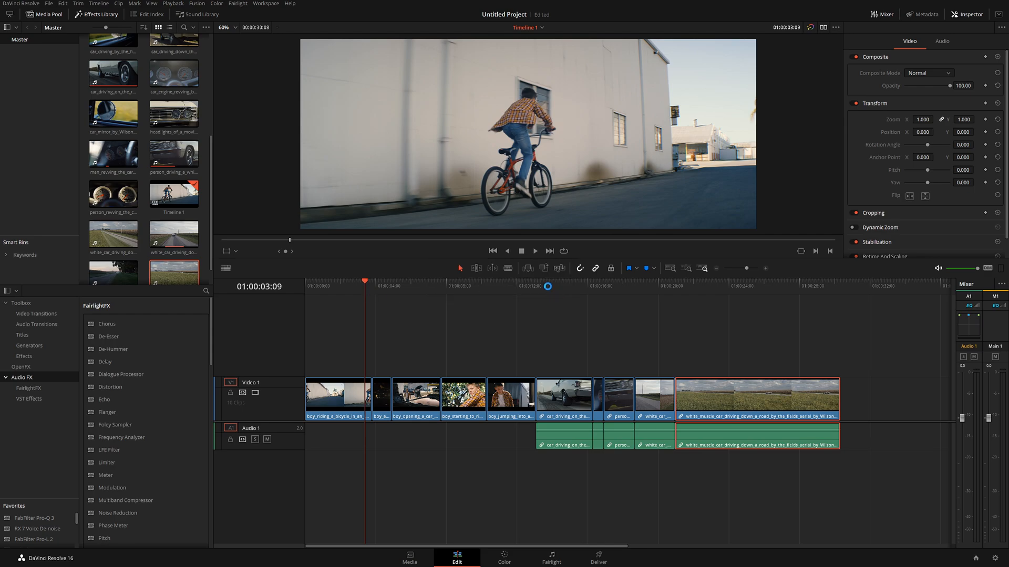
Step: Play the assembled sequence from 01:00:00:00 and look back at the final muscle-car clip around 01:00:23:21
left_click_drag(365, 286, 303, 285)
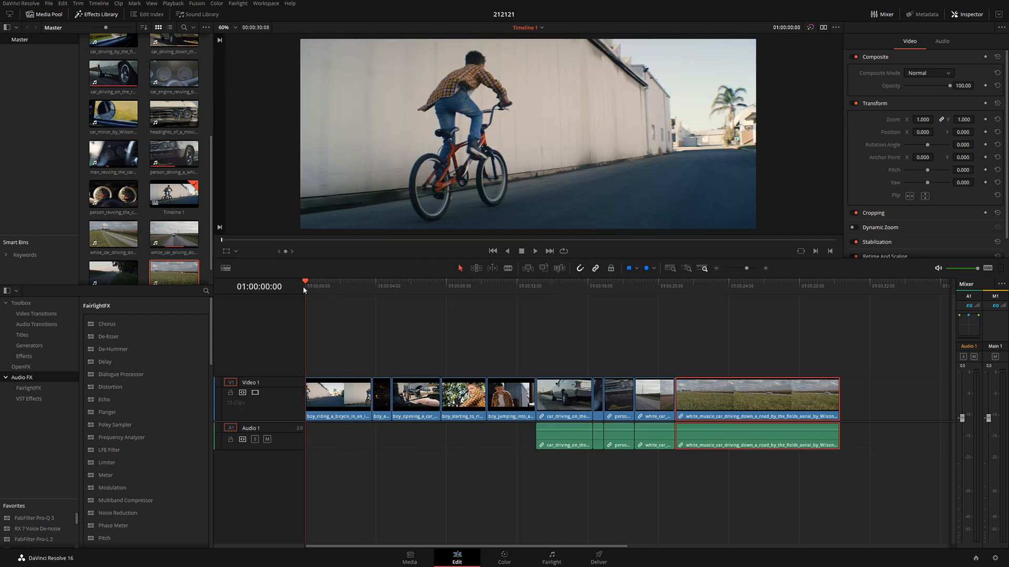
key("space")
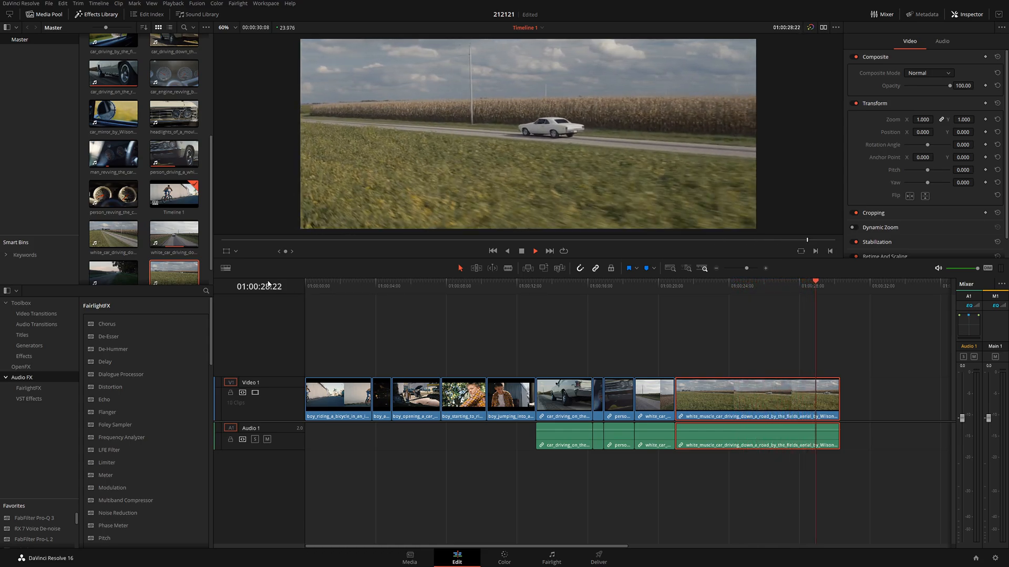
key("space")
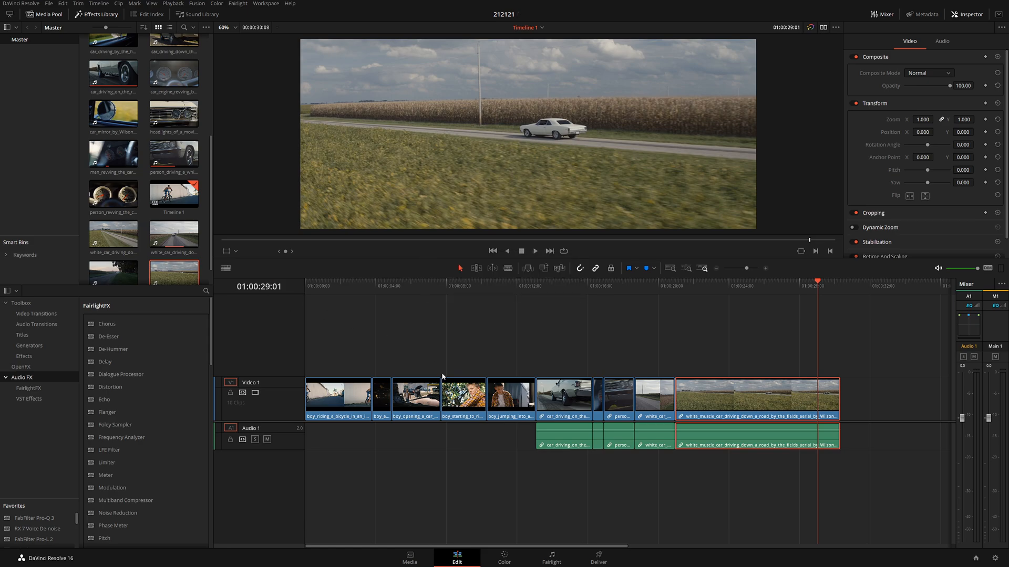
left_click_drag(796, 294, 727, 295)
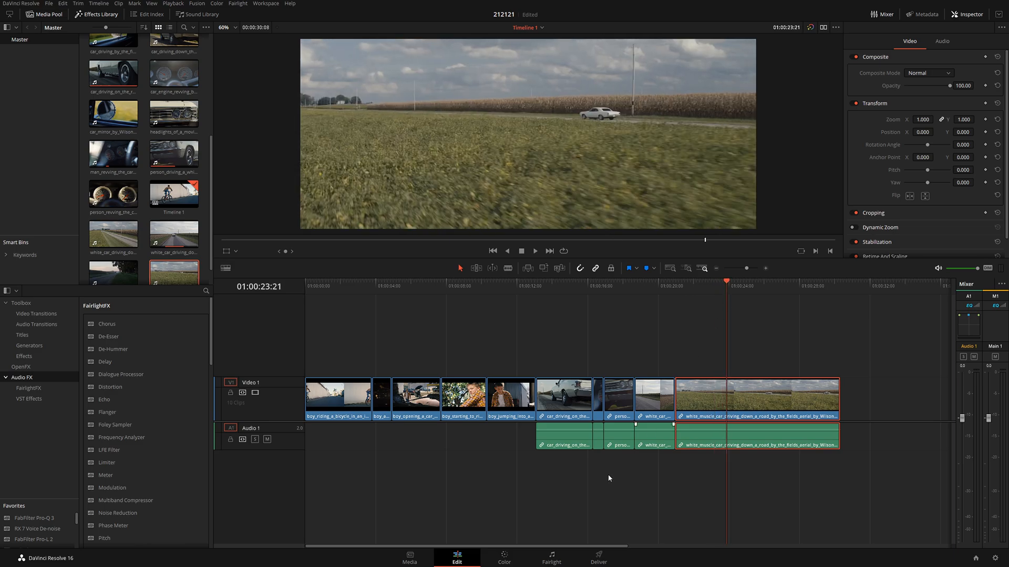
Step: Unlink the audio of the final white muscle-car clip on the timeline from its video
left_click_drag(818, 495, 520, 445)
right_click(696, 435)
left_click(679, 478)
left_click_drag(823, 470, 758, 437)
right_click(758, 436)
left_click(772, 438)
right_click(775, 441)
left_click(785, 434)
Step: Unlink audio from video for the white-car road clip, the person-driving clip and the short clip before it
left_click(653, 445)
right_click(653, 445)
left_click(666, 437)
left_click(620, 443)
right_click(620, 444)
left_click(633, 436)
left_click(599, 437)
right_click(599, 436)
left_click(612, 429)
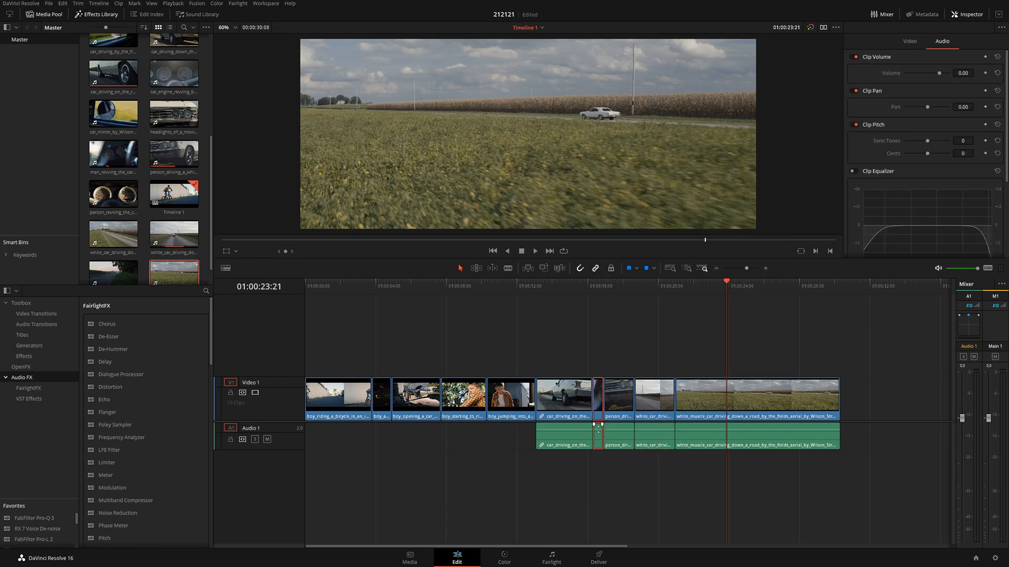
Step: Unlink the first car-driving clip's audio from its video and delete all the audio clips on Audio 1
left_click(569, 436)
right_click(569, 436)
left_click(581, 429)
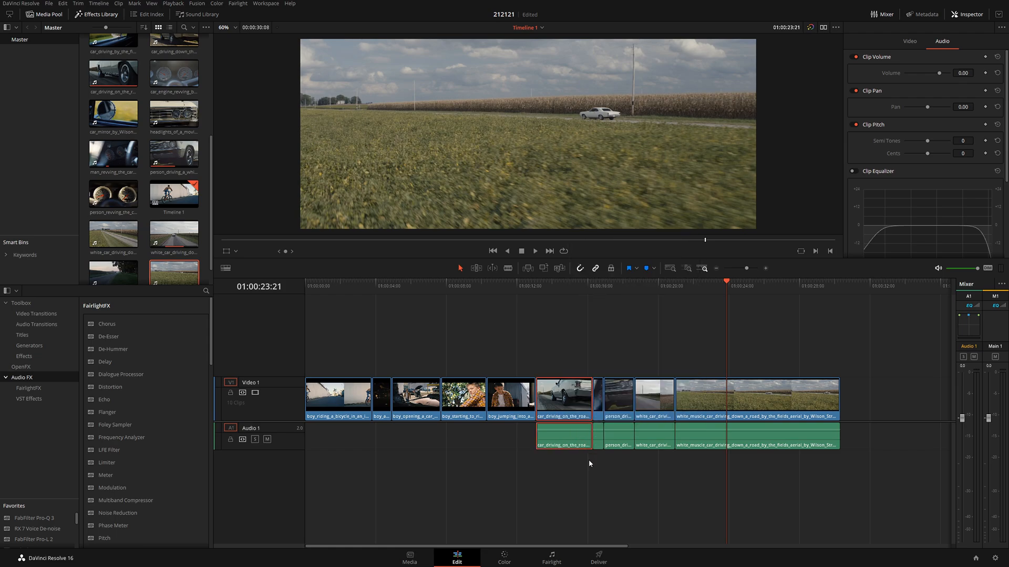
left_click_drag(873, 483, 566, 505)
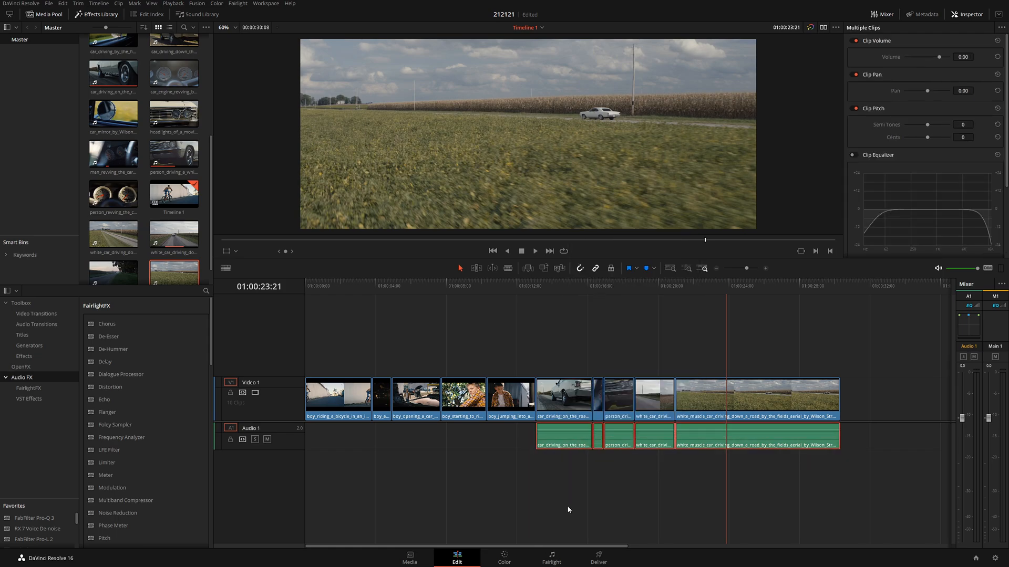
key("Delete")
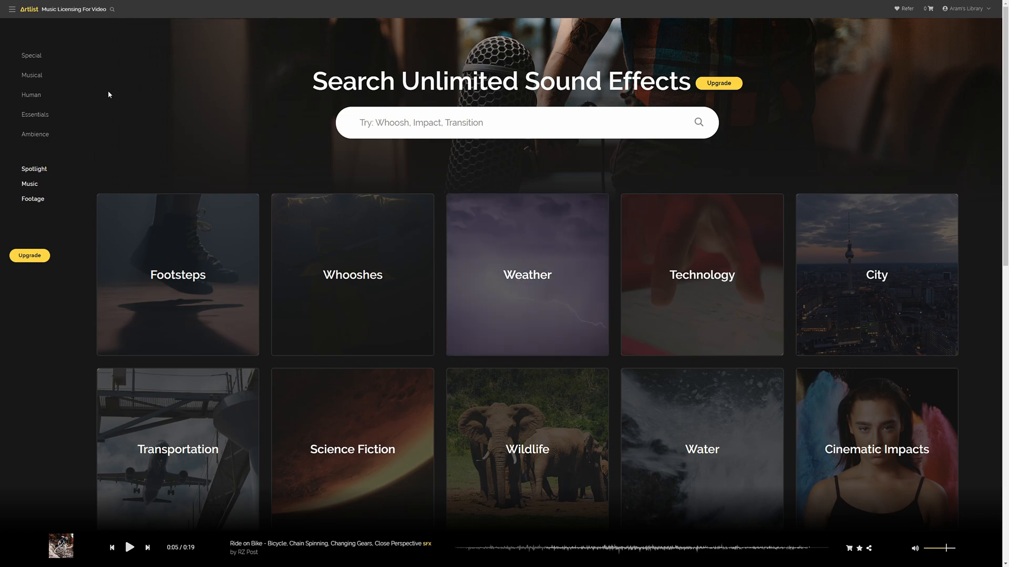
Step: Switch to Artlist and go from the sound effects page to the music catalogue
left_click(421, 121)
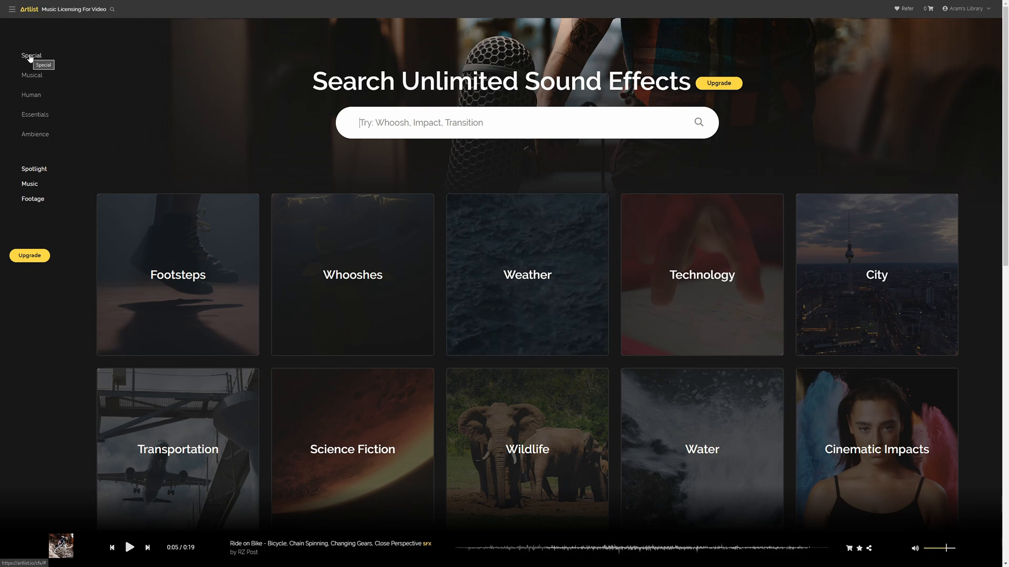
left_click(12, 9)
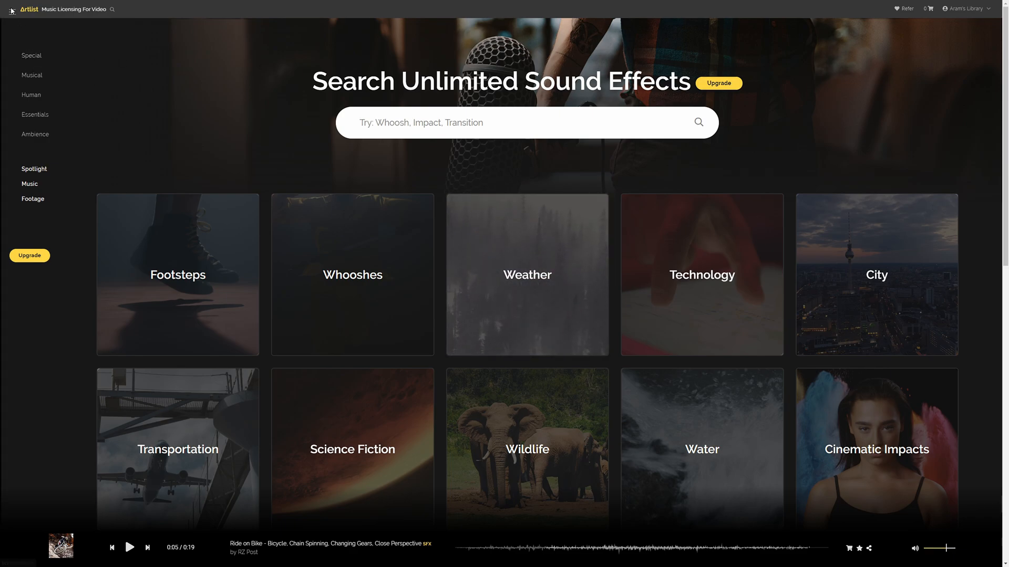
left_click(33, 11)
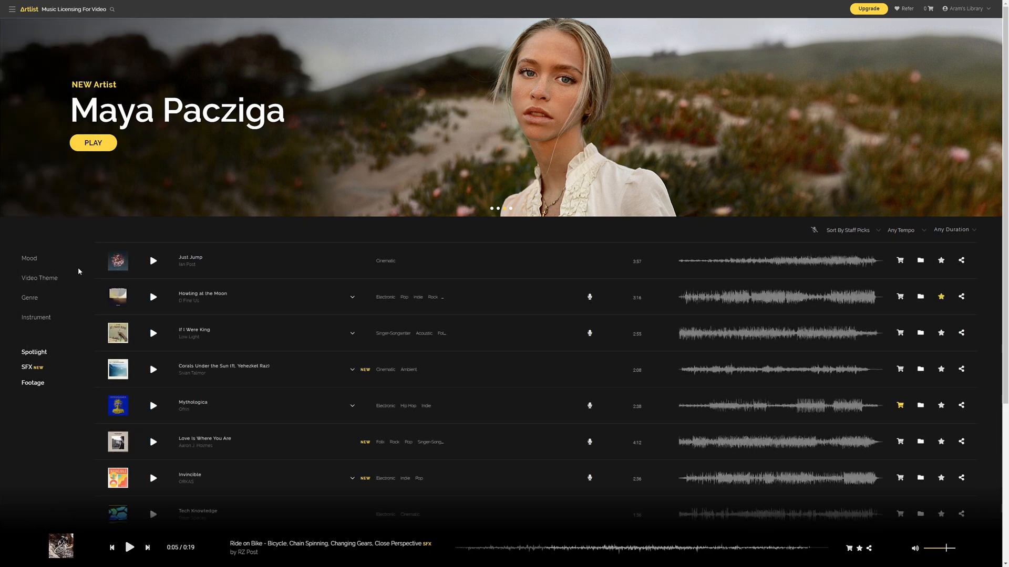
Step: Look through the video themes and genres, and filter the songs by the Blues genre
left_click(52, 278)
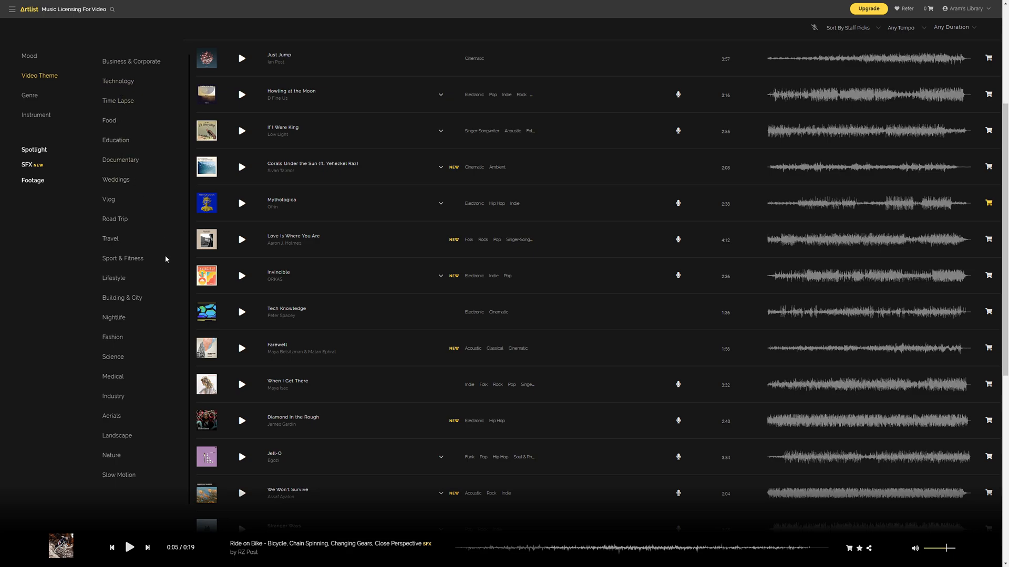
scroll(165, 258, "down", 2)
scroll(165, 259, "up", 3)
scroll(166, 259, "up", 2)
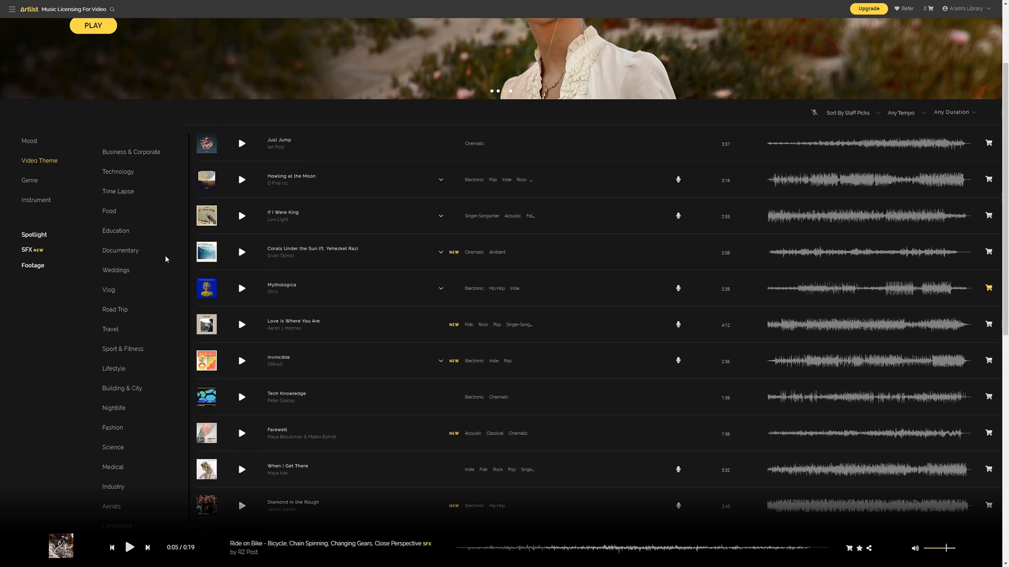
left_click(29, 181)
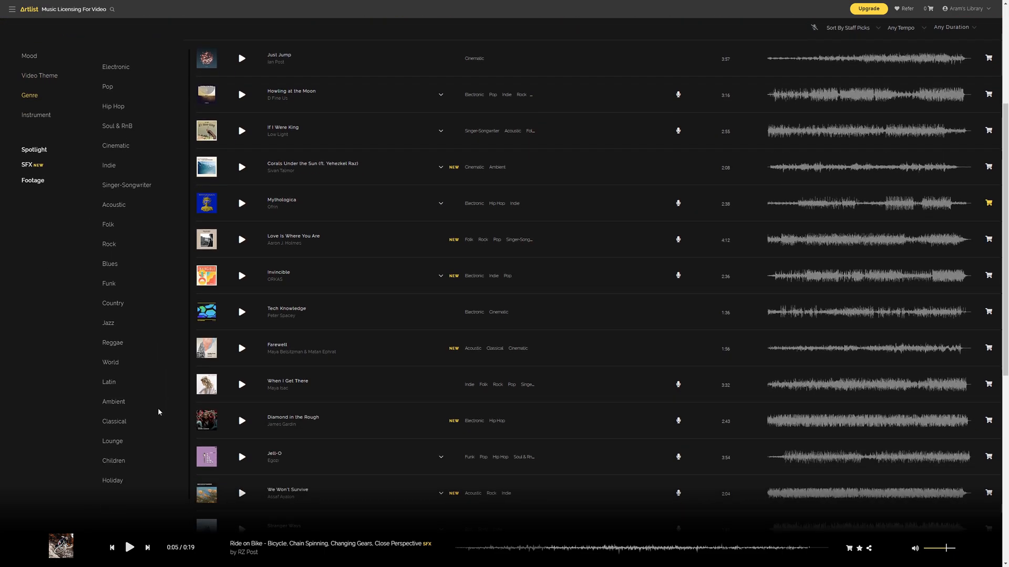
scroll(158, 415, "down", 1)
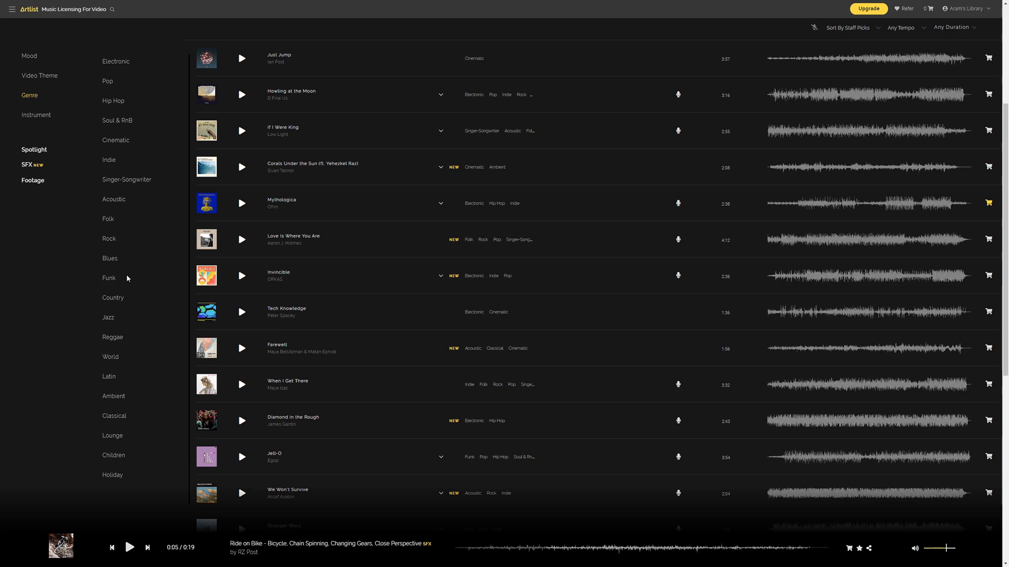
left_click(108, 258)
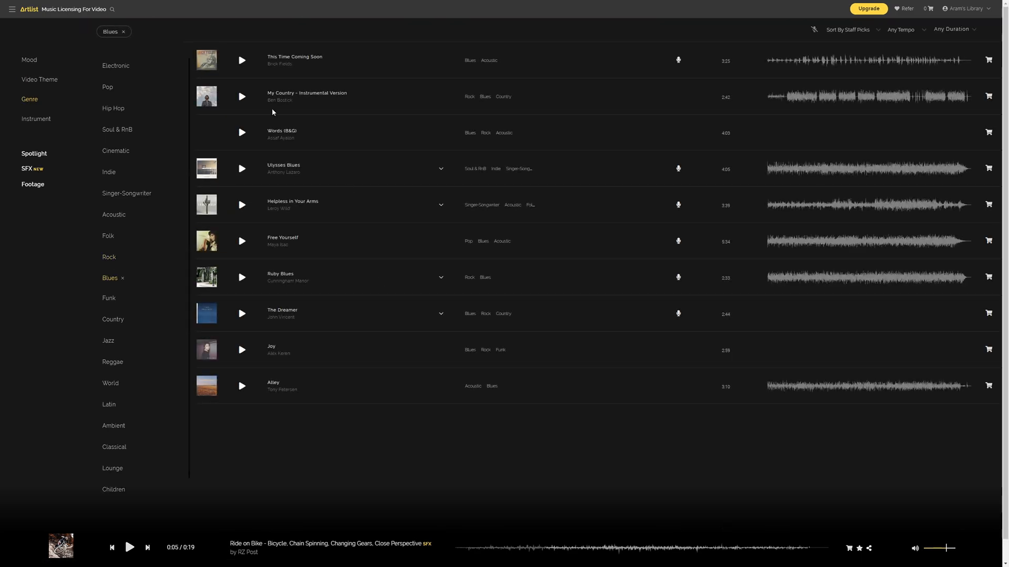
Step: Preview the songs This Time Coming Soon, My Country, Words (B&G) and Ulysses Blues, skipping ahead to about 0:21 in Ulysses Blues
left_click(242, 59)
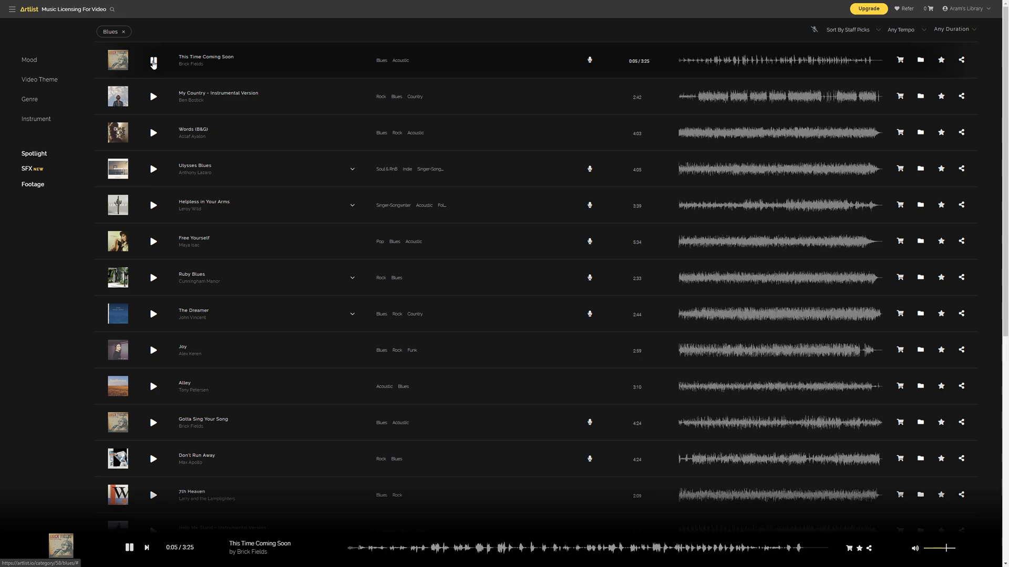
left_click(152, 97)
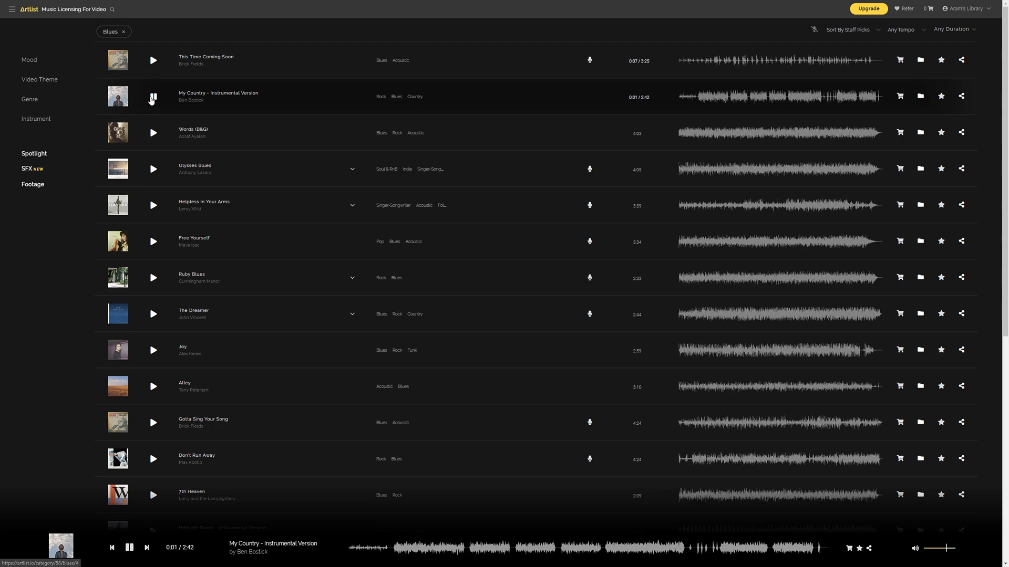
left_click(154, 135)
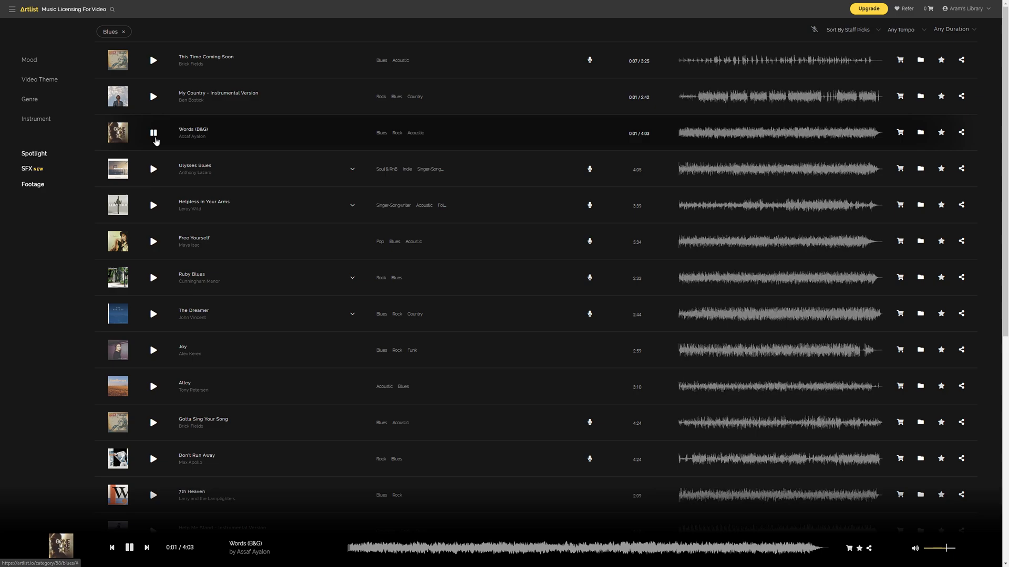
left_click(153, 169)
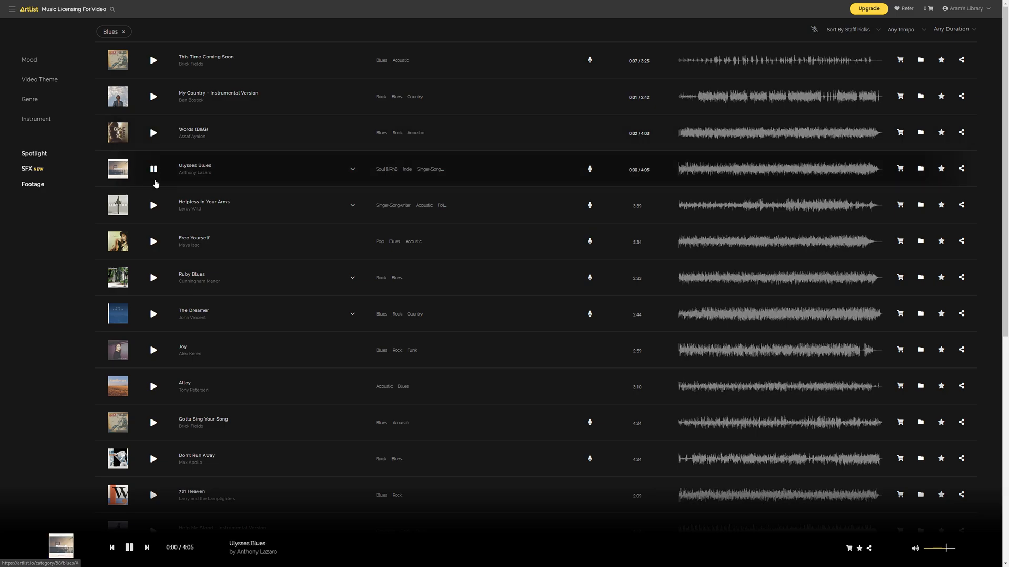
left_click(389, 548)
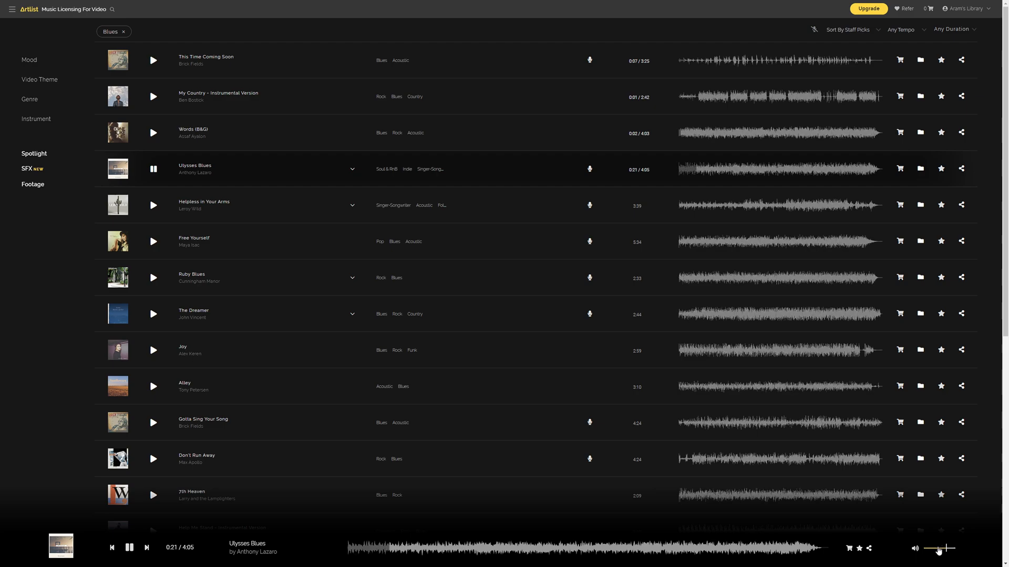
left_click(153, 169)
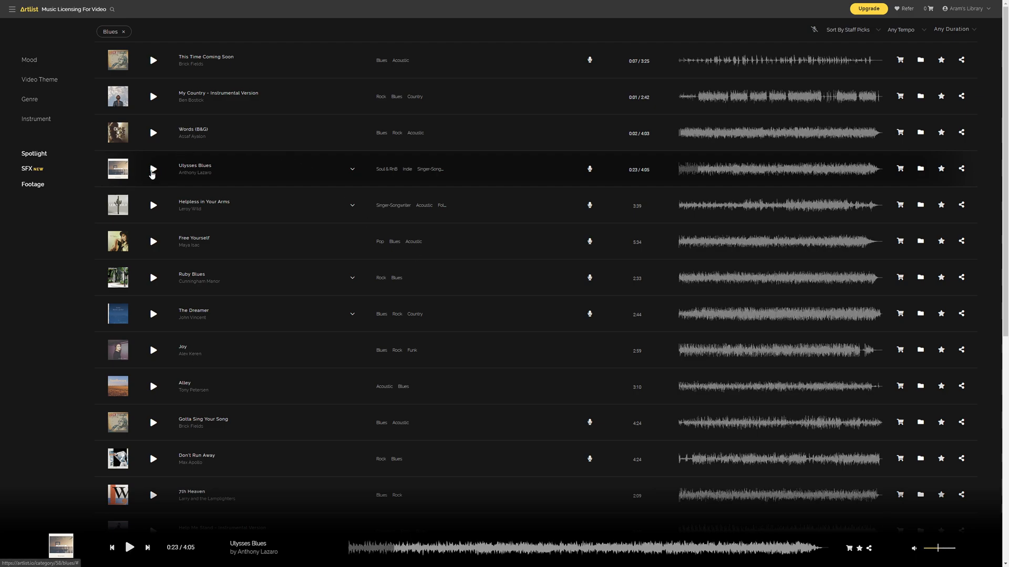
Step: Preview Helpless in Your Arms from about 0:35 and Free Yourself from about 0:38
left_click(157, 209)
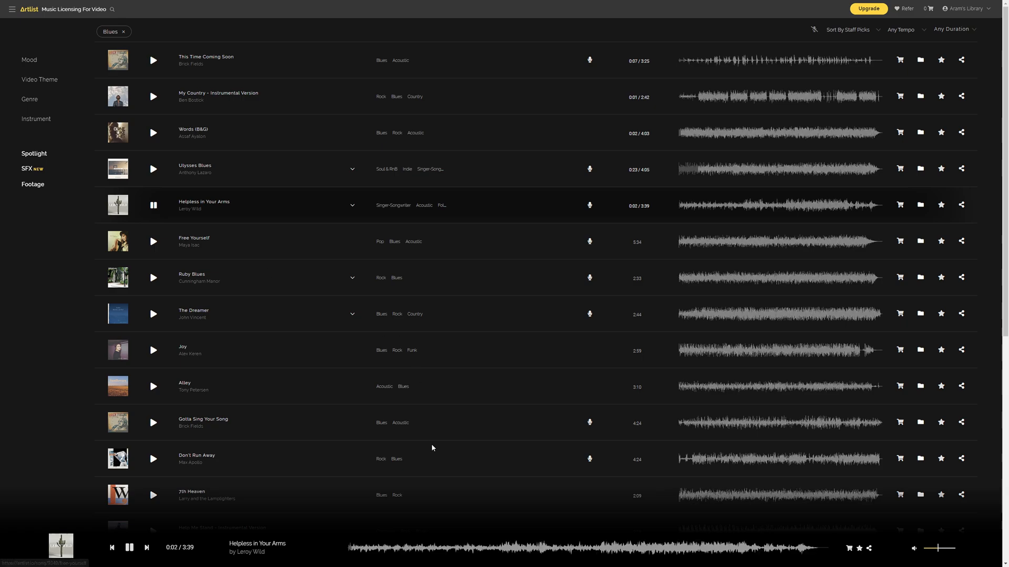
left_click(417, 552)
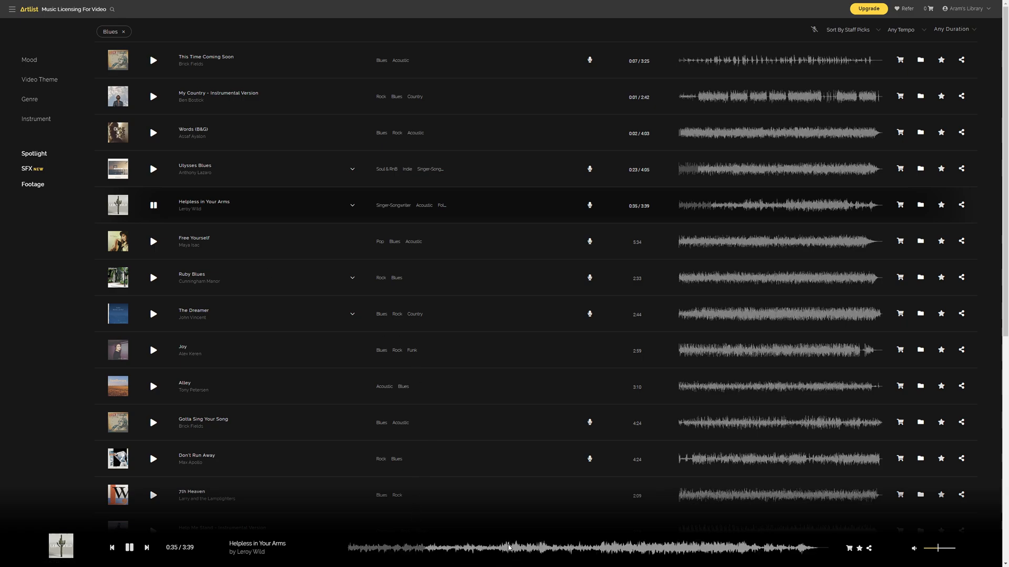
left_click(153, 245)
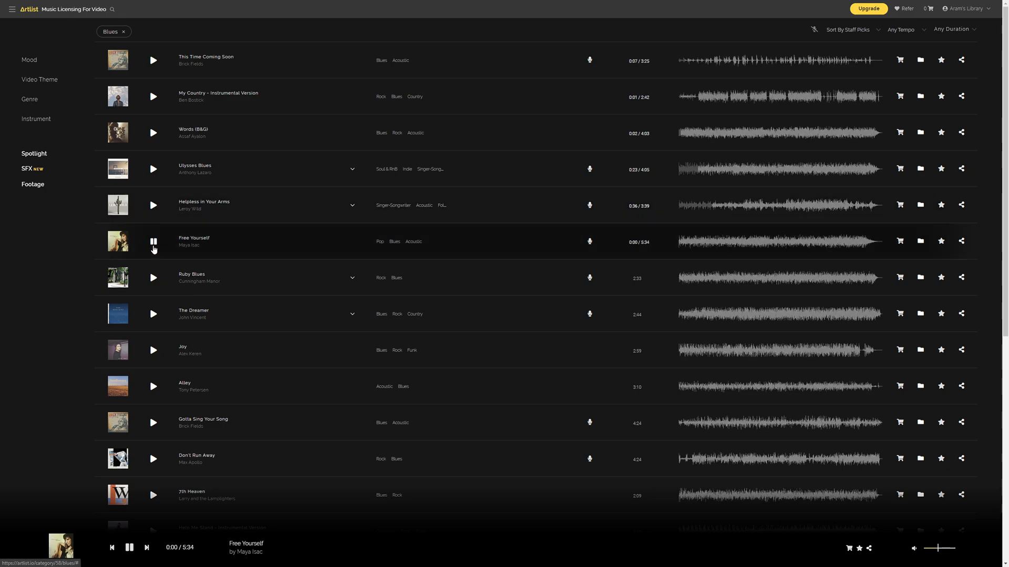
left_click(409, 550)
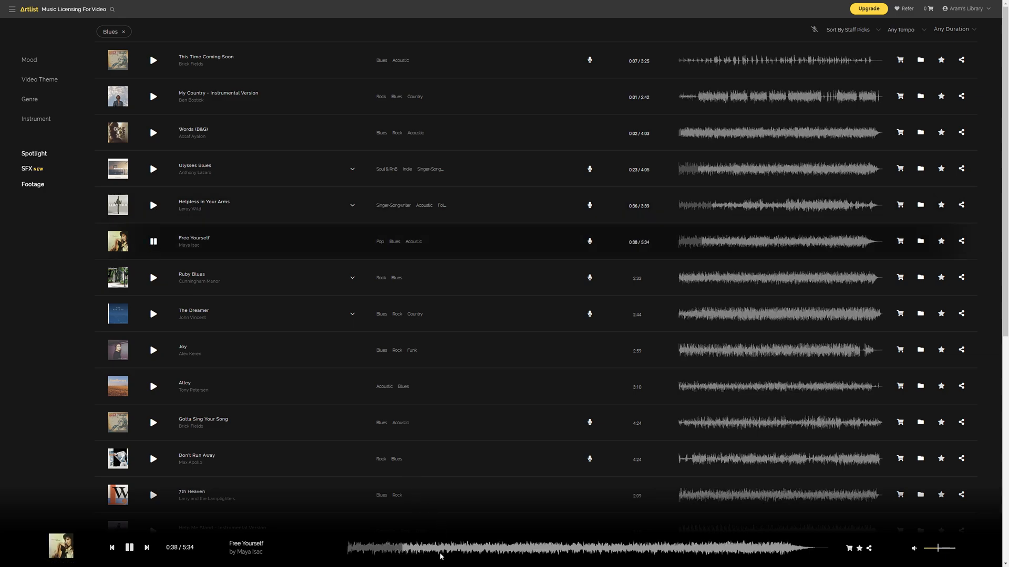
Step: Preview Ruby Blues, skipping ahead to about 0:21, and add the song to the cart
left_click(163, 274)
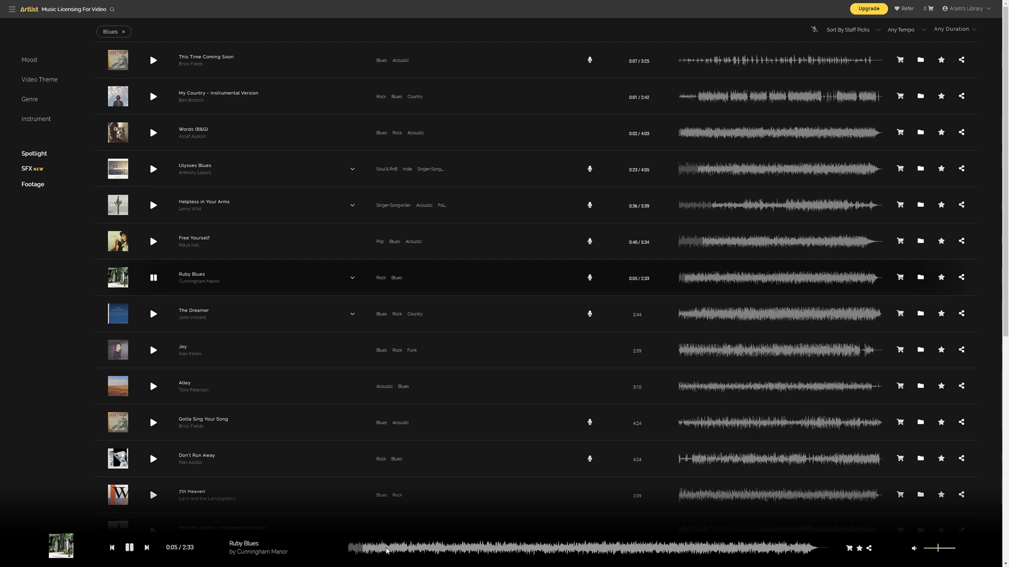
left_click(413, 549)
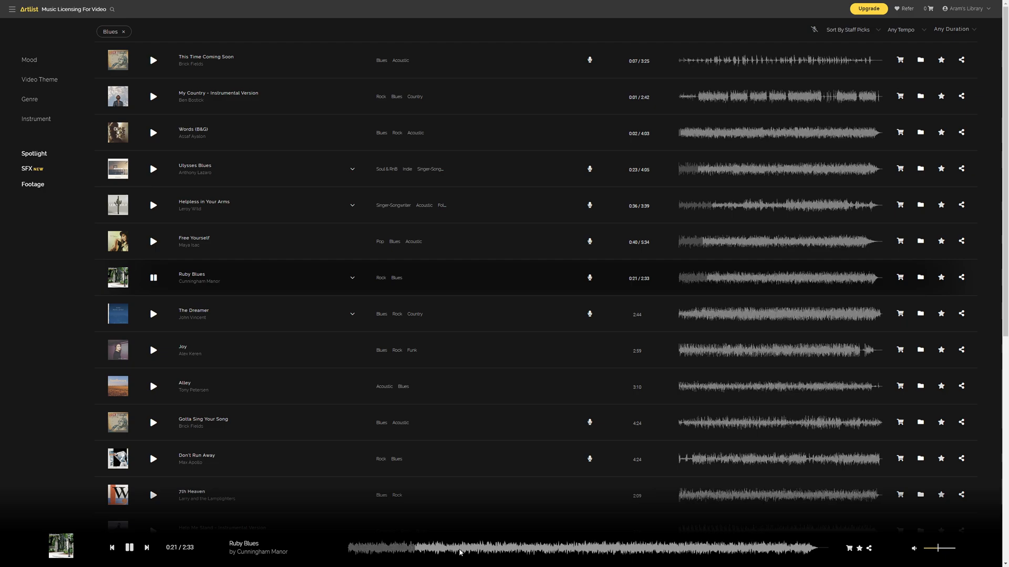
left_click(153, 277)
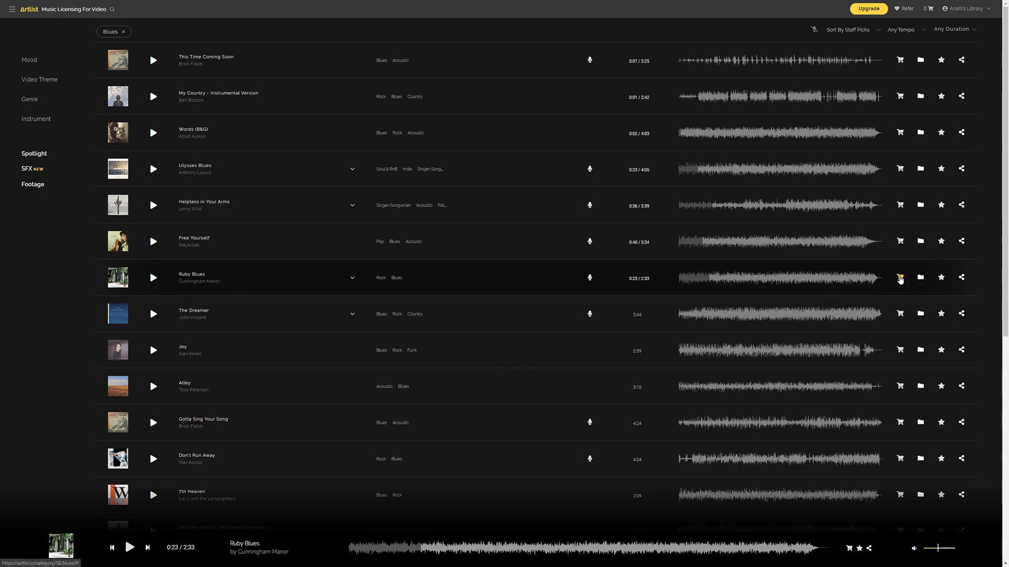
left_click(900, 278)
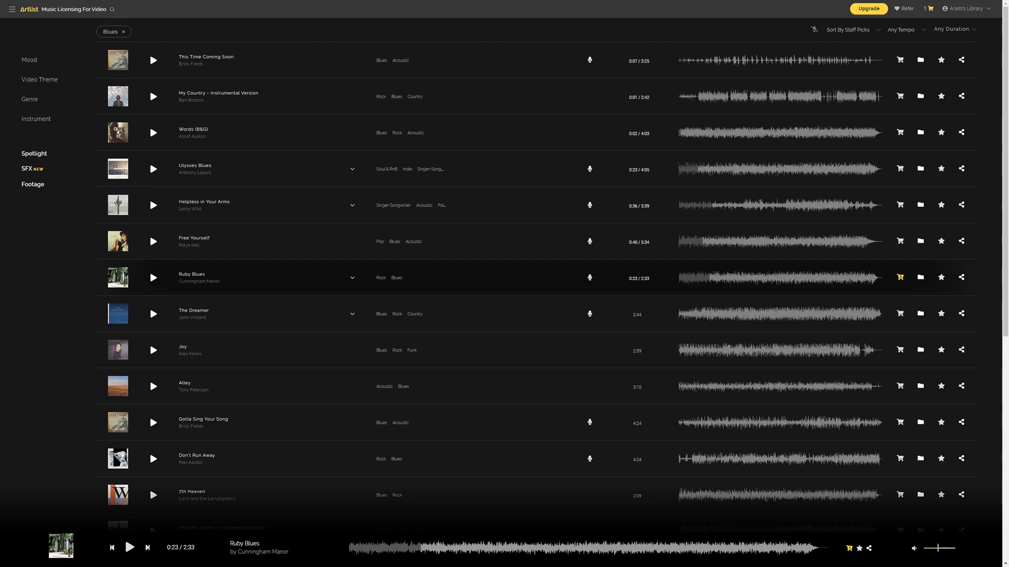
Step: Replace the Blues genre filter with Cinematic
left_click(41, 84)
left_click(29, 99)
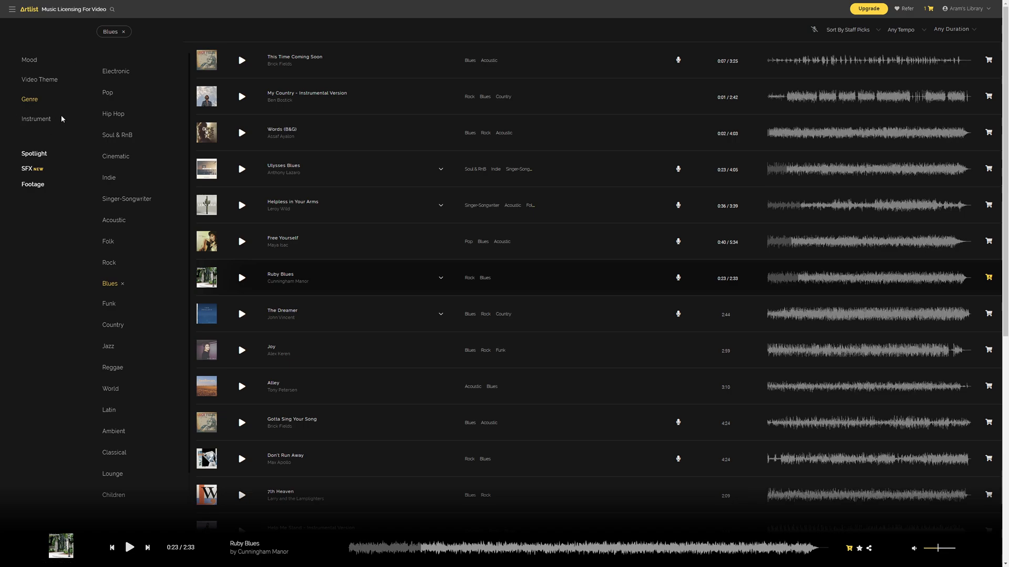
left_click(113, 158)
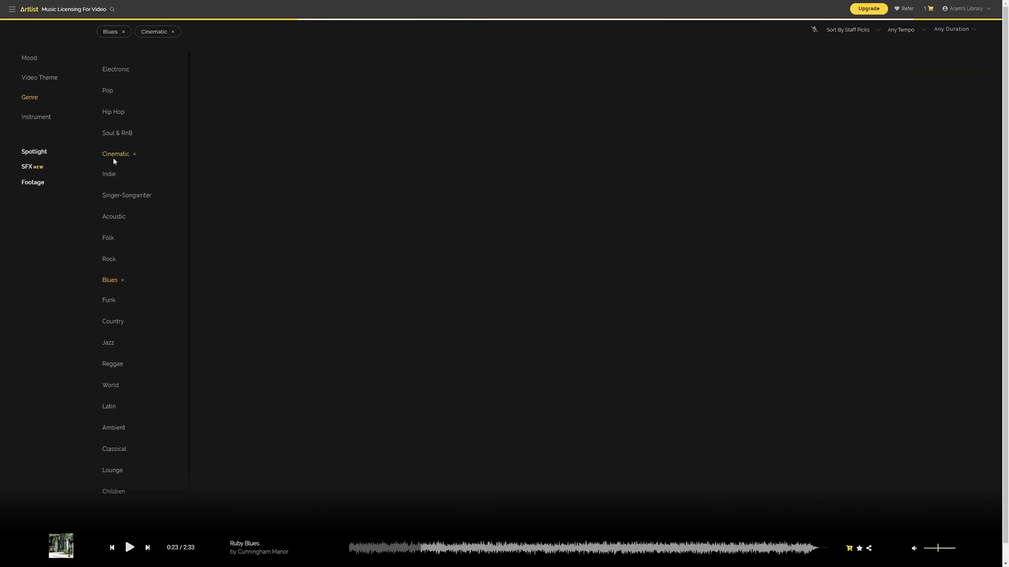
left_click(124, 33)
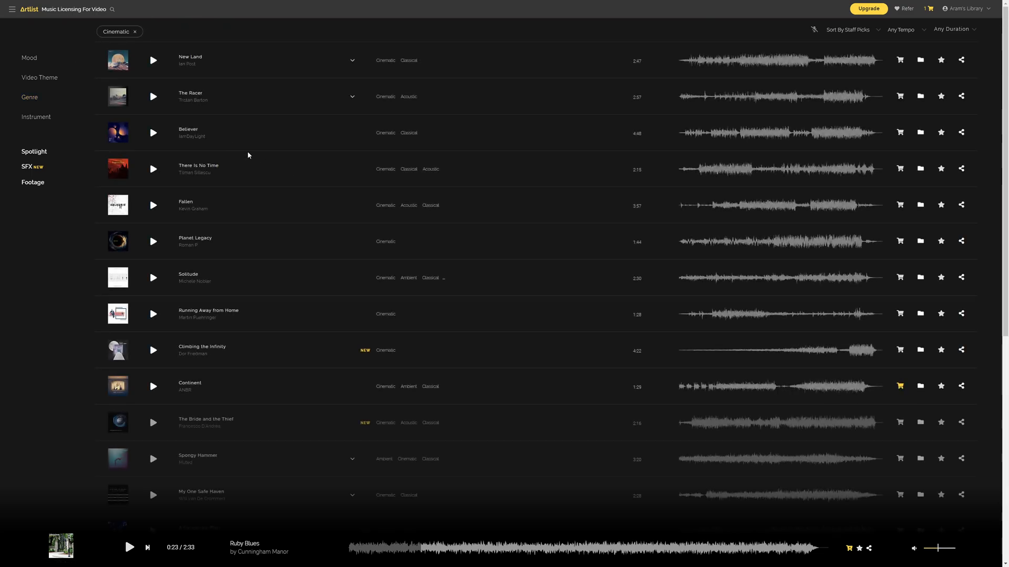
Step: Preview the cinematic songs New Land, The Racer, Believer and There Is No Time, skipping ahead in the last one
left_click(153, 61)
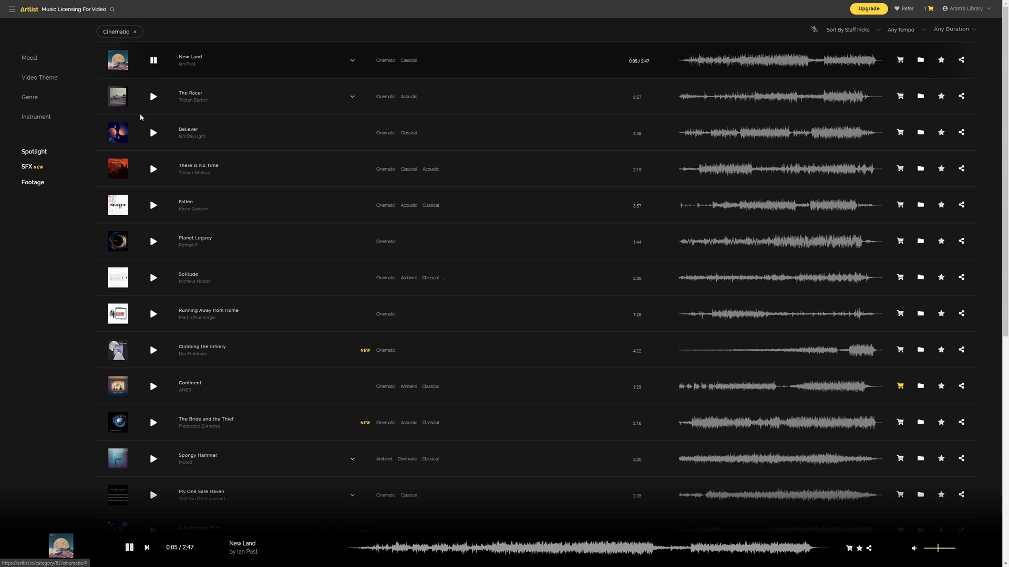
left_click(153, 96)
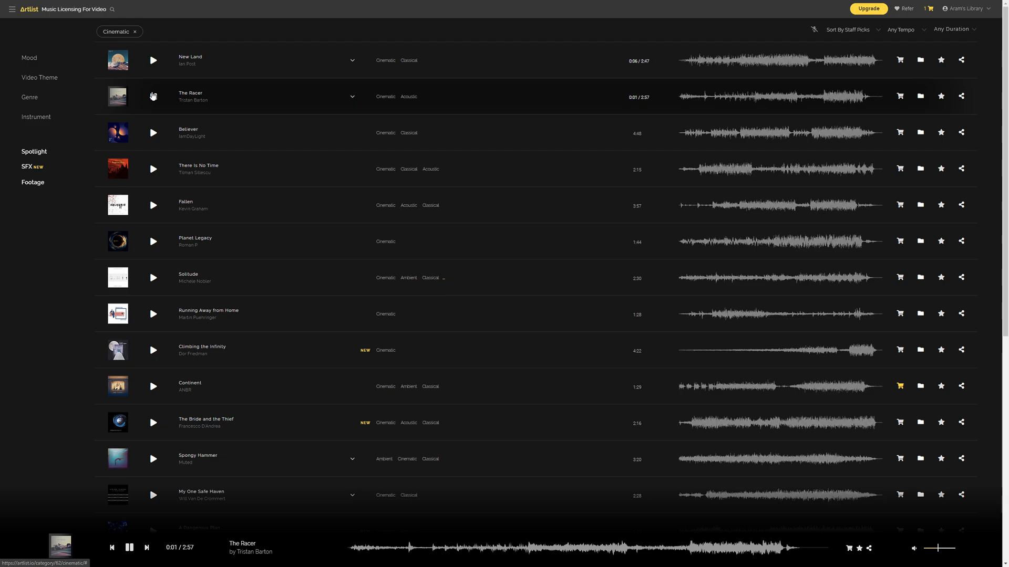
left_click(153, 96)
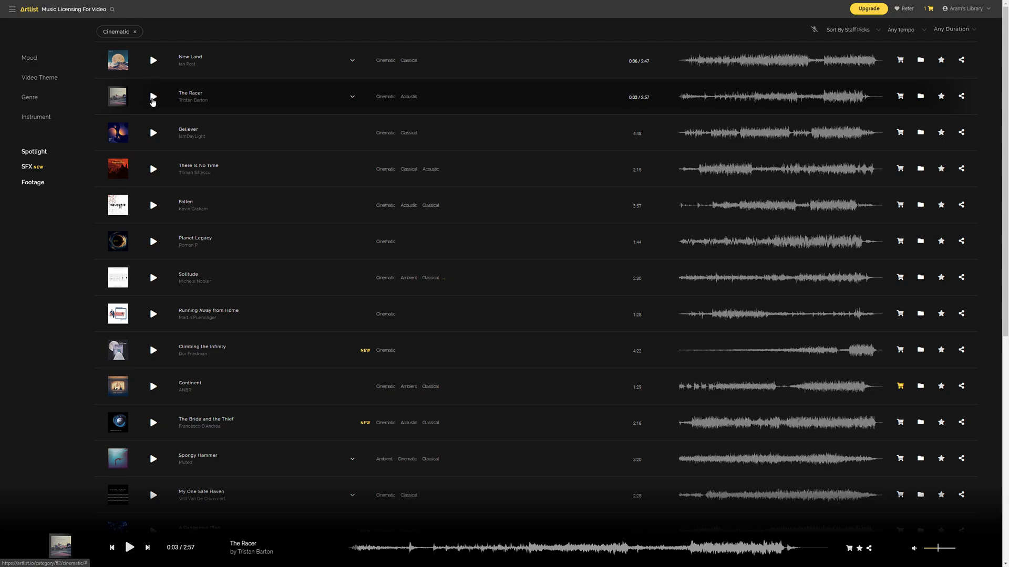
left_click(153, 136)
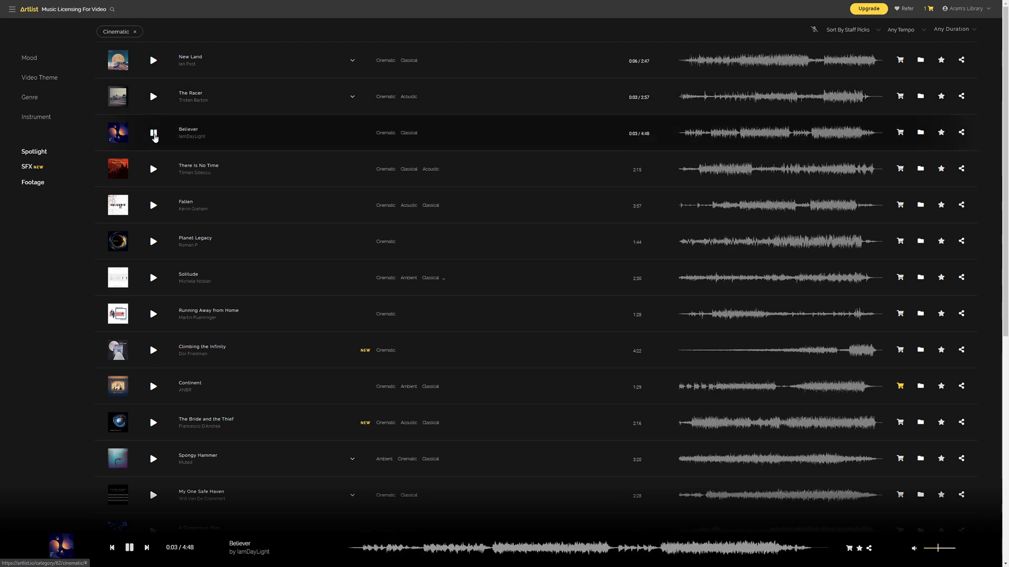
left_click(153, 170)
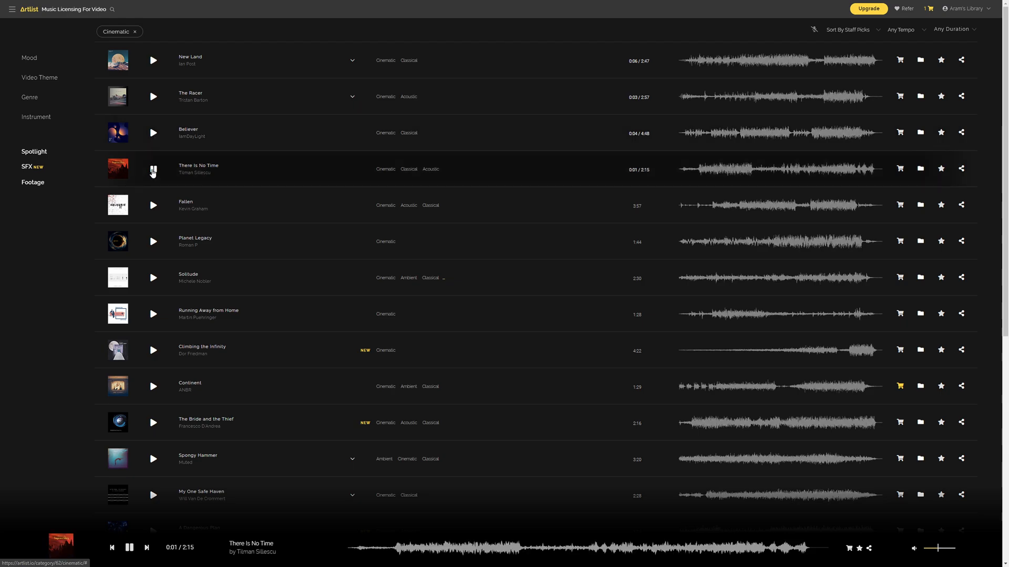
left_click(700, 172)
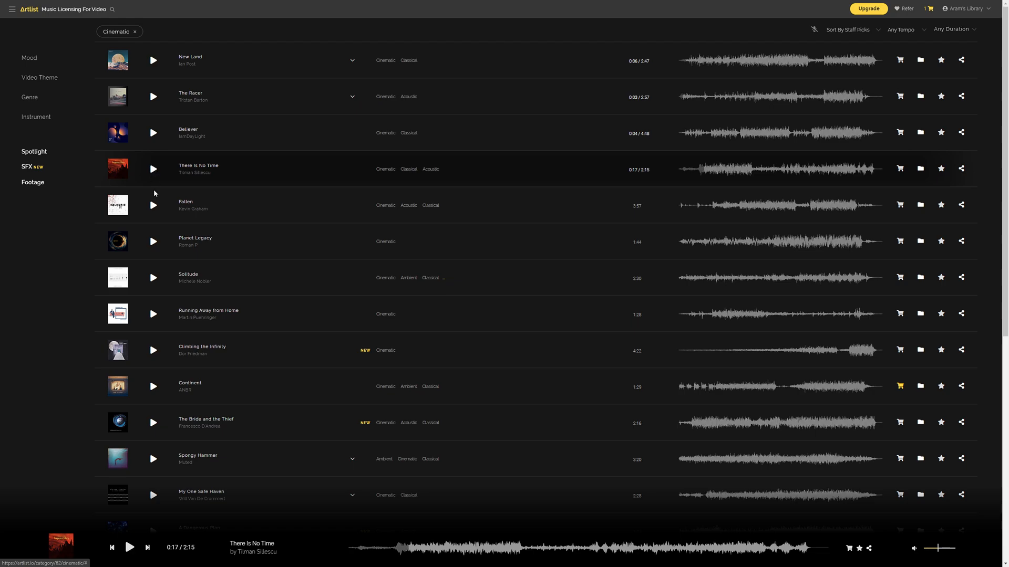
Step: Preview Planet Legacy briefly and replace the Cinematic genre filter with Rock
left_click(153, 241)
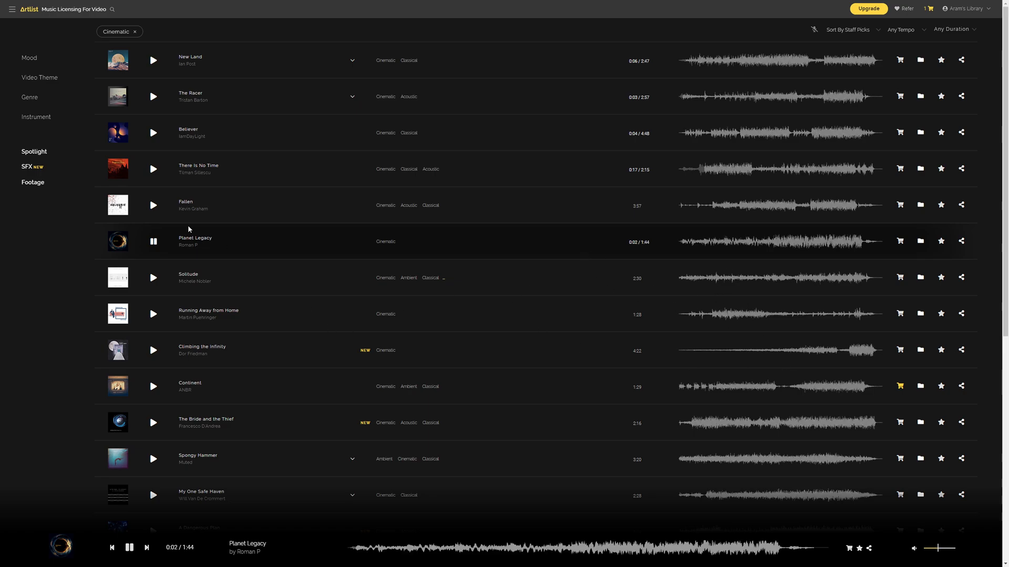
left_click(153, 241)
left_click(89, 98)
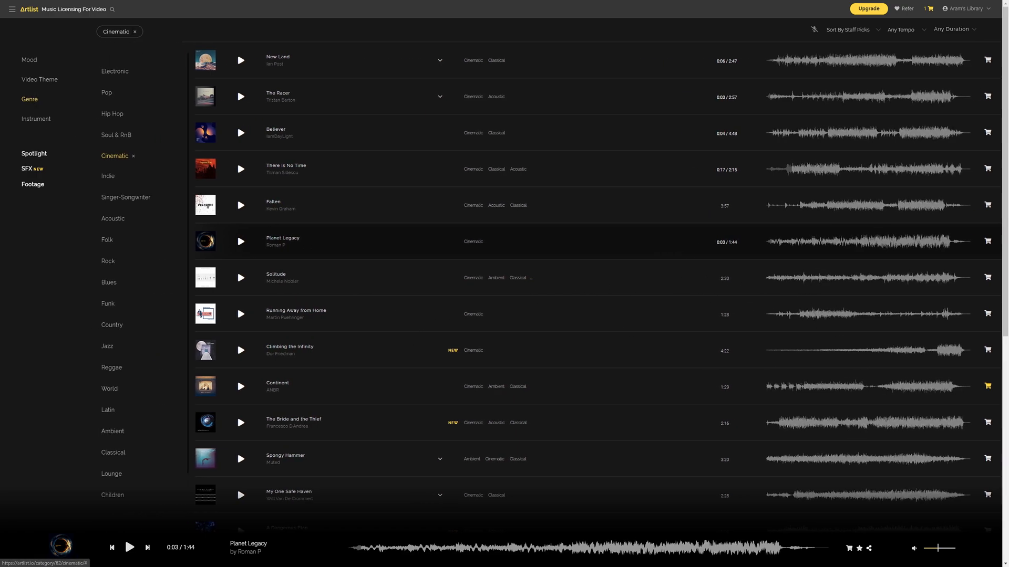
left_click(134, 32)
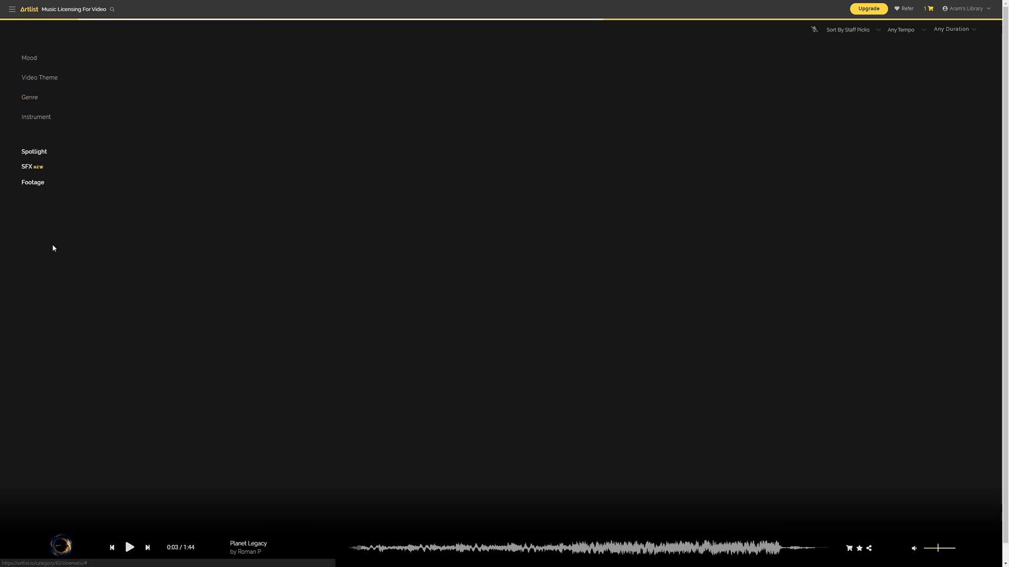
left_click(30, 98)
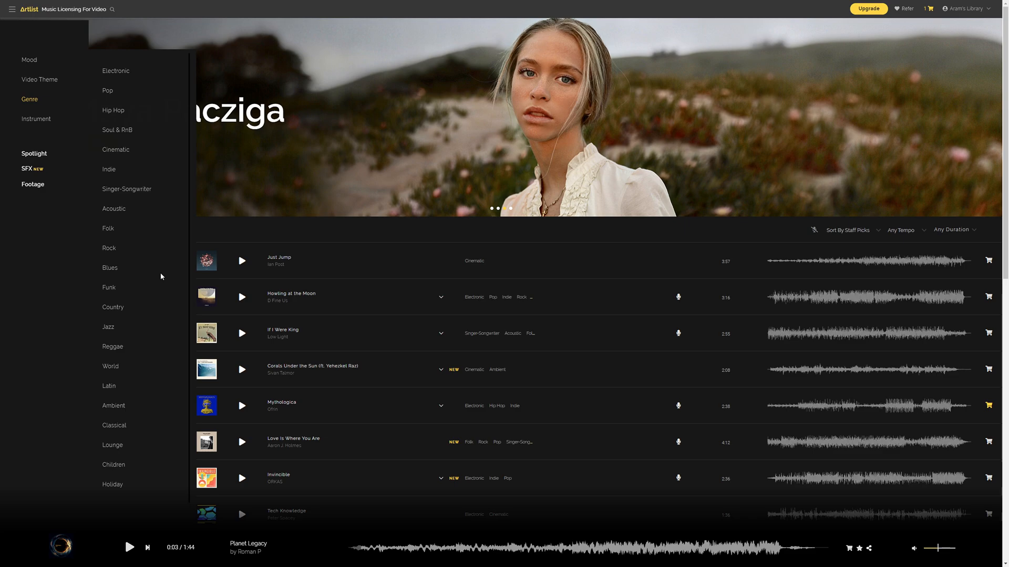
left_click(108, 247)
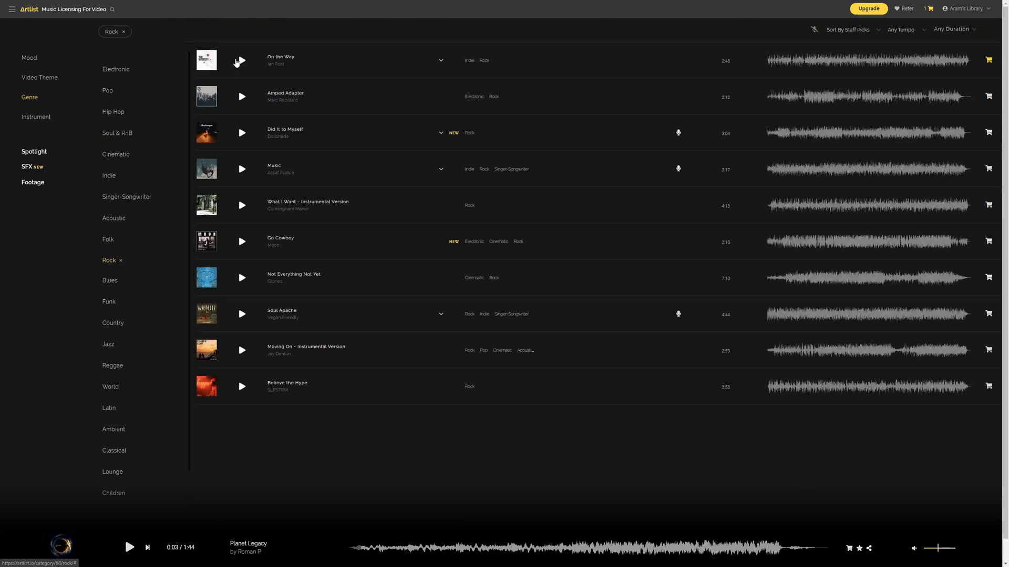
Step: Preview the rock songs Amped Adapter, Did It to Myself, Music, What I Want - Instrumental Version and Go Cowboy
left_click(241, 97)
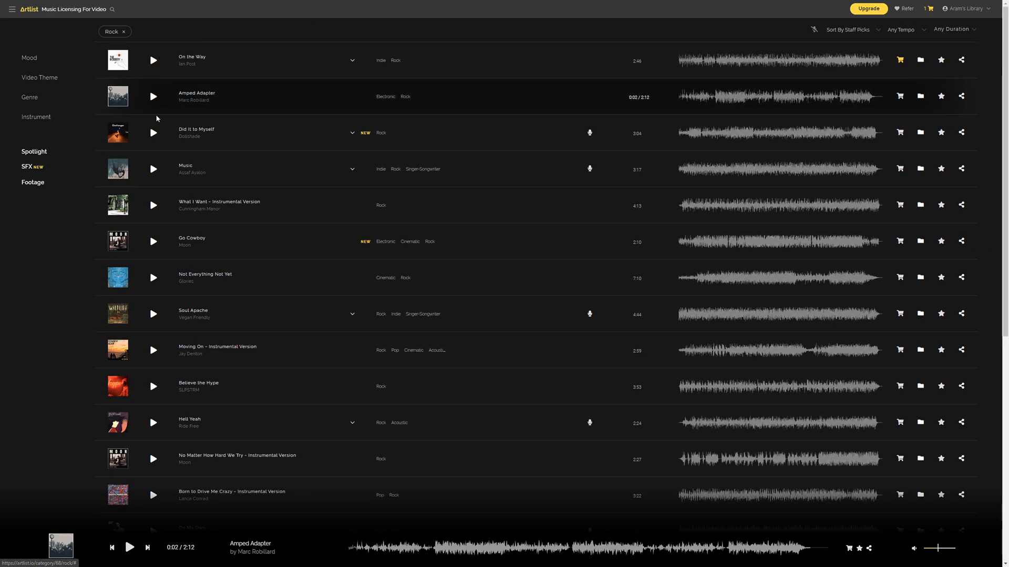
left_click(154, 133)
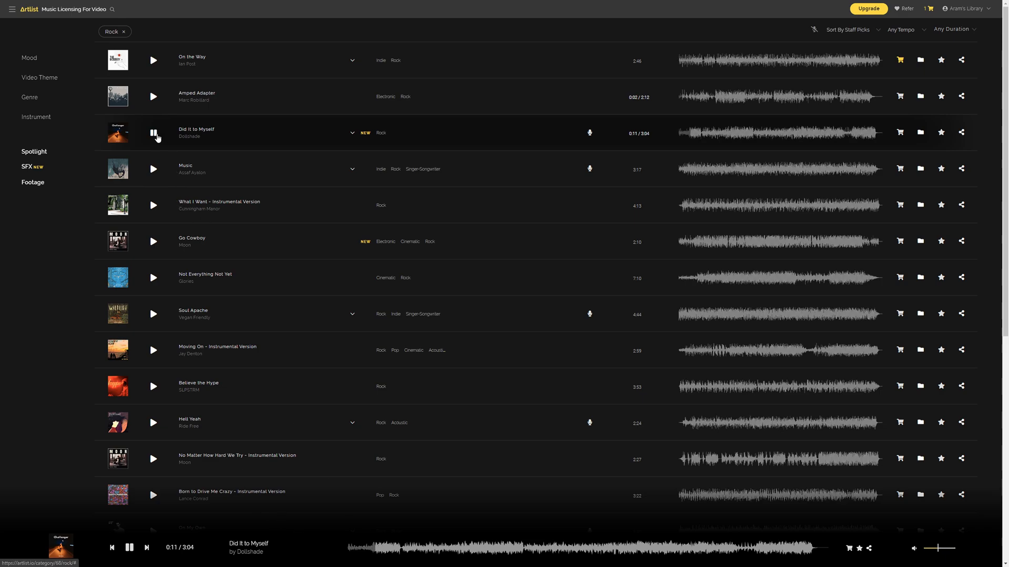
left_click(154, 170)
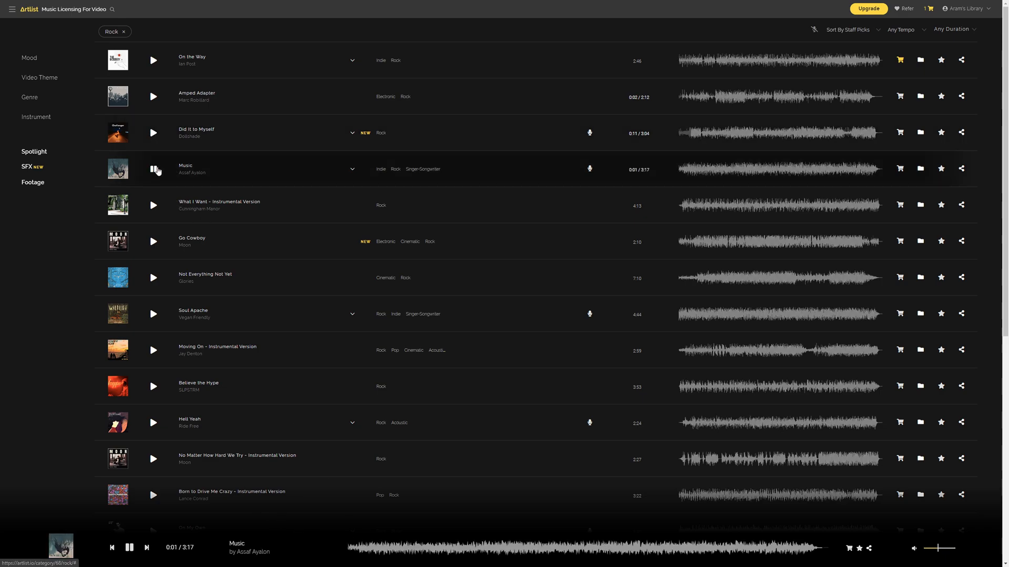
left_click(153, 206)
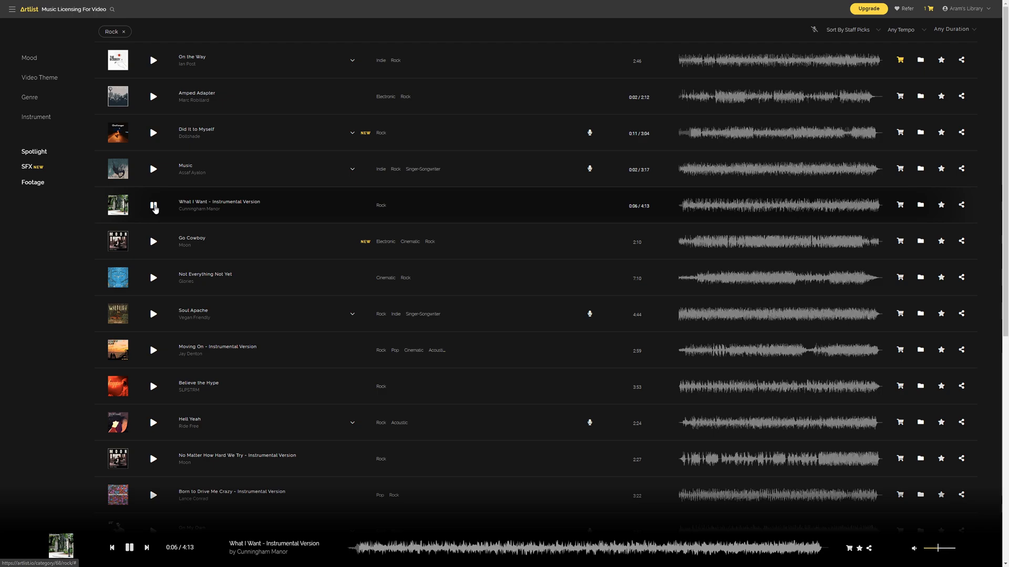
left_click(154, 242)
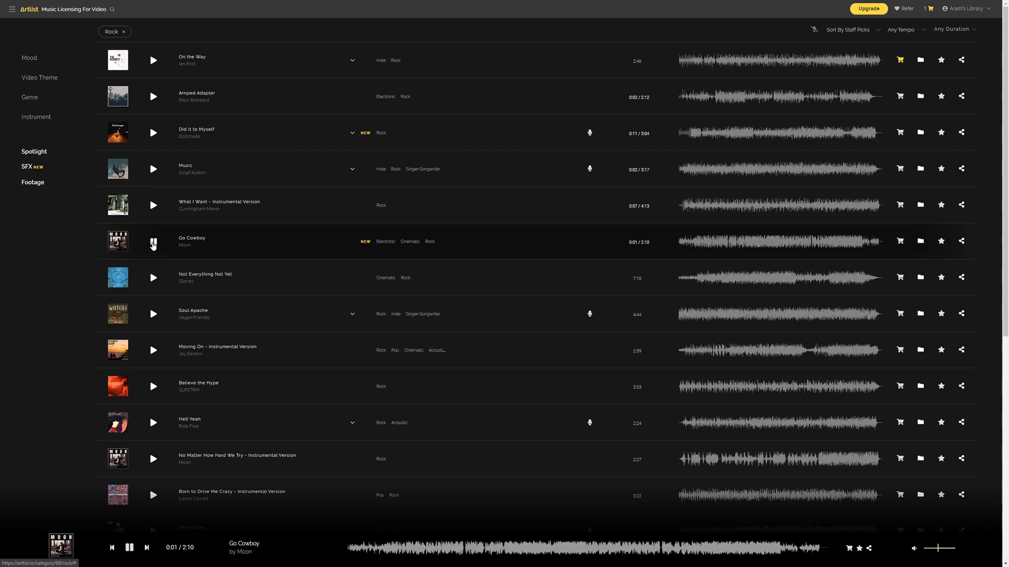
Step: Preview Not Everything Not Yet, skipping ahead to about 0:42 and about 5:17
left_click(152, 278)
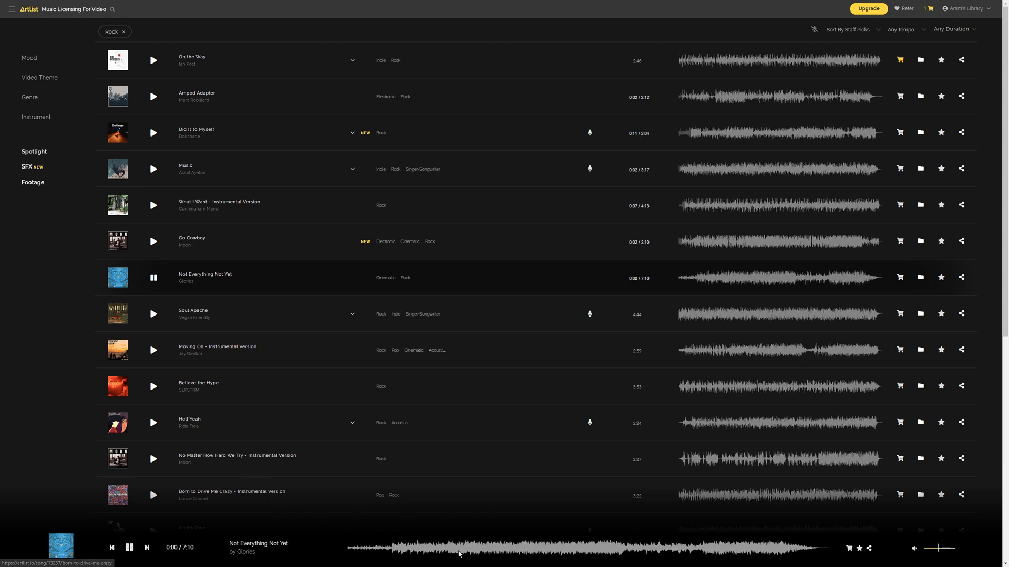
left_click(391, 549)
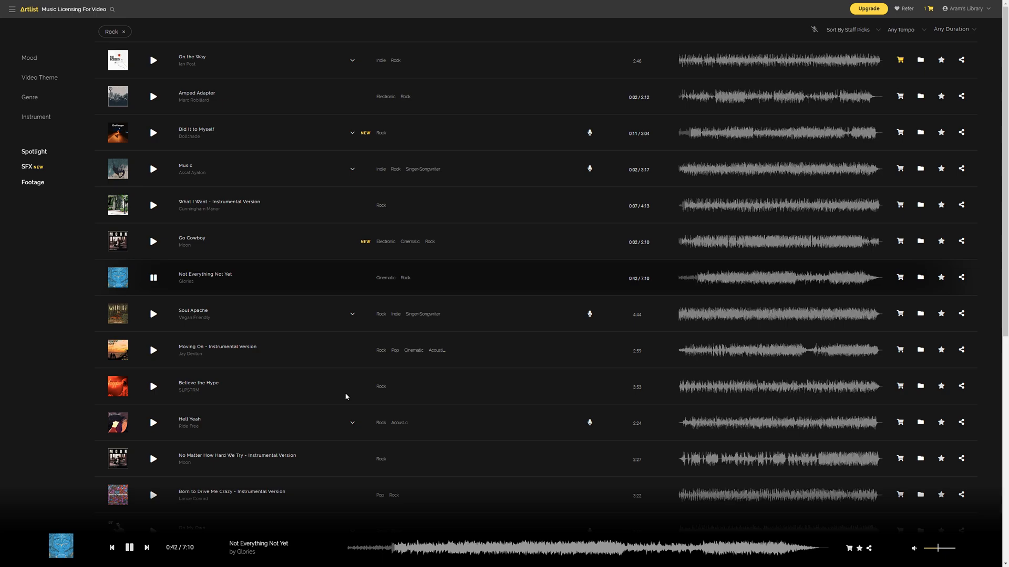
left_click(154, 279)
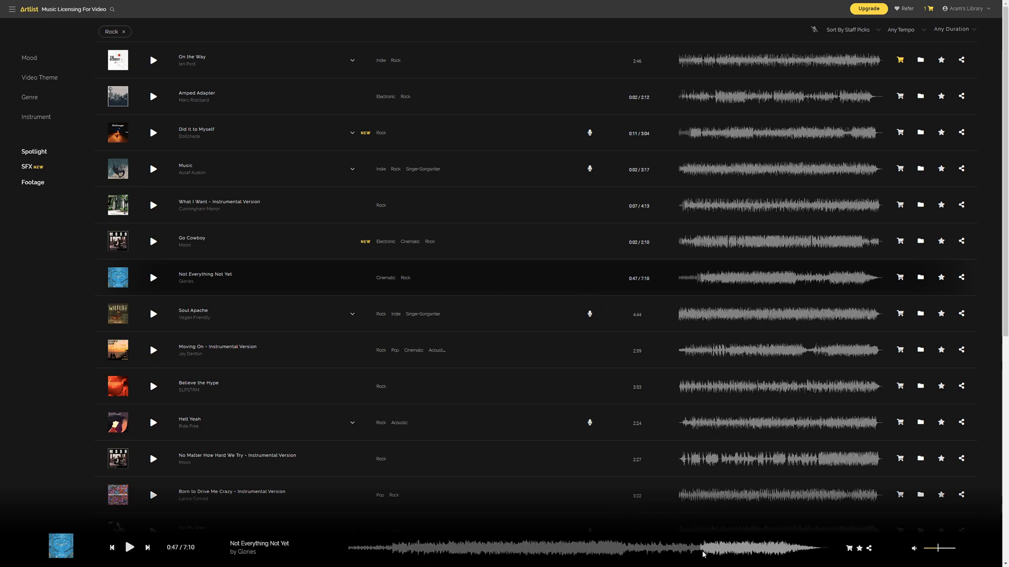
left_click(154, 277)
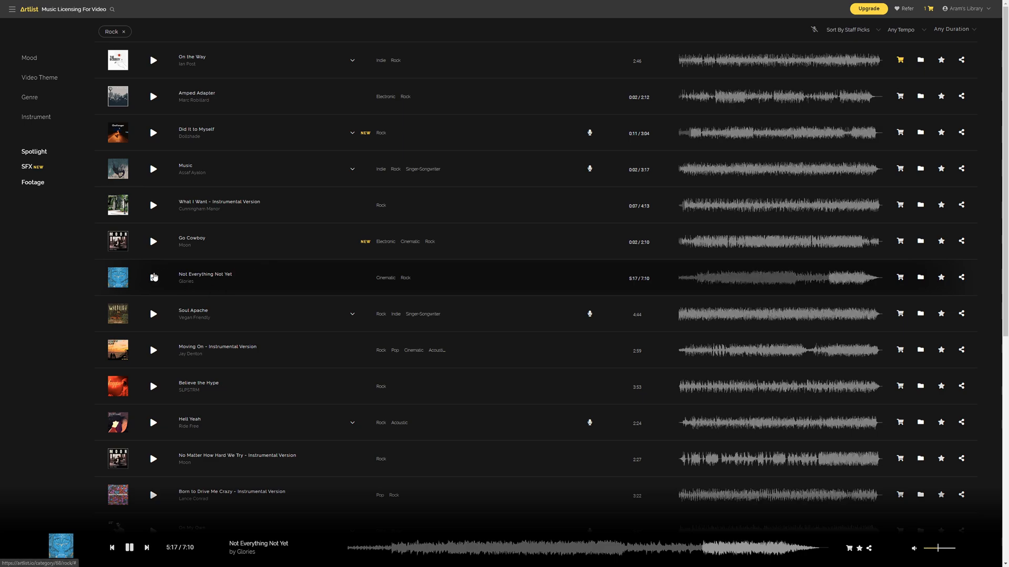
left_click(154, 277)
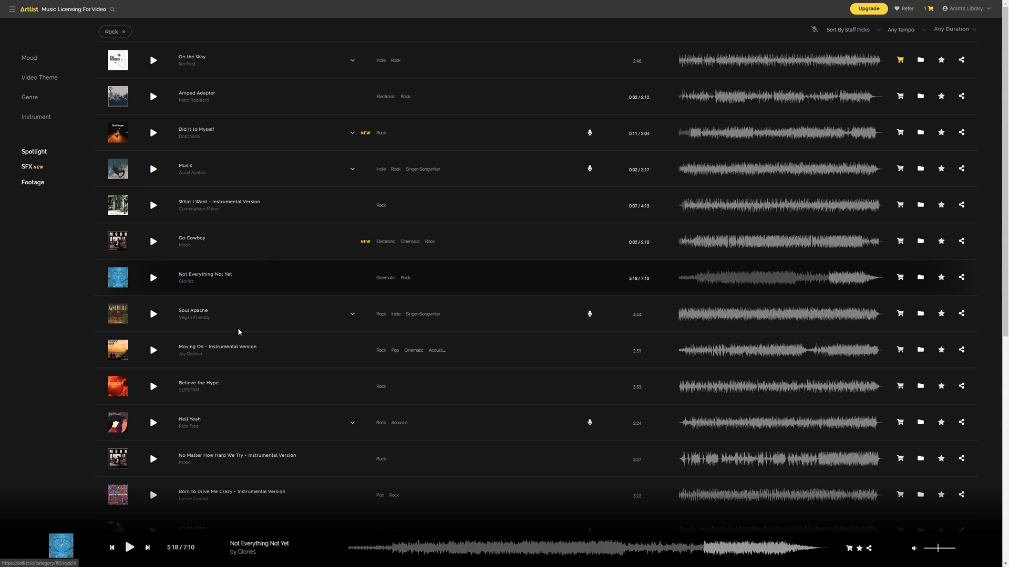
Step: Preview Soul Apache and Moving On - Instrumental Version, skipping ahead to about 0:27 in the latter
left_click(150, 314)
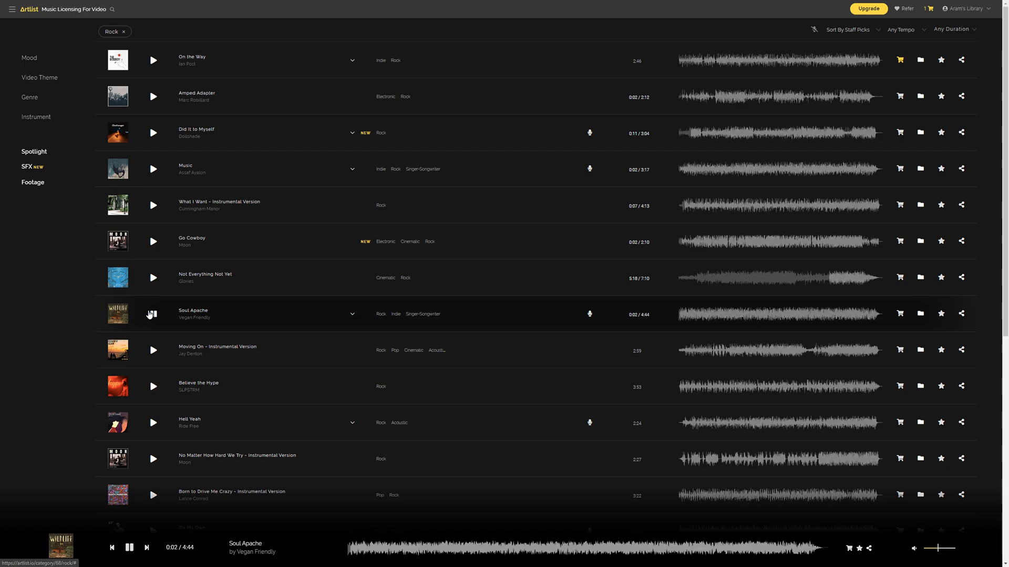
left_click(153, 350)
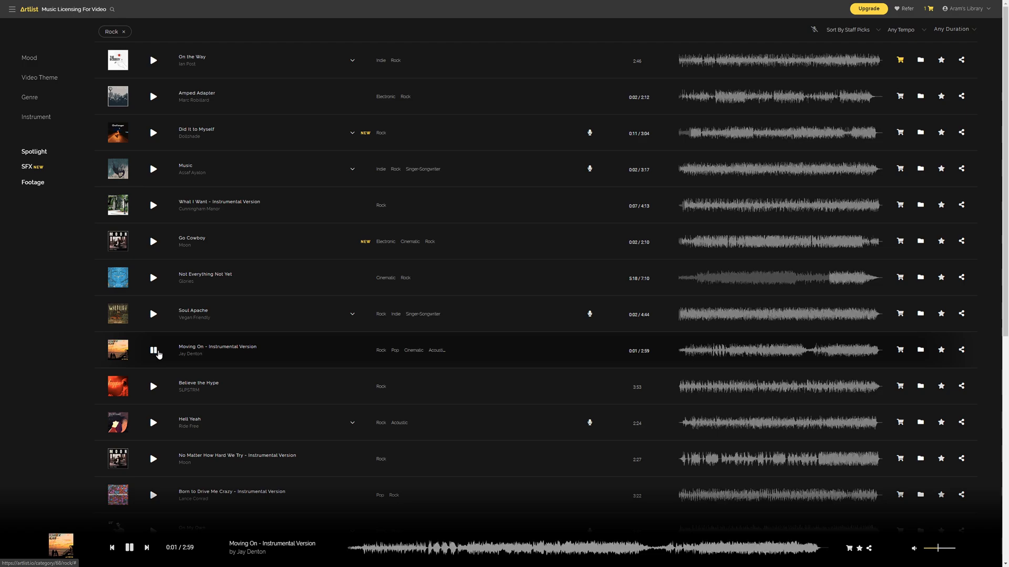
left_click(388, 552)
left_click(427, 551)
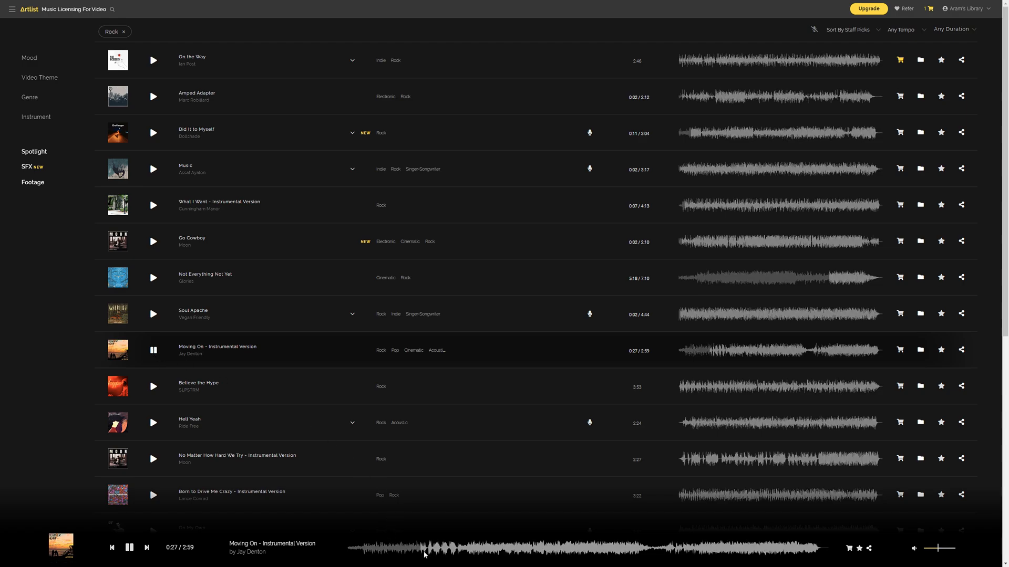
left_click(153, 350)
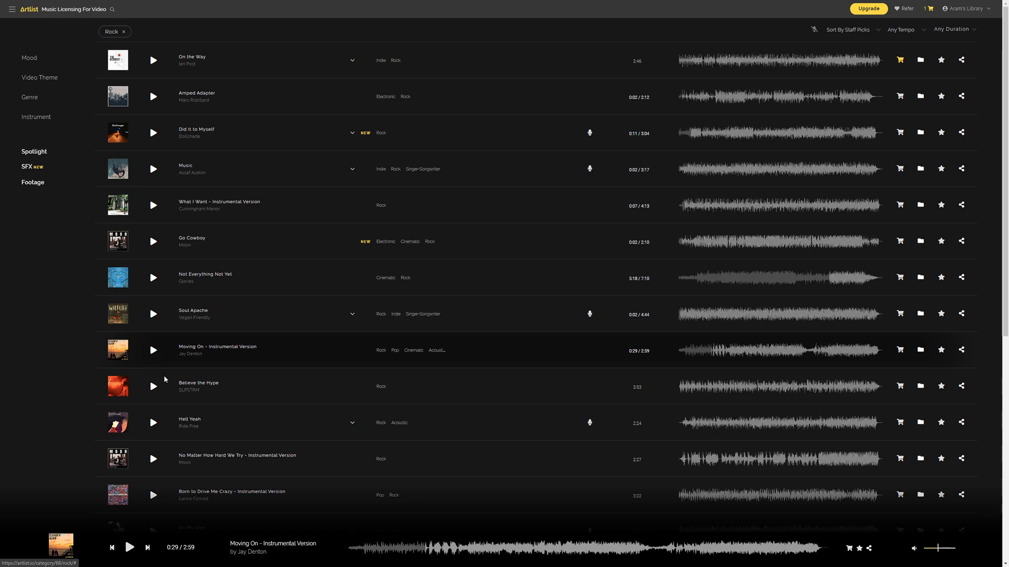
Step: Preview Believe the Hype, replaying it from near the beginning
left_click(149, 387)
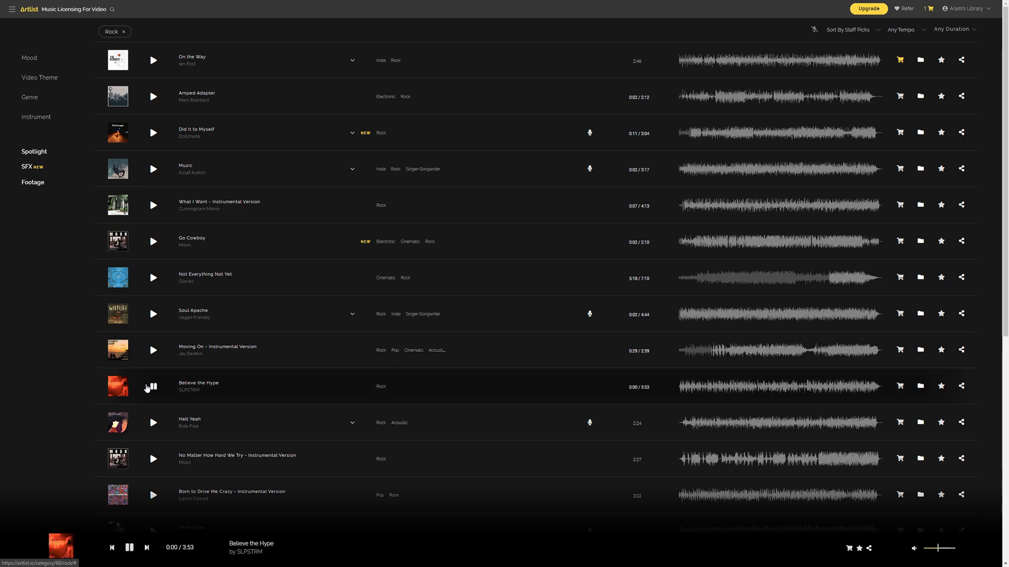
left_click(357, 549)
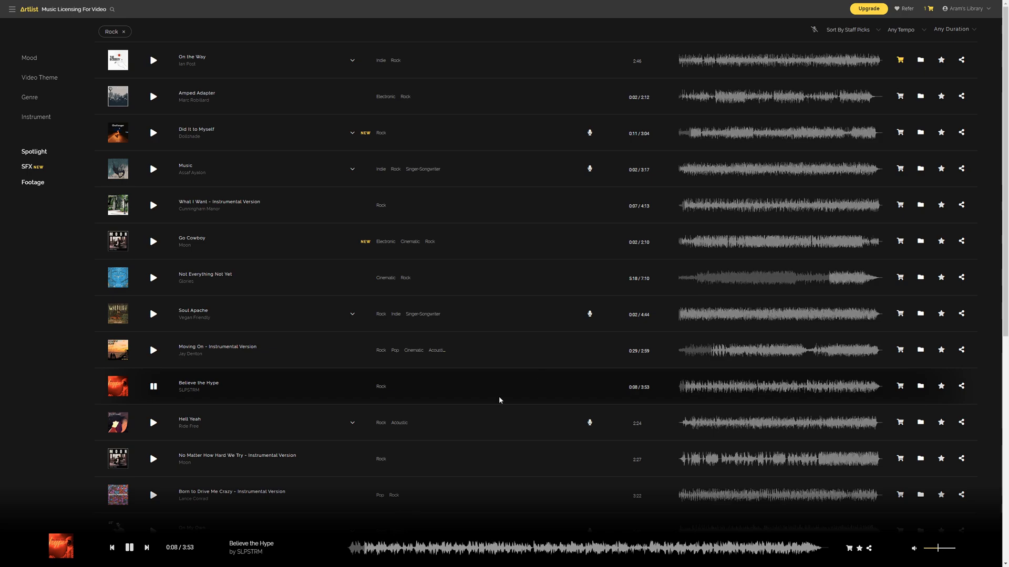
left_click(352, 549)
key("space")
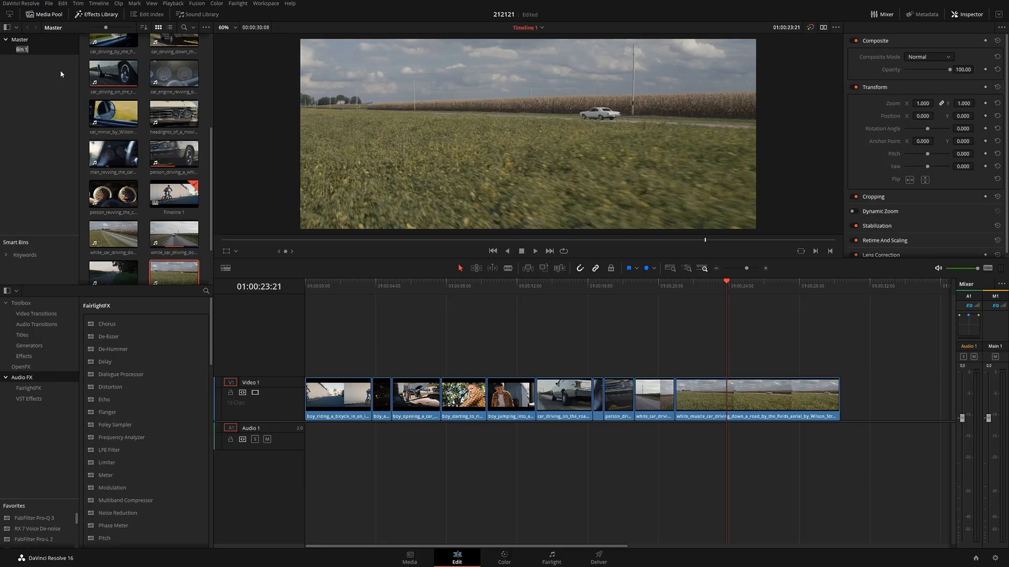
Step: In DaVinci Resolve, create a bin named Music under Master and open it
key("ctrl+shift+n")
type("Music")
key("Return")
right_click(128, 84)
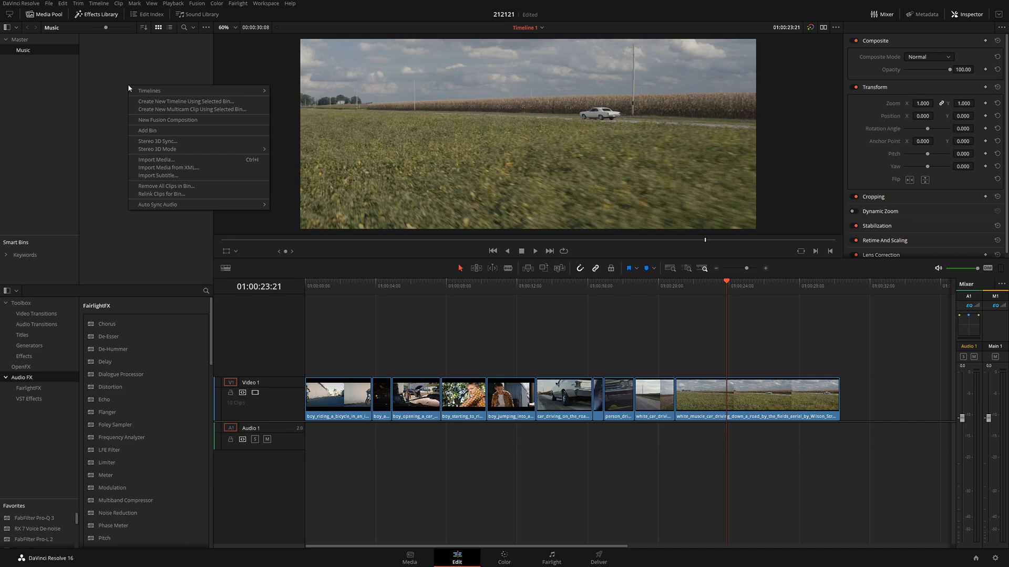
Step: Import the believe-the-hype and ruby-blues tracks from the temp folder's music subfolder into the Music bin
left_click(409, 557)
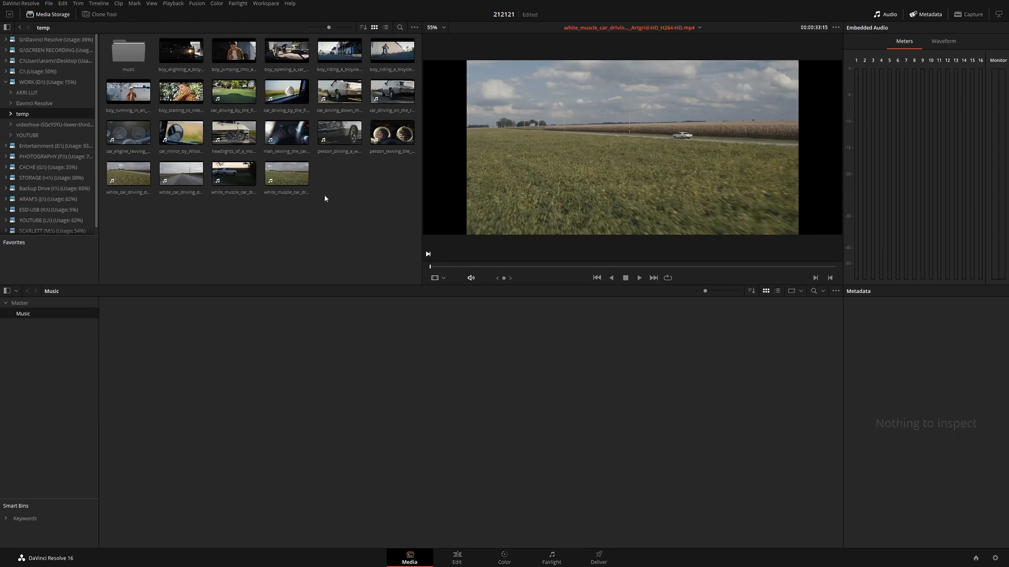
double_click(128, 53)
left_click_drag(243, 113, 132, 329)
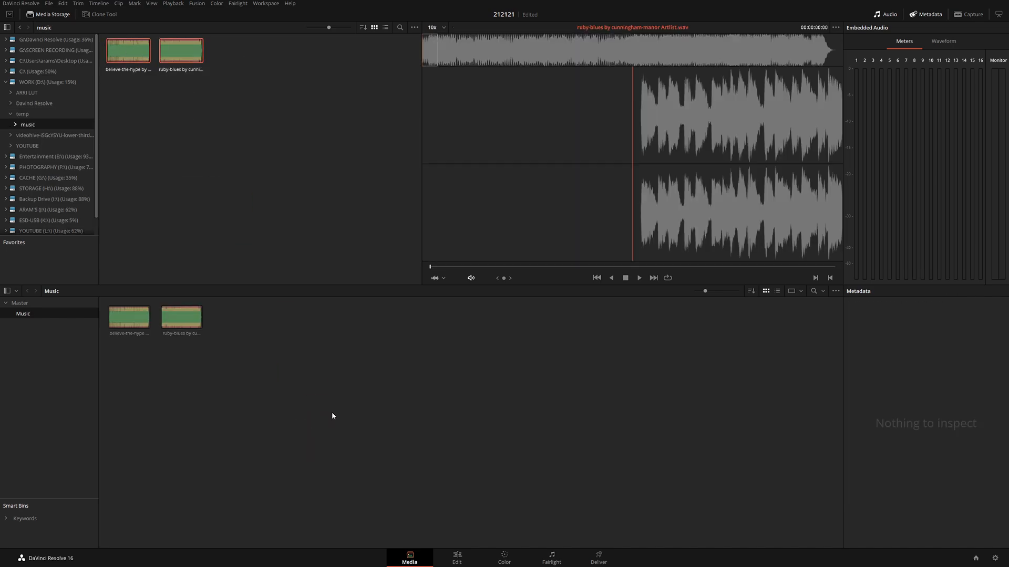
Step: Place the ruby-blues track on Audio 1 at the second clip's start, 01:00:03:19, and scrub through it against the picture
left_click(456, 558)
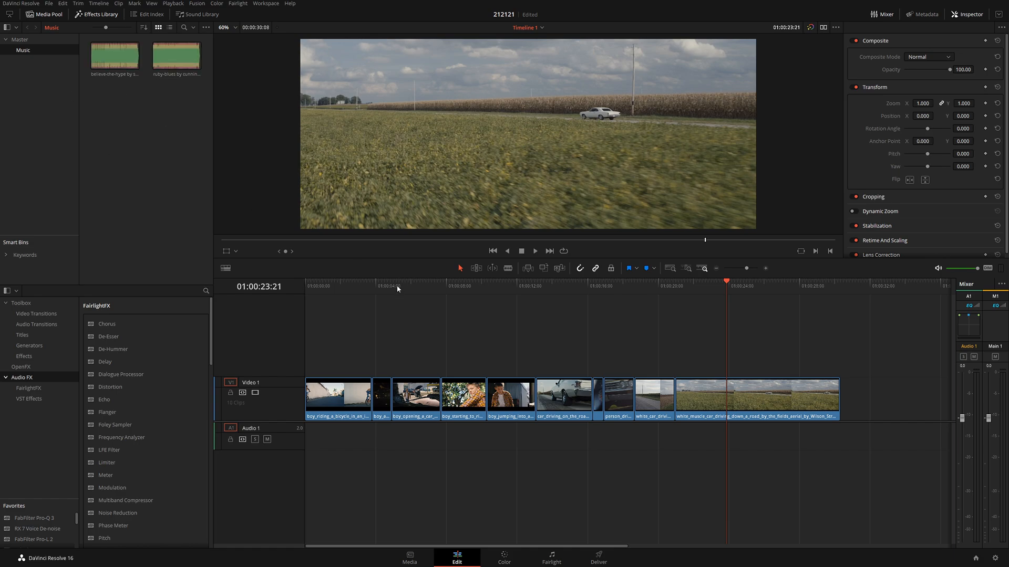
left_click_drag(349, 287, 371, 287)
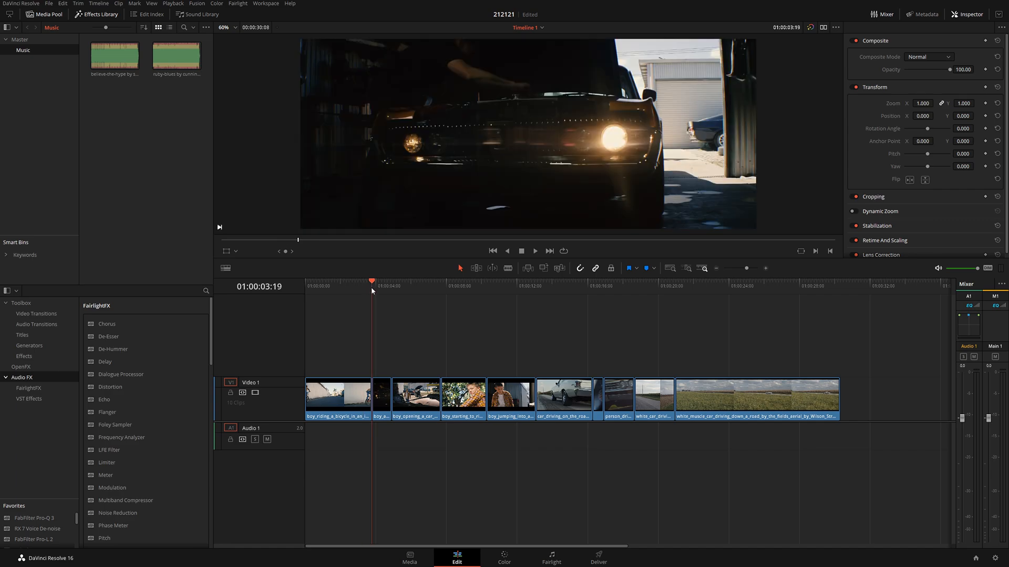
left_click(765, 269)
left_click(766, 268)
left_click(644, 283)
left_click_drag(644, 283, 695, 287)
left_click_drag(189, 61, 629, 434)
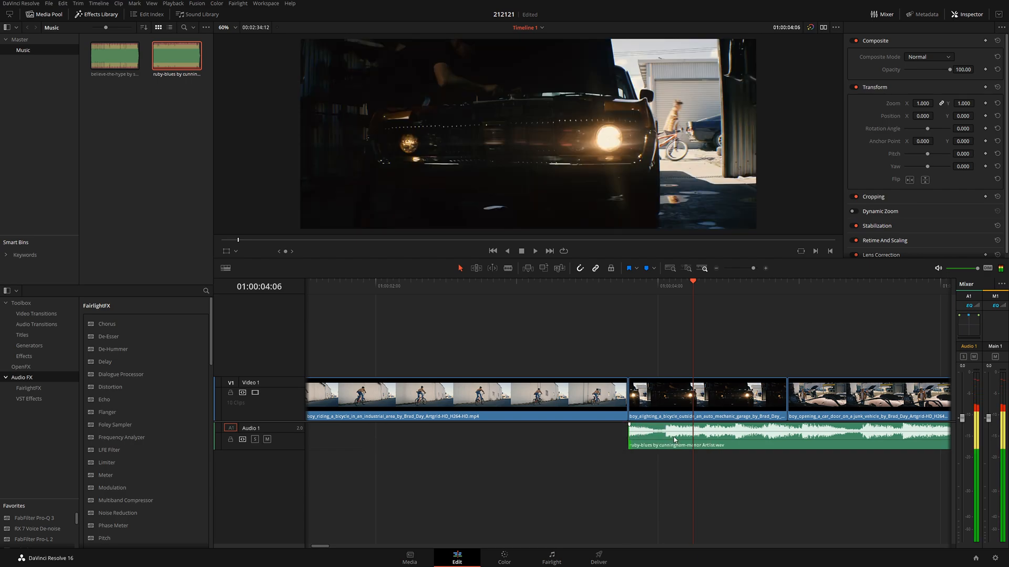
left_click(630, 283)
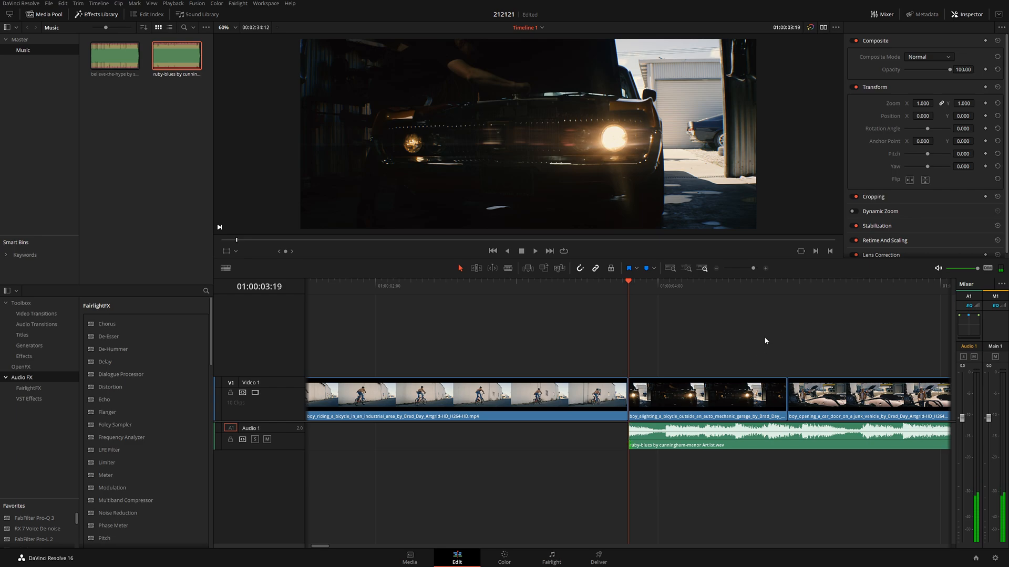
left_click_drag(794, 287, 841, 287)
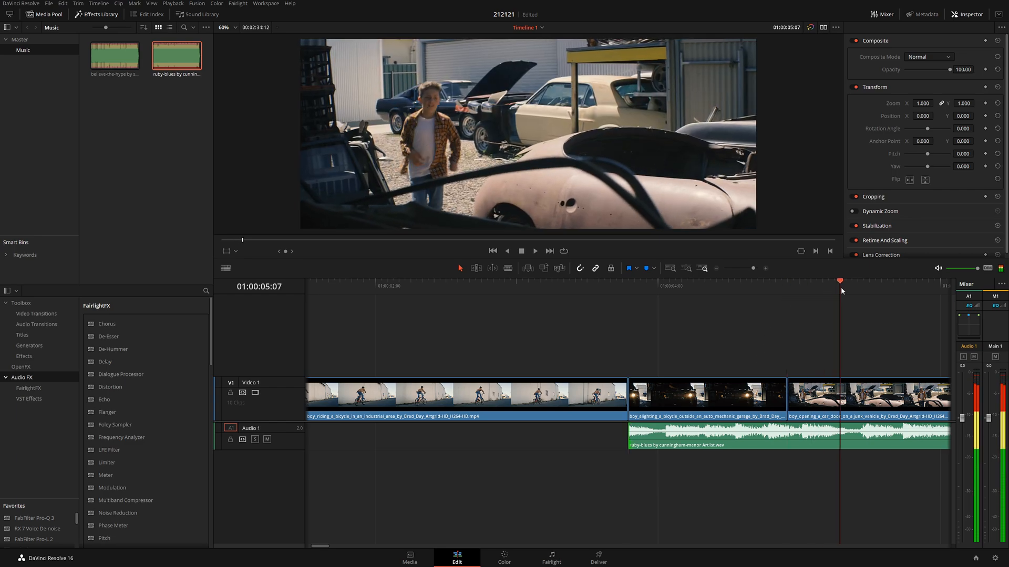
Step: Cut the ruby-blues track at 01:00:13:02, where the first car-driving clip starts, and delete the part after the cut
left_click(716, 269)
left_click(716, 268)
left_click_drag(577, 286, 763, 292)
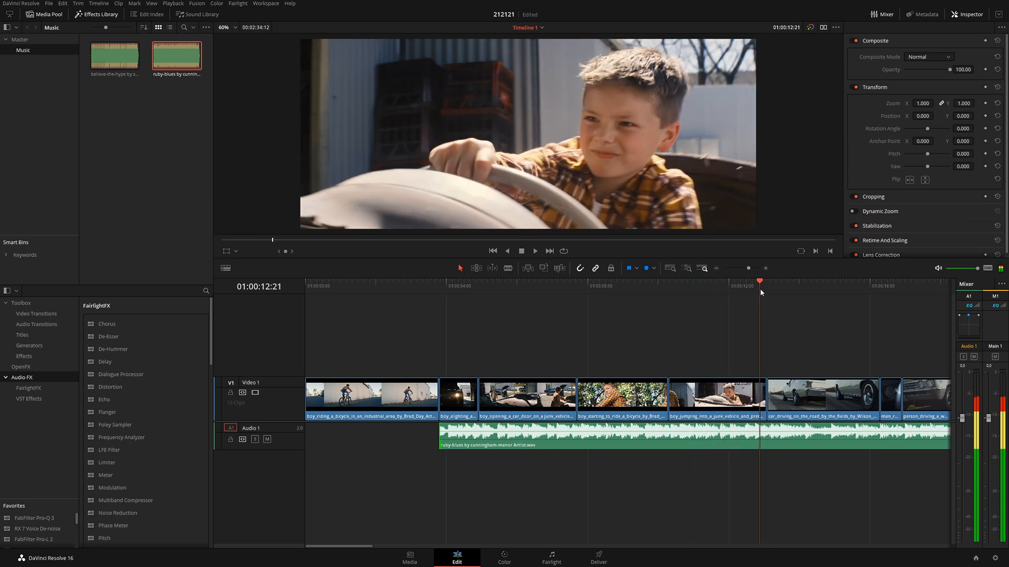
left_click(508, 268)
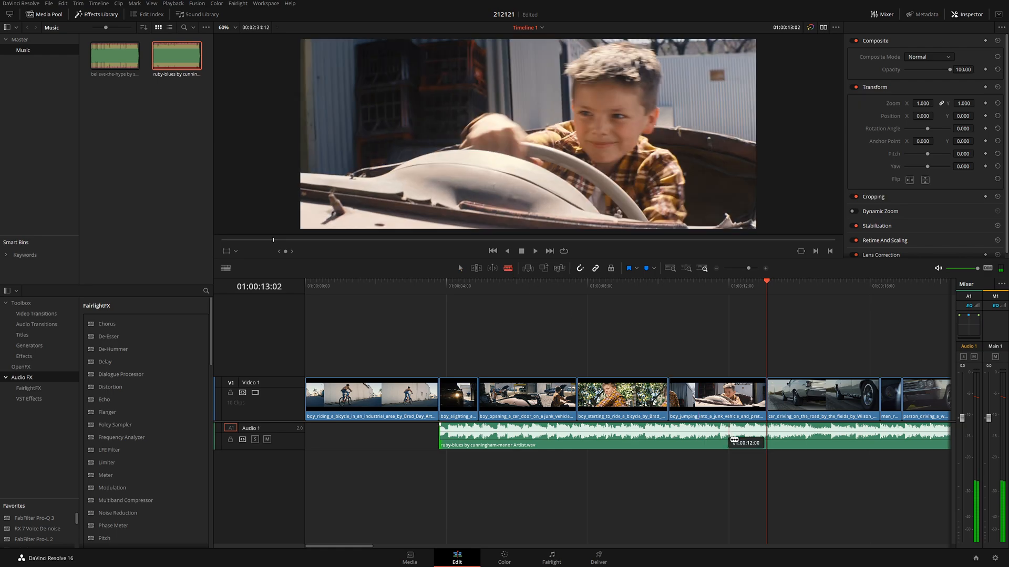
left_click(767, 436)
left_click(460, 268)
left_click(806, 438)
key("Delete")
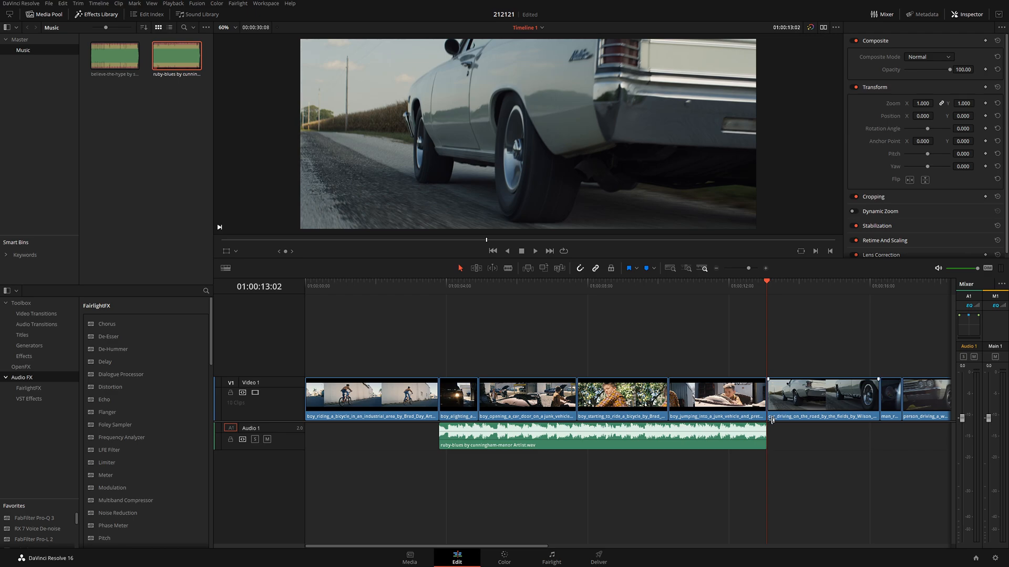
Step: Lower the ruby-blues clip's volume to -11.60 and play the music's entry against the picture
scroll(772, 420, "down", 2)
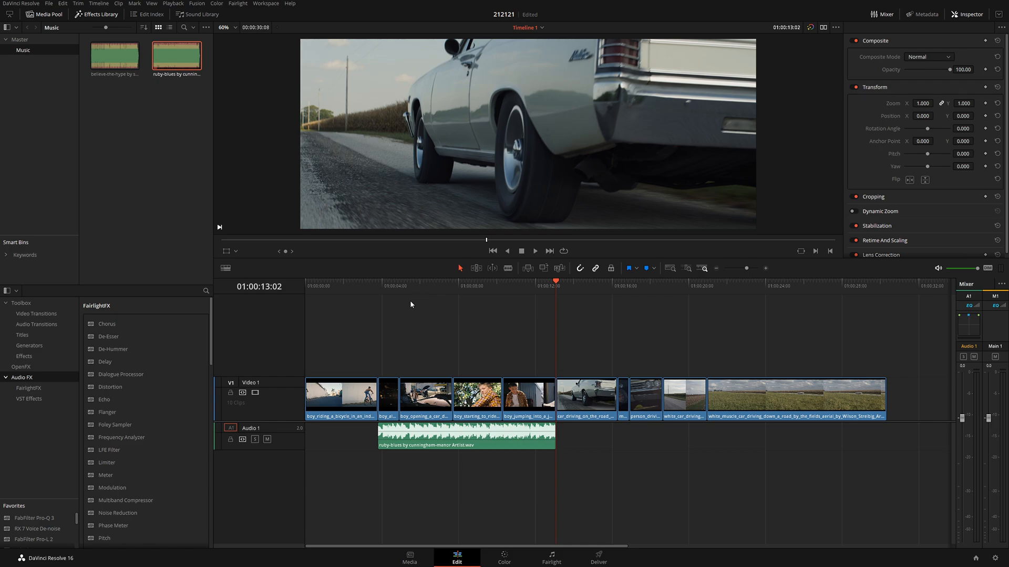
left_click(464, 448)
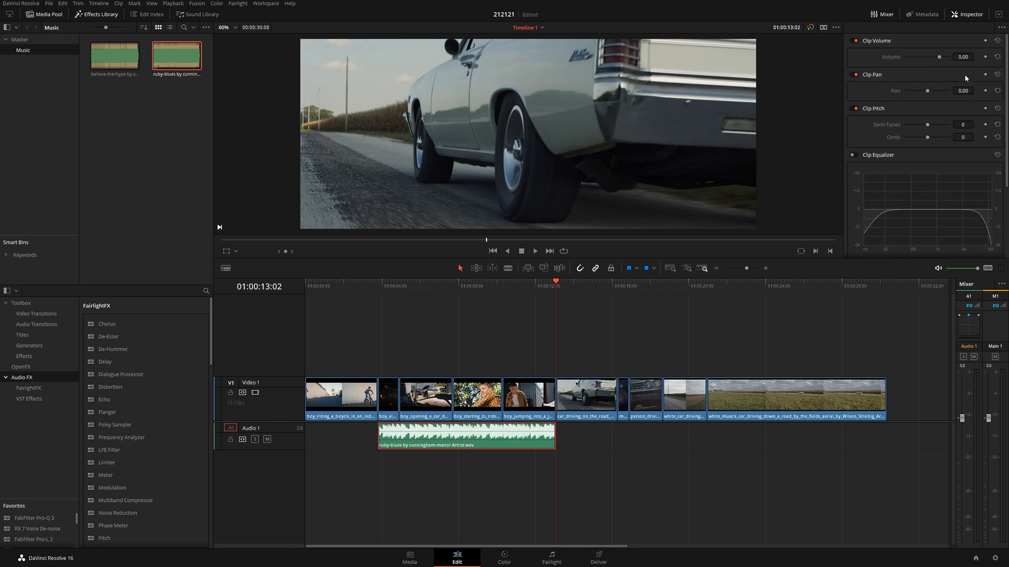
left_click_drag(939, 57, 936, 56)
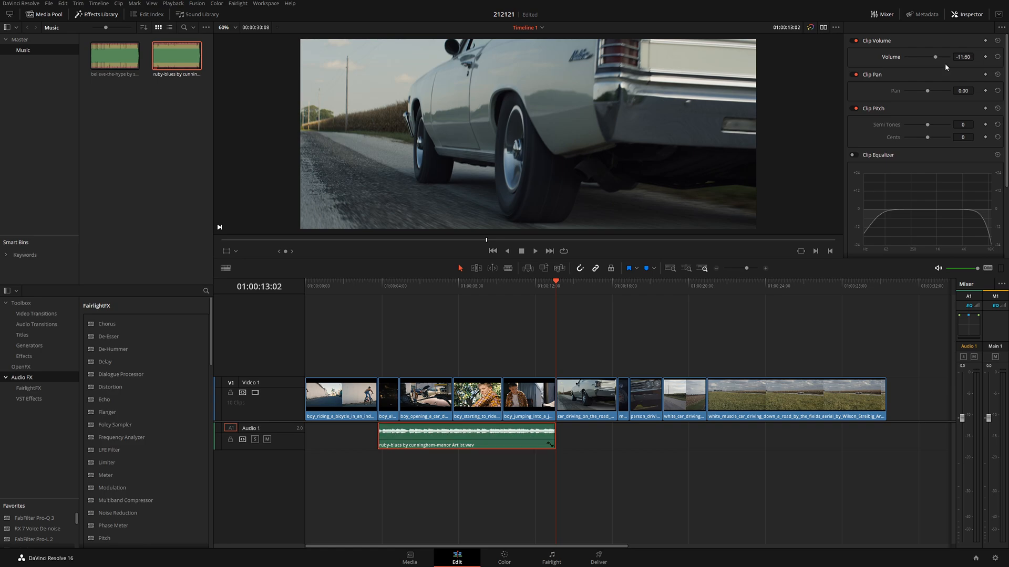
left_click(356, 287)
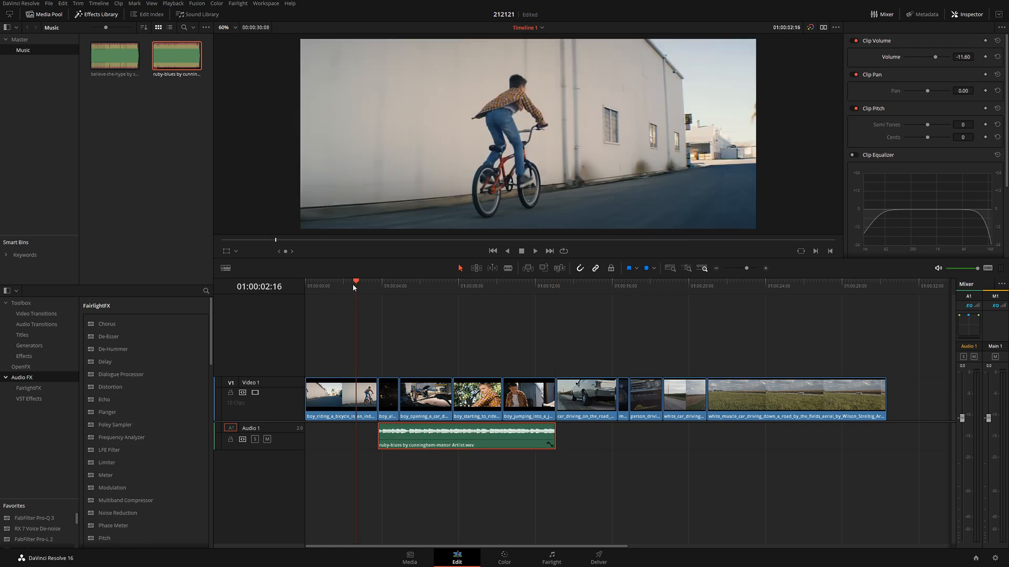
key("space")
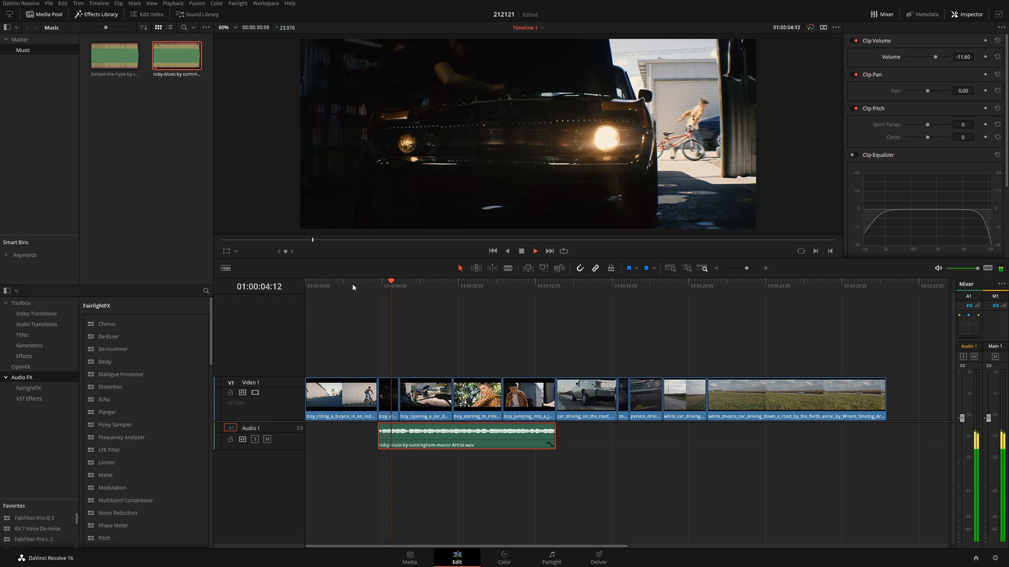
key("space")
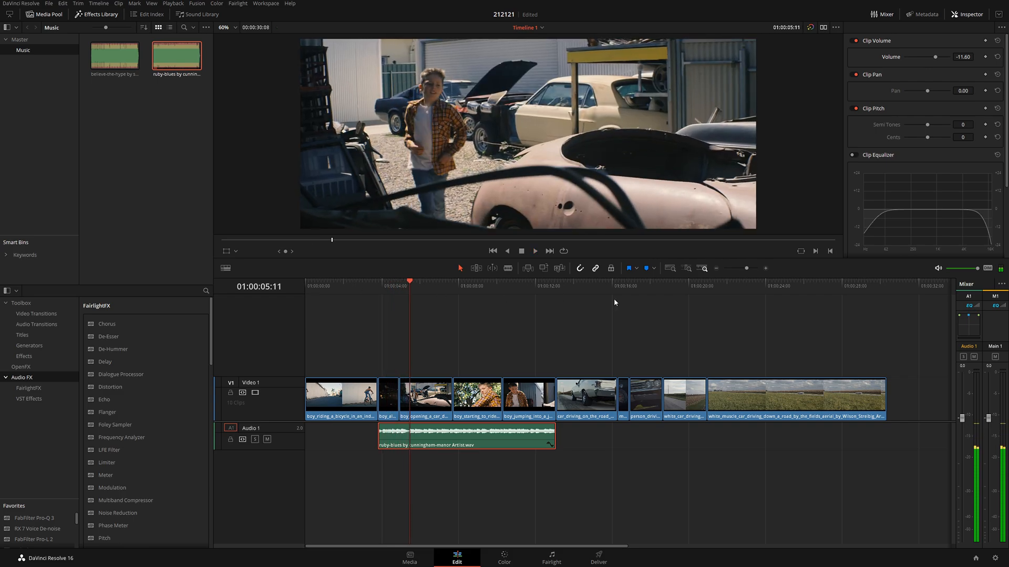
Step: Keyframe the ruby-blues volume at 01:00:04:22, drop it to -27.80 a few frames further on, and play the result
left_click(766, 268)
left_click(765, 268)
left_click(588, 287)
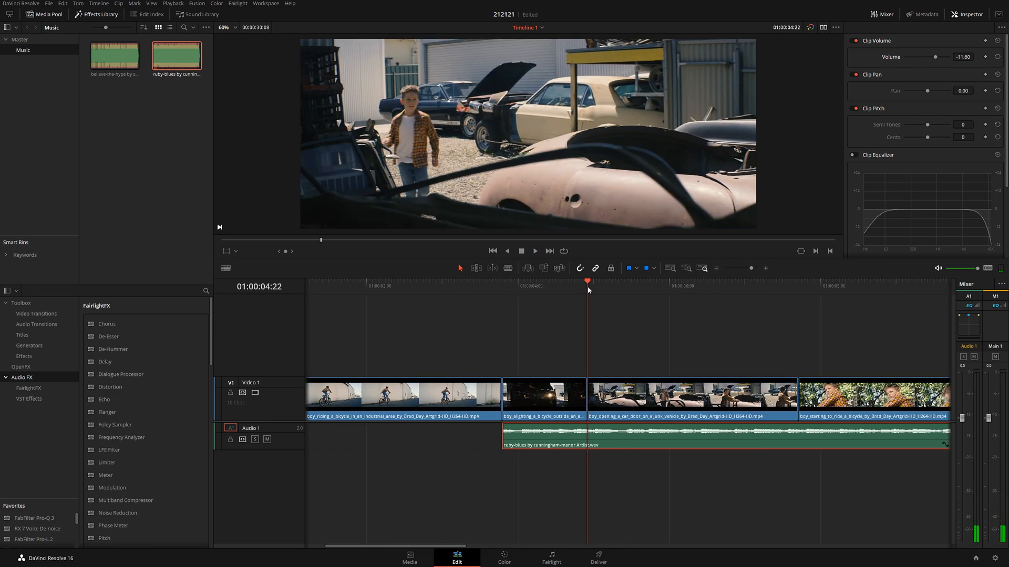
left_click(986, 57)
left_click(599, 284)
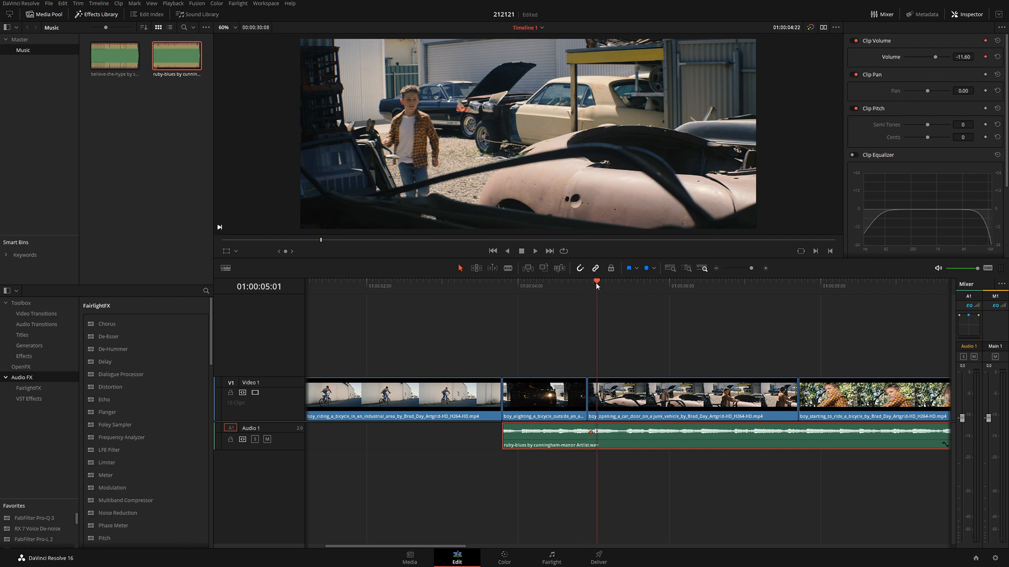
left_click_drag(964, 57, 923, 57)
key("space")
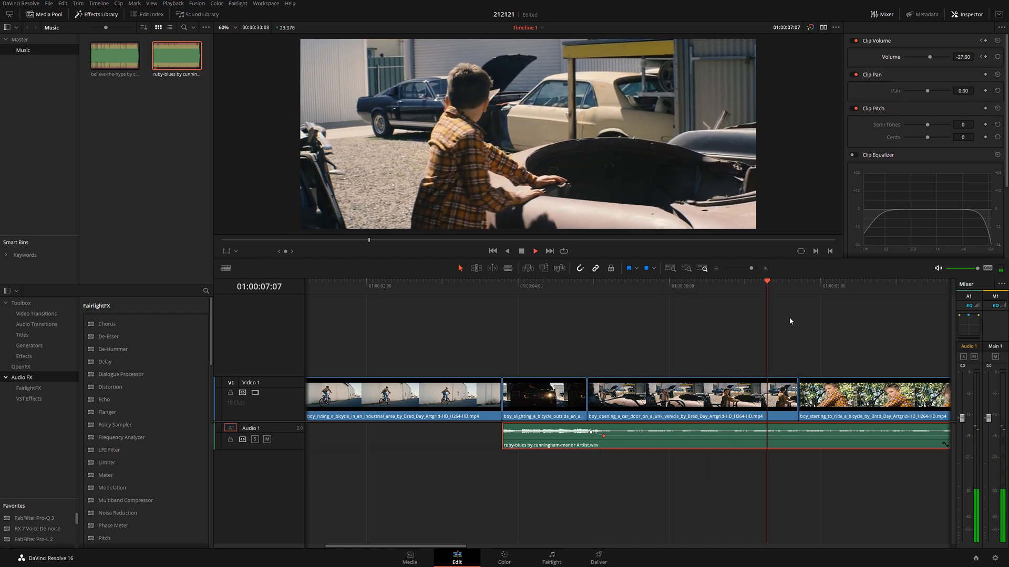
key("space")
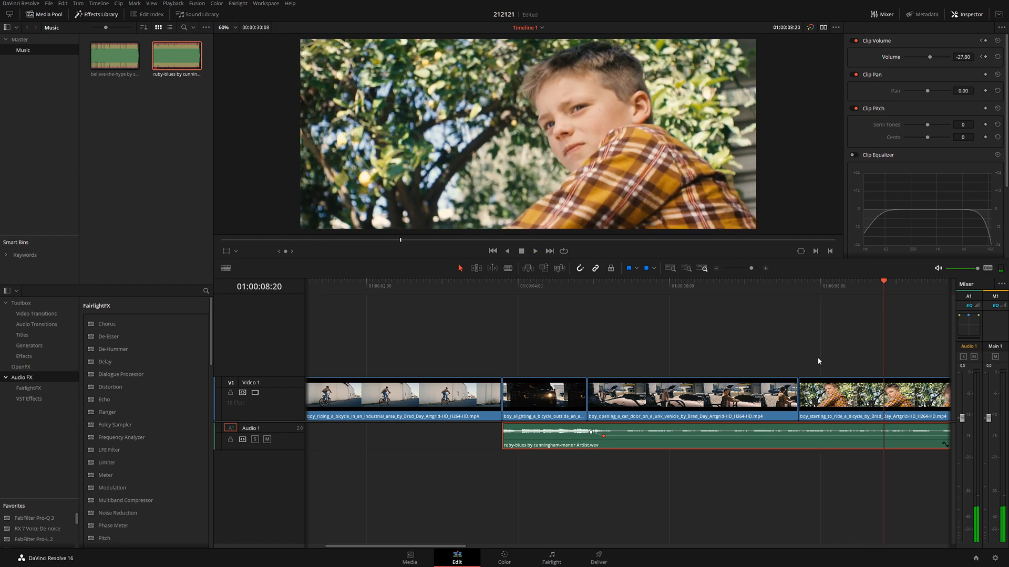
Step: Try lowering the ruby-blues volume to -31.80 at 01:00:05:03 and play the transition
left_click_drag(788, 293, 604, 293)
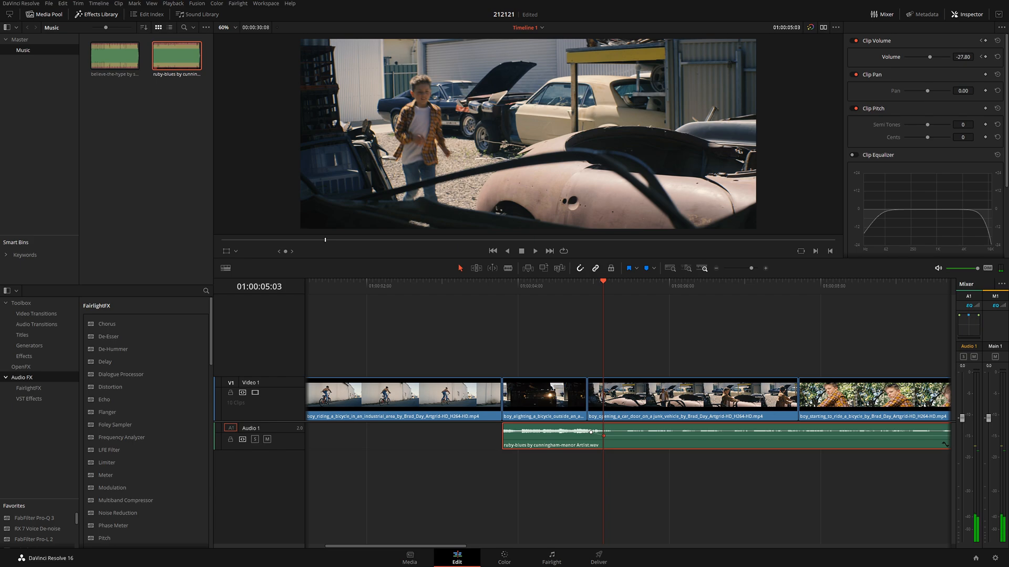
left_click_drag(605, 436, 605, 437)
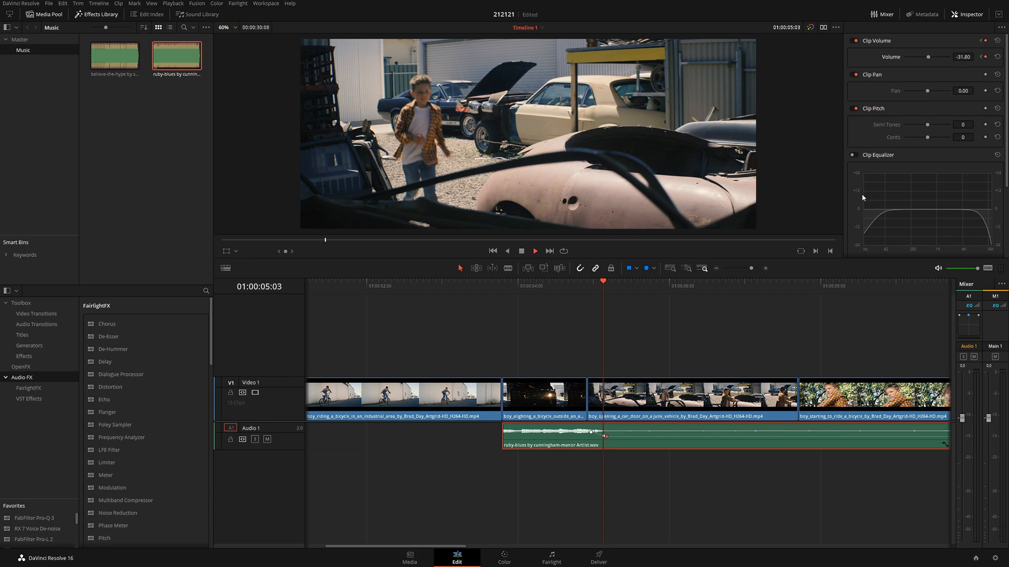
left_click(588, 281)
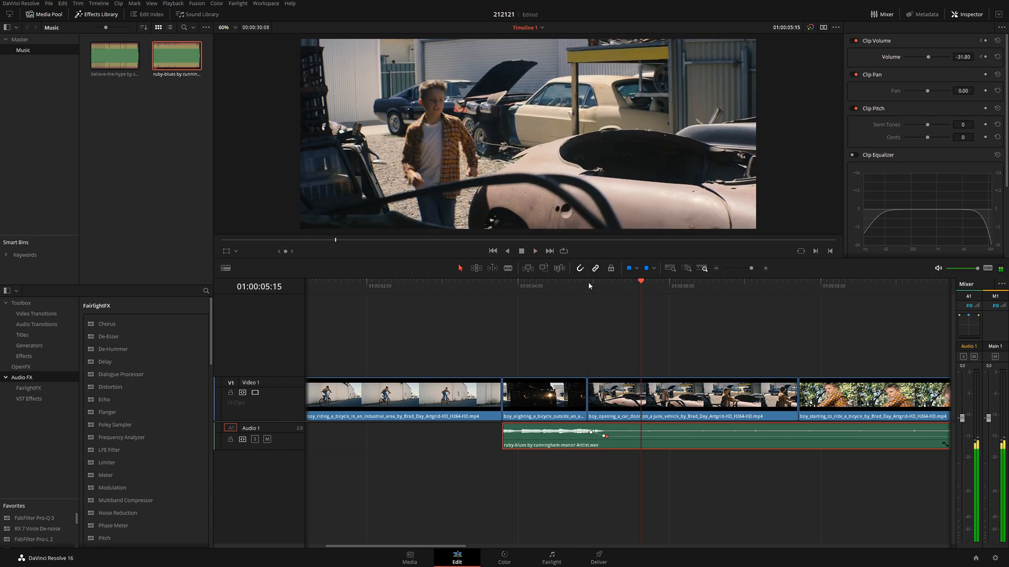
left_click(588, 281)
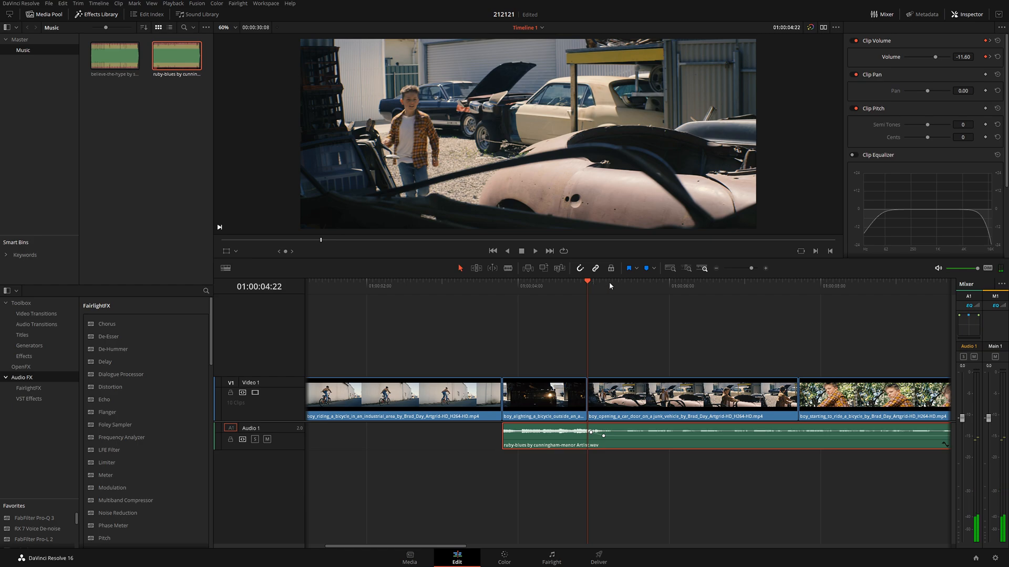
Step: Try lowering the ruby-blues volume to -31.00 just after the second keyframe and play across the cut into the car-door clip
left_click(604, 283)
left_click(766, 269)
left_click(766, 269)
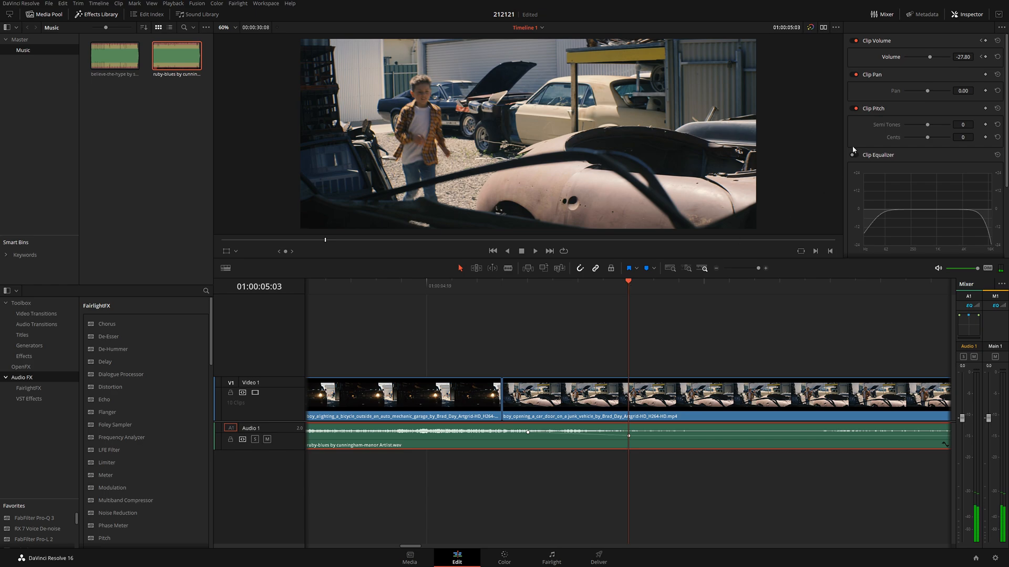
left_click_drag(960, 56, 946, 57)
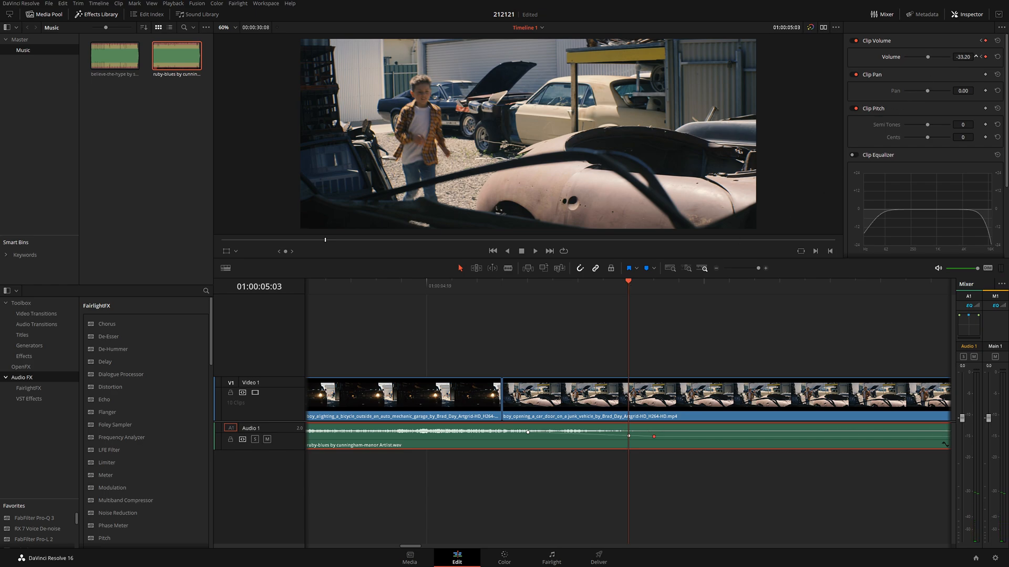
left_click(722, 286)
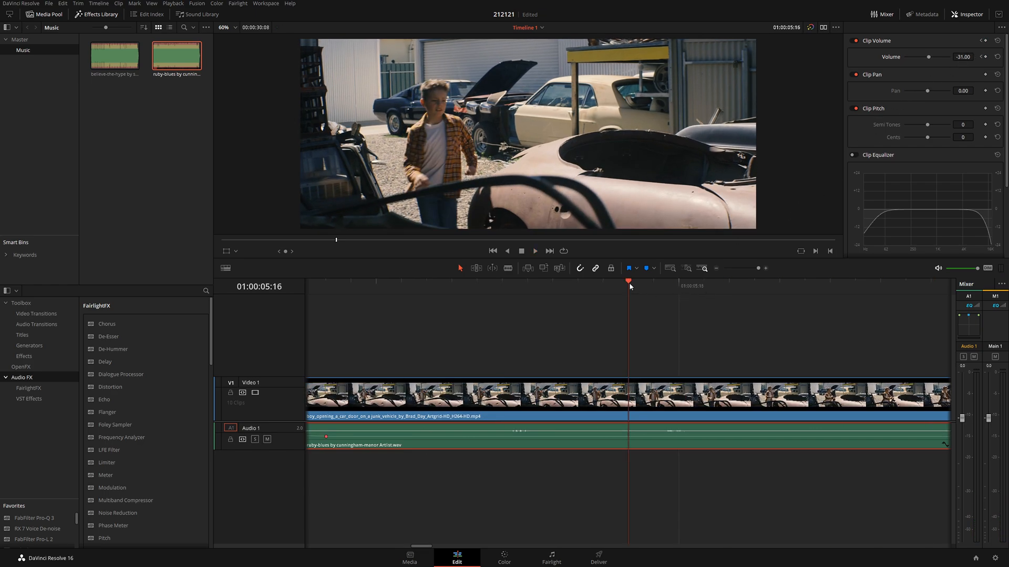
left_click(717, 268)
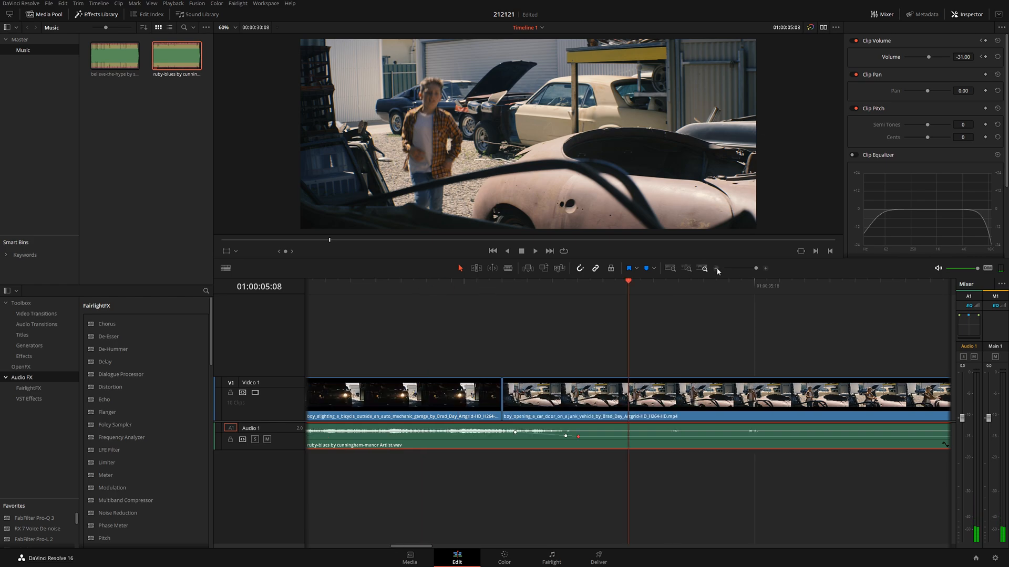
left_click_drag(565, 287, 331, 286)
key("space")
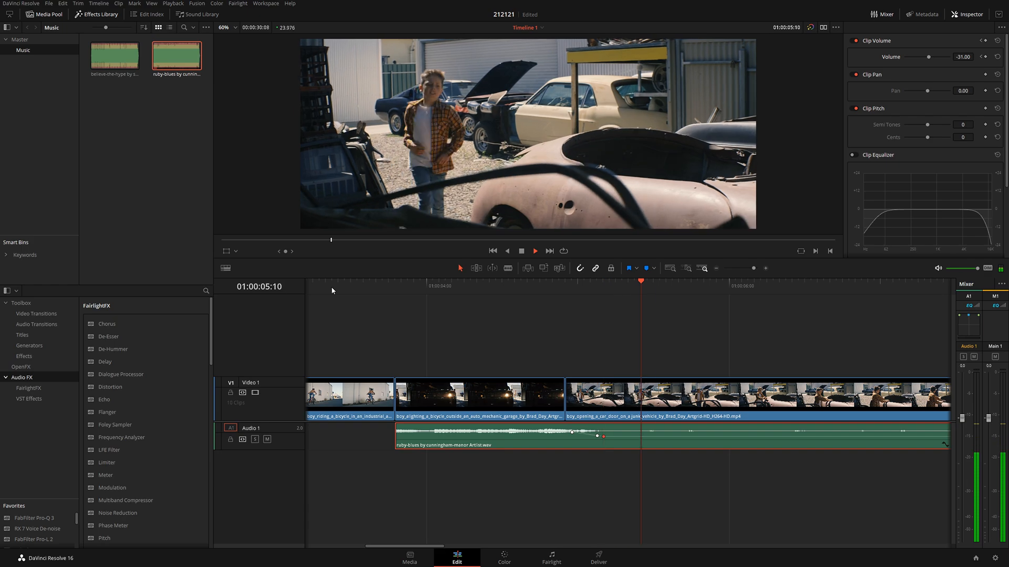
key("space")
Step: Try dropping the ruby-blues volume to -86.00 at 01:00:05:04, play it, and remove the extra volume keyframes
left_click(601, 285)
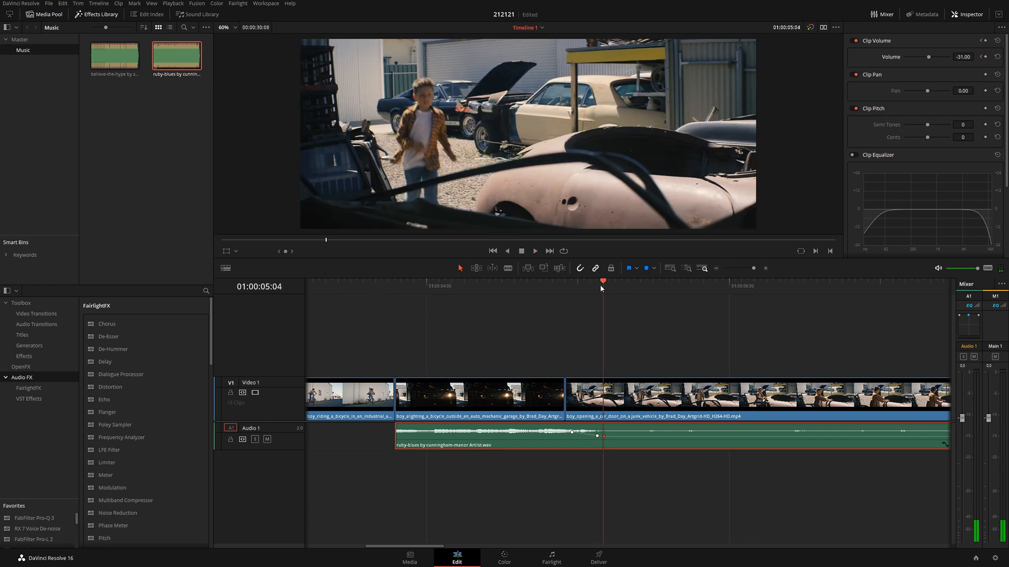
left_click_drag(962, 57, 924, 57)
key("space")
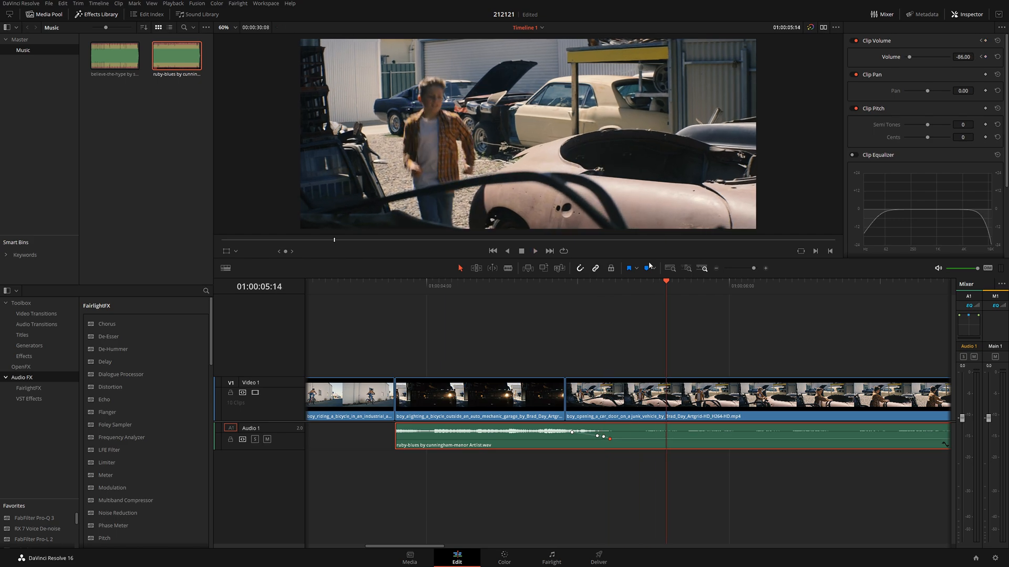
left_click(603, 286)
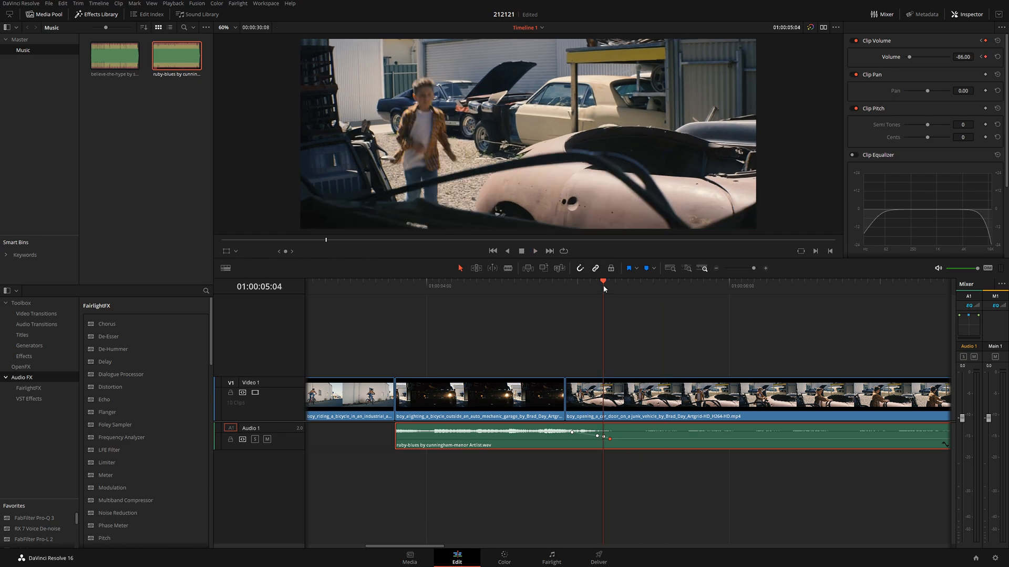
key("Delete")
Step: Try a further ruby-blues volume drop at 01:00:05:03, play it, and undo the drop down to the first keyframe
left_click_drag(591, 295, 598, 294)
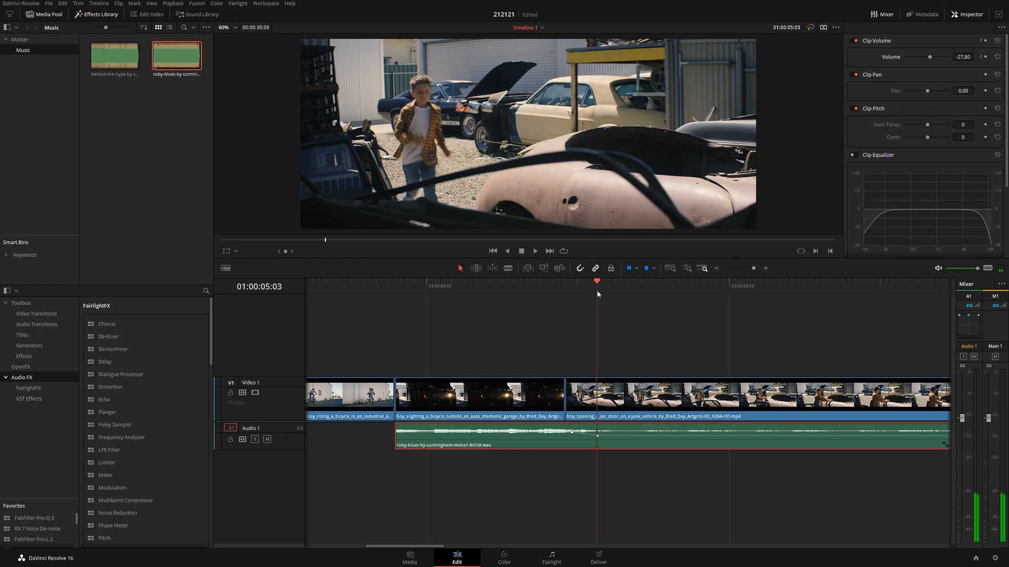
left_click(765, 269)
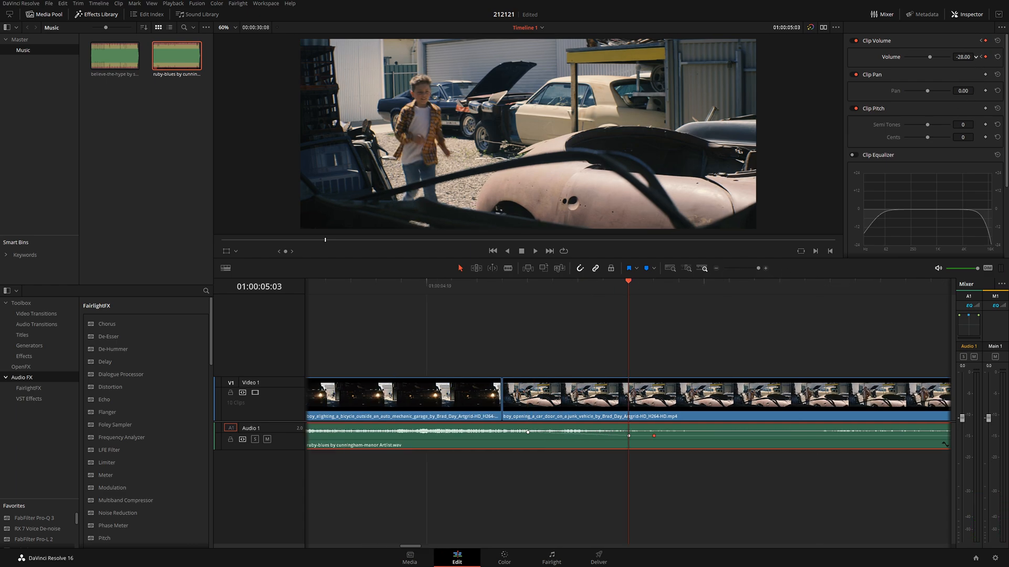
left_click_drag(962, 57, 934, 57)
key("space")
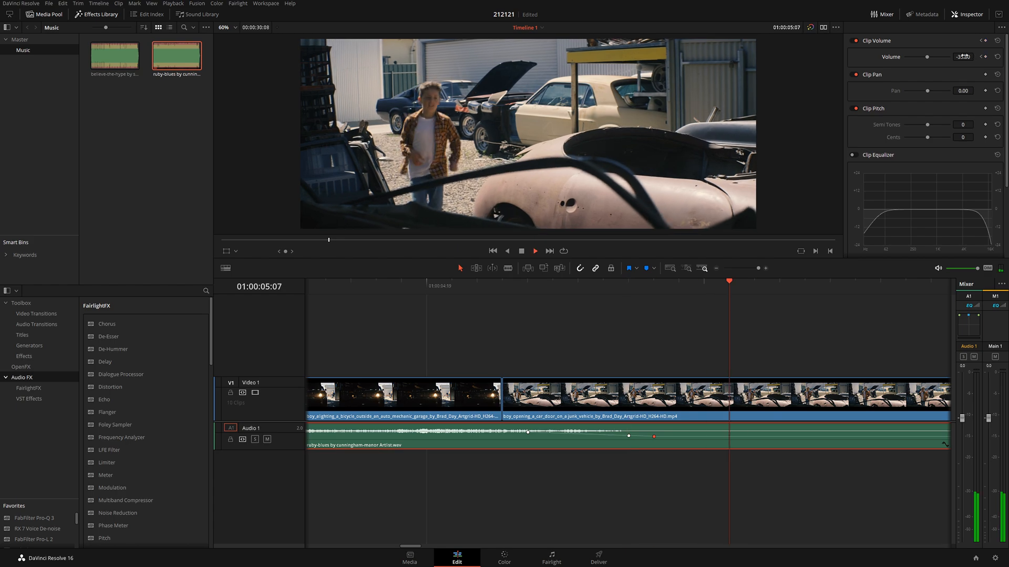
key("ctrl+z")
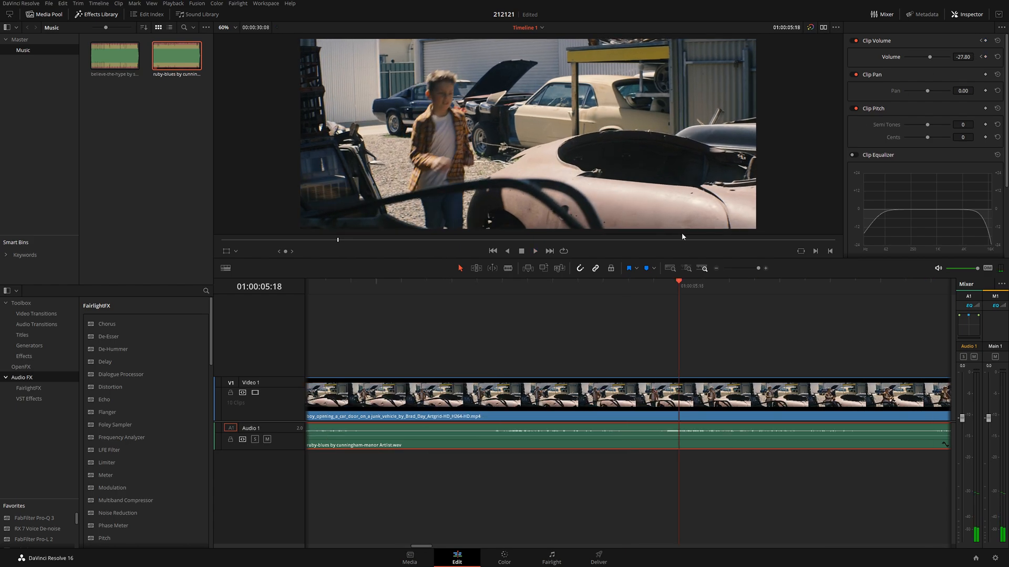
key("ctrl+z")
Step: Try adjusting the volume keyframes directly on the ruby-blues clip just after 01:00:04:22, and undo the adjustments
mouse_move(759, 268)
left_mouse_down()
mouse_move(743, 269)
mouse_move(754, 270)
left_mouse_up()
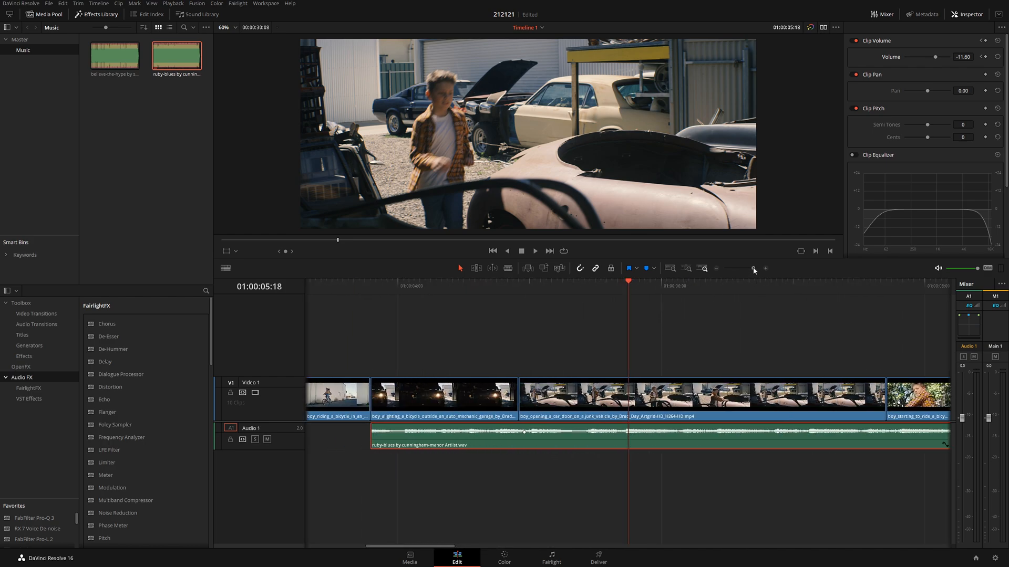
left_click(518, 284)
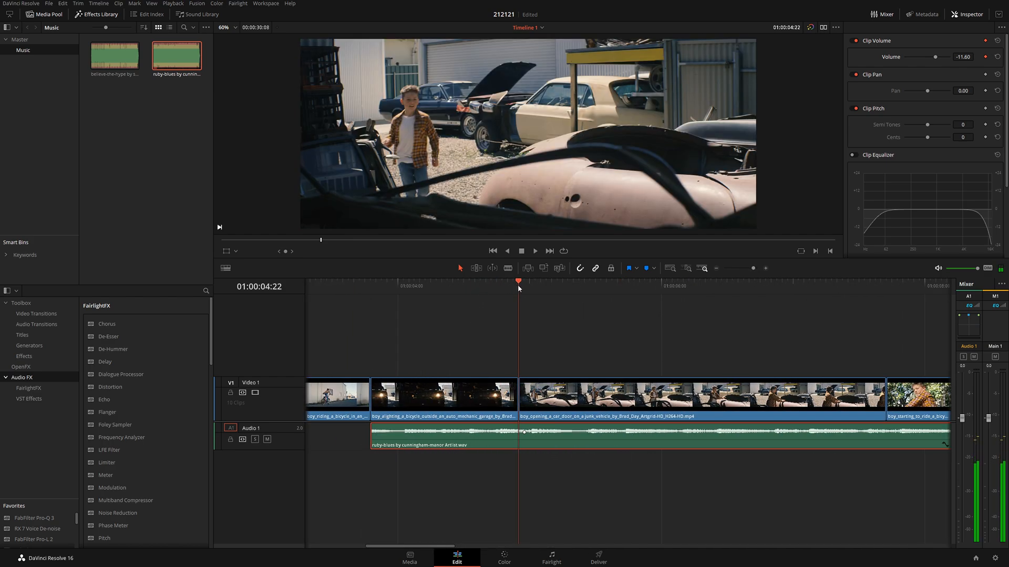
left_click(766, 269)
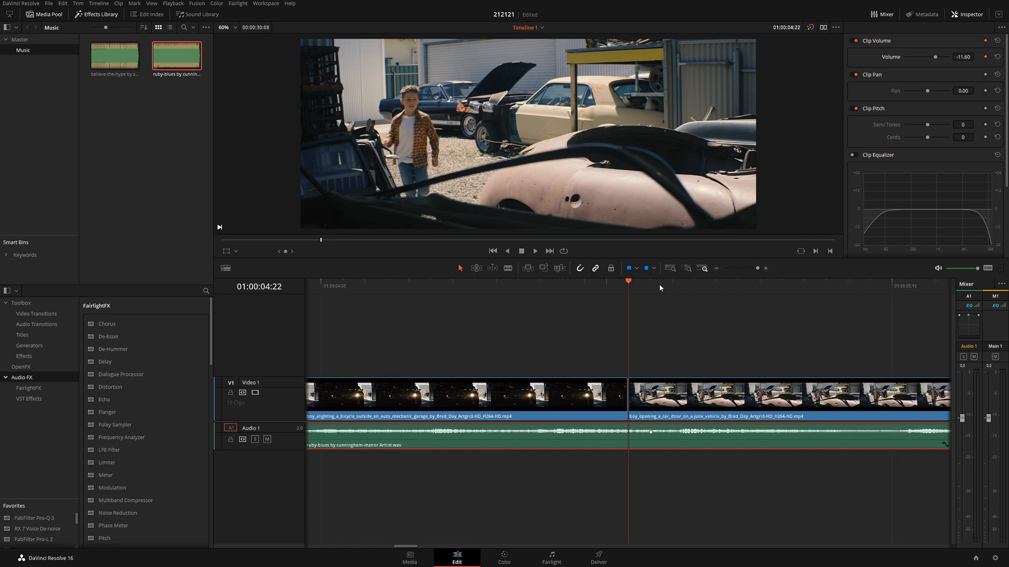
left_click(694, 286)
key("Up")
left_click(679, 284)
key("Up")
left_click(650, 432)
left_click_drag(650, 432, 651, 434)
key("ctrl+z")
left_click_drag(680, 433, 680, 436)
key("ctrl+z")
Step: Delete the ruby-blues clip from Audio 1 and place a fresh copy of the track at the second video clip's start
key("Delete")
key("shift+z")
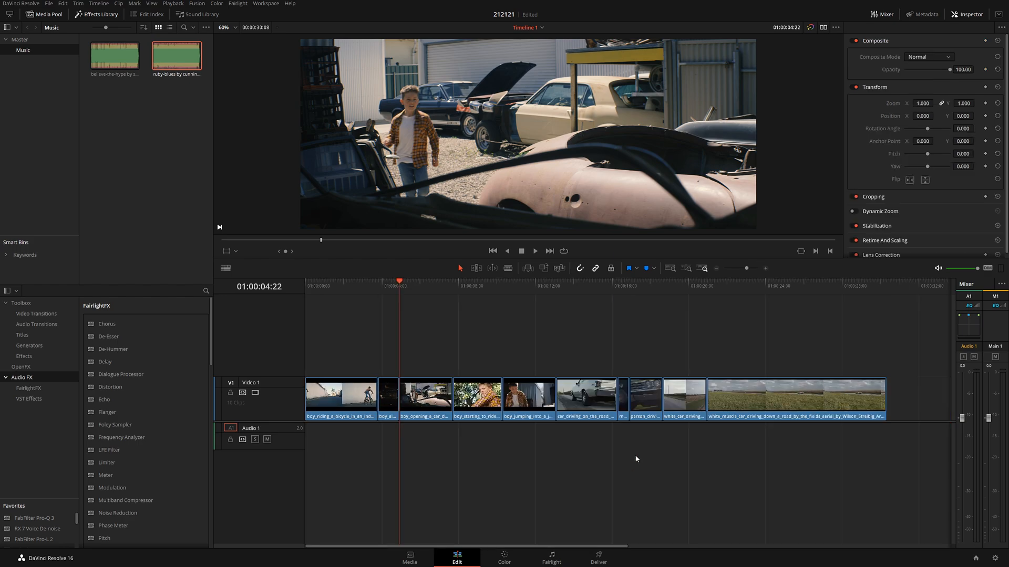
left_click_drag(169, 46, 377, 437)
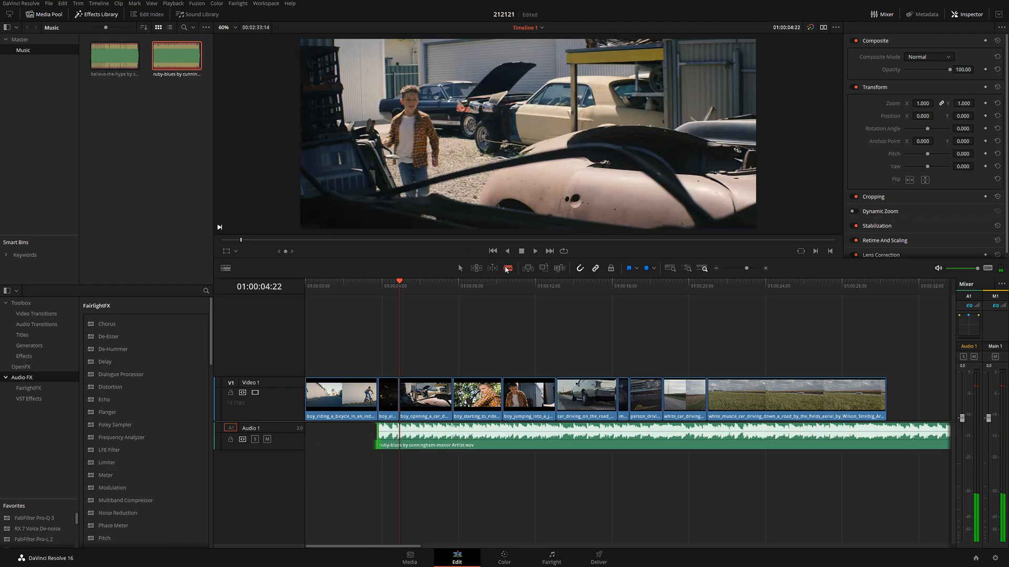
Step: Cut the ruby-blues track at 01:00:04:22, where the car-door clip starts, and delete the part after the cut
key("b")
left_click(401, 434)
key("a")
left_click_drag(464, 484, 450, 456)
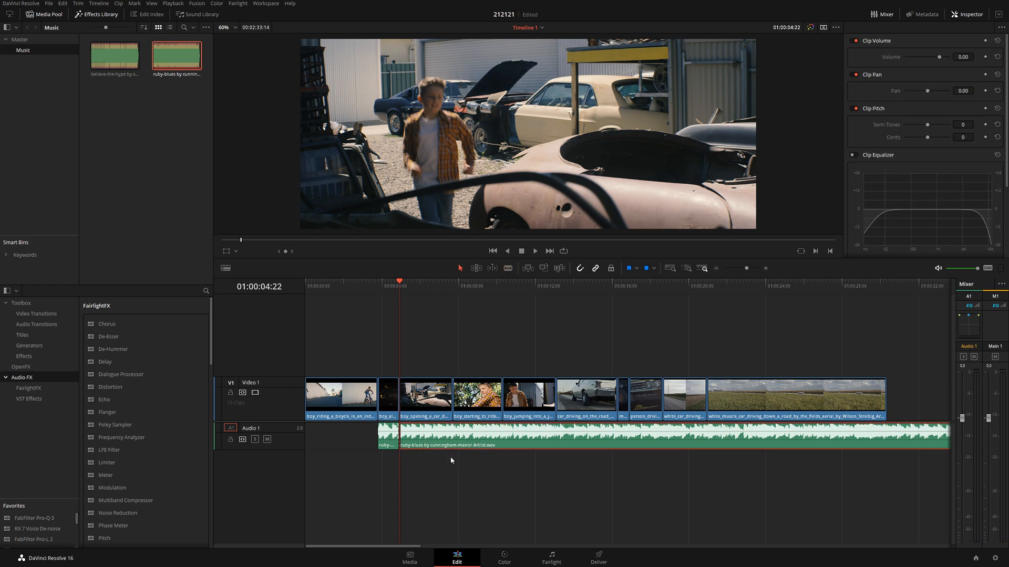
key("Delete")
Step: Extend the end of the short ruby-blues clip past 01:00:04:22 into the first half of the car-door clip
left_click(766, 269)
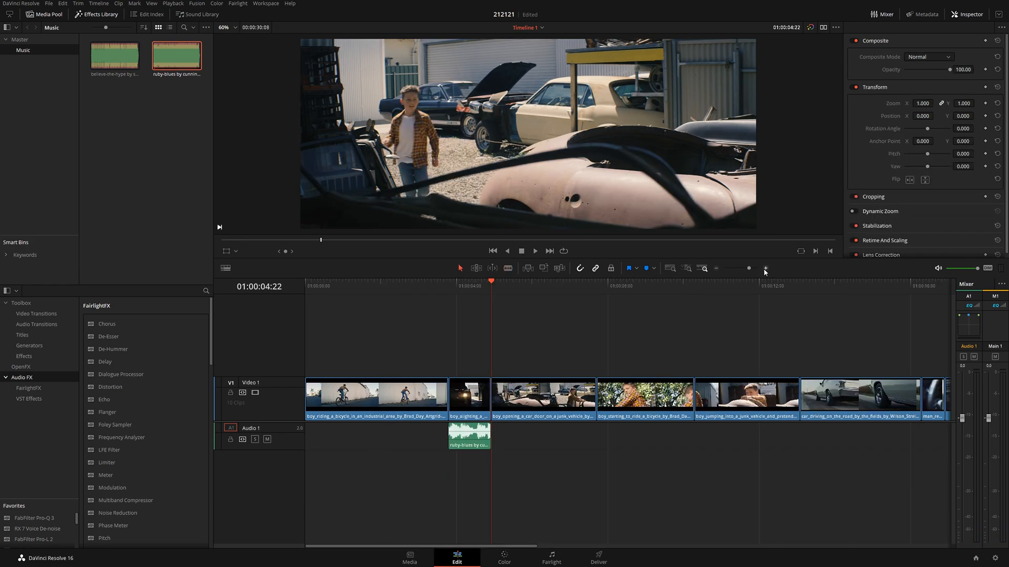
left_click(766, 269)
left_click(451, 284)
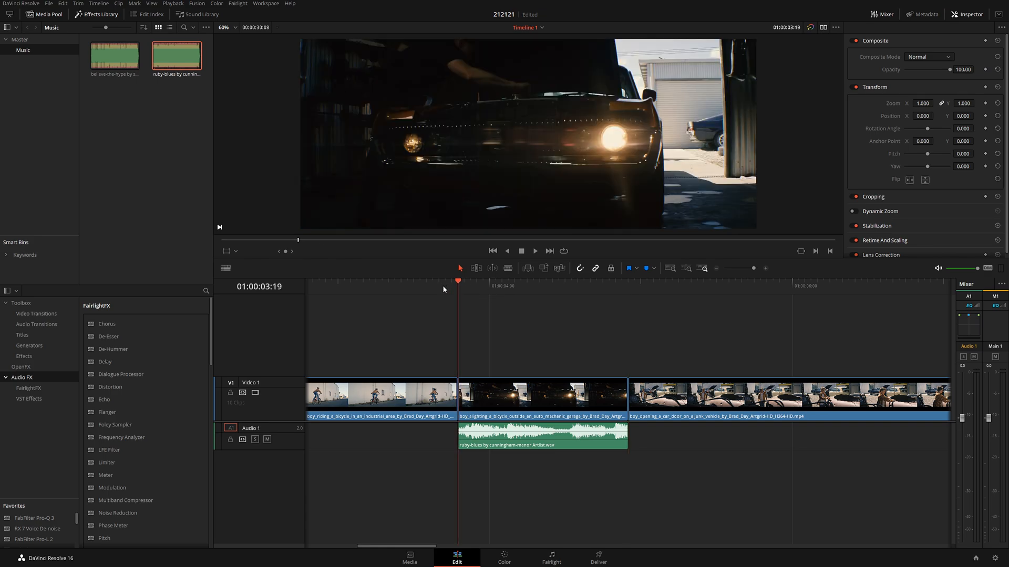
left_click(501, 288)
left_click_drag(625, 443, 742, 443)
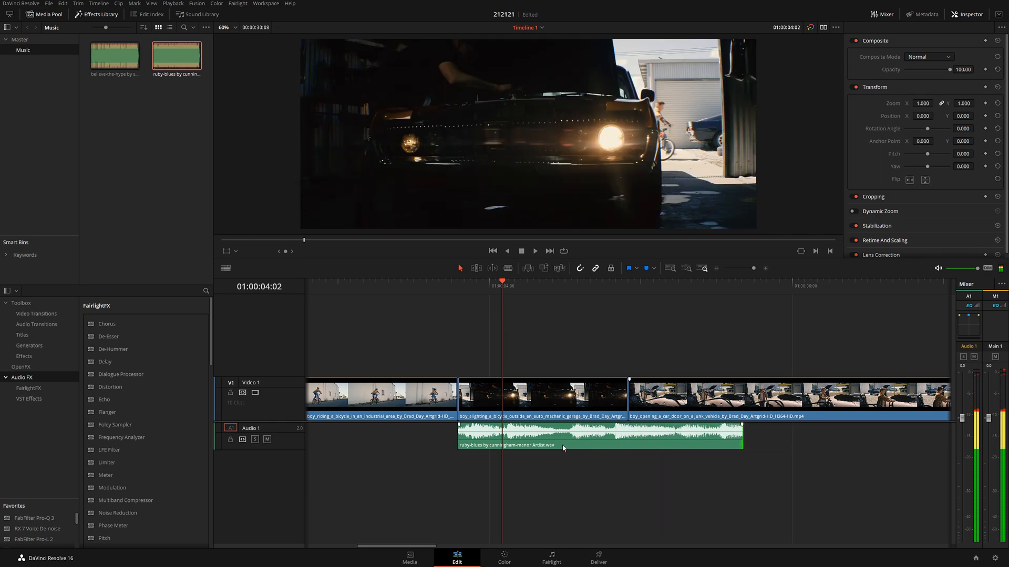
Step: Set the ruby-blues clip's volume to -9.20 and play it from 01:00:03:15
left_click(563, 448)
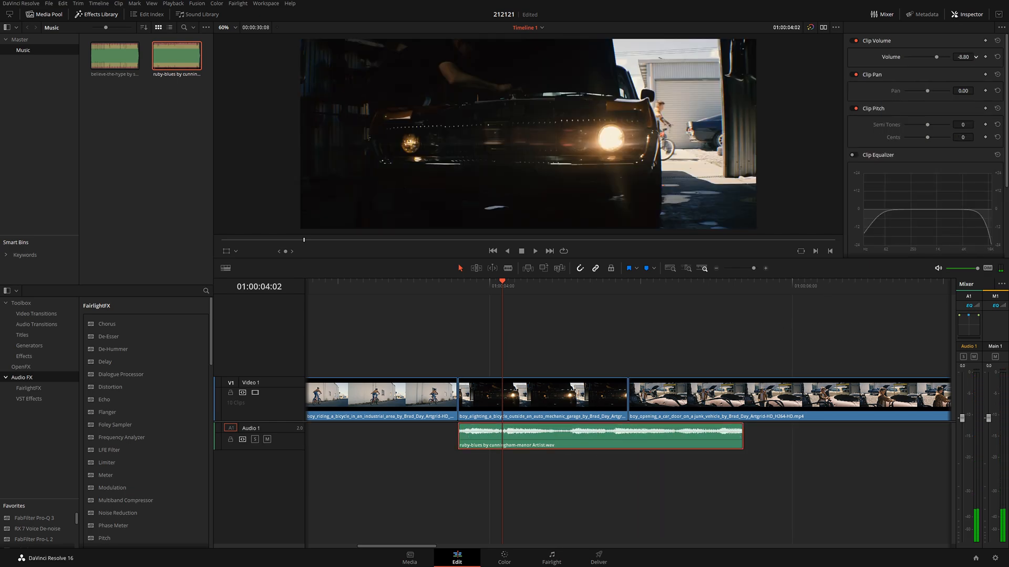
left_click_drag(976, 57, 973, 57)
left_click_drag(447, 285, 432, 283)
key("space")
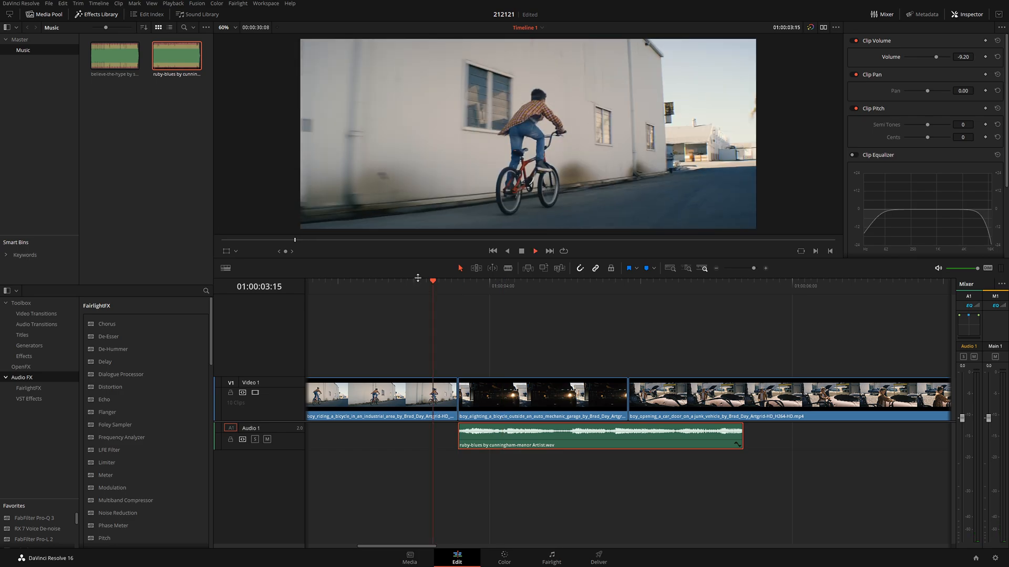
key("space")
Step: Cut the ruby-blues clip at 01:00:04:22, the start of the car-door clip, keeping both pieces
left_click(627, 282)
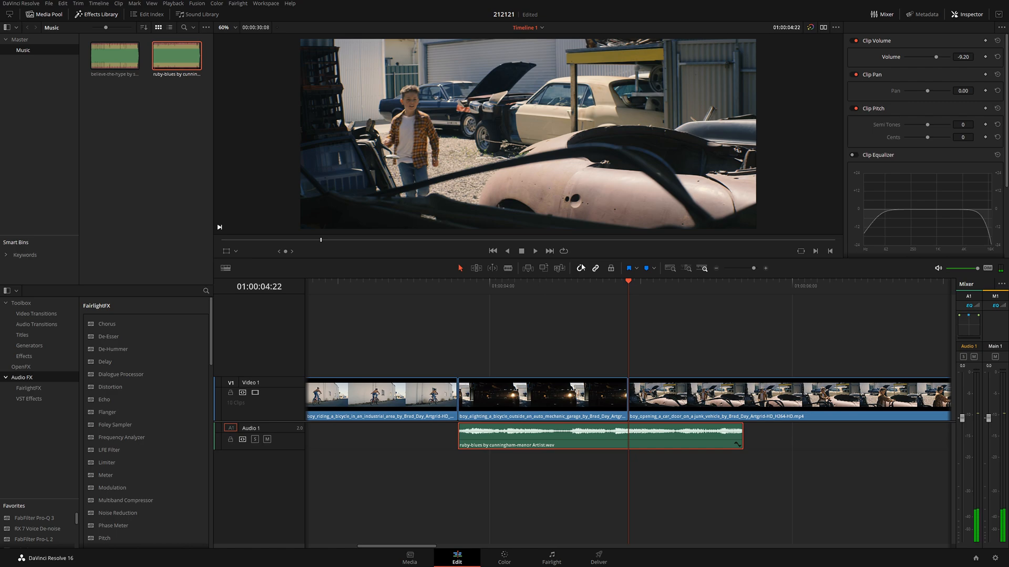
key("b")
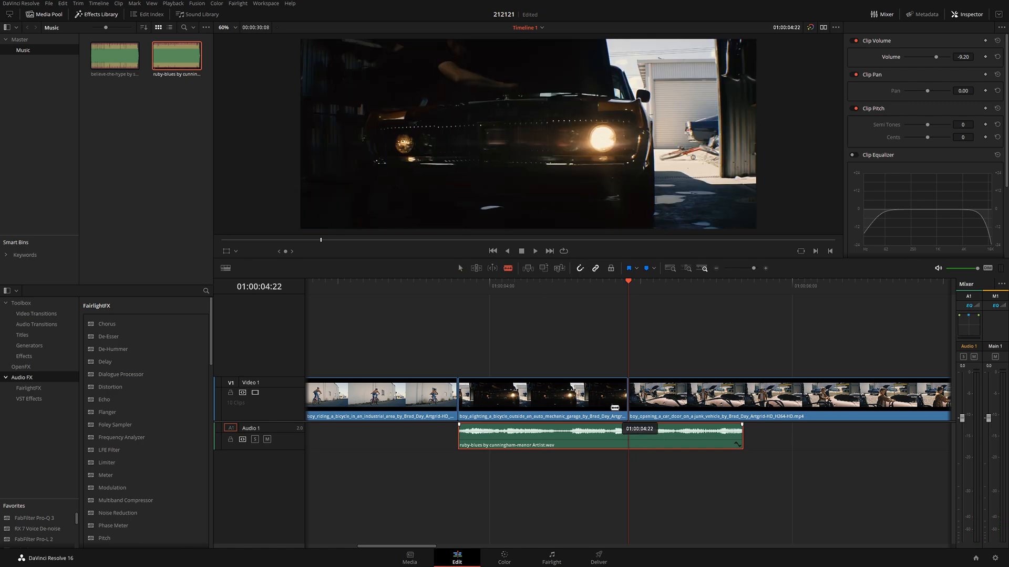
left_click(627, 430)
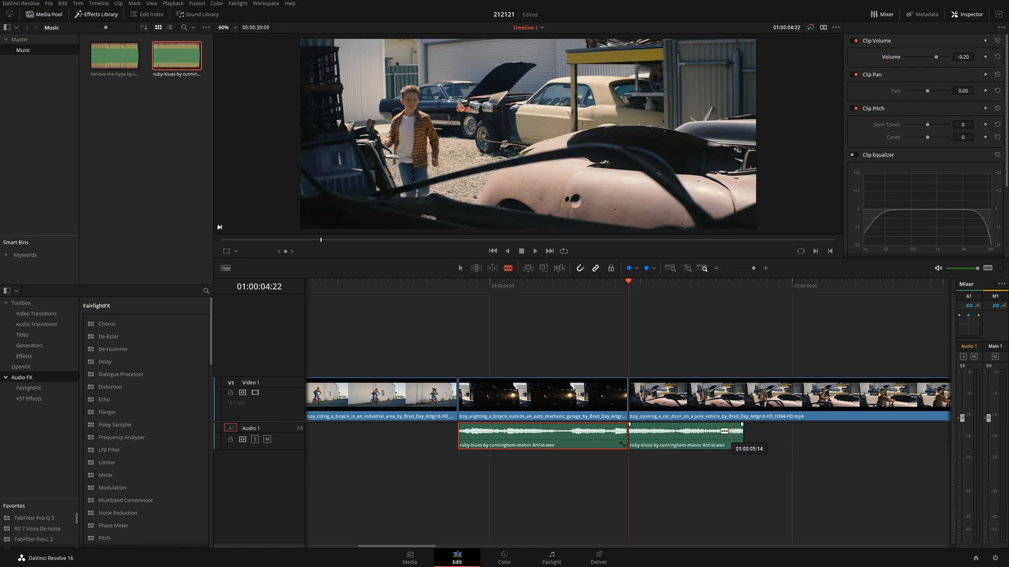
Step: Extend the second ruby-blues clip on Audio 1 to the start of the car-driving video clip
left_click(716, 269)
left_click_drag(685, 441, 900, 440)
left_click(716, 269)
left_click_drag(627, 442, 799, 442)
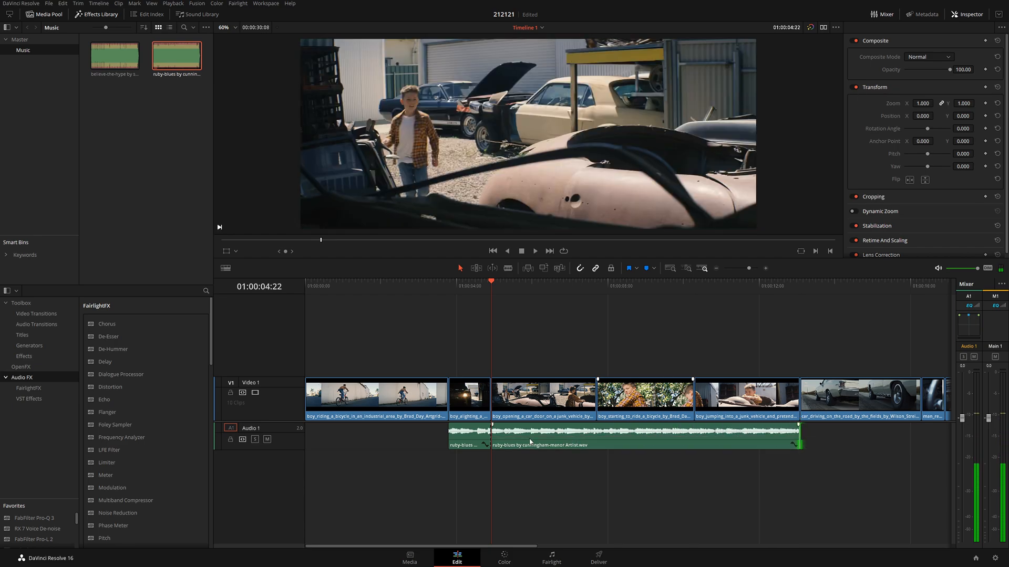
Step: Lower the volume of the extended ruby-blues clip to below -42 dB and play it back
left_click(591, 438)
left_click_drag(965, 57, 841, 58)
key("space")
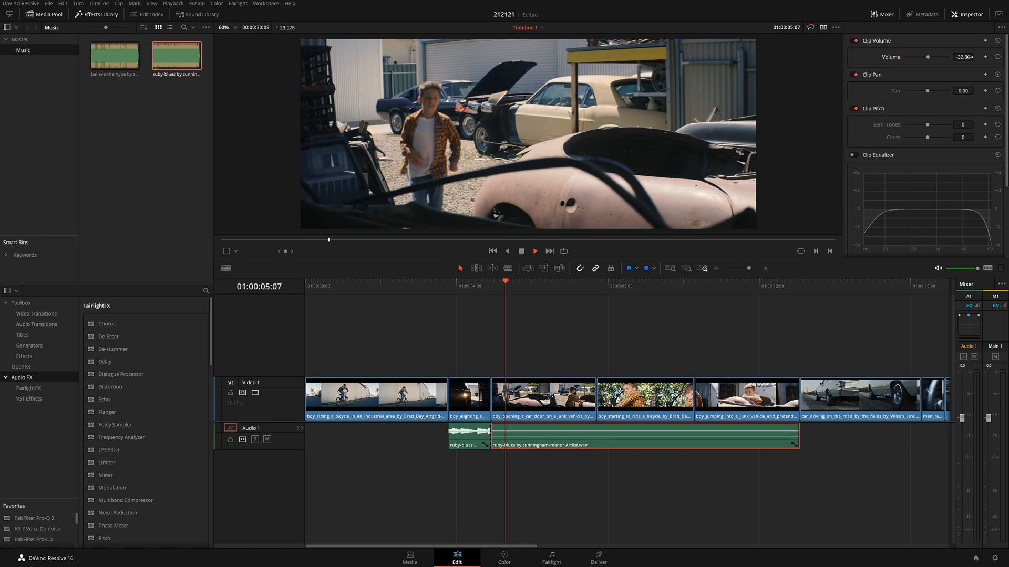
left_click(768, 268)
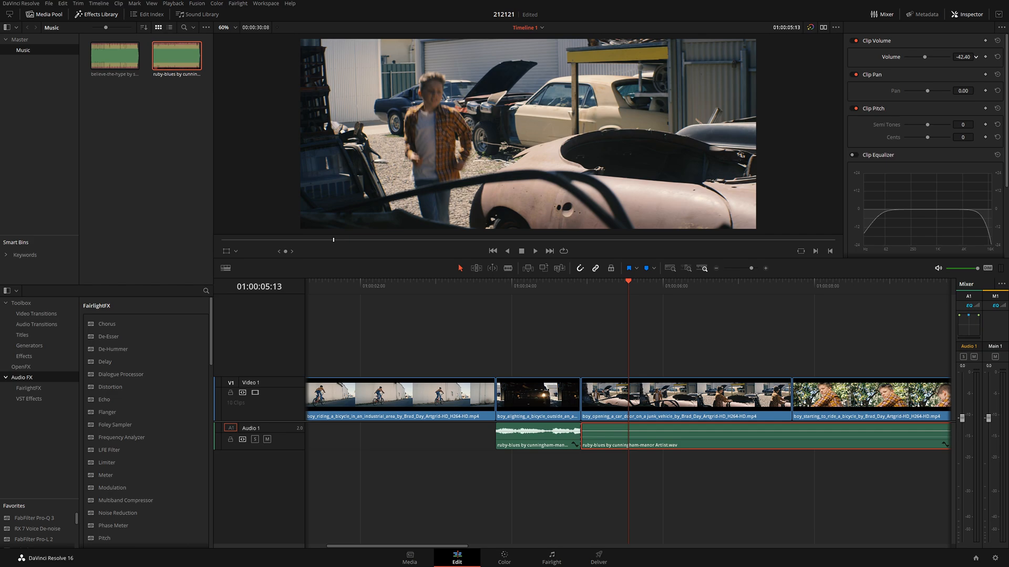
key("space")
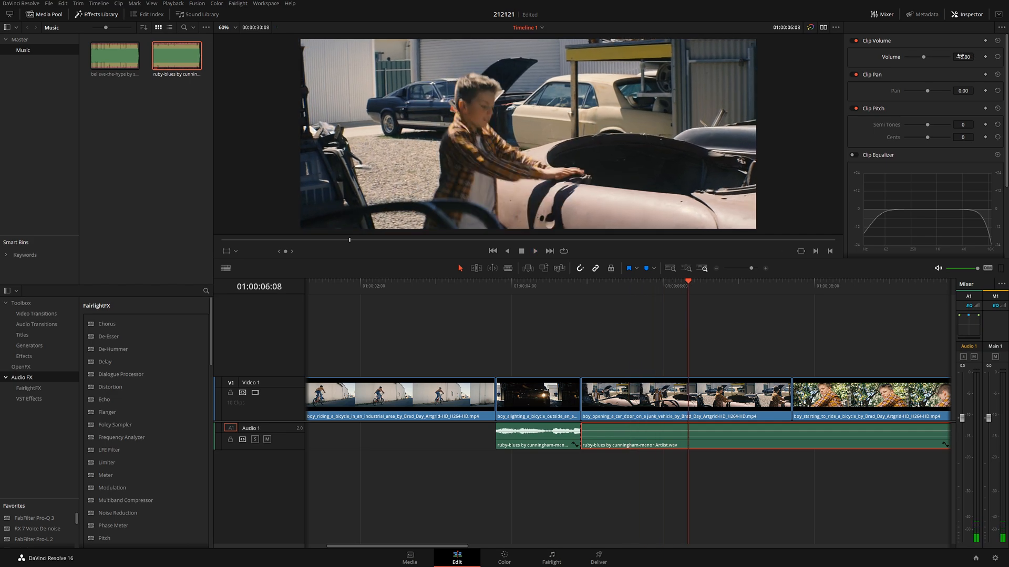
Step: Set the volume of the short first ruby-blues clip to -18.80 and play across the cut
left_click(539, 288)
left_click(547, 444)
left_click_drag(963, 57, 945, 62)
left_click(485, 284)
key("space")
left_click_drag(485, 284, 527, 286)
Step: Rename the Audio 1 track as garage
double_click(249, 428)
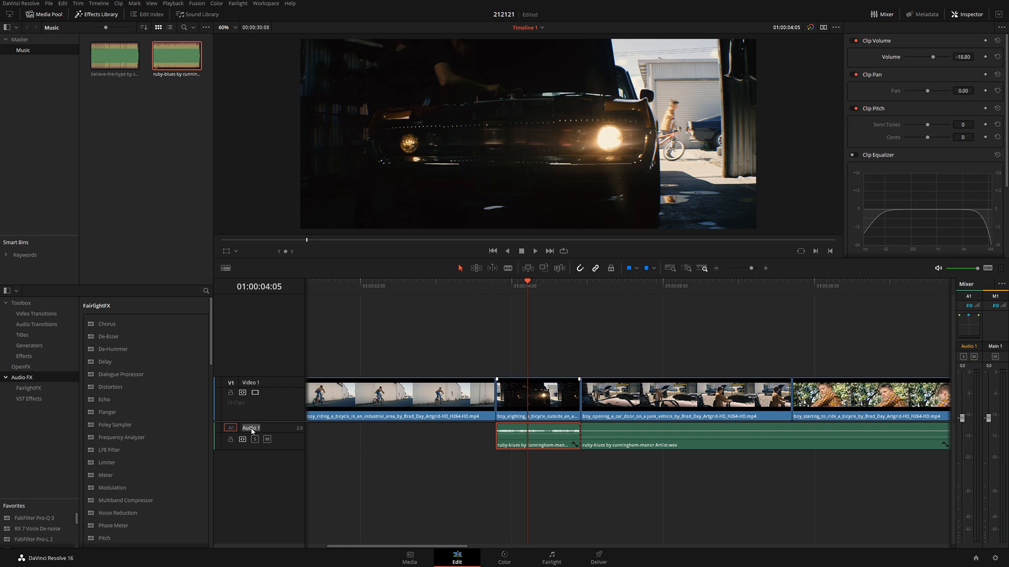
type("garage")
key("Return")
Step: Switch to the Fairlight page, enlarge the garage track and add the FabFilter Pro-Q 3 effect to it
left_click(549, 564)
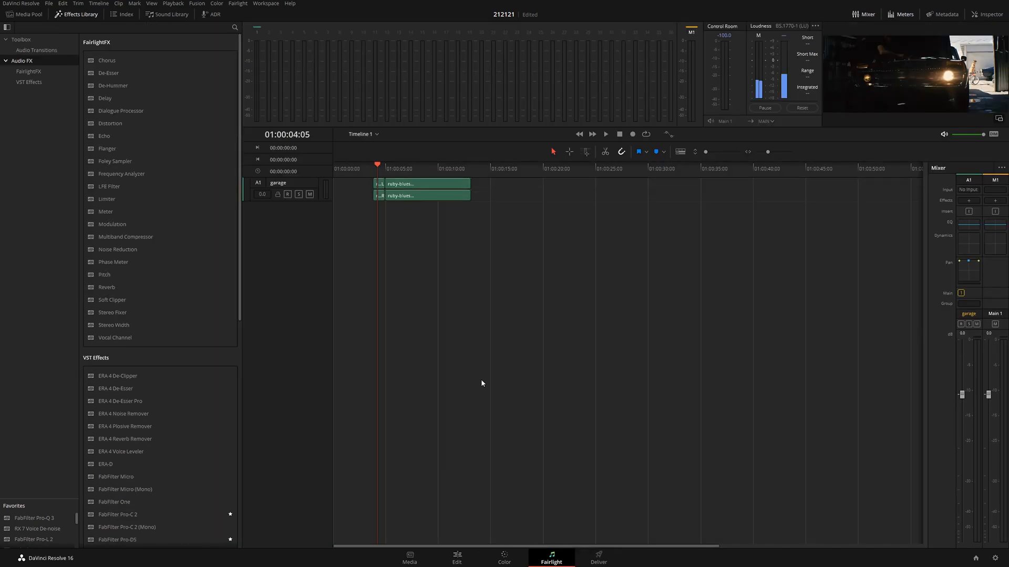
left_click_drag(310, 202, 305, 318)
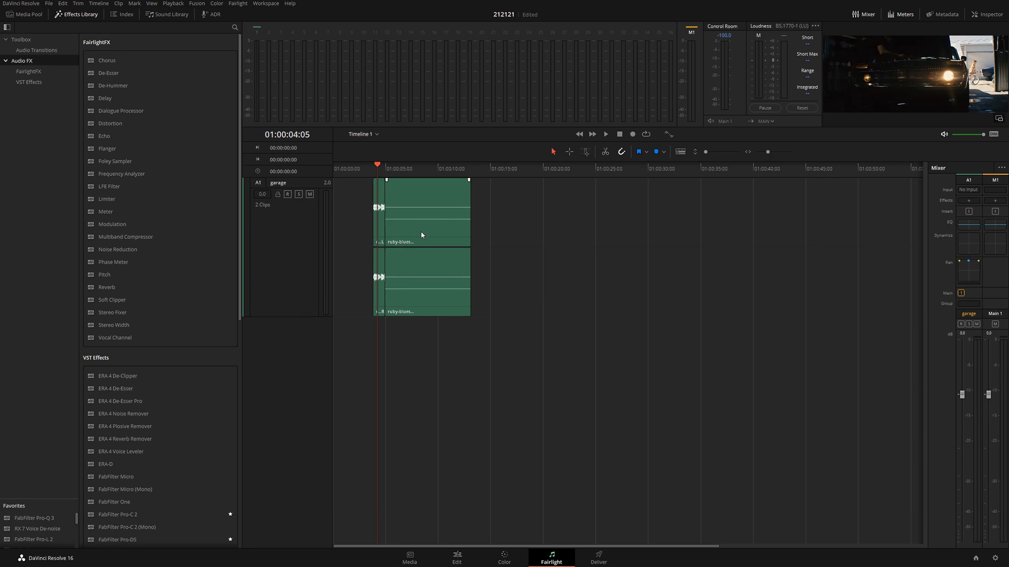
left_click(969, 201)
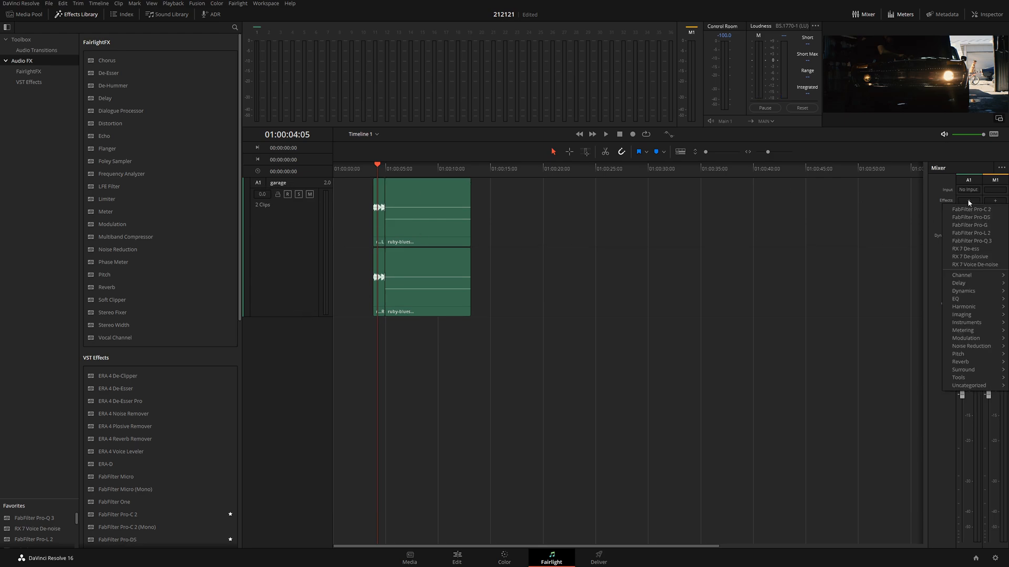
left_click(972, 241)
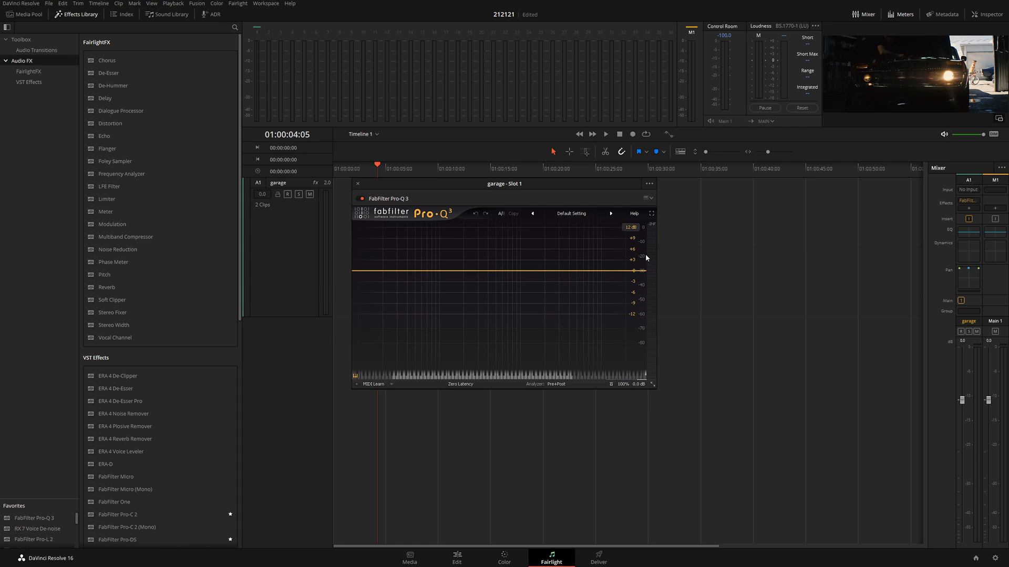
left_click_drag(421, 185, 129, 267)
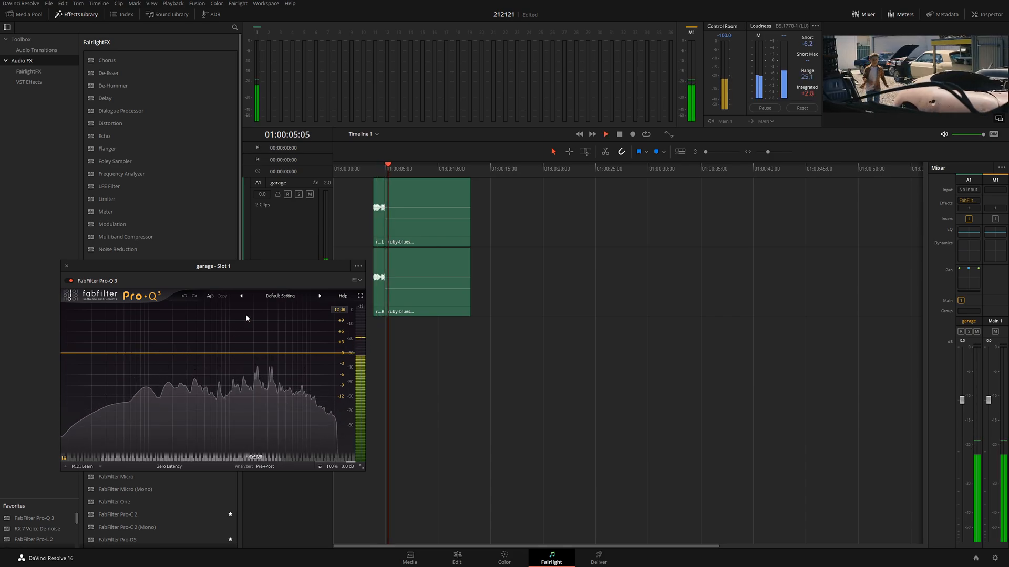
Step: Play the clips through Pro-Q 3 and add a bell boost of about 9 dB near 3.4 kHz with Q 0.642
key("space")
left_click(372, 167)
key("space")
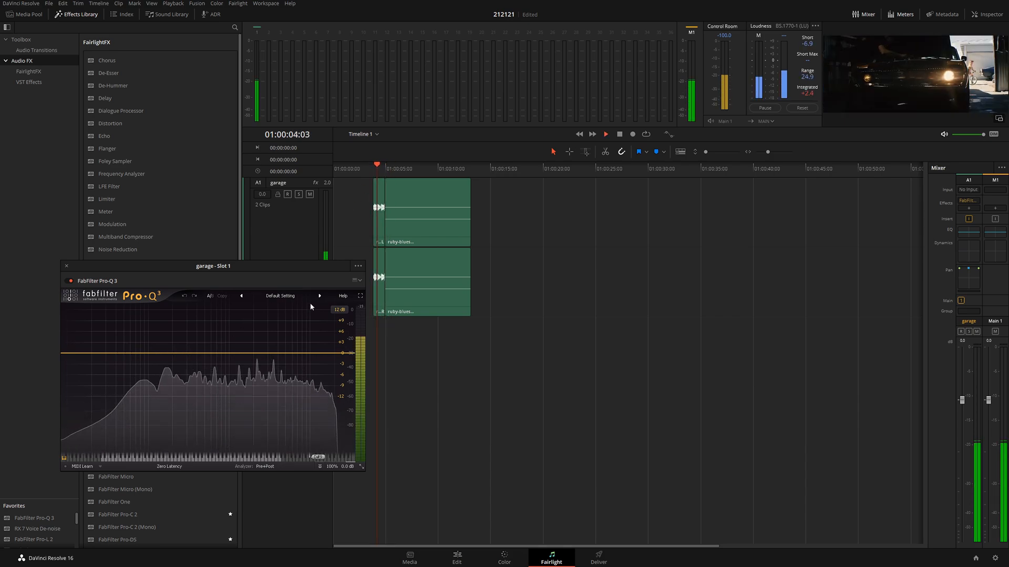
key("space")
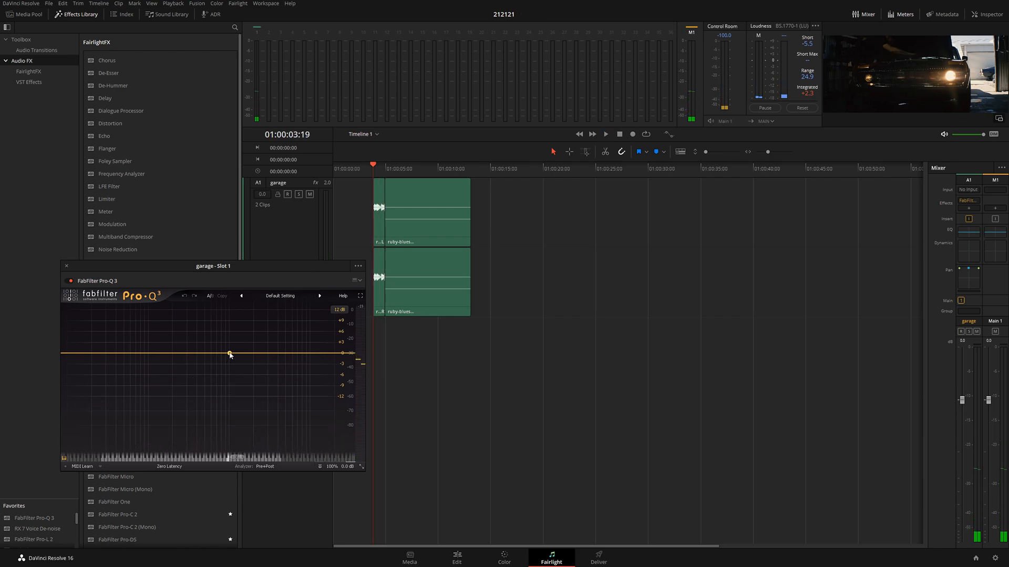
left_click_drag(264, 354, 273, 321)
scroll(292, 428, "down", 5)
scroll(293, 428, "up", 3)
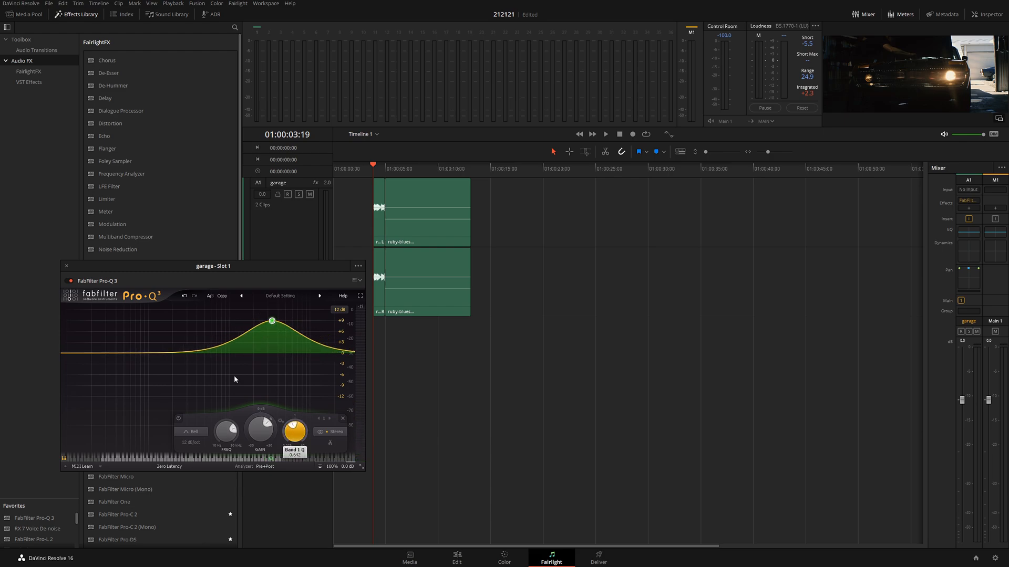
Step: Add a bell cut of about 12 dB in the mids and a high shelf of about -20 dB near 5.8 kHz
left_click_drag(202, 353, 204, 397)
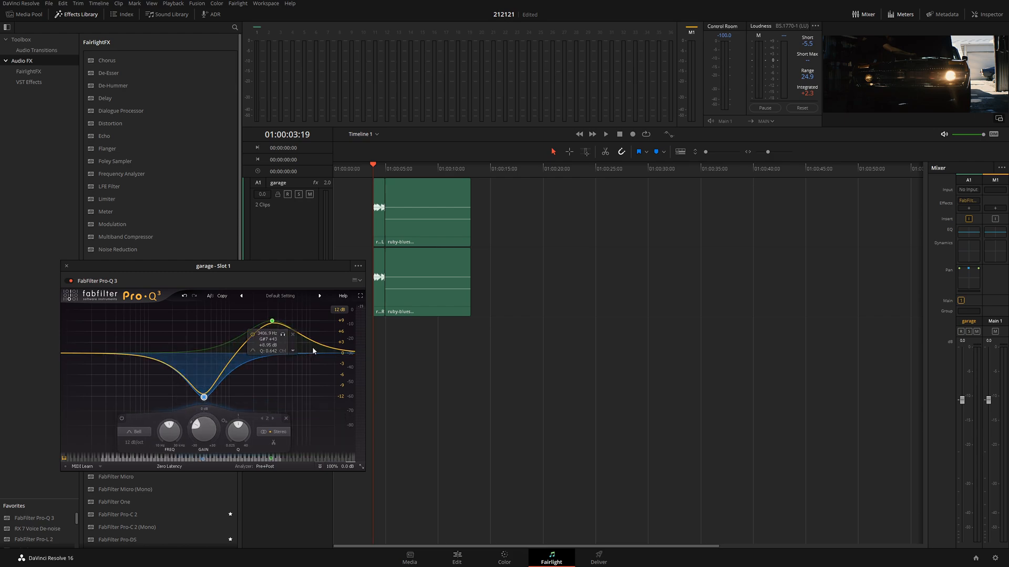
left_click_drag(321, 344, 292, 419)
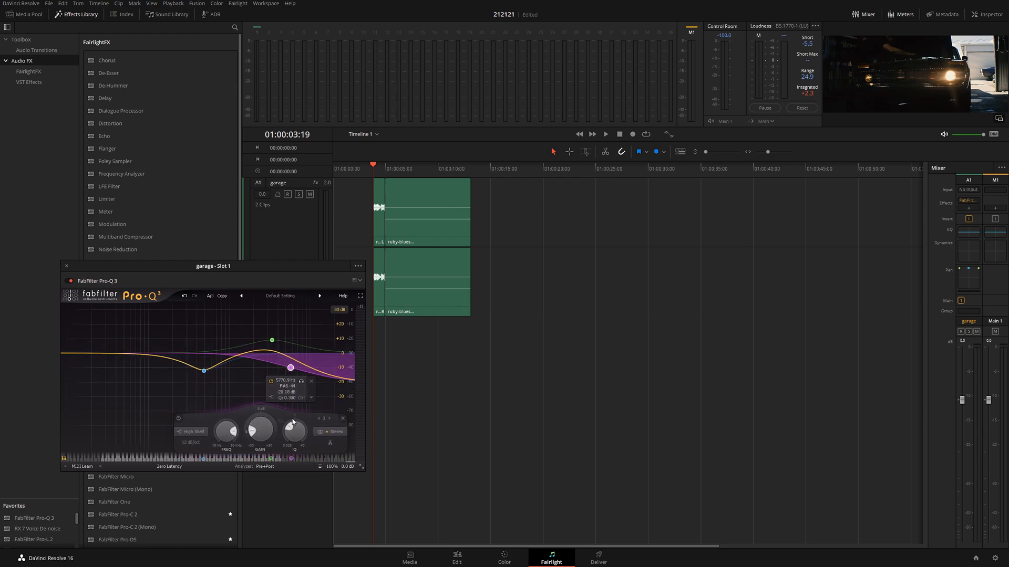
Step: Raise the bell boost to about 27 dB near 3.2 kHz and play the garage track to hear the EQ
left_click_drag(272, 340, 269, 315)
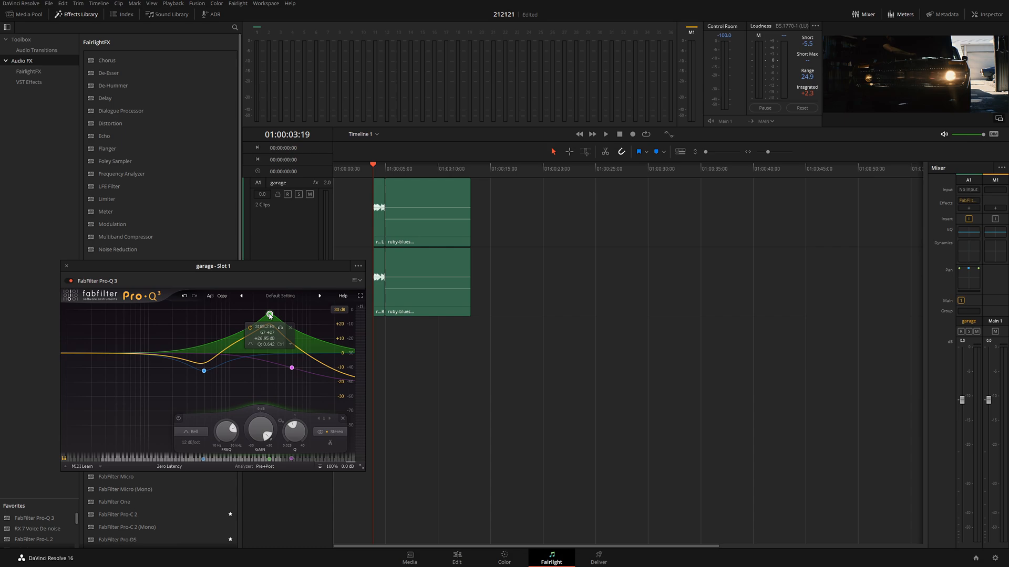
key("space")
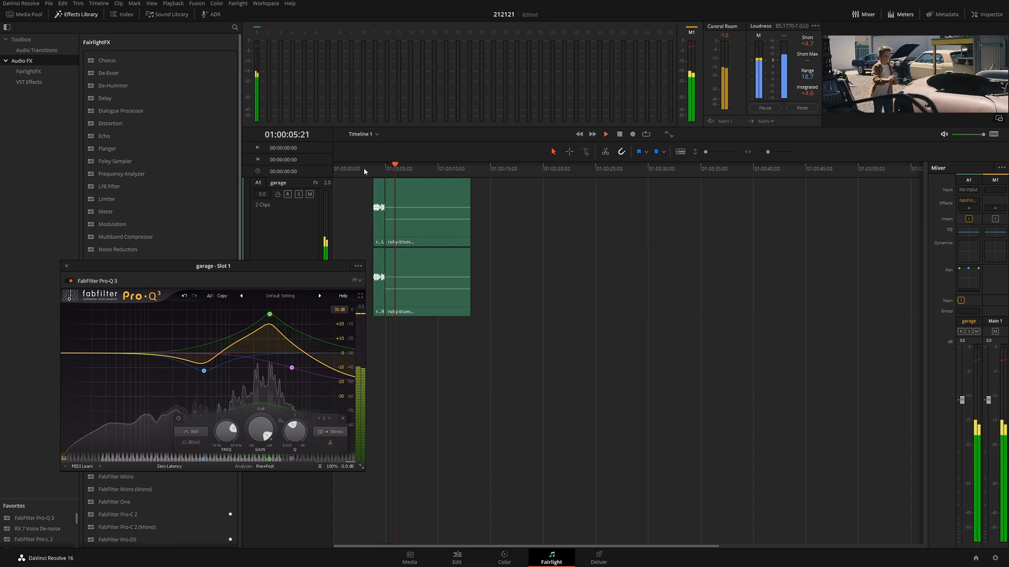
key("space")
left_click(368, 169)
key("space")
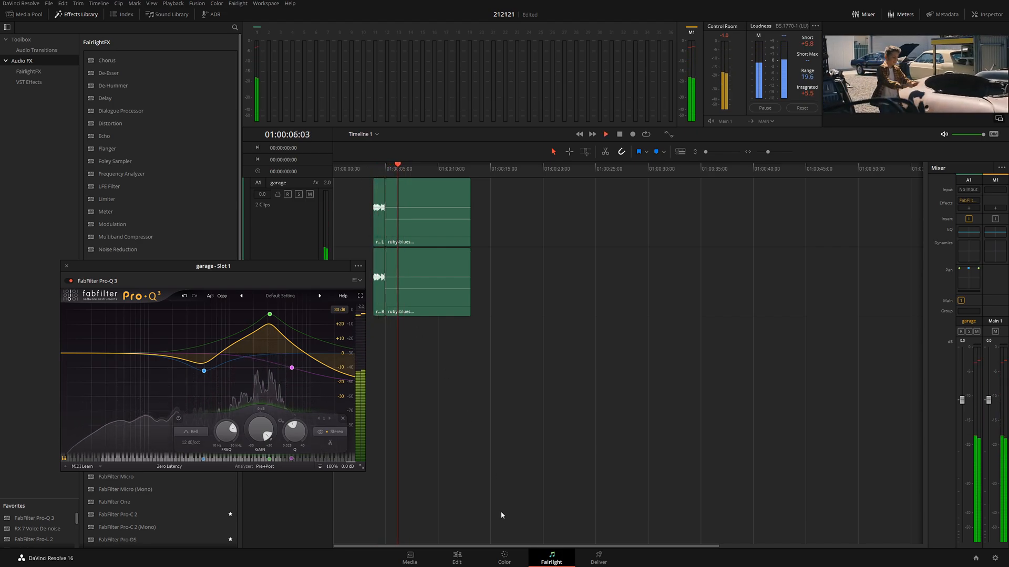
key("space")
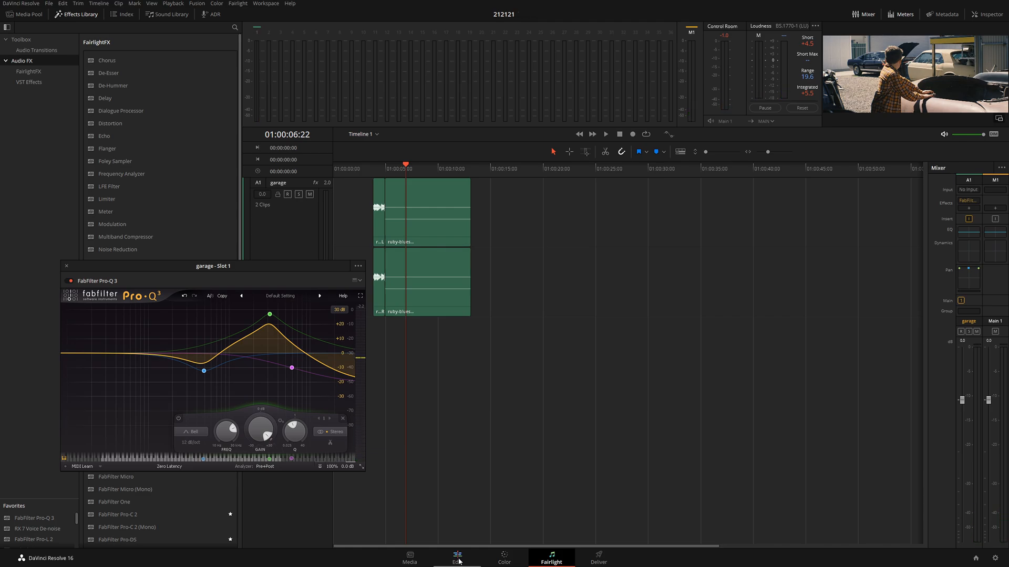
Step: Return to the Edit page, set the short ruby-blues clip's volume to -24.40 and play through the garage scenes
left_click(457, 559)
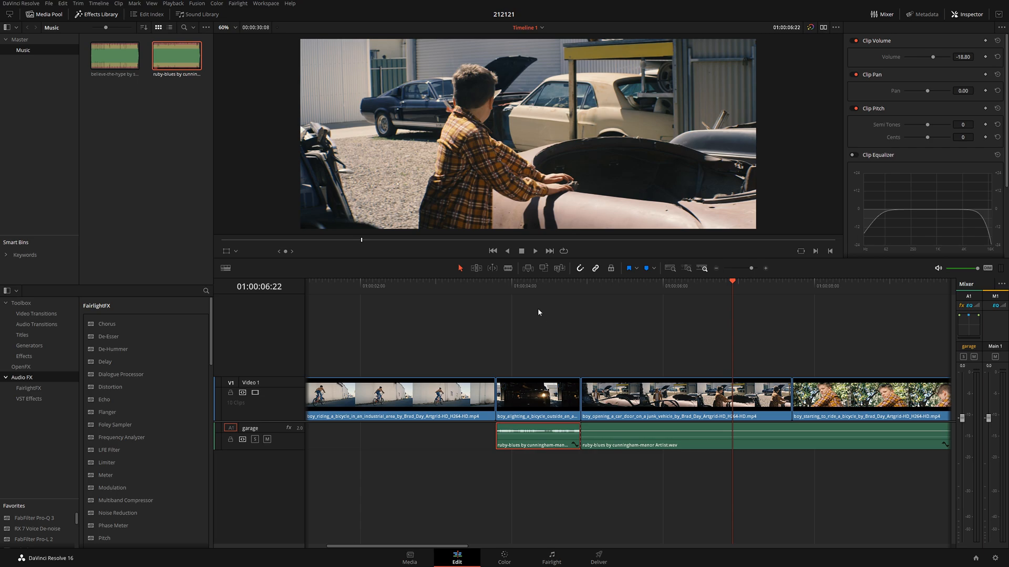
left_click_drag(502, 285, 524, 285)
left_click_drag(963, 57, 950, 57)
left_click(481, 285)
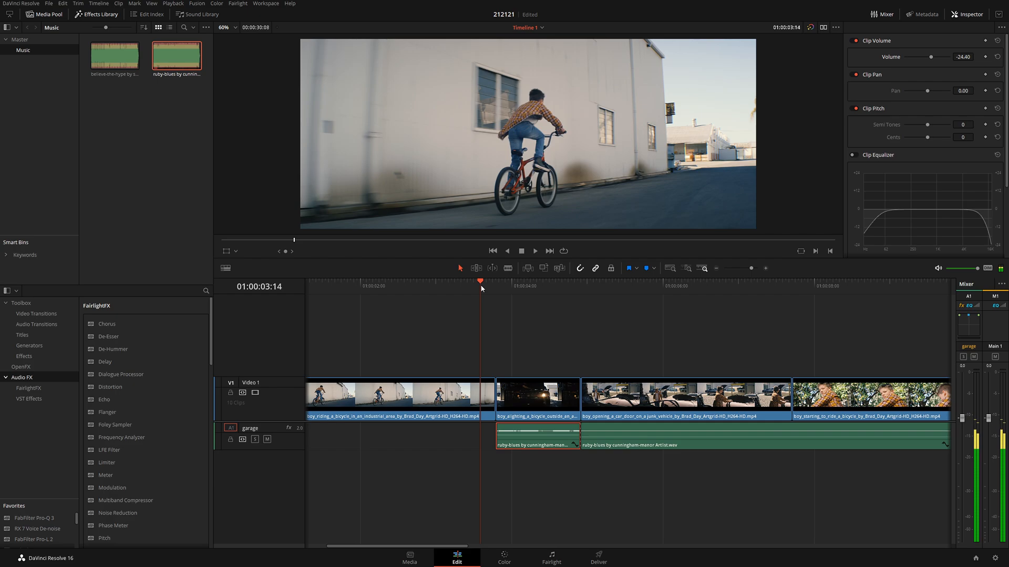
key("space")
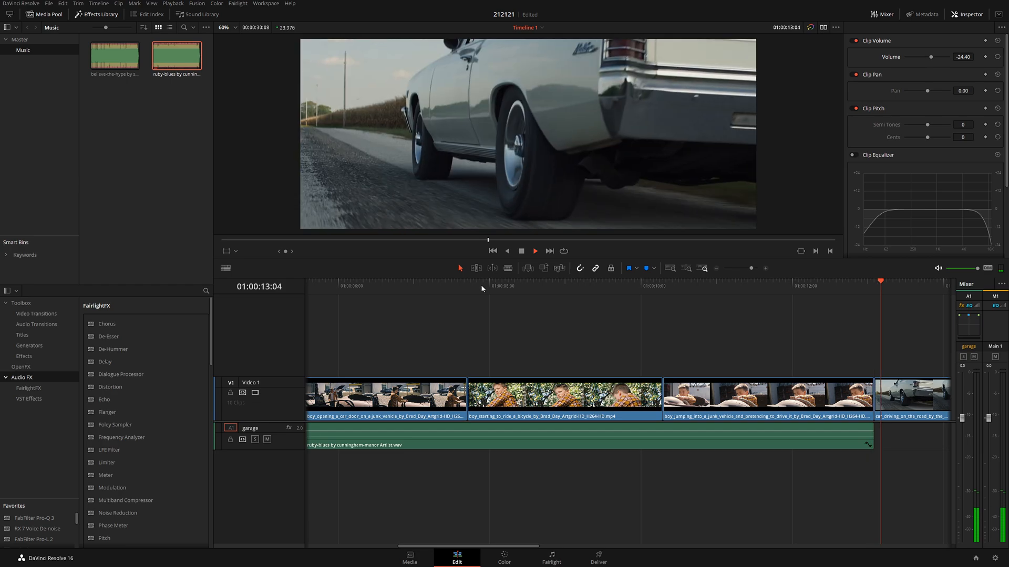
key("space")
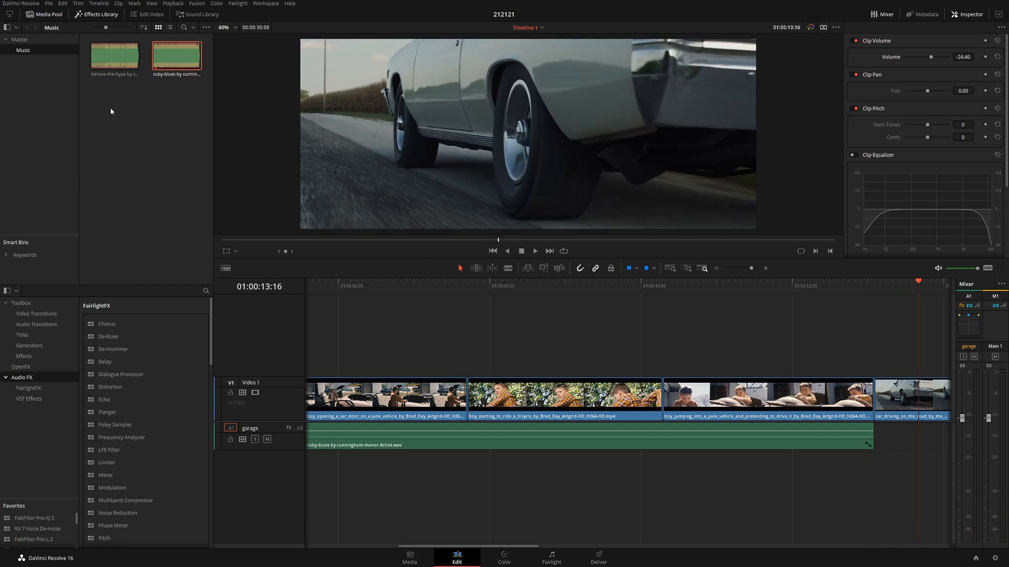
Step: Place the believe-the-hype music on a new audio track below garage and trim its start to the car-driving clip
left_click_drag(112, 52, 557, 476)
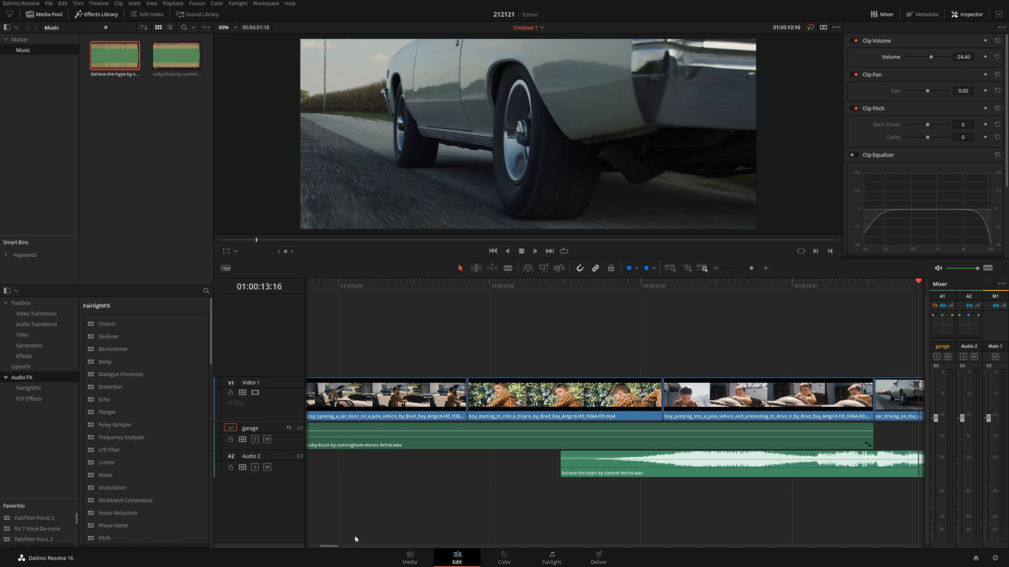
left_click(715, 269)
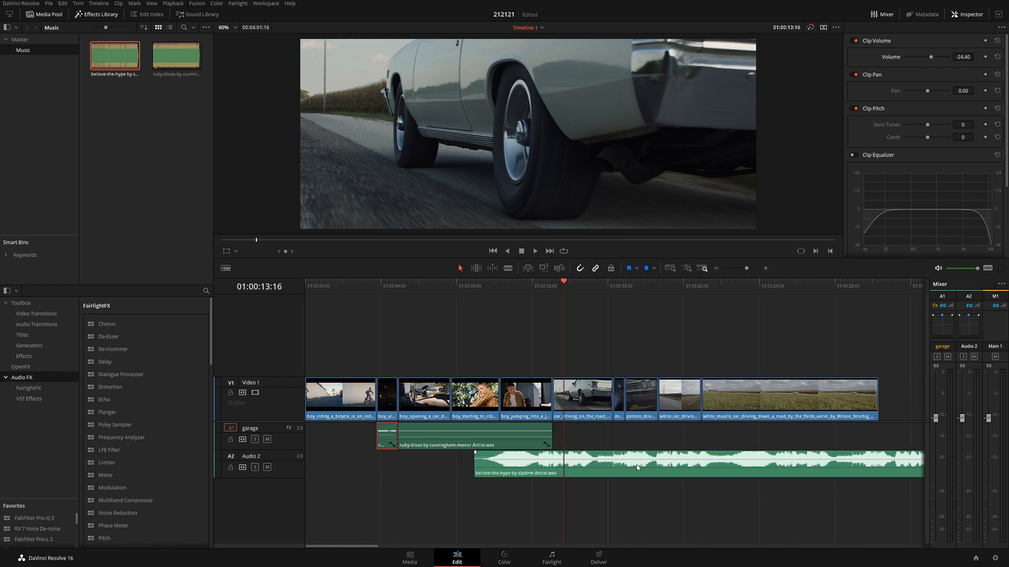
left_click_drag(613, 471, 638, 472)
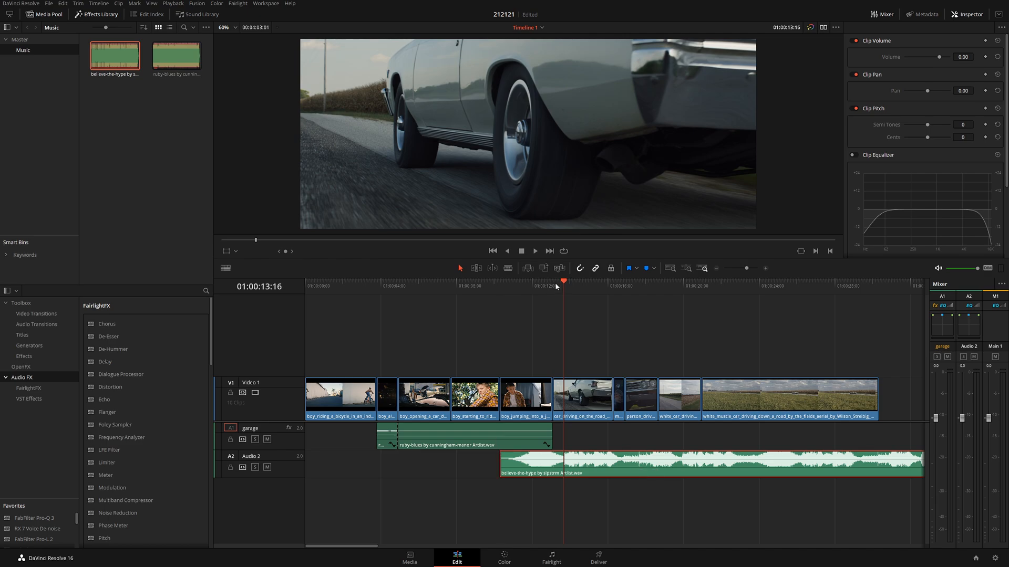
key("space")
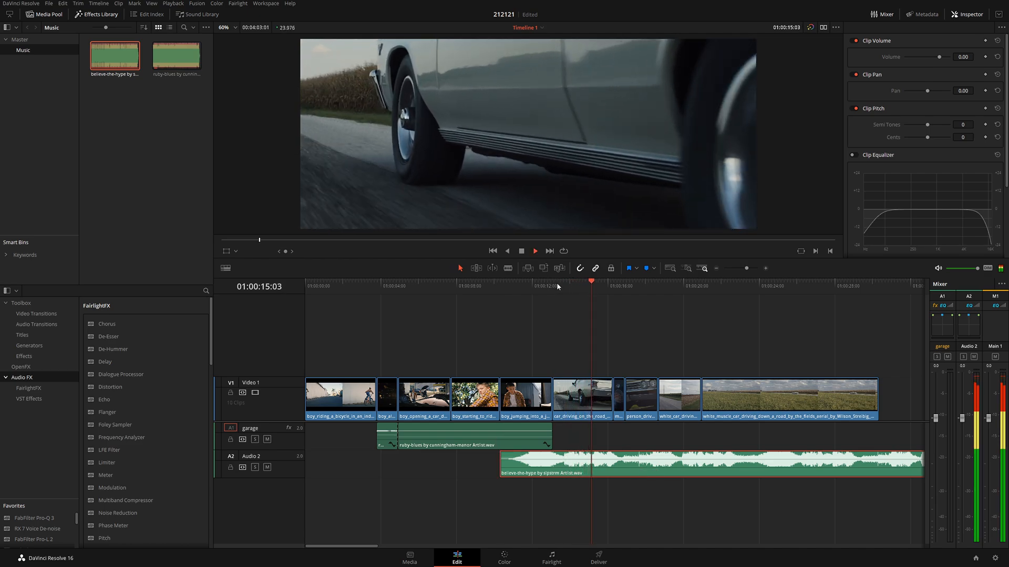
left_click_drag(560, 289, 562, 286)
left_click_drag(503, 463, 593, 469)
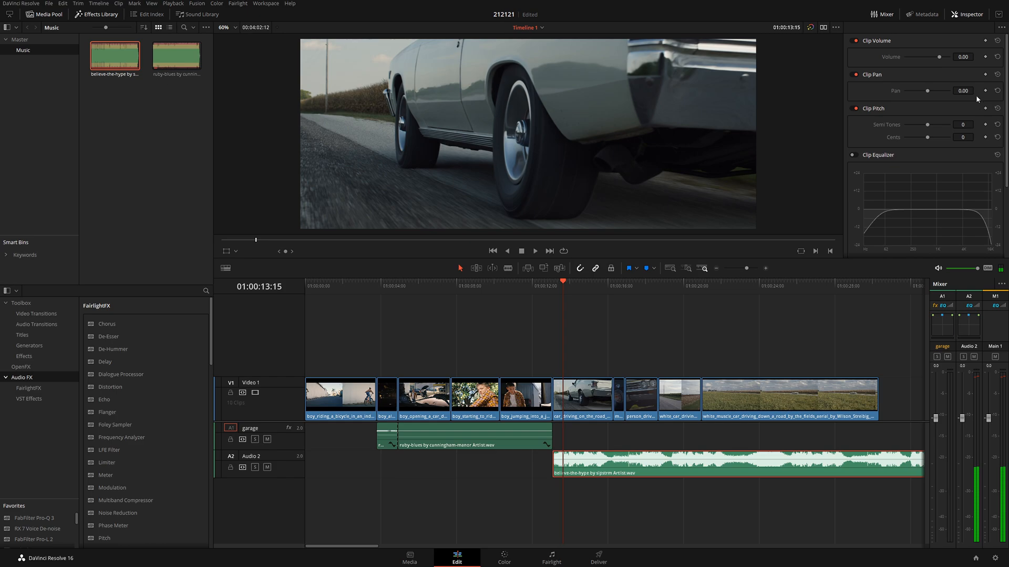
Step: Set the believe-the-hype clip's volume to -7.40 and play the transition from the ruby-blues music into it
left_click_drag(966, 62, 935, 62)
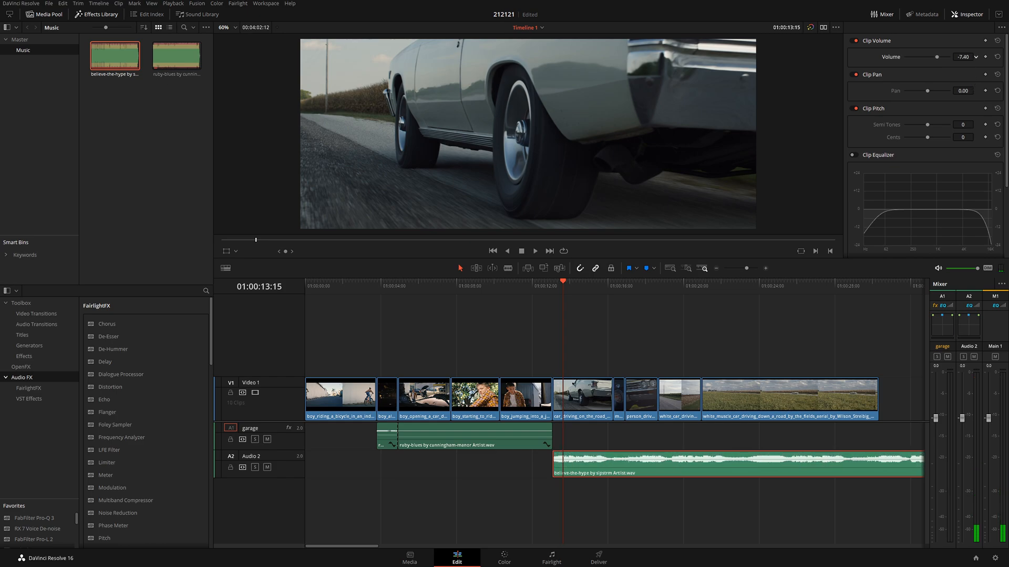
left_click_drag(584, 288, 543, 288)
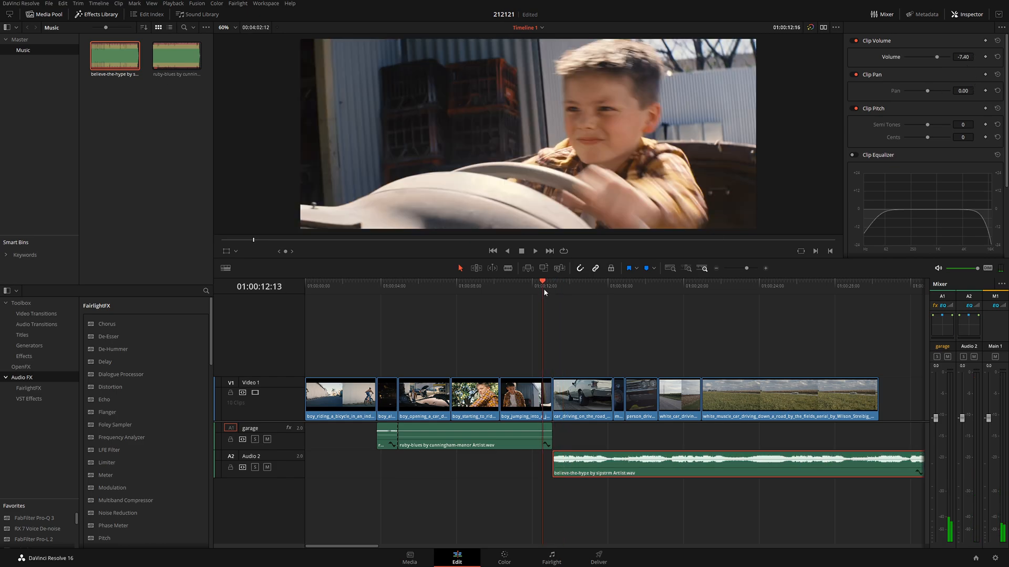
left_click(765, 268)
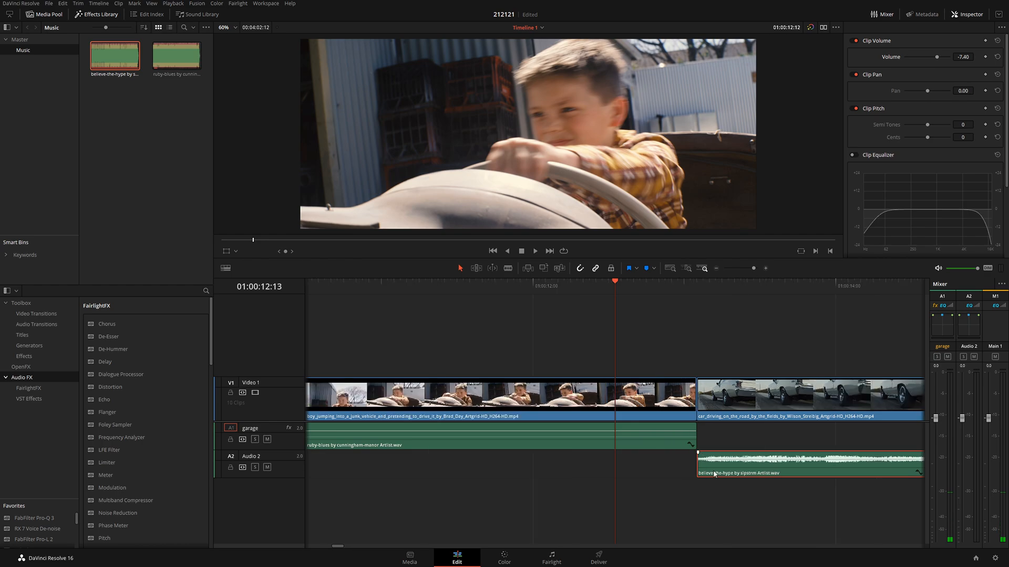
key("space")
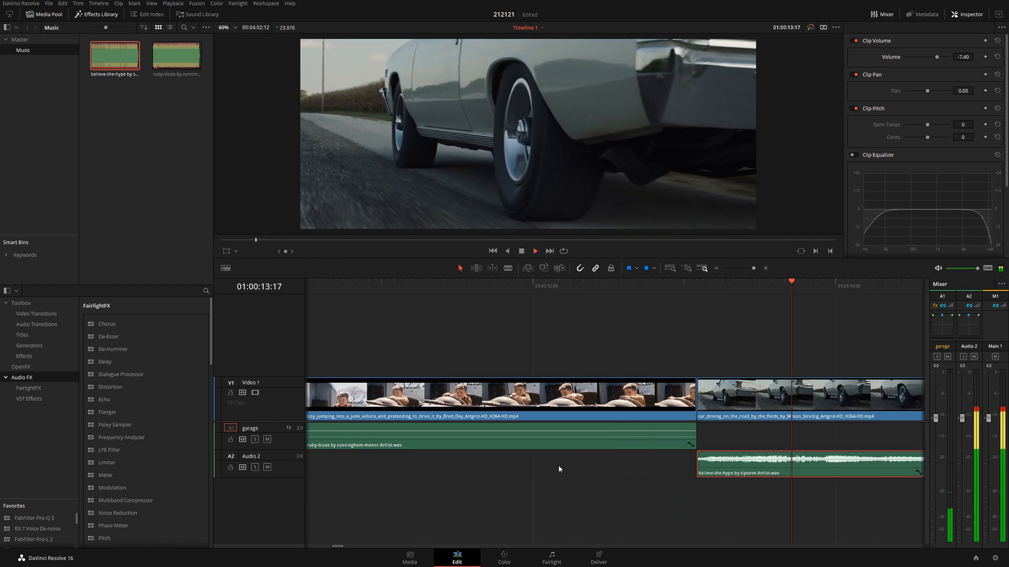
key("space")
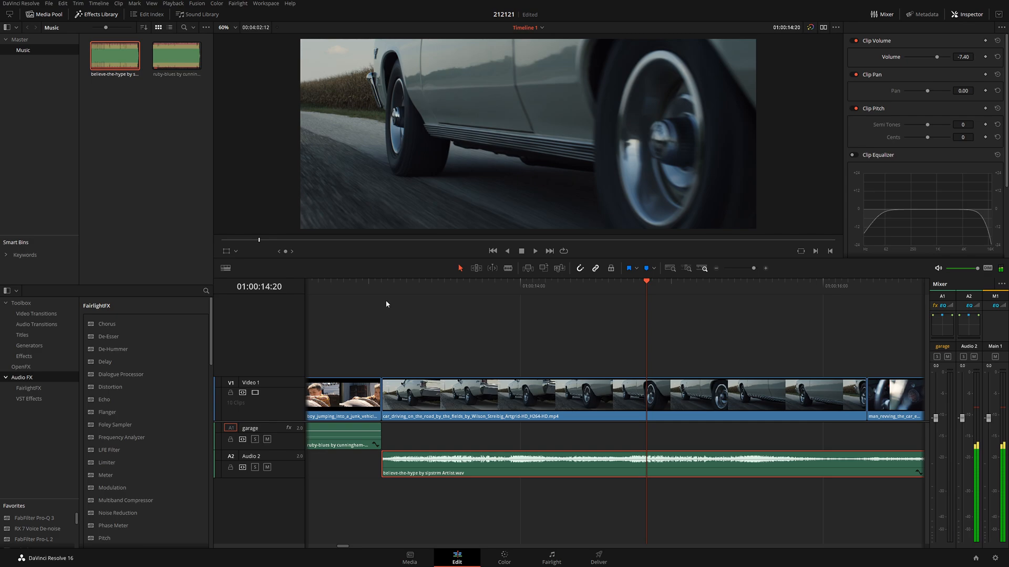
left_click(339, 289)
key("space")
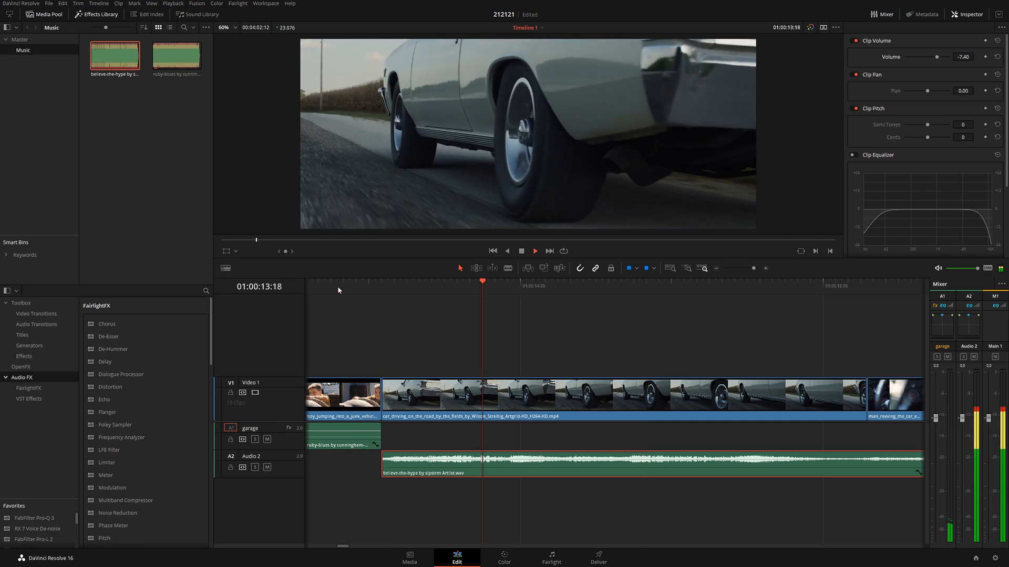
left_click(715, 268)
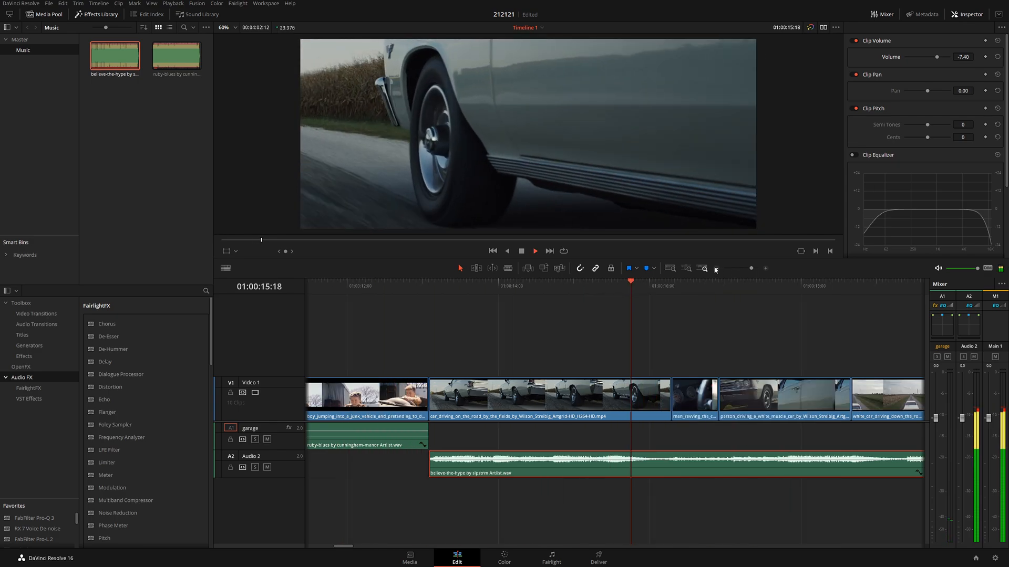
Step: Play the car scenes to find the beat, and trim the cut into the aerial white-car road clip earlier to match it
left_click(716, 269)
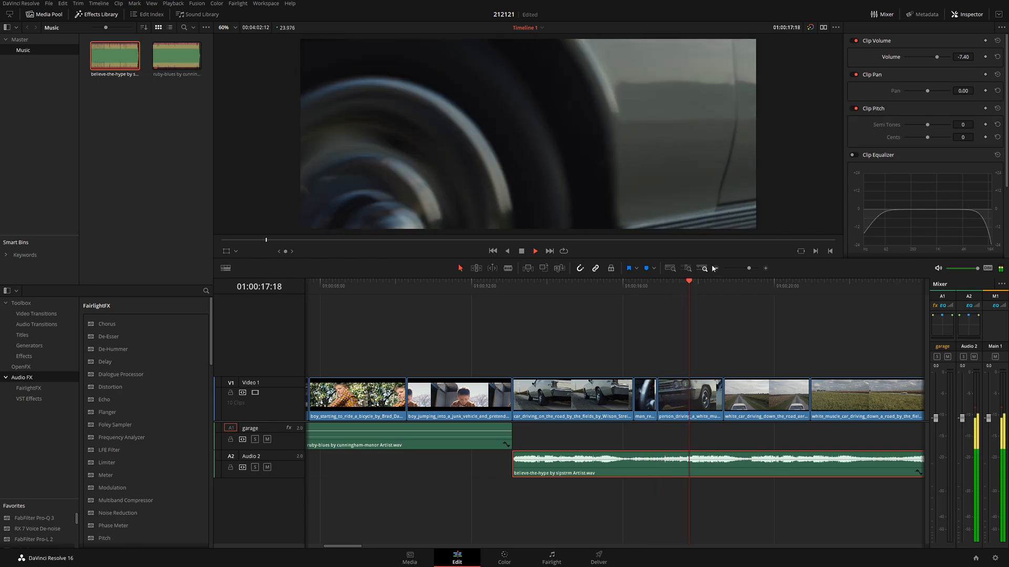
key("space")
left_click_drag(725, 285, 706, 287)
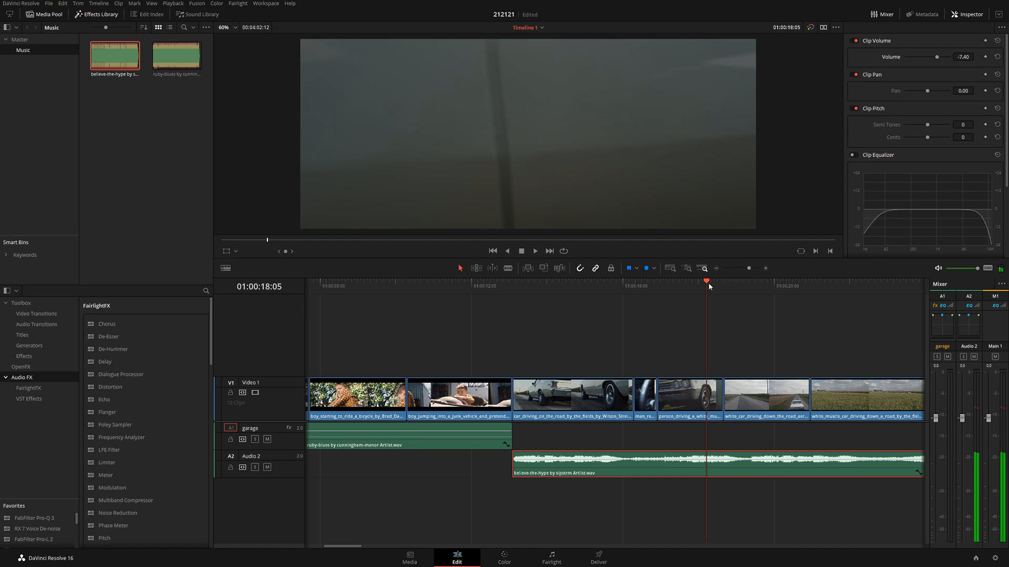
left_click_drag(708, 282, 626, 282)
key("space")
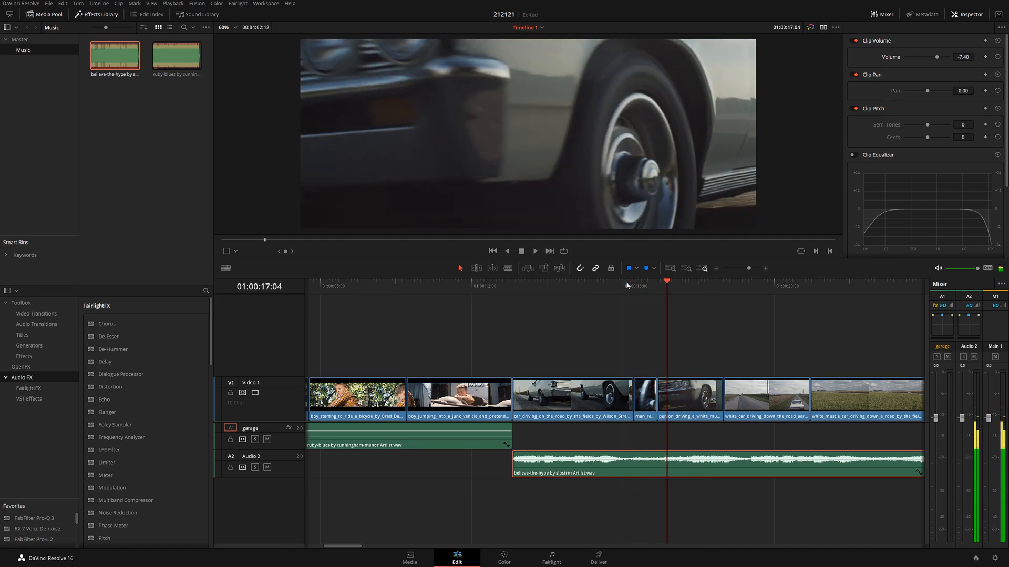
key("space")
key("space")
key("space")
left_click_drag(706, 283, 695, 283)
left_click_drag(720, 398, 695, 399)
Step: Trim the cut between the aerial road clip and the white-muscle-car field clip slightly later, matching the music, and play it back
left_click_drag(620, 282, 604, 282)
key("space")
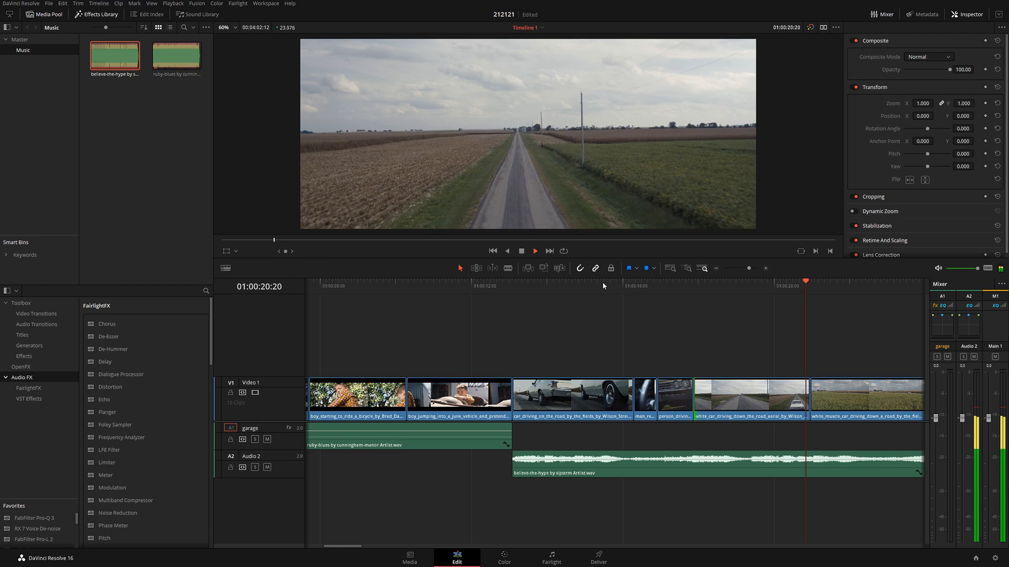
key("space")
left_click_drag(814, 287, 819, 284)
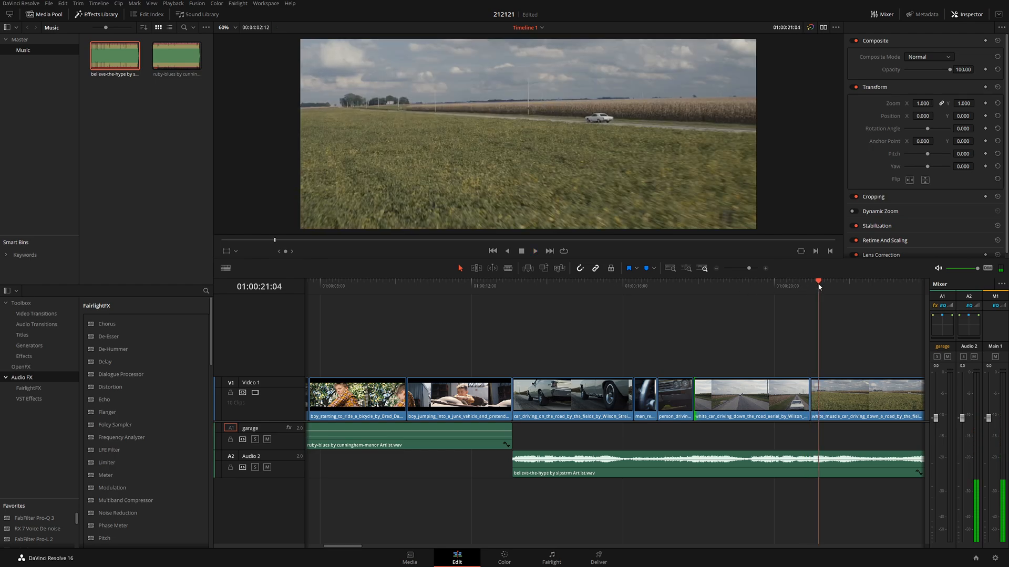
left_click(765, 268)
left_click(765, 269)
mouse_move(611, 287)
left_mouse_down()
mouse_move(529, 285)
mouse_move(604, 292)
left_mouse_up()
left_click_drag(584, 399, 600, 395)
left_click(530, 285)
key("space")
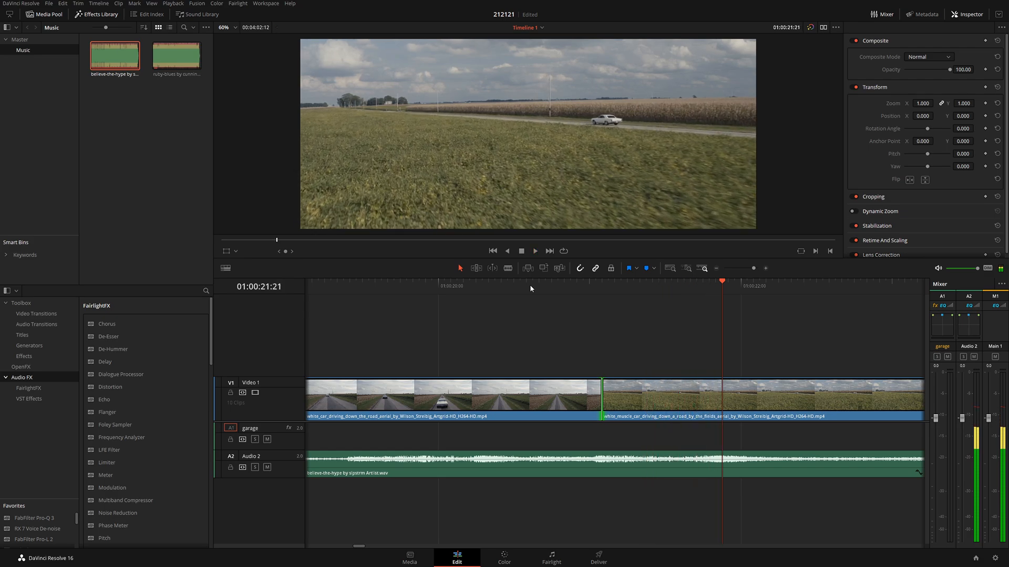
Step: Shorten the believe-the-hype music clip so it ends with the last video clip, and play the ending
key("shift+z")
left_click_drag(860, 464, 376, 463)
key("space")
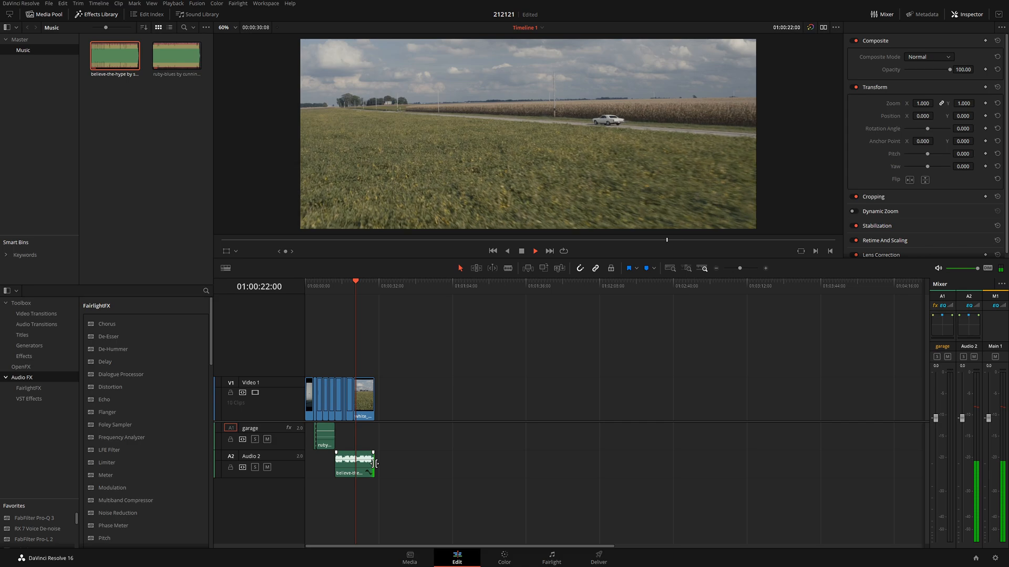
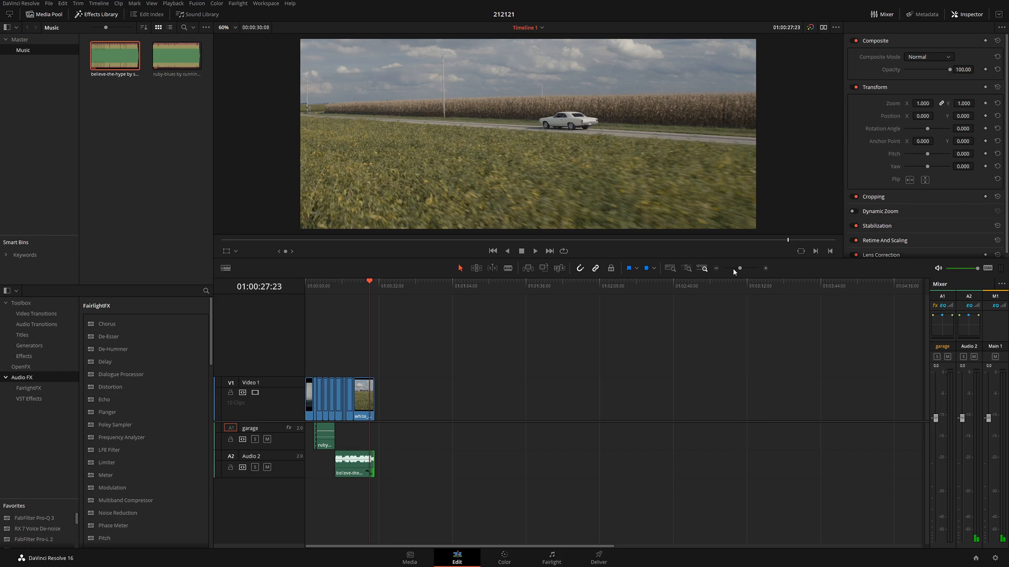
Step: Play the whole edit from its start through the car scenes to check cuts and music
left_click(716, 269)
key("shift+z")
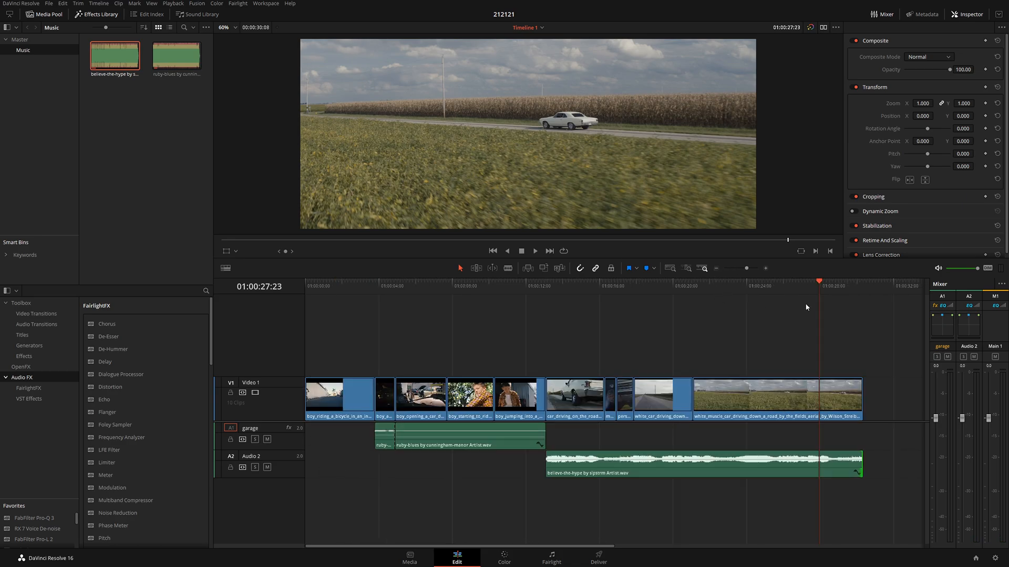
left_click_drag(804, 285, 294, 300)
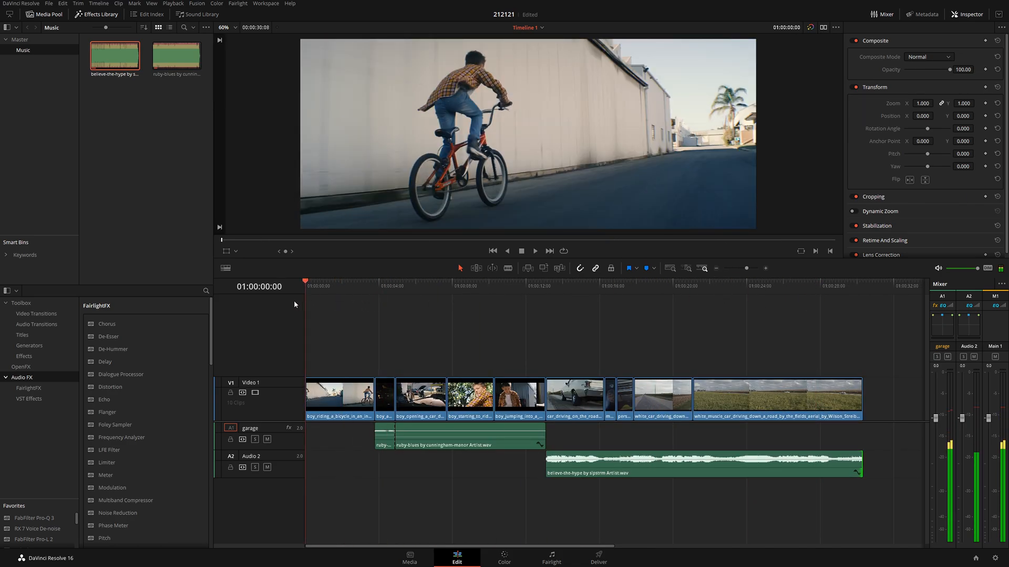
key("space")
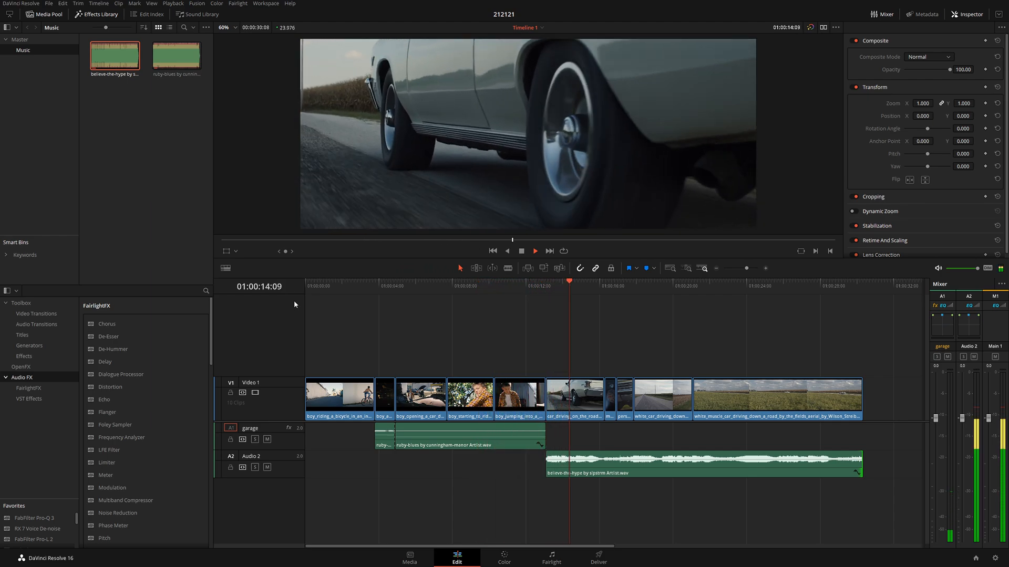
left_click(529, 292)
key("space")
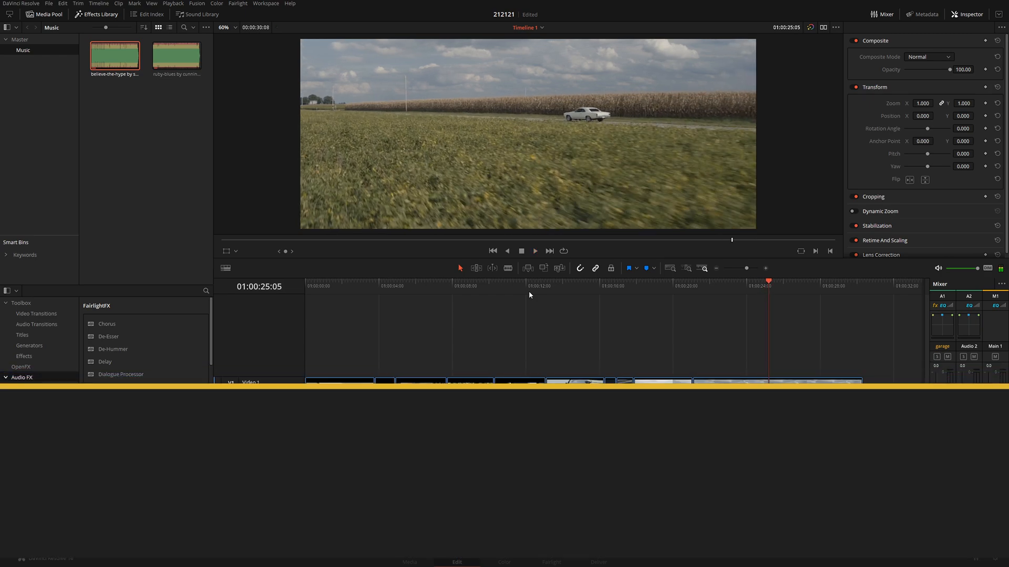
Step: Add a basic Text title at 01:00:23:18 on a new video track above the final clip, extending it to that clip's end
left_click(741, 292)
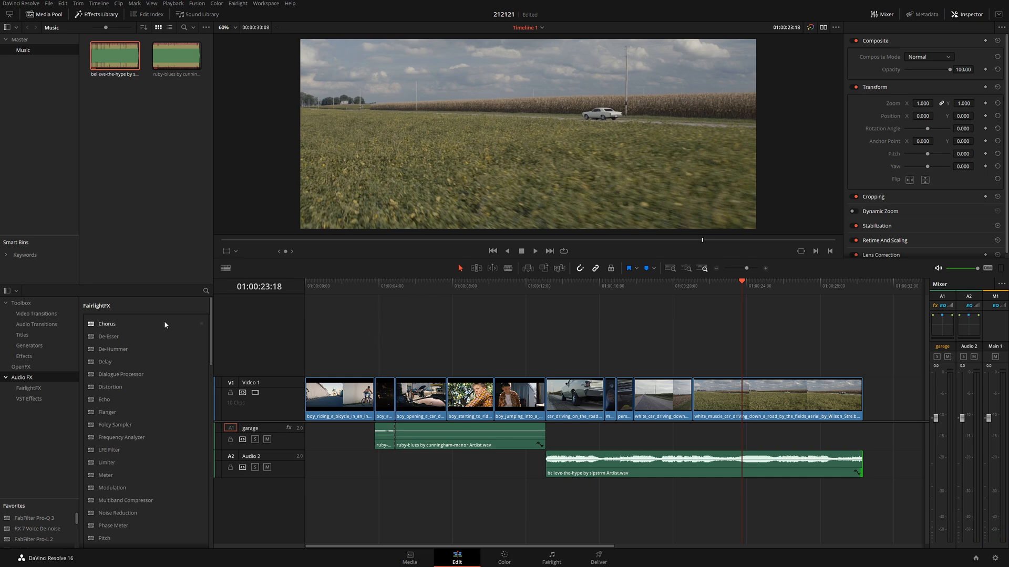
left_click(29, 314)
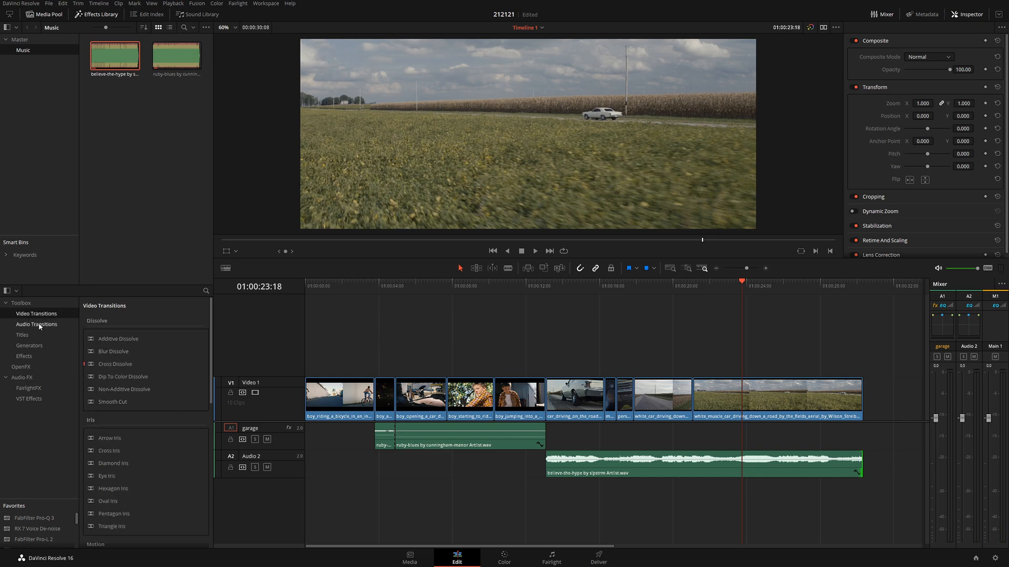
left_click(24, 336)
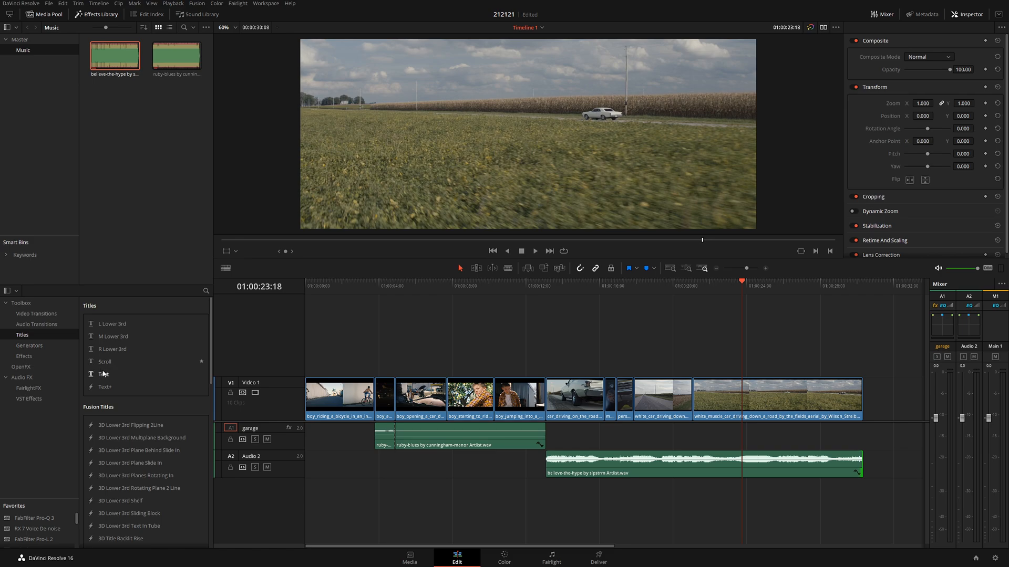
left_click_drag(100, 380, 796, 359)
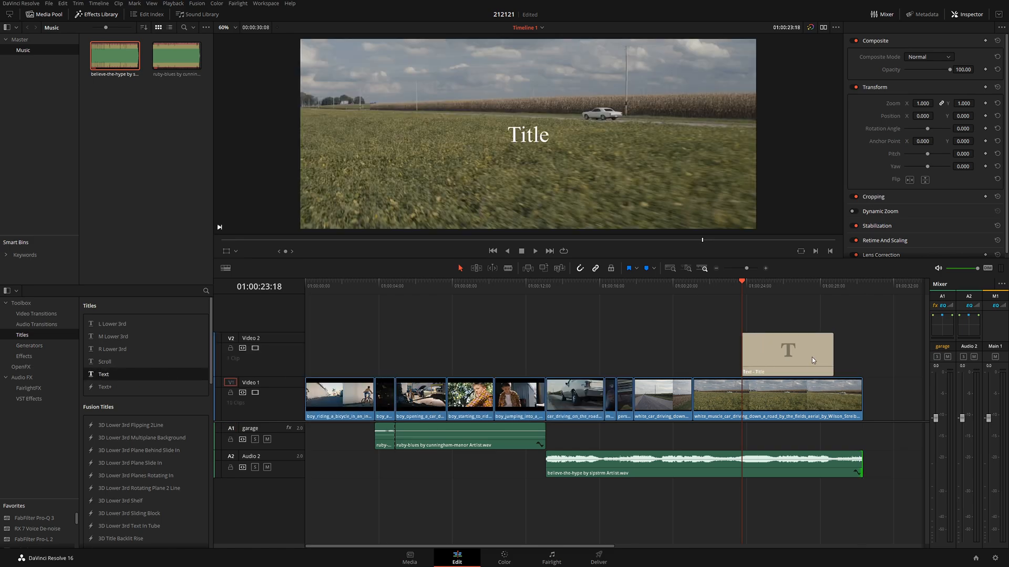
left_click(812, 358)
left_click_drag(834, 362, 862, 358)
Step: Replace the title's default text with "MSRP" followed by a space
left_click(877, 104)
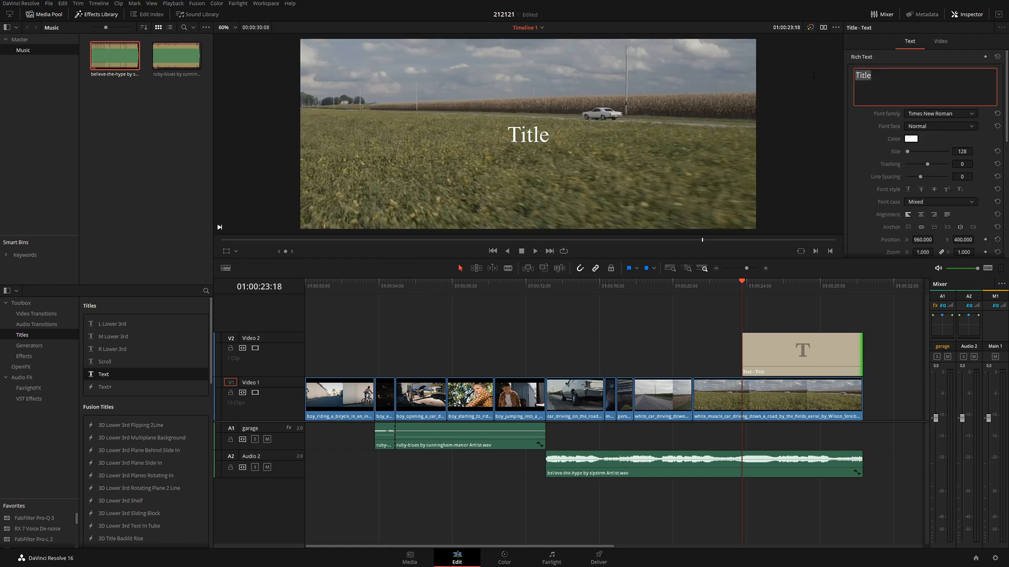
type("MSRP")
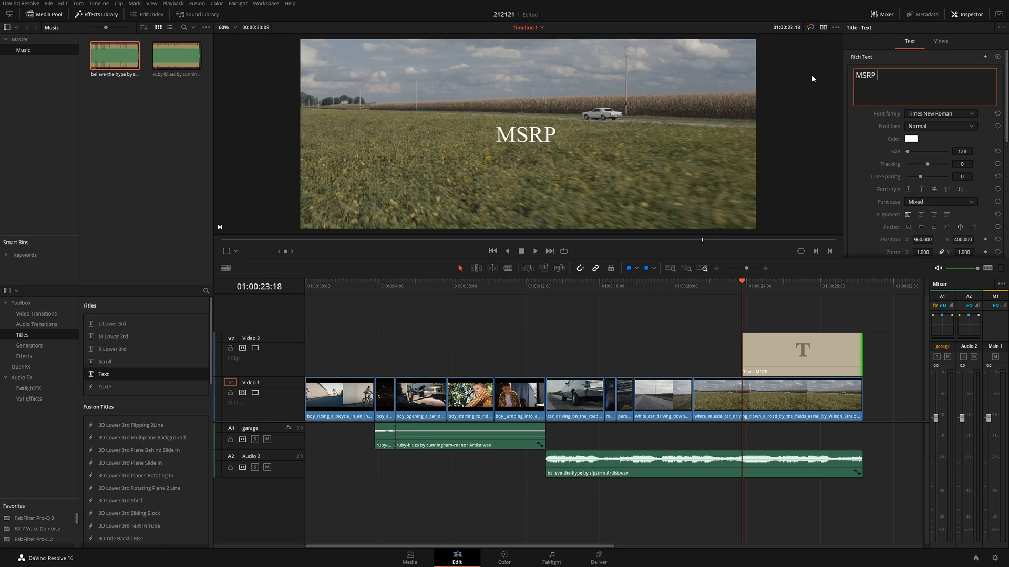
type(" 1")
key("BackSpace")
type("starting")
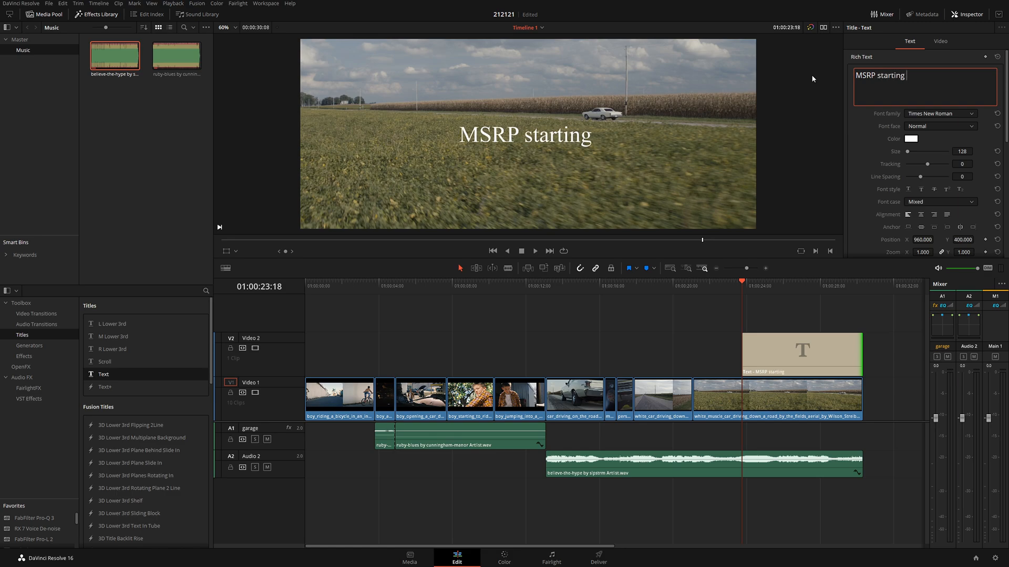
key("BackSpace")
key("BackSpace")
key("BackSpace")
key("BackSpace")
key("BackSpace")
key("BackSpace")
key("BackSpace")
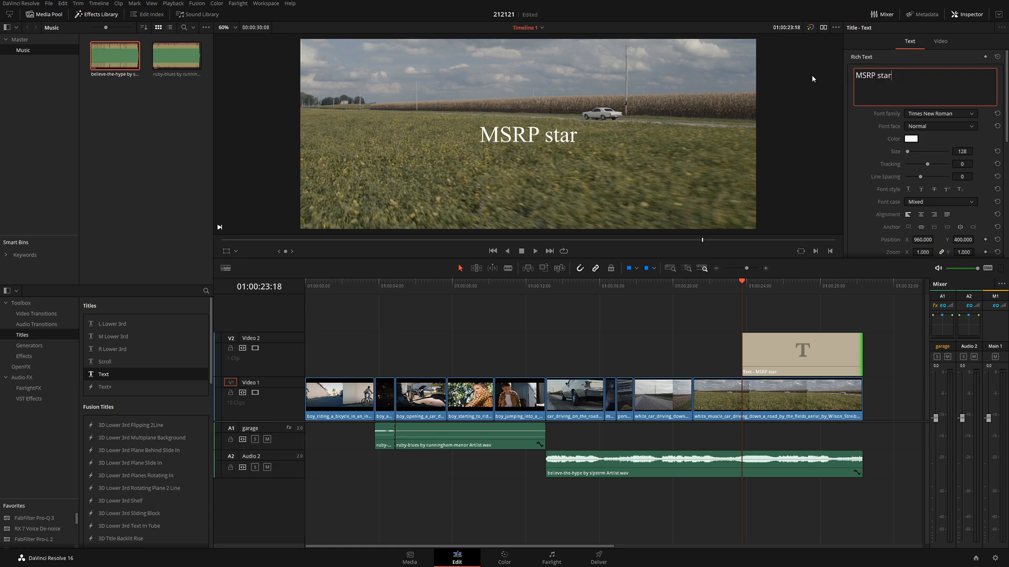
key("BackSpace")
Step: Complete the title text in capitals so it reads "MSRP STARTING $129/MONTH"
type("STARTING")
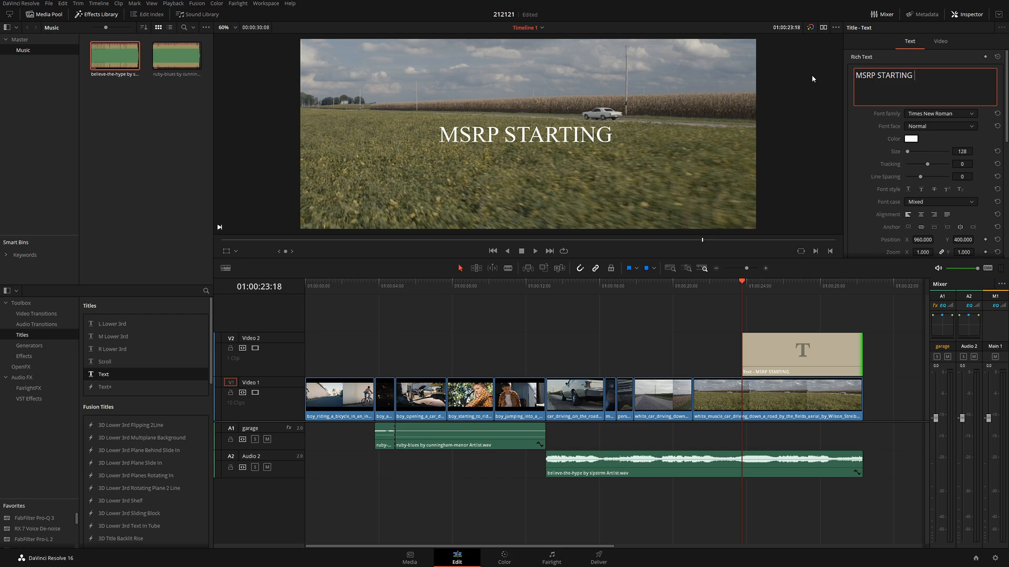
type("$12")
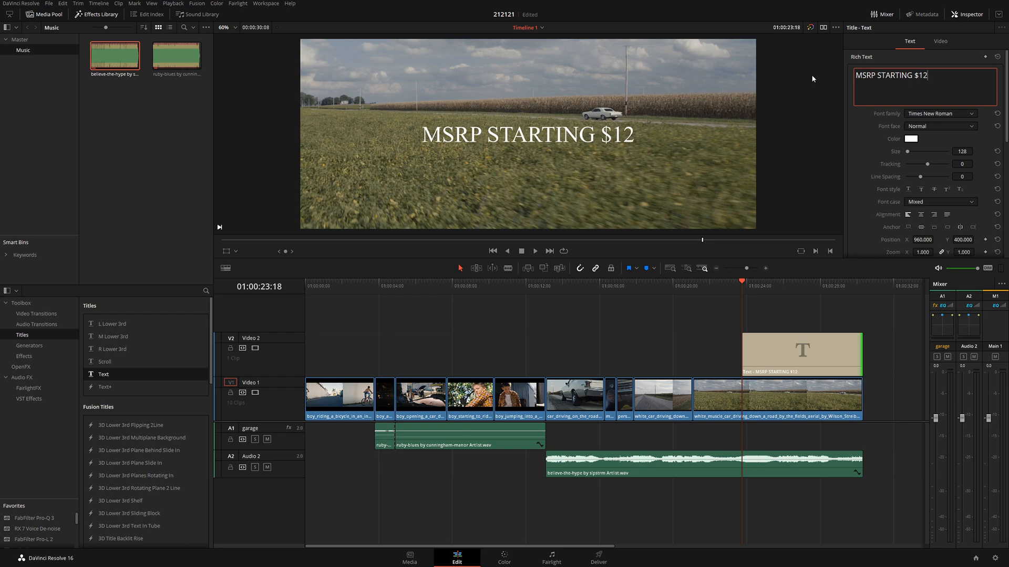
type("9/MONTH")
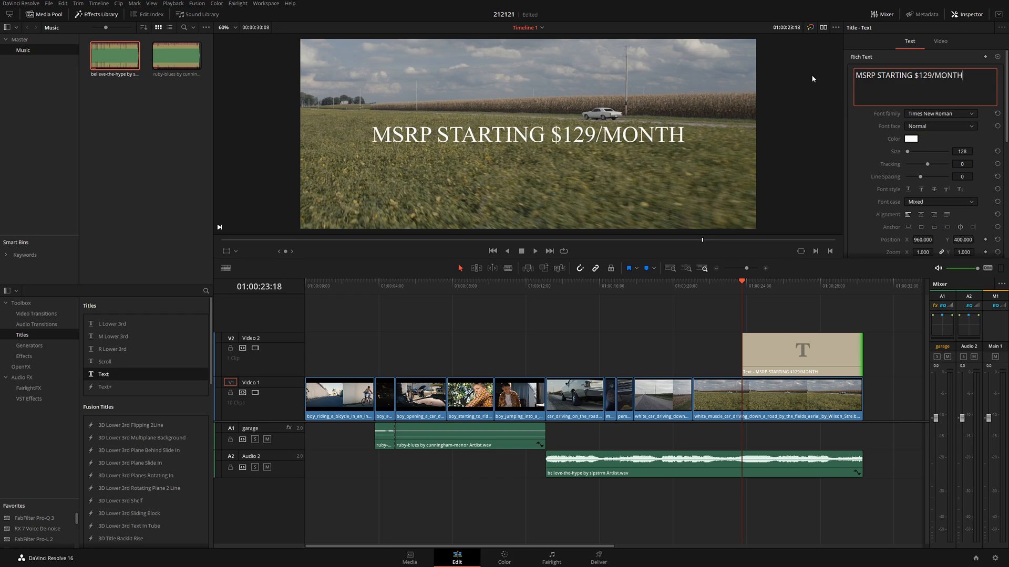
Step: Set the font of the entire title text to Verdana
key("ctrl+a")
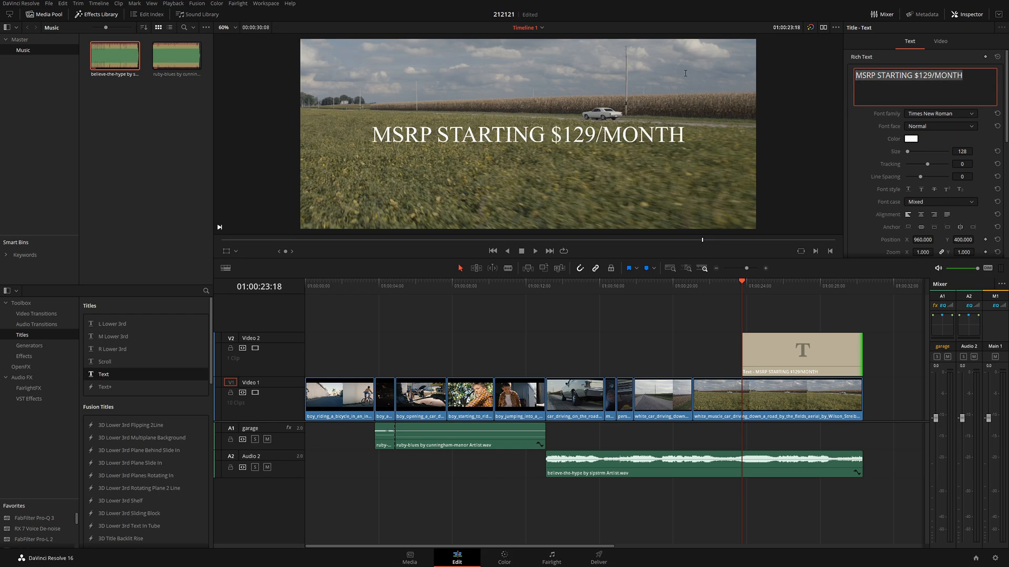
left_click(958, 117)
scroll(954, 387, "down", 10)
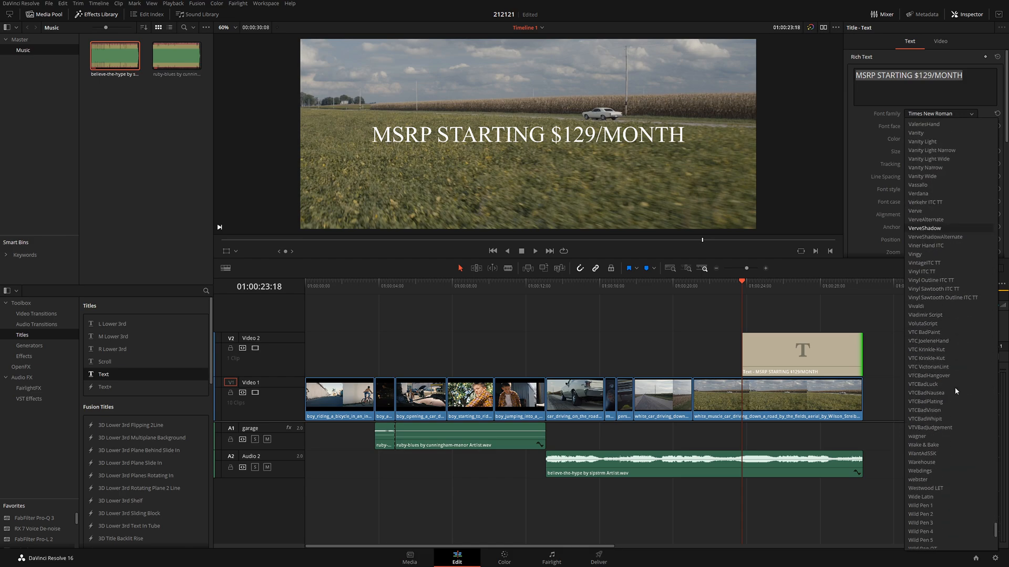
scroll(952, 310, "down", 6)
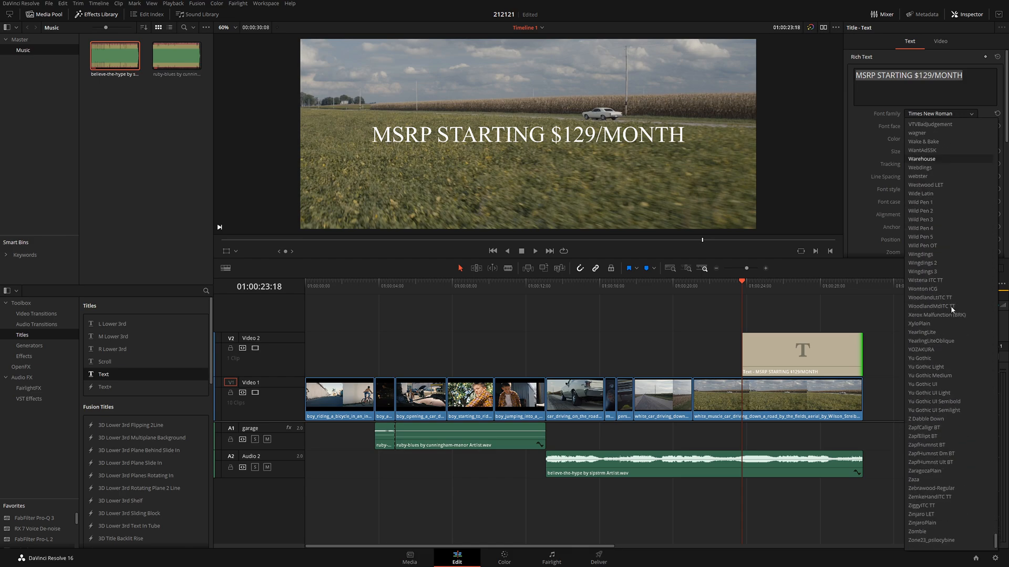
scroll(945, 182, "up", 7)
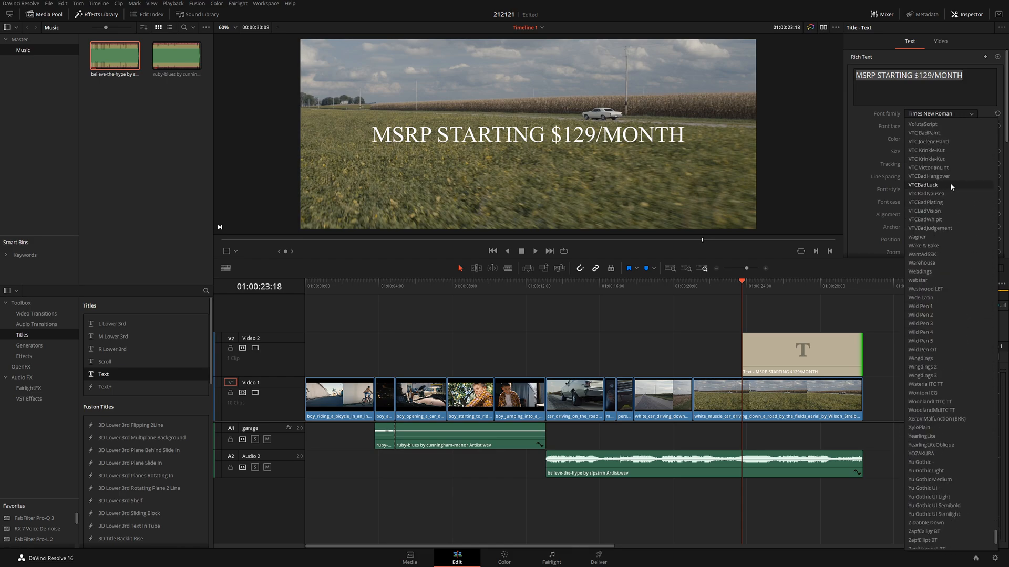
scroll(960, 230, "up", 4)
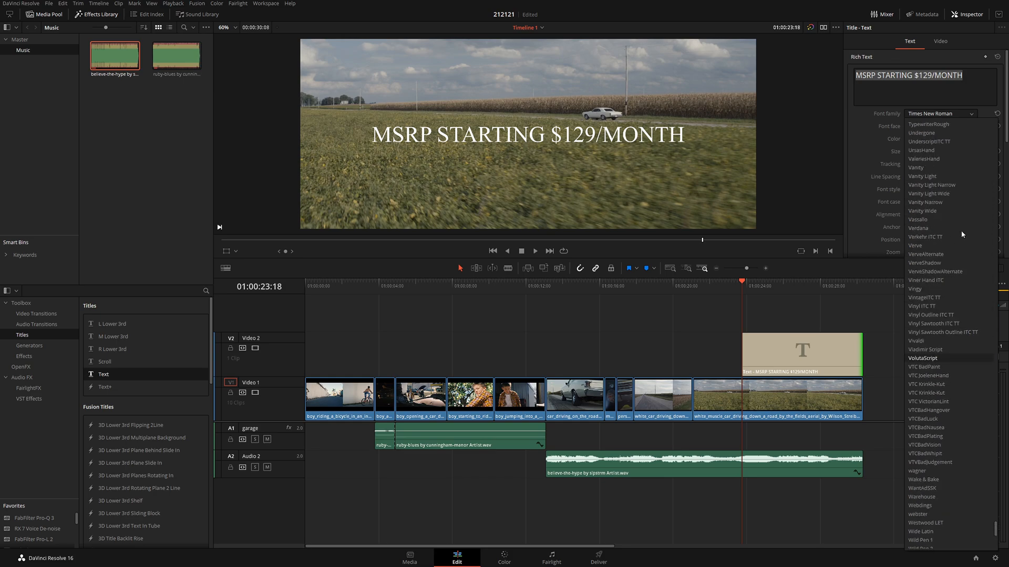
scroll(960, 230, "up", 2)
left_click(923, 231)
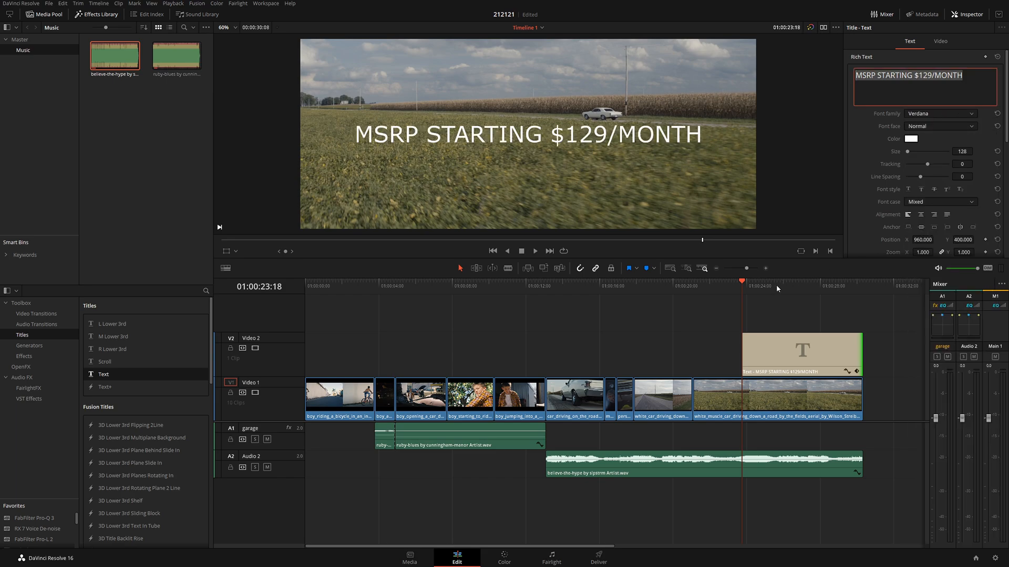
Step: Give the title a drop shadow with a vertical offset of -13, viewed over the field shot at 01:00:25:01
left_click_drag(750, 288, 737, 290)
left_click_drag(758, 290, 766, 288)
scroll(868, 186, "down", 5)
scroll(872, 197, "down", 1)
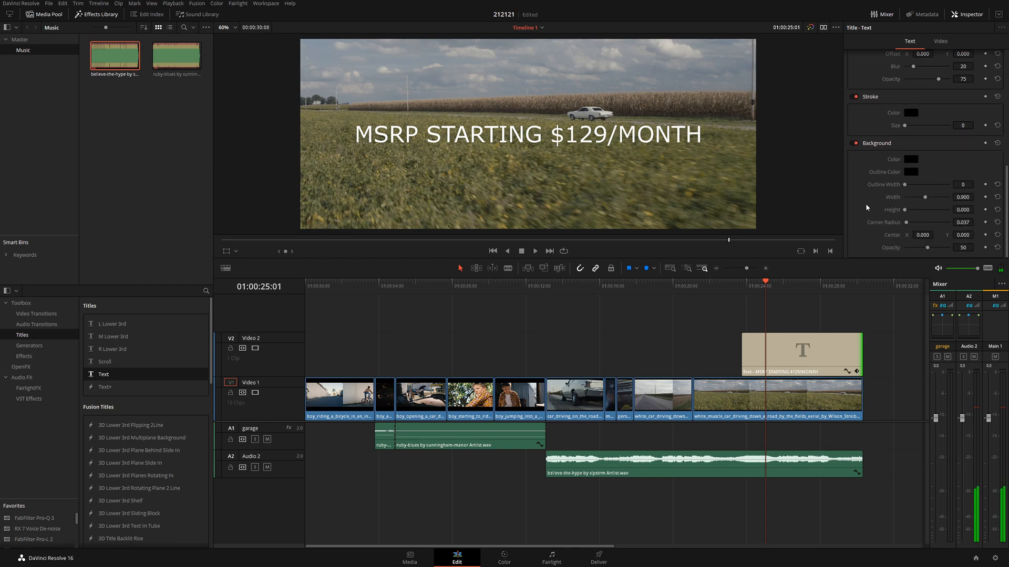
scroll(877, 213, "up", 5)
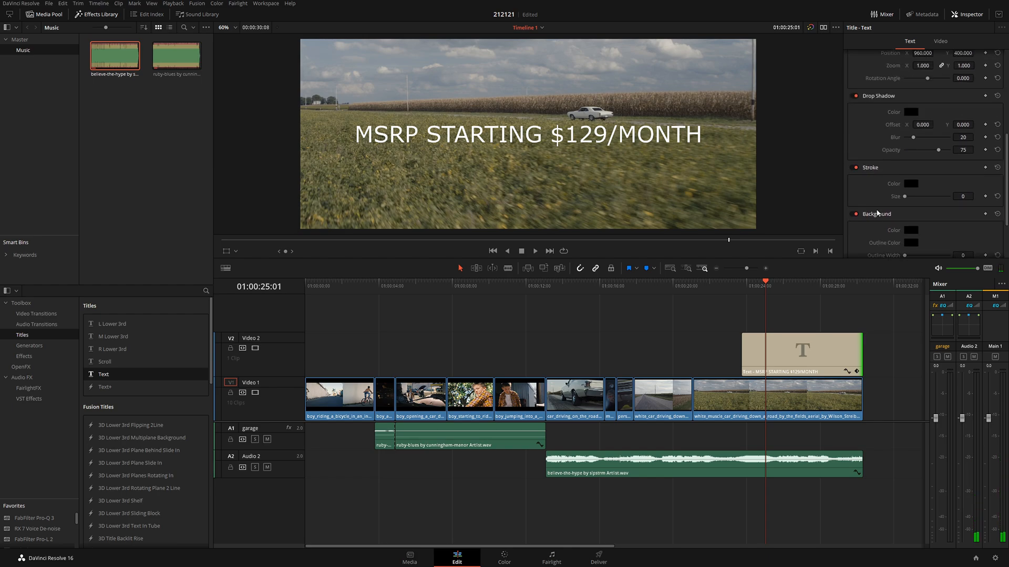
left_click_drag(964, 173, 956, 172)
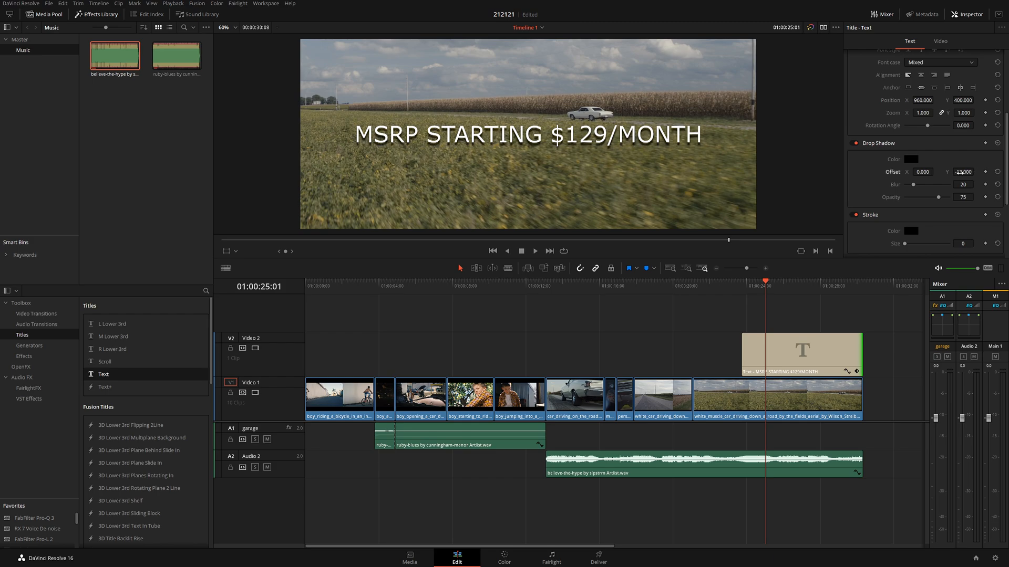
Step: Play the final field shot from before the title starts to review the title over it
left_click_drag(759, 286, 723, 289)
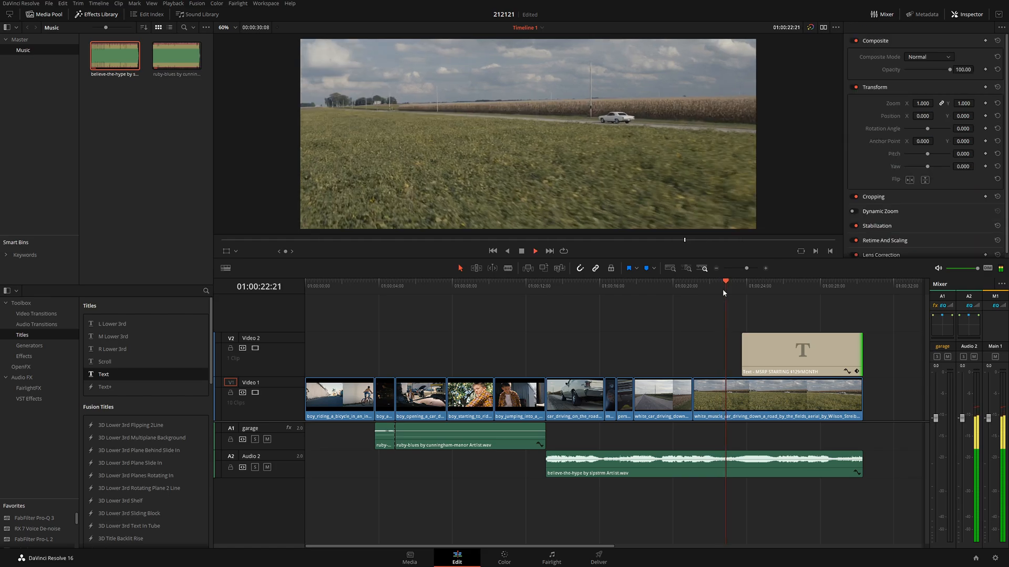
key("space")
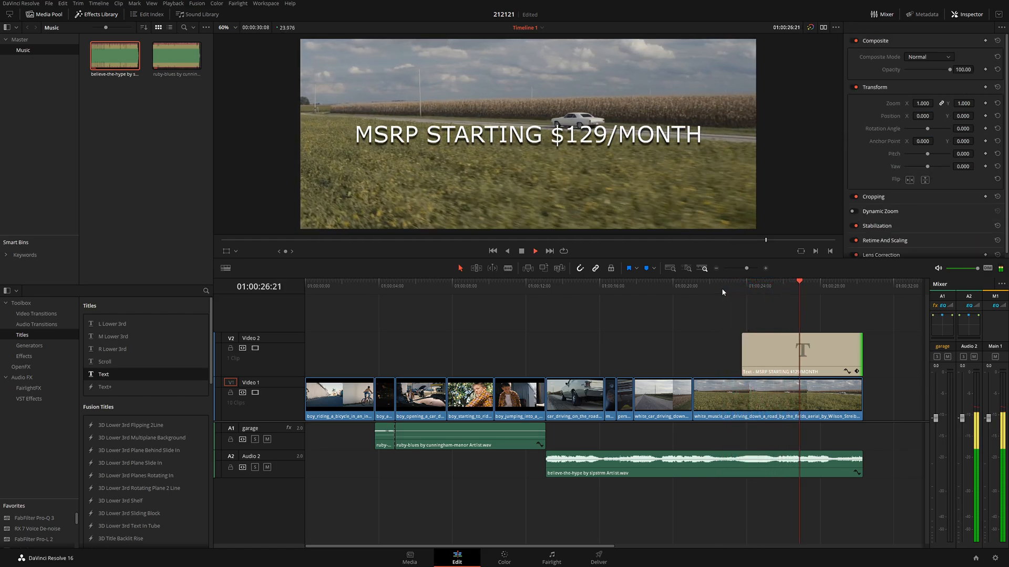
key("space")
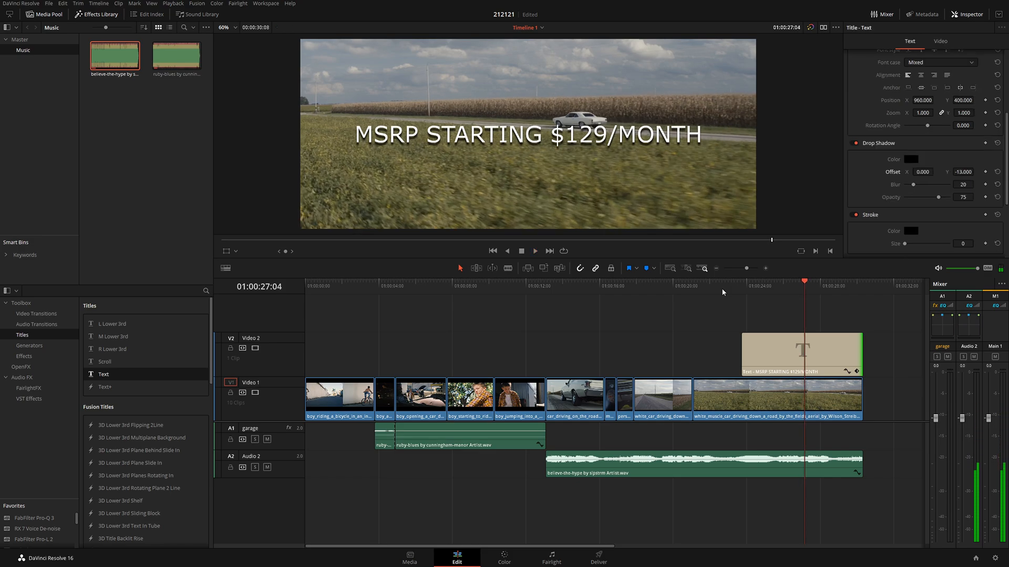
Step: Return to the start of the timeline, switch to the Color page and hide the OpenFX library
left_click_drag(751, 283, 299, 290)
left_click(582, 300)
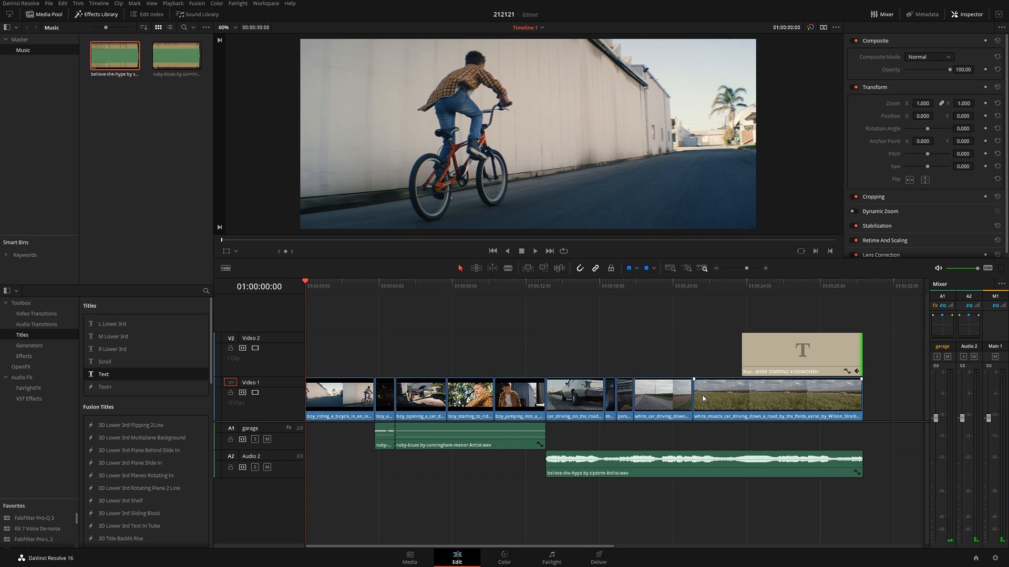
left_click(505, 559)
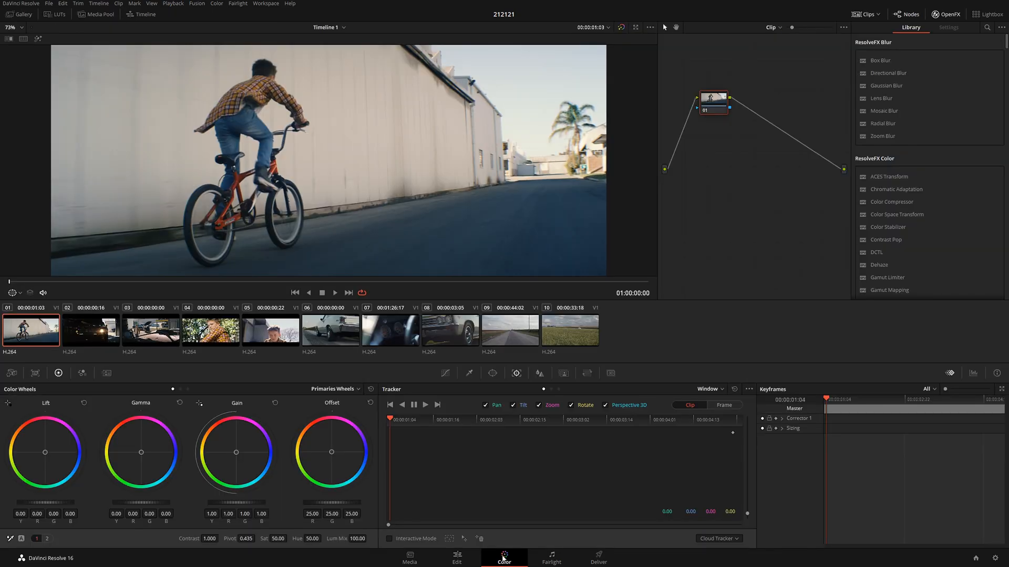
left_click(948, 17)
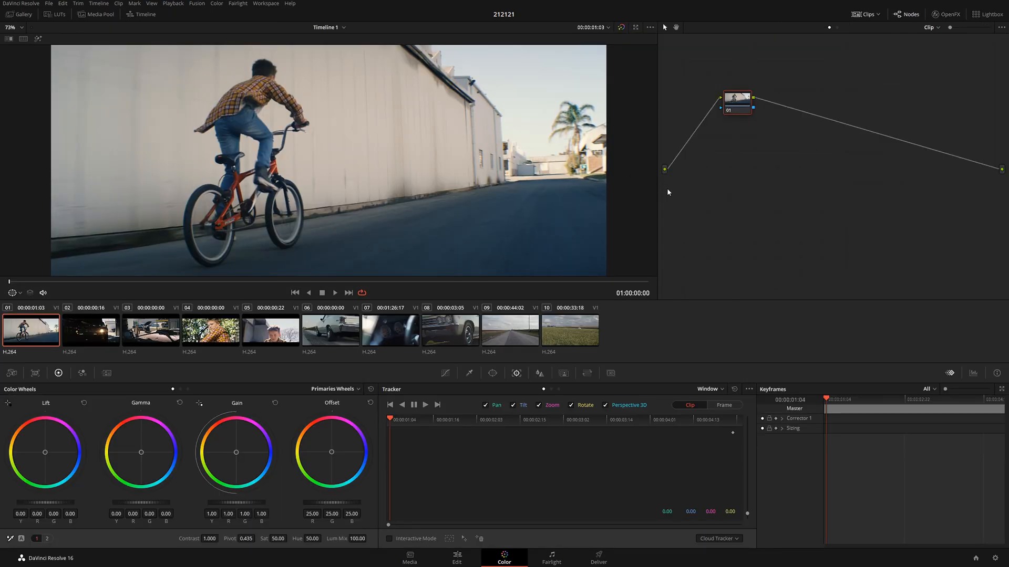
Step: Scrub through clips 02 to 06 to examine their exposure and colour, ending back on the bicycle clip 01
left_click(91, 336)
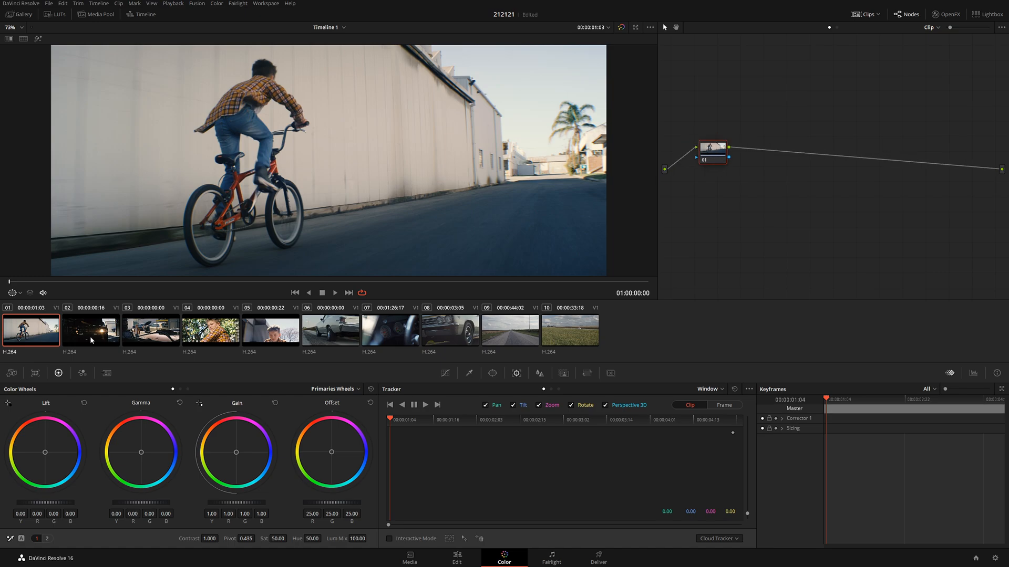
left_click_drag(169, 283, 578, 283)
left_click(153, 330)
left_click_drag(135, 283, 87, 283)
left_click(225, 333)
left_click_drag(188, 285, 226, 284)
left_click(271, 330)
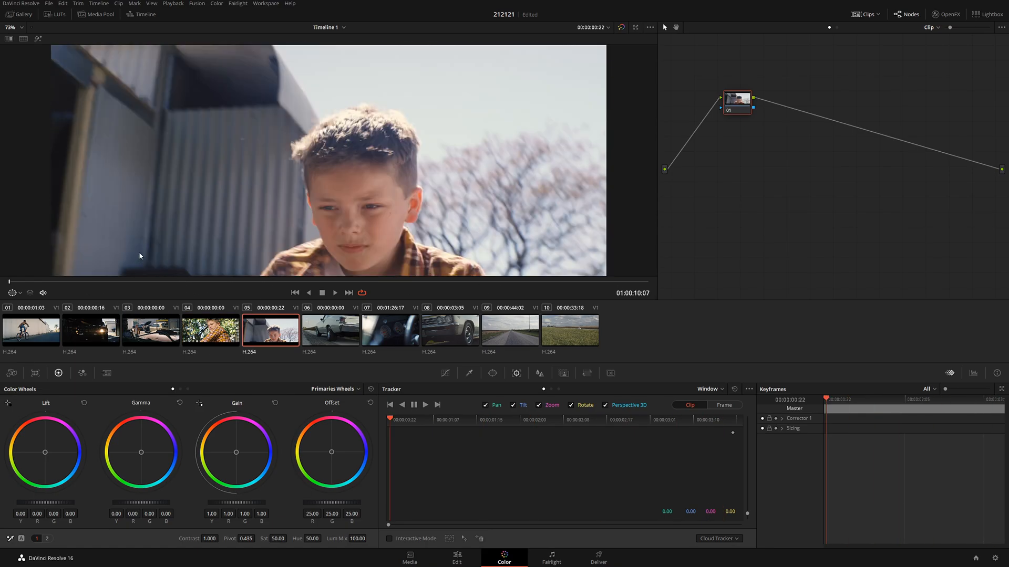
left_click_drag(137, 283, 499, 282)
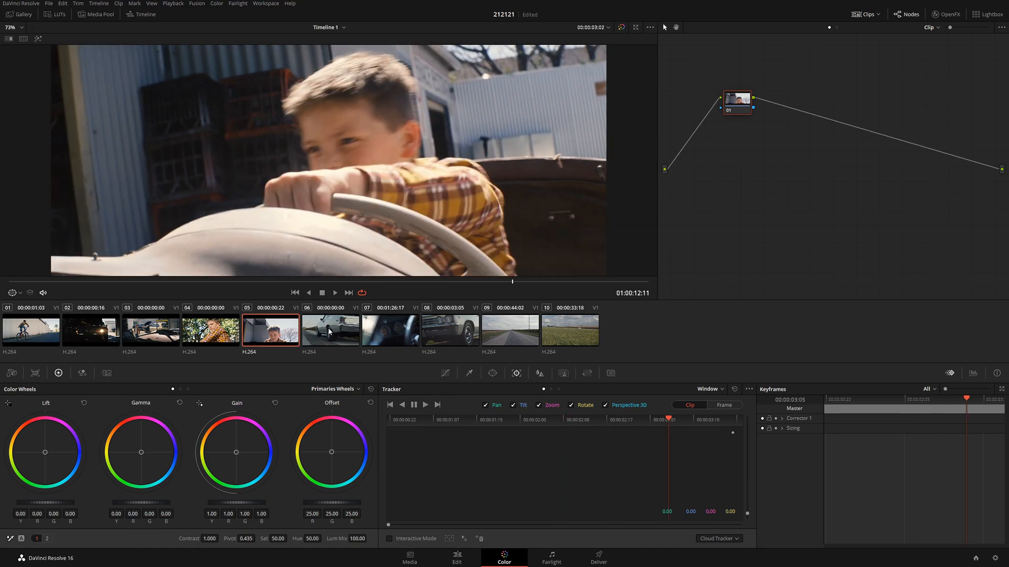
left_click(330, 331)
left_click_drag(145, 283, 528, 282)
left_click(31, 330)
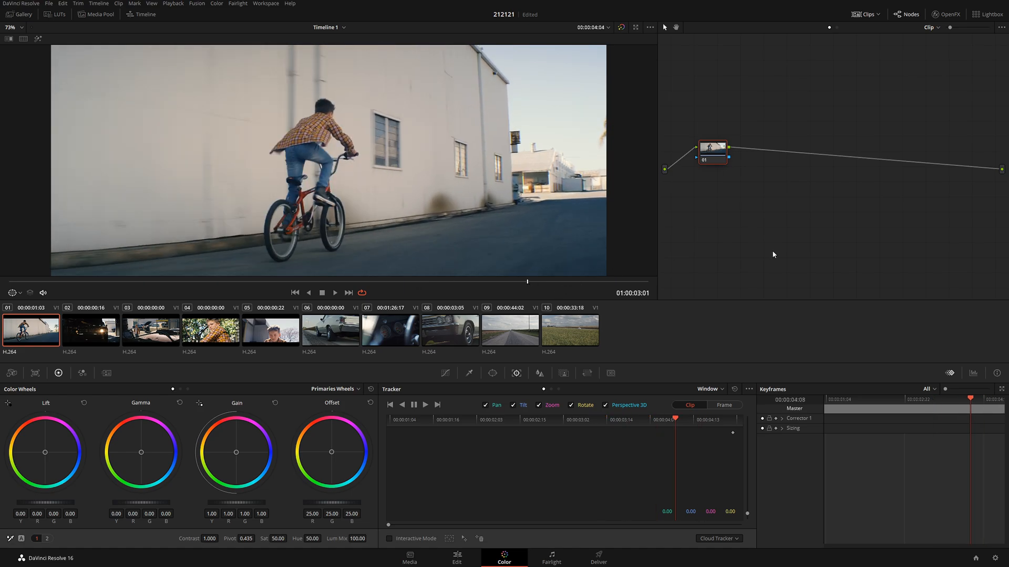
Step: Display the waveform scope and lower the Offset to 13.50 on a new serial node of the bicycle clip
left_click(972, 374)
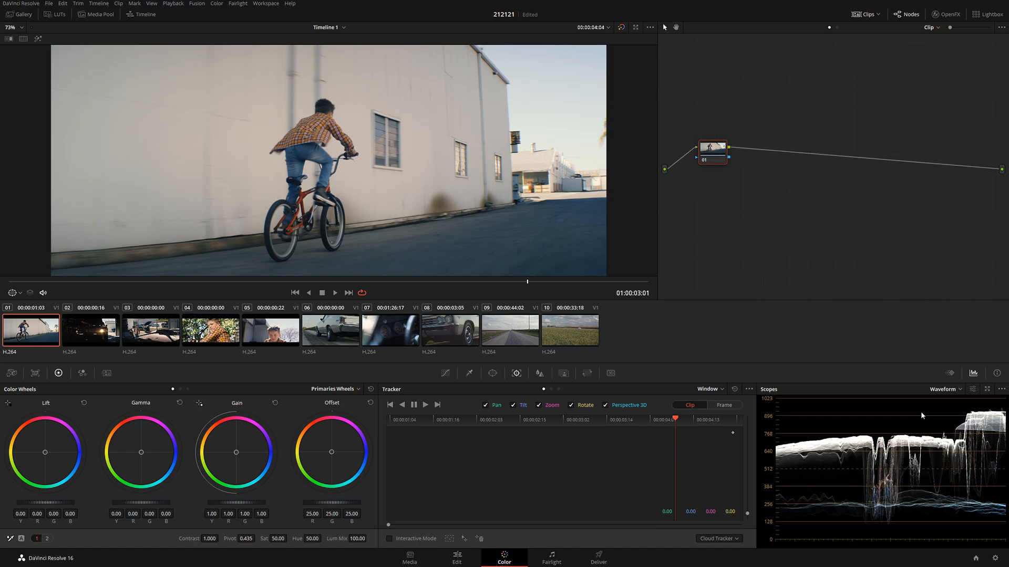
key("alt+s")
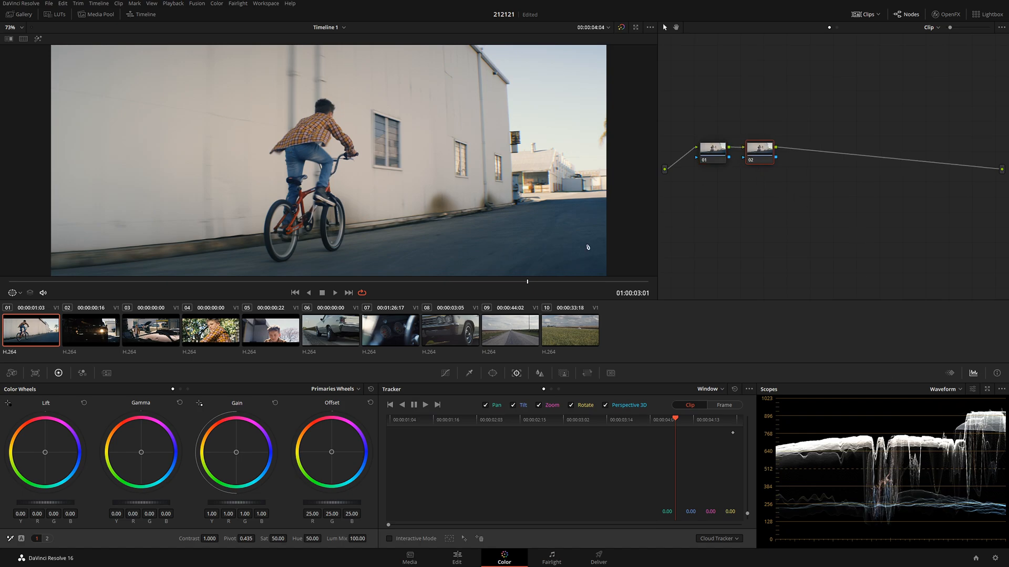
left_click_drag(332, 503, 271, 503)
Step: Label node 02 of the bicycle clip as EXP
right_click(756, 151)
left_click(789, 157)
type("EXP")
key("Return")
Step: Add a third serial node to the bicycle clip and set its temperature to 460 and tint to -32.50
key("alt+s")
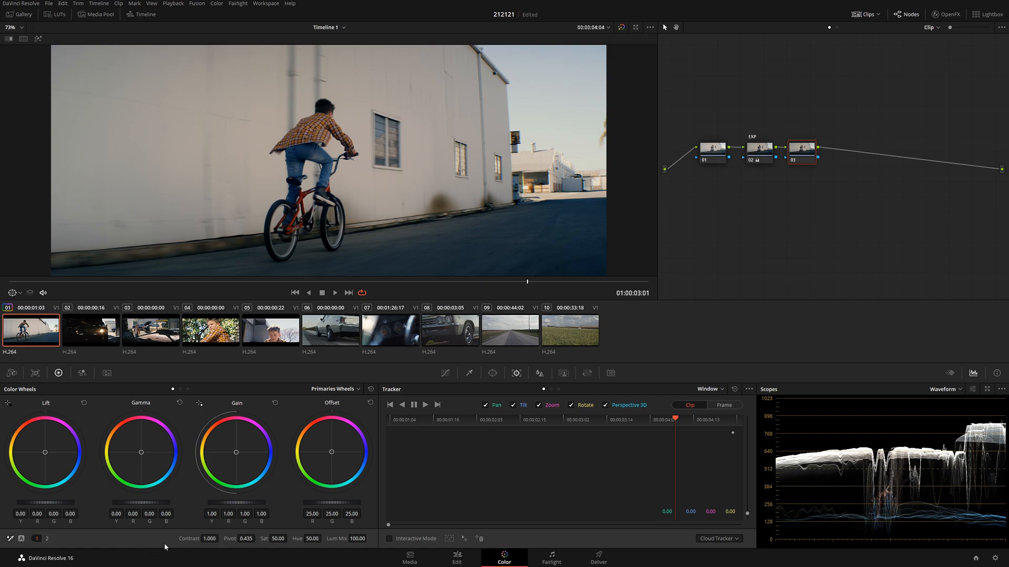
left_click(47, 538)
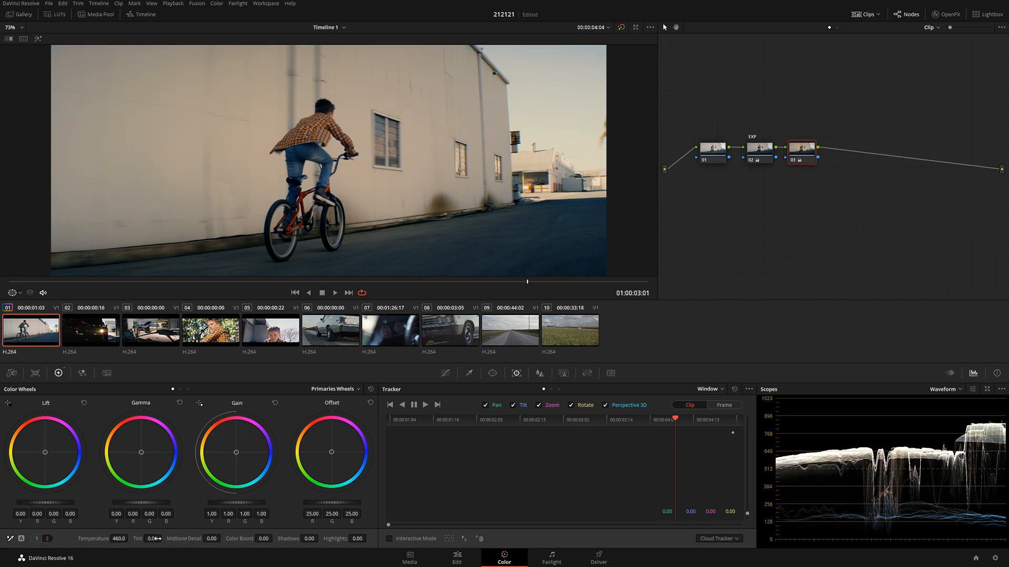
left_click_drag(163, 539, 164, 539)
Step: Compare the bicycle clip with and without its grade, and play it back to review the look
key("shift+d")
key("shift+d")
key("shift+d")
key("shift+d")
key("shift+d")
key("shift+d")
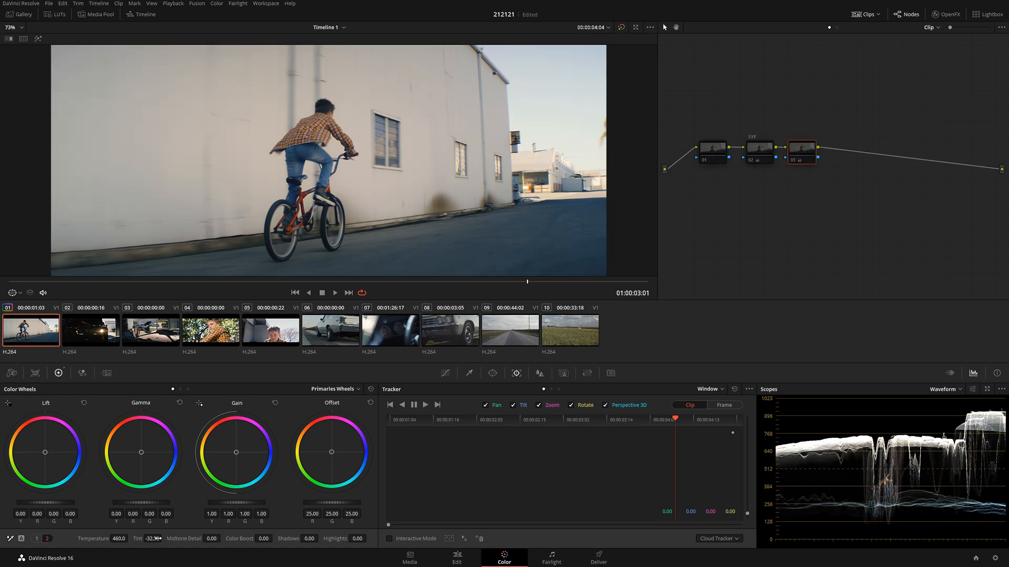
key("shift+d")
key("shift+d")
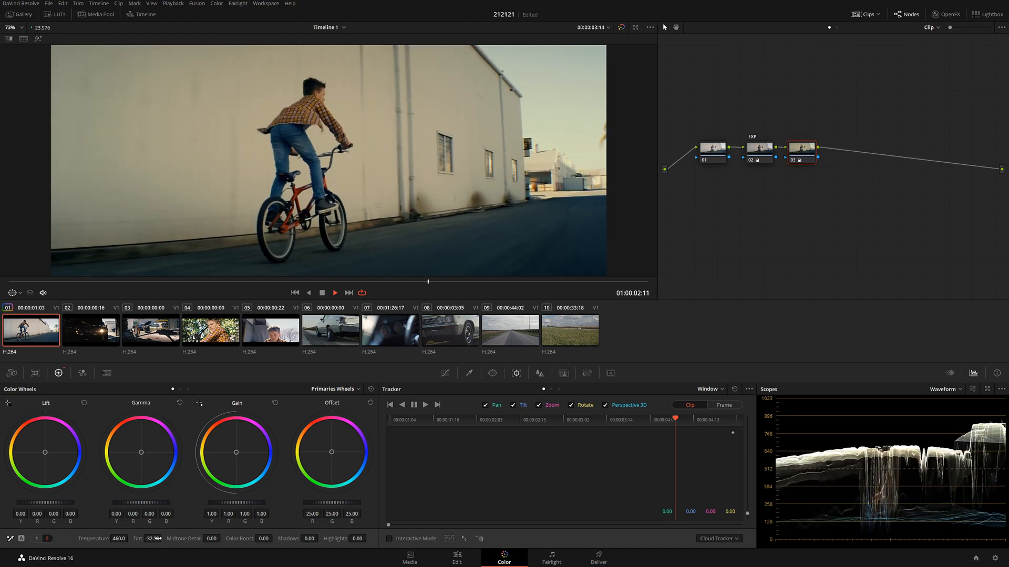
key("space")
key("shift+d")
key("shift+d")
key("shift+d")
key("shift+d")
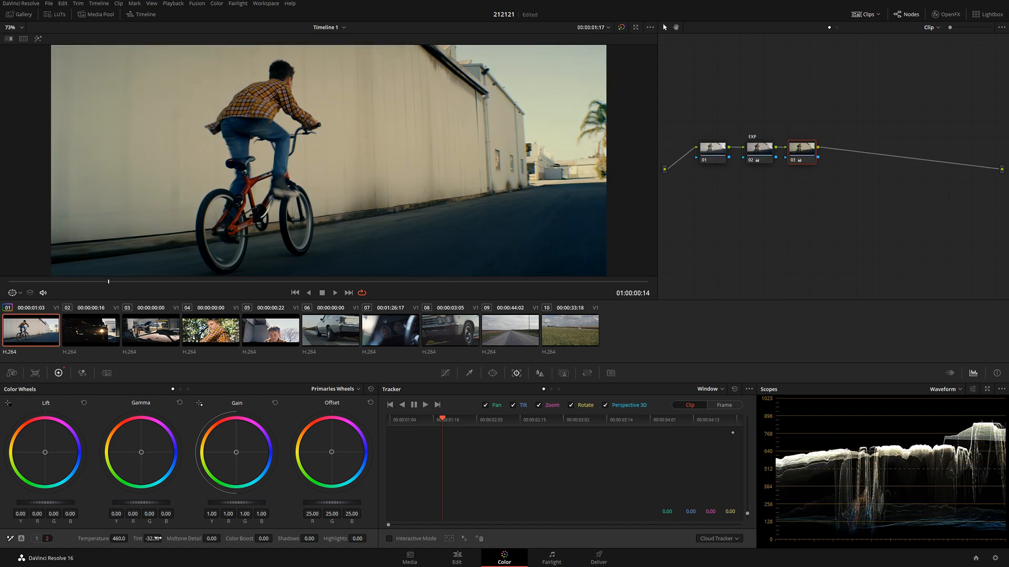
Step: Copy the bicycle clip's grade onto clip 02, the dark car headlight shot
left_click(94, 334)
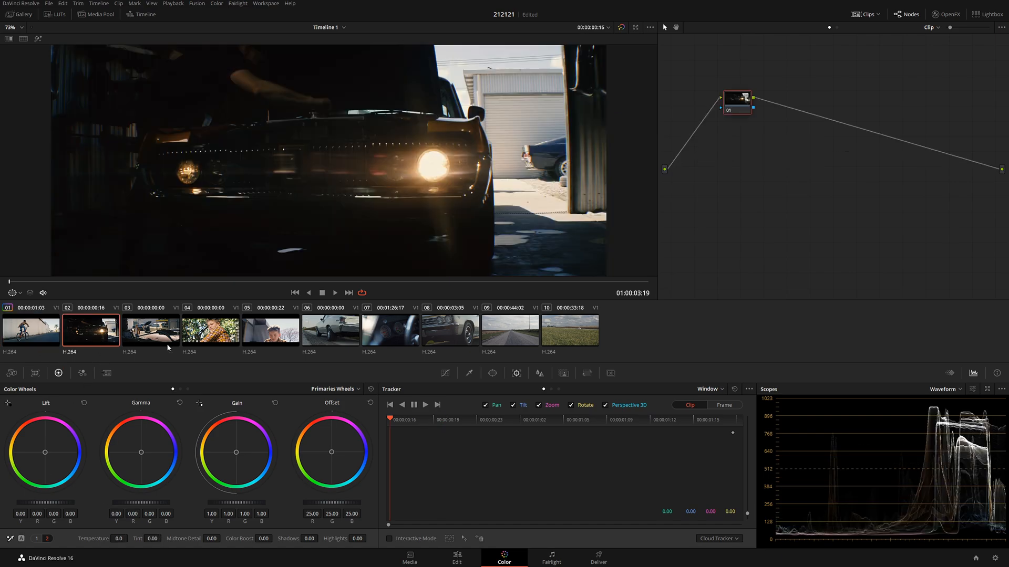
left_click_drag(130, 282, 82, 287)
middle_click(27, 338)
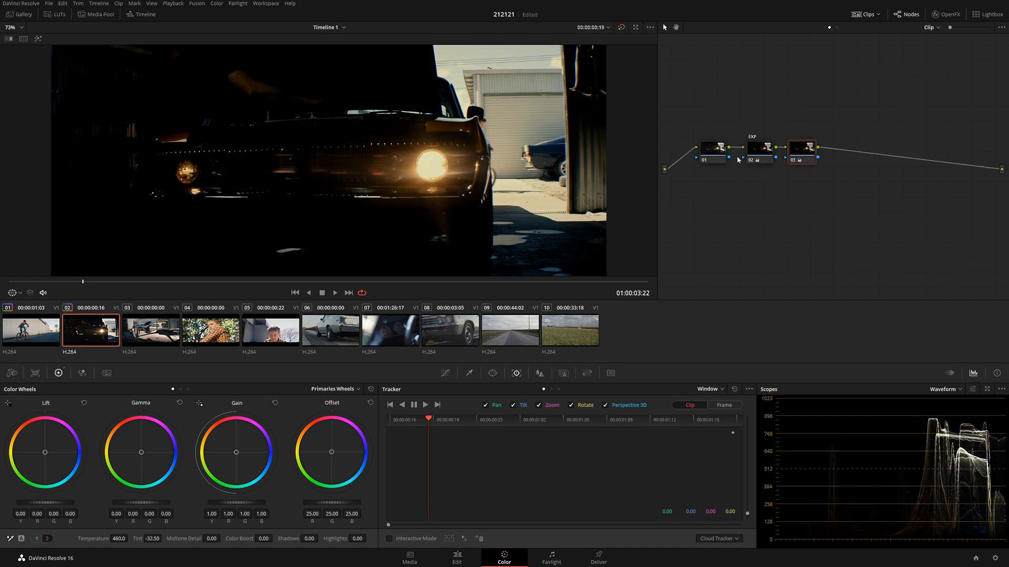
Step: Raise the Log shadows to 0.20 on clip 02's EXP node and compare the shot with the adjustment off and on
left_click(762, 152)
left_click(336, 390)
left_click(327, 417)
left_click_drag(45, 503, 66, 503)
key("alt+d")
key("alt+d")
key("alt+d")
key("alt+d")
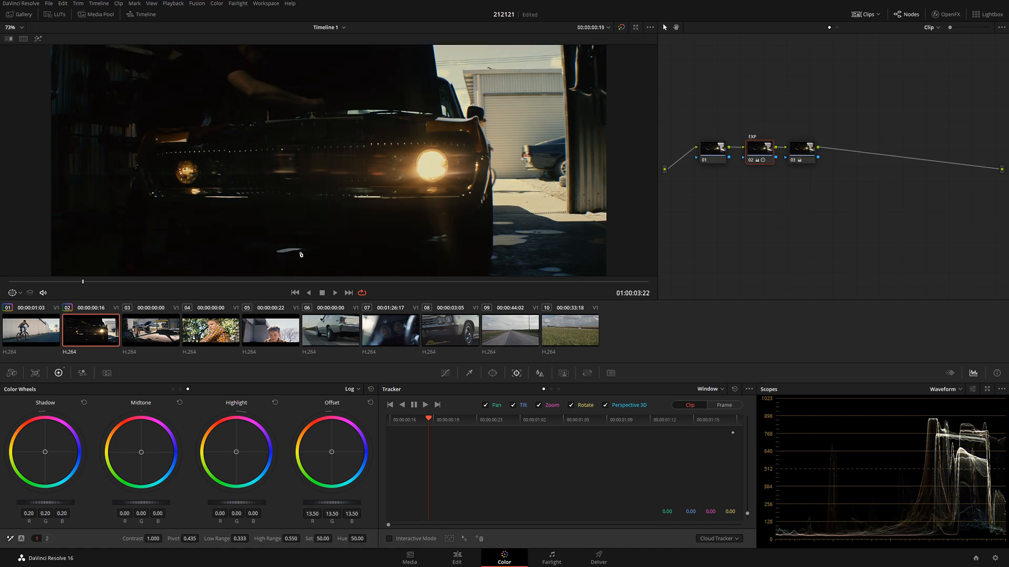
left_click_drag(129, 282, 220, 289)
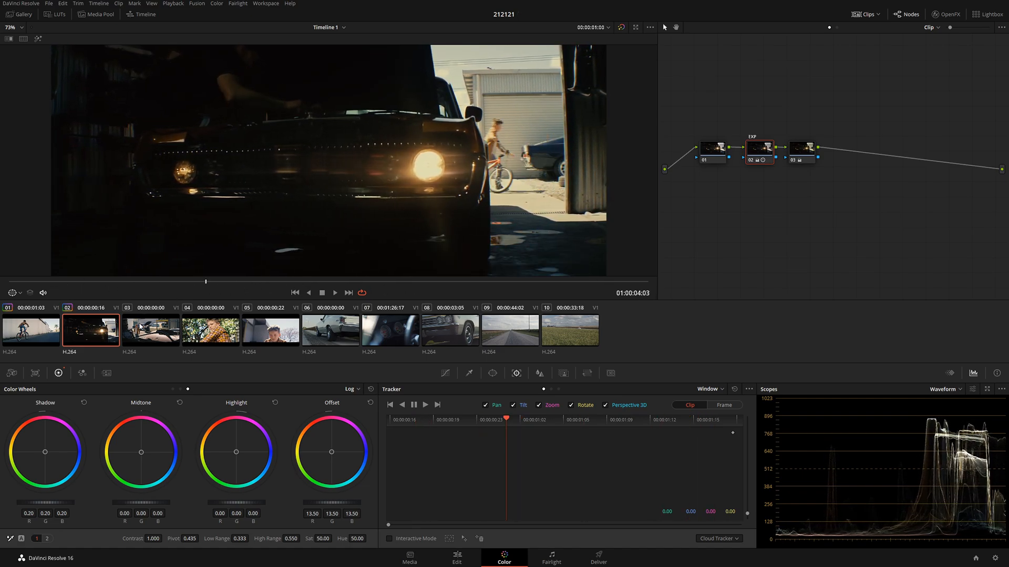
Step: Copy clip 01's grade onto clip 03 and raise the Log shadows to 0.15 on its node 03
left_click(142, 335)
middle_click(36, 331)
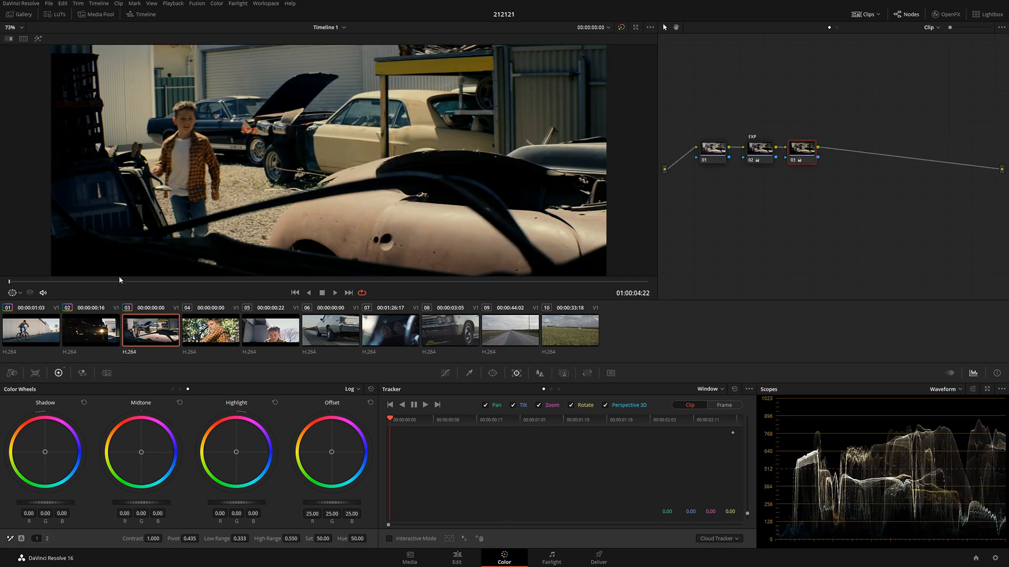
left_click_drag(95, 287, 184, 289)
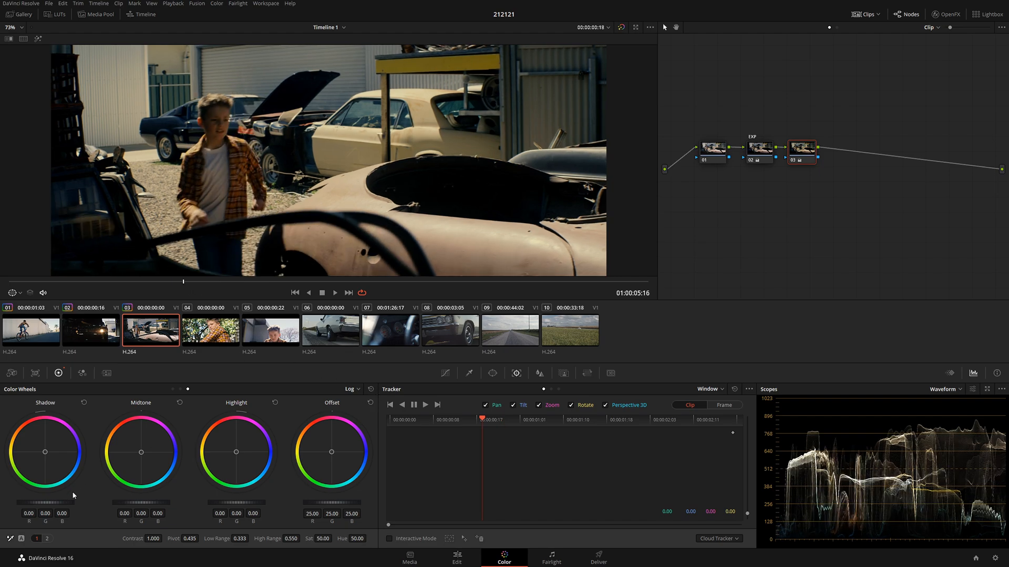
left_click_drag(45, 502, 70, 503)
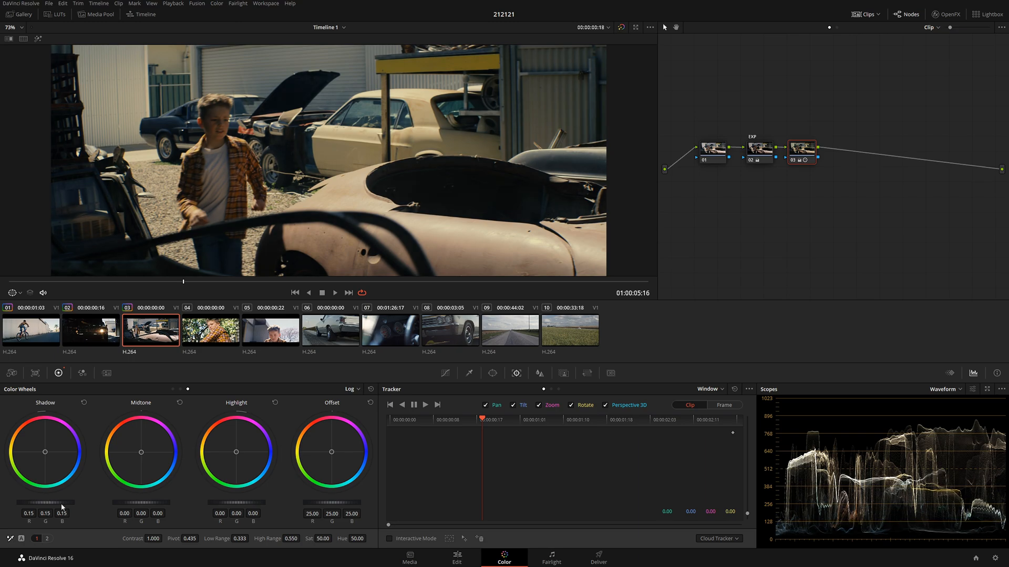
Step: Compare clip 03 with and without its grade and play the shot back
key("shift+d")
key("shift+d")
key("shift+d")
key("shift+d")
key("space")
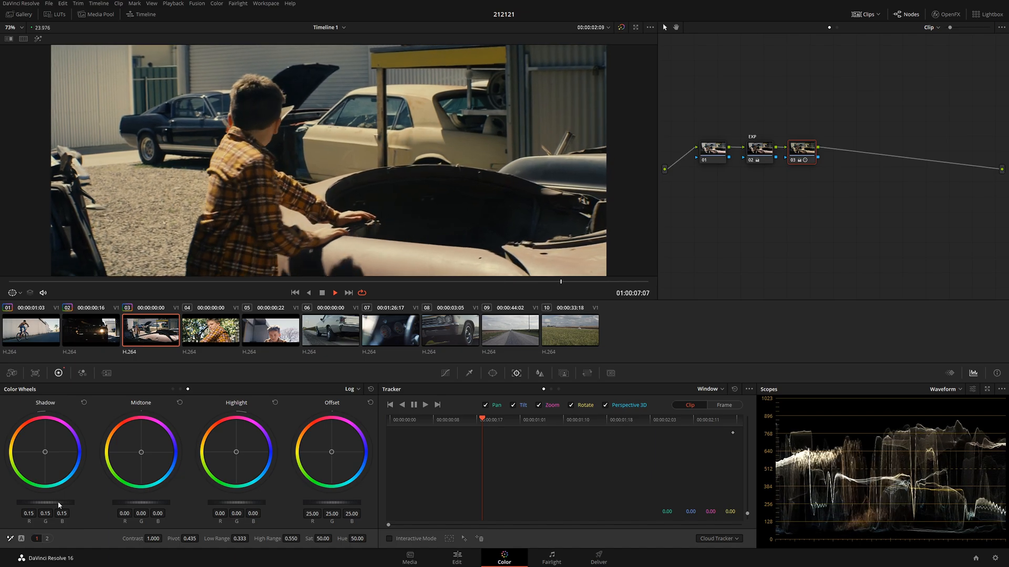
key("space")
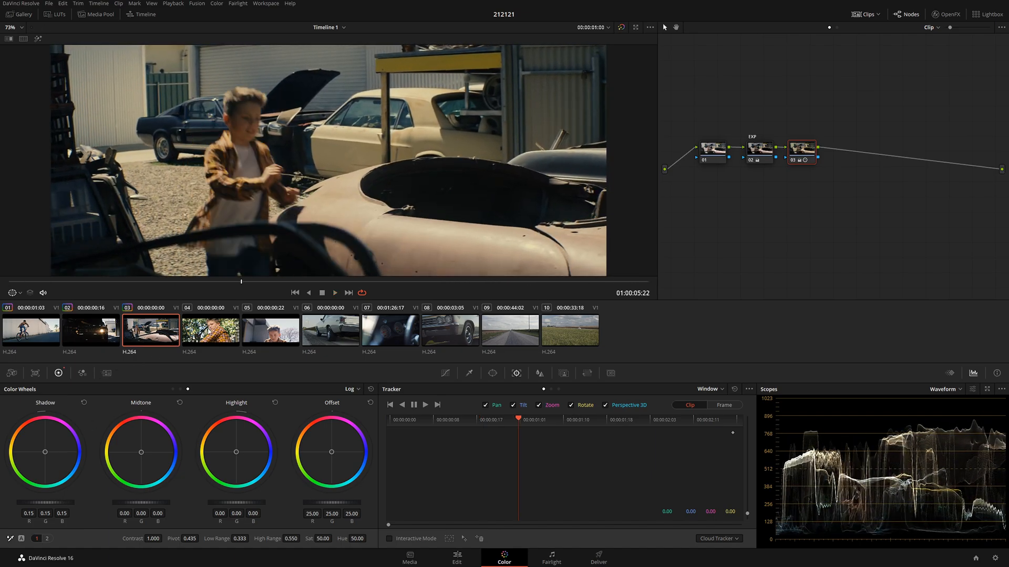
Step: Copy clip 03's grade onto clip 04, the boy in front of the tree, and compare the two shots
left_click(208, 331)
middle_click(154, 332)
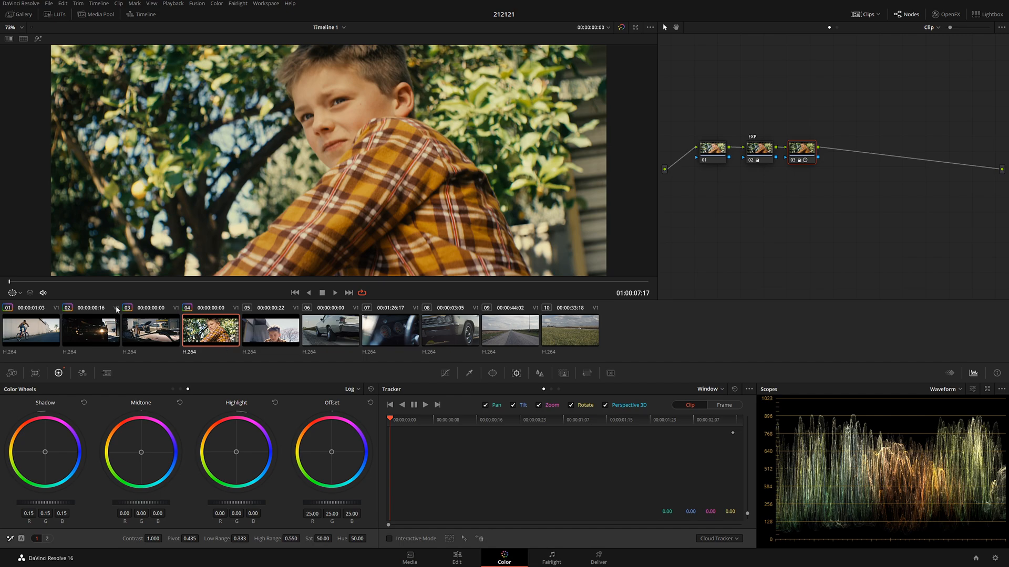
left_click(156, 332)
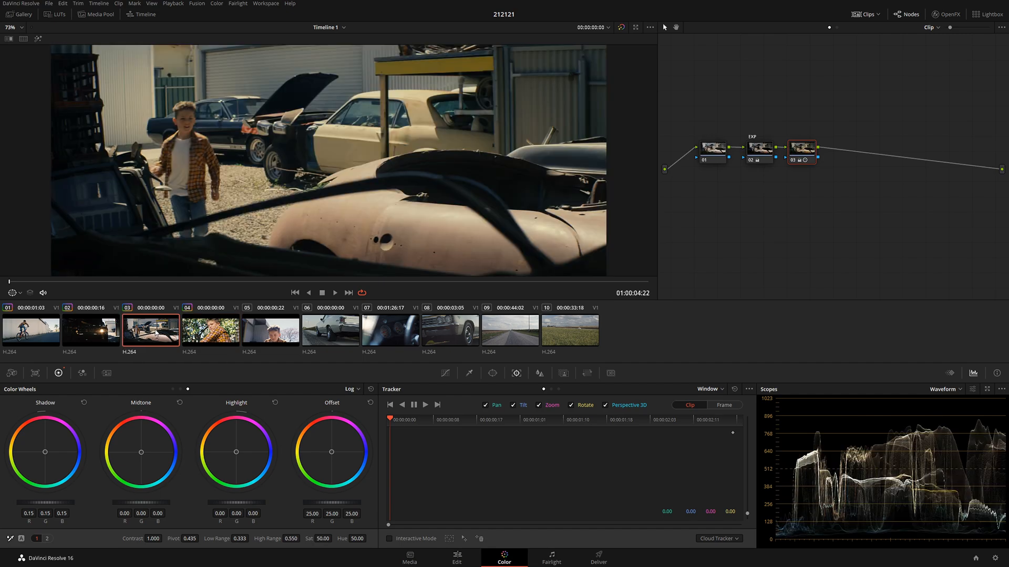
left_click(214, 333)
left_click(149, 336)
left_click(222, 336)
Step: Darken clip 04 on its EXP node by lowering the midpoint of the custom curve and the unlinked luma curve
left_click(752, 152)
left_click(354, 390)
left_click(372, 401)
left_click(446, 375)
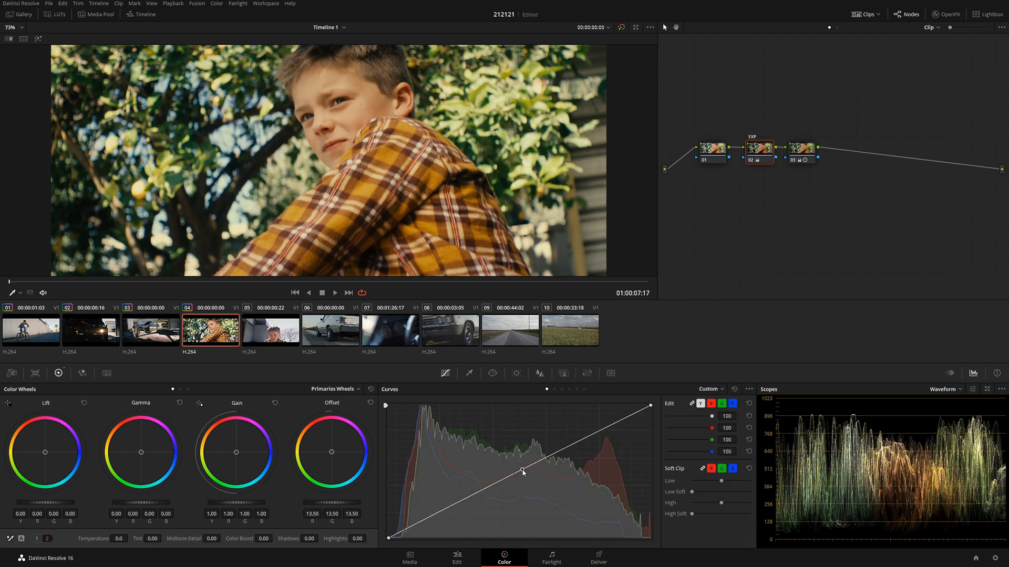
left_click_drag(521, 469, 518, 489)
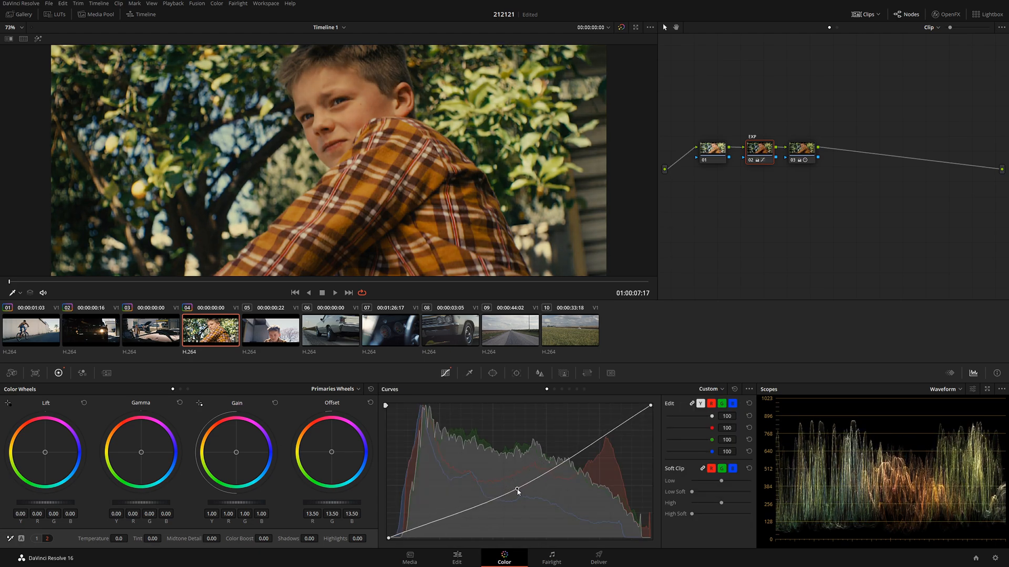
left_click(700, 404)
left_click_drag(519, 492, 562, 476)
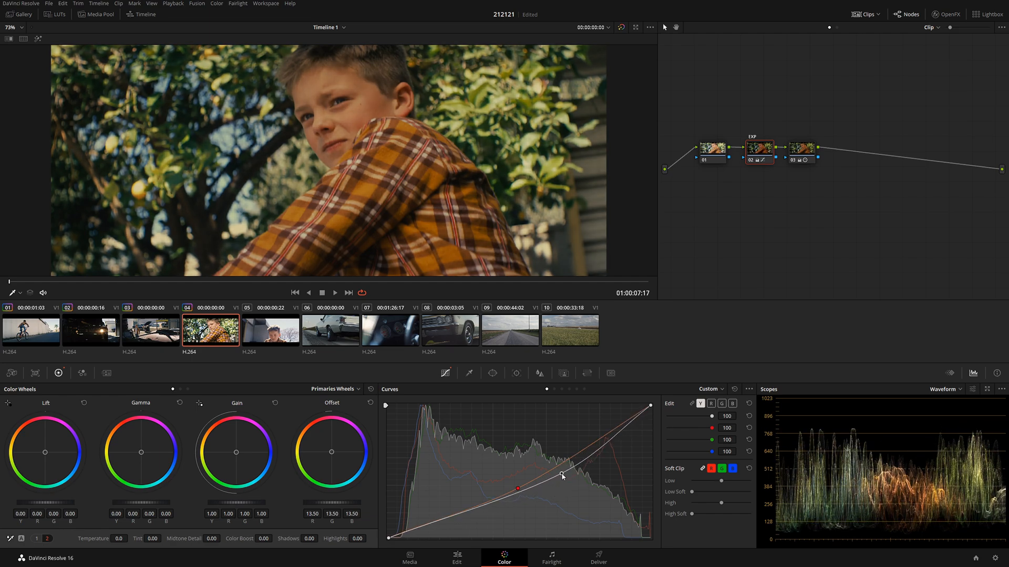
Step: Show clips 03 and 04 side by side in a split screen set to Selected Clips
left_click(156, 335)
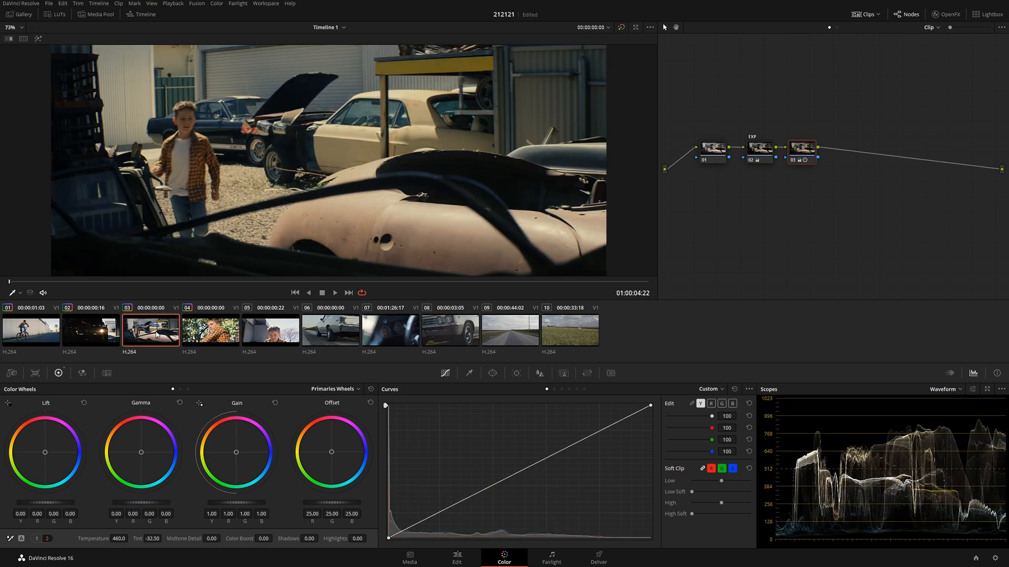
left_click_drag(303, 282, 599, 290)
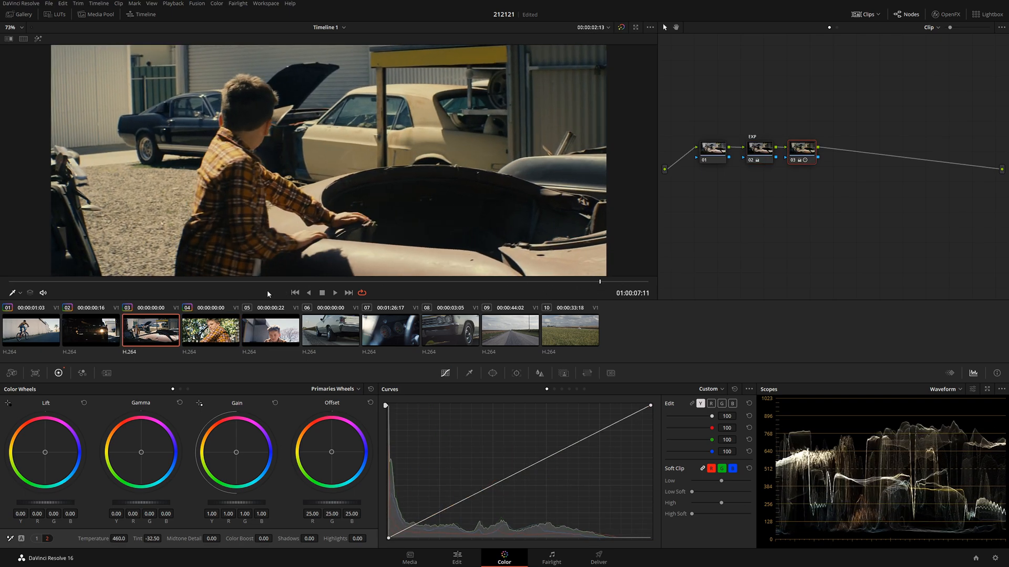
left_click(22, 40)
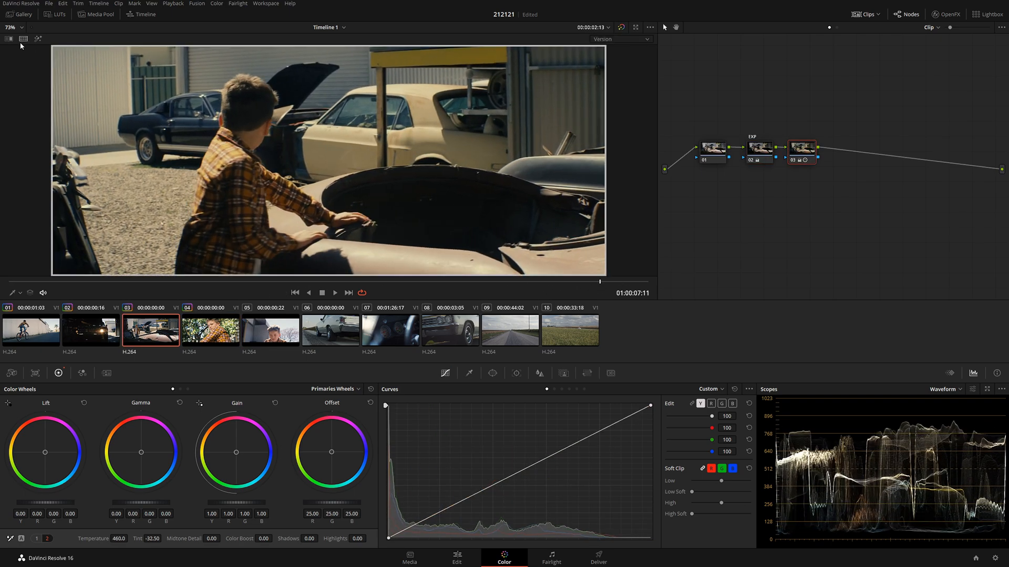
left_click(638, 37)
left_click(633, 85)
left_click(221, 330, "ctrl")
left_click_drag(196, 282, 173, 291)
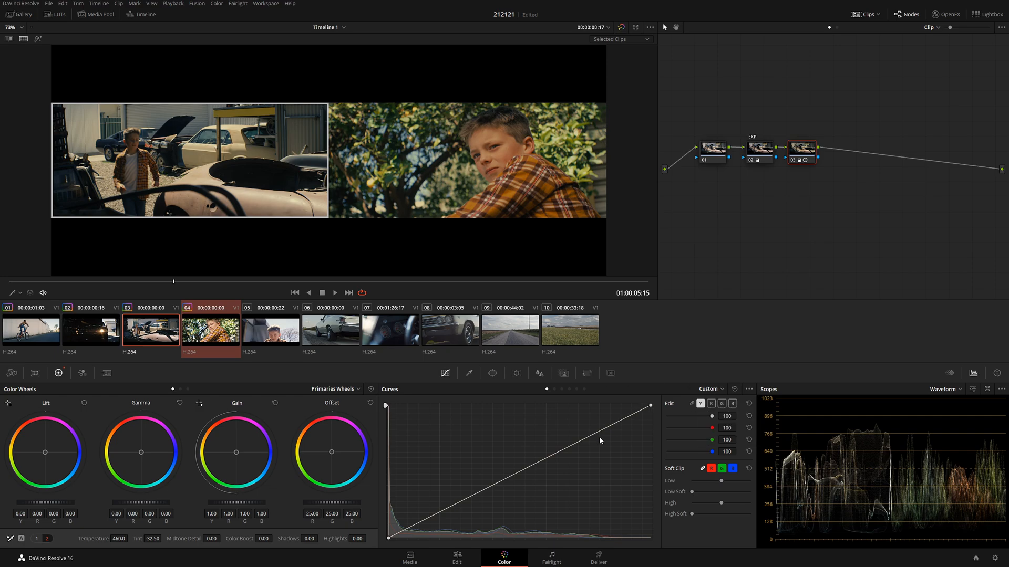
Step: Relink the curve channels, raise clip 04's EXP curve slightly to match clip 03, and turn off the split screen
left_click(691, 404)
left_click(208, 334)
left_click(152, 334, "ctrl")
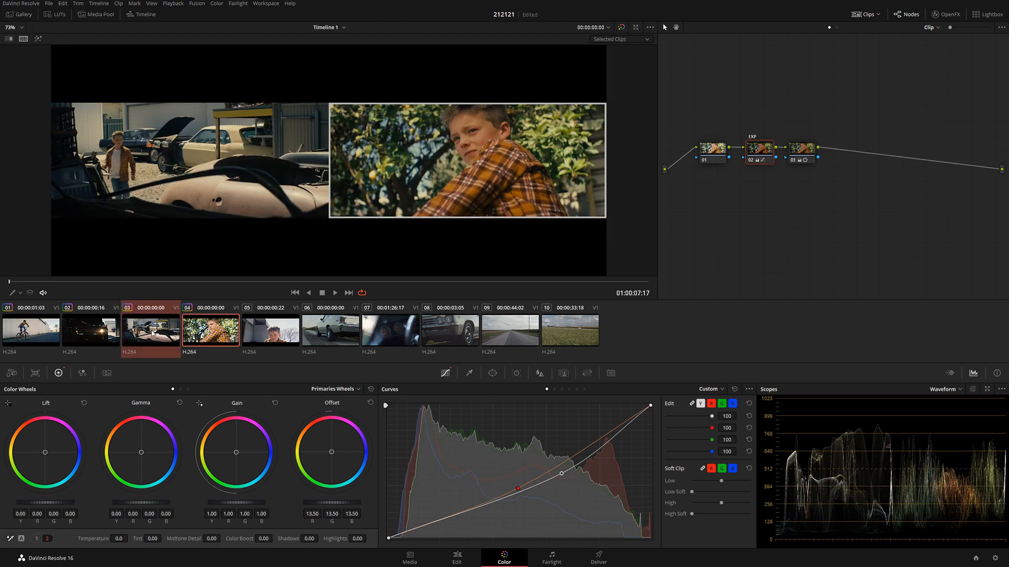
left_click_drag(320, 282, 271, 283)
left_click_drag(561, 473, 545, 469)
left_click_drag(270, 282, 334, 282)
left_click(22, 40)
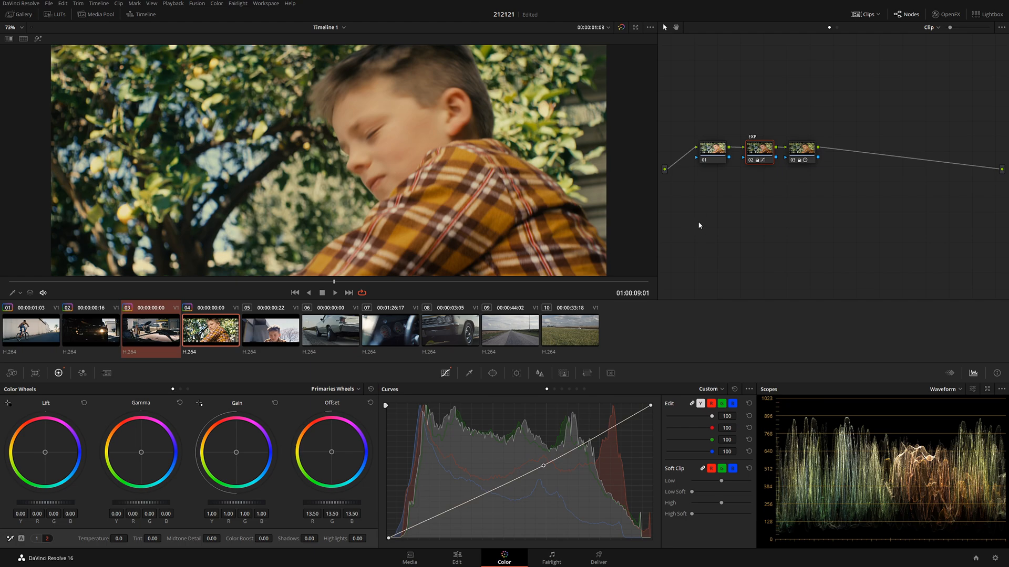
Step: Add a serial node labelled "trees" after clip 04's EXP node, place it below node 03, and save the project
key("alt+s")
left_click_drag(808, 177, 808, 212)
right_click(812, 214)
left_click(827, 226)
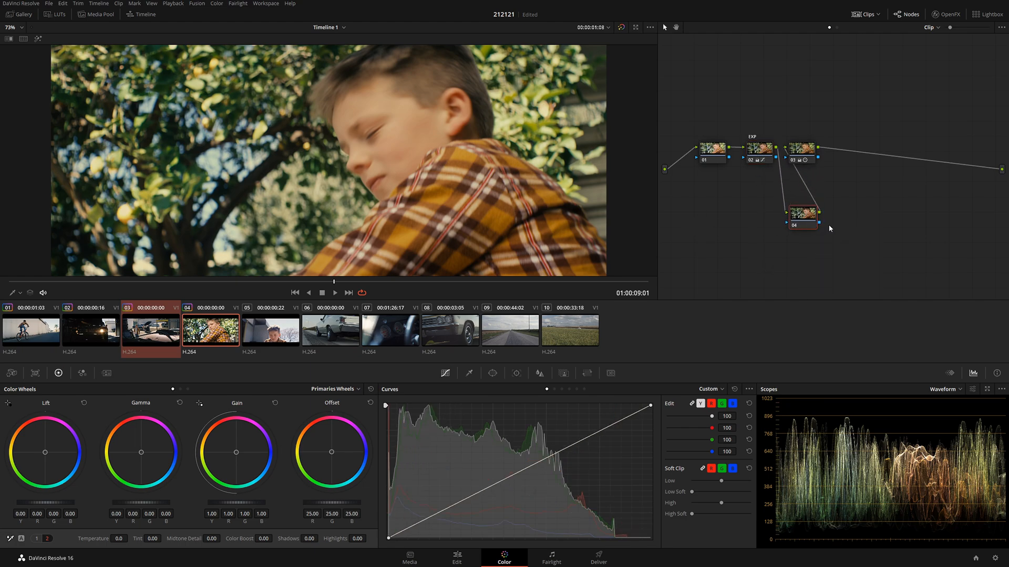
key("ctrl+s")
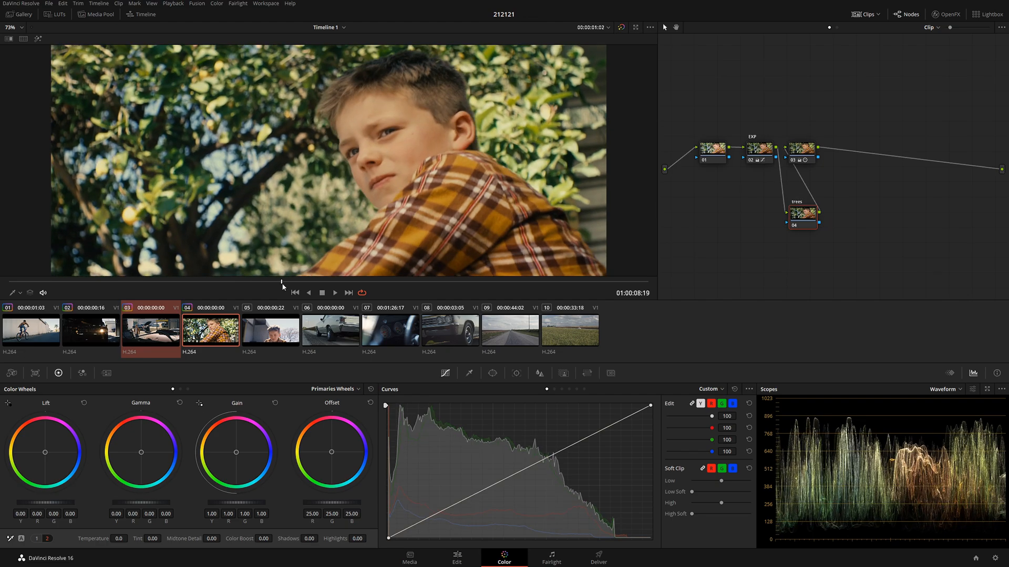
Step: Draw a closed curve window around the boy's head and face on the trees node, and invert it
left_click_drag(430, 286, 156, 287)
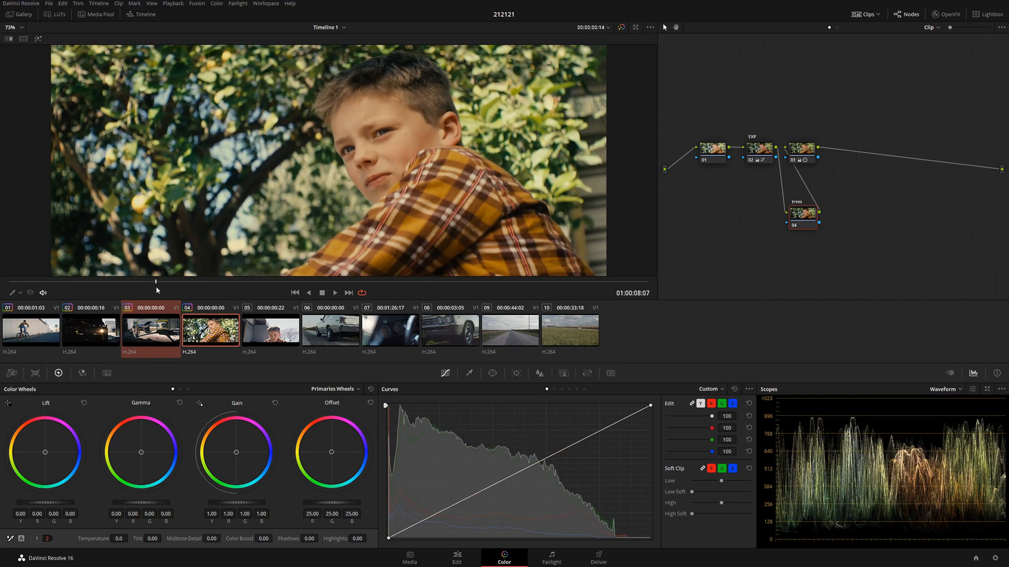
left_click(494, 375)
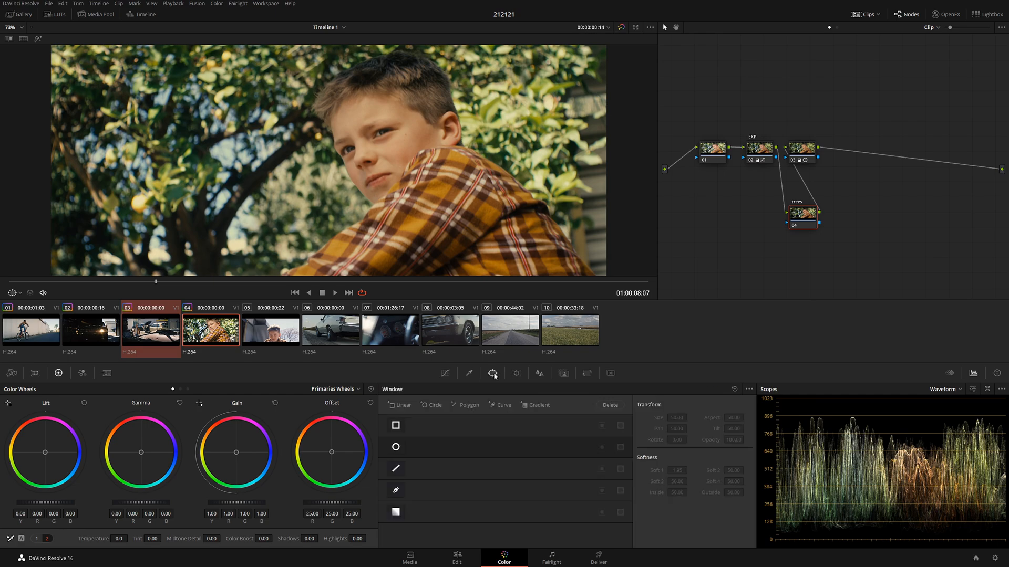
left_click(404, 492)
left_click(373, 61)
left_click(325, 86)
left_click(312, 104)
left_click(327, 119)
left_click(332, 137)
left_click(335, 150)
left_click(342, 160)
left_click(350, 177)
left_click(365, 199)
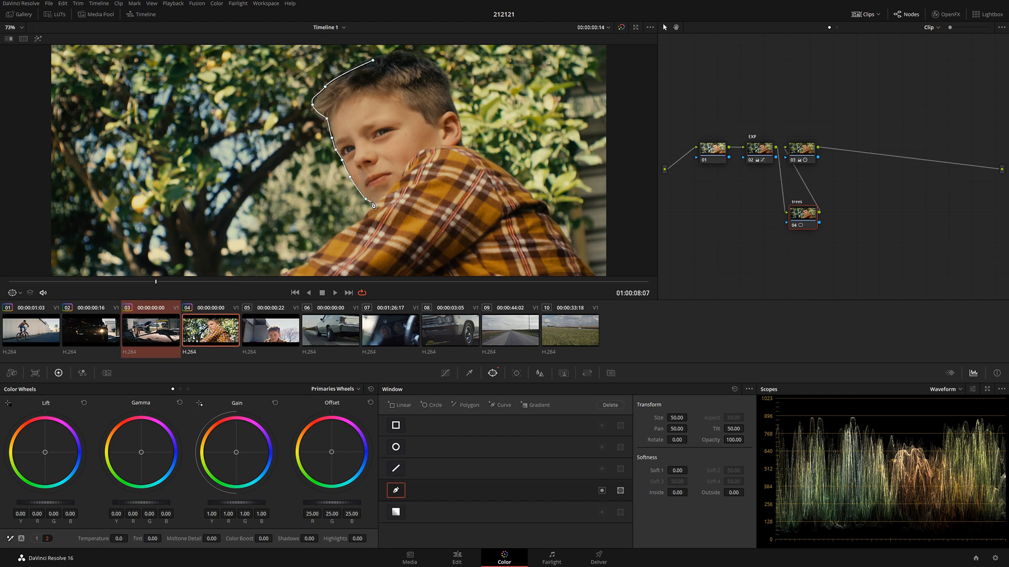
left_click(376, 204)
left_click(395, 182)
left_click(413, 159)
left_click(429, 150)
left_click(457, 149)
left_click(465, 143)
left_click(458, 115)
left_click(451, 96)
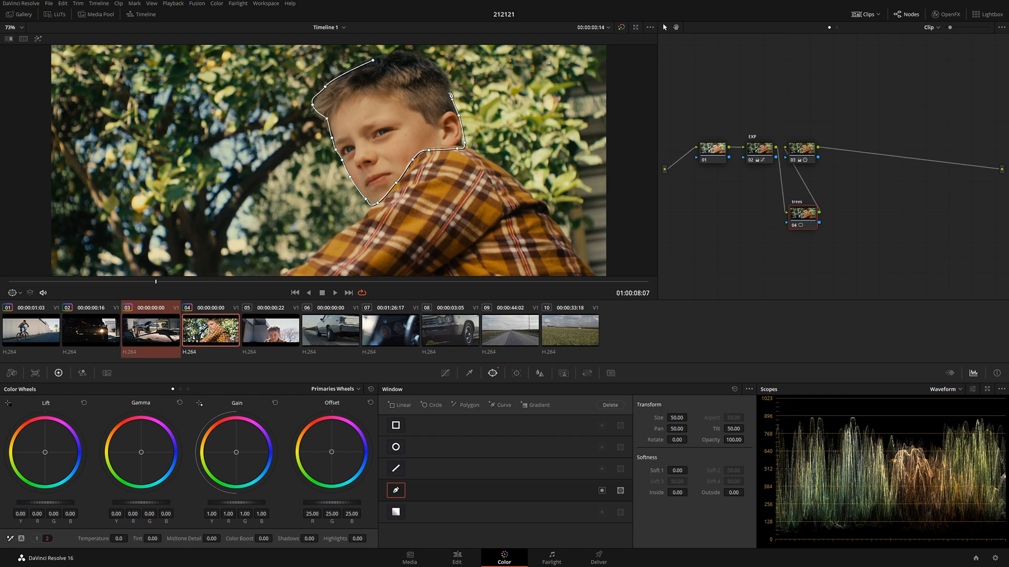
left_click(436, 64)
left_click(424, 55)
left_click(409, 49)
left_click(390, 52)
left_click(379, 56)
left_click(372, 63)
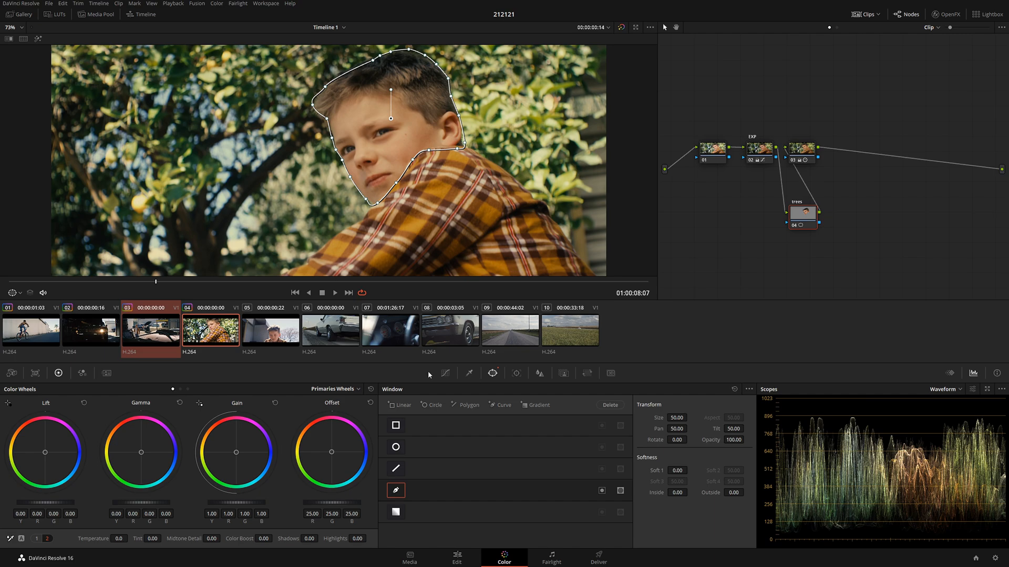
left_click(603, 491)
Step: Lower the trees node's gamma to -0.09 and track the window backward and forward through the whole clip
left_click_drag(141, 503, 127, 503)
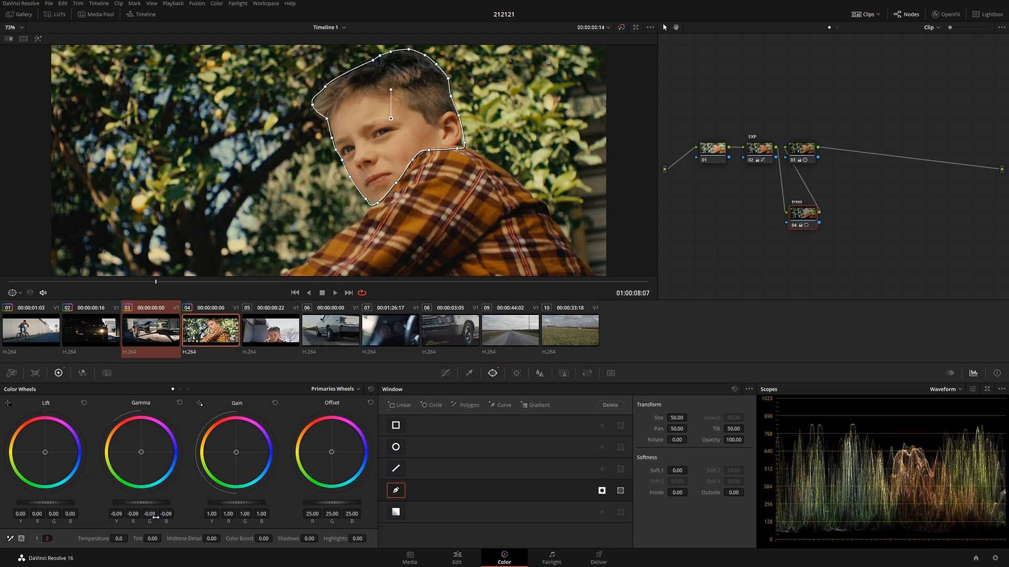
left_click(521, 373)
left_click(403, 405)
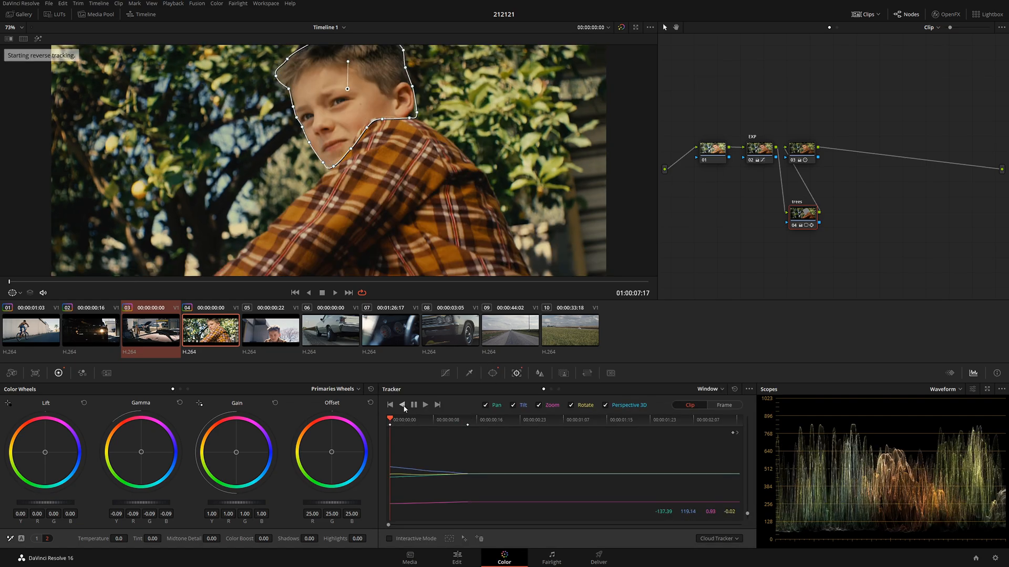
left_click(424, 405)
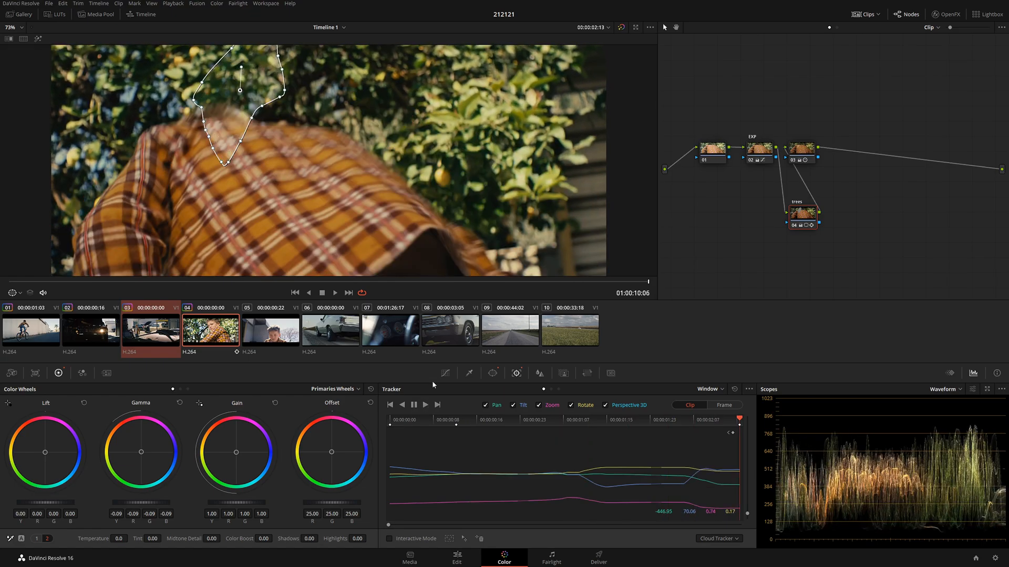
Step: Soften the head window's edge with Soft 1 at 9.30 and check the tracking across the clip
left_click(493, 373)
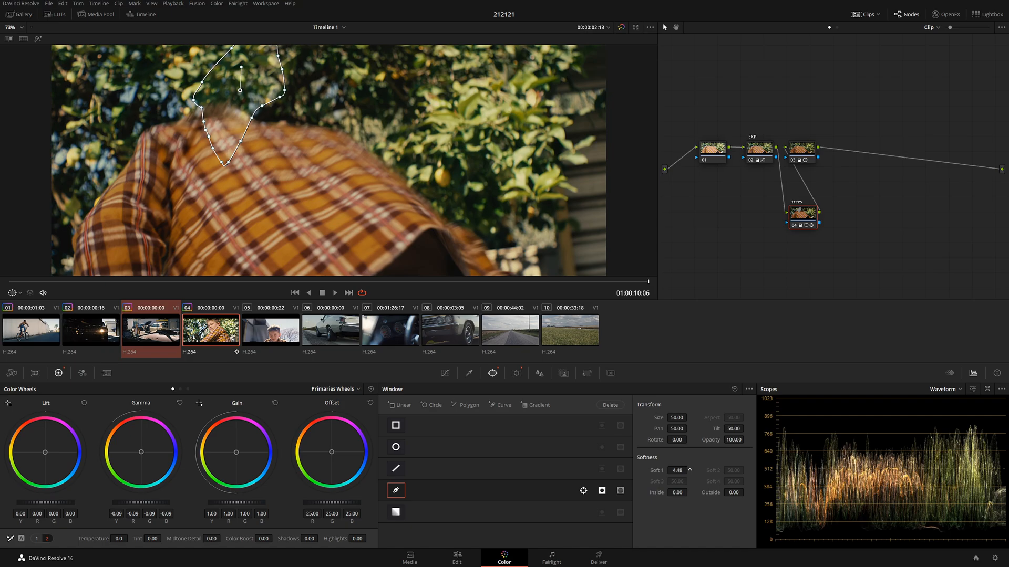
left_click_drag(383, 282, 271, 293)
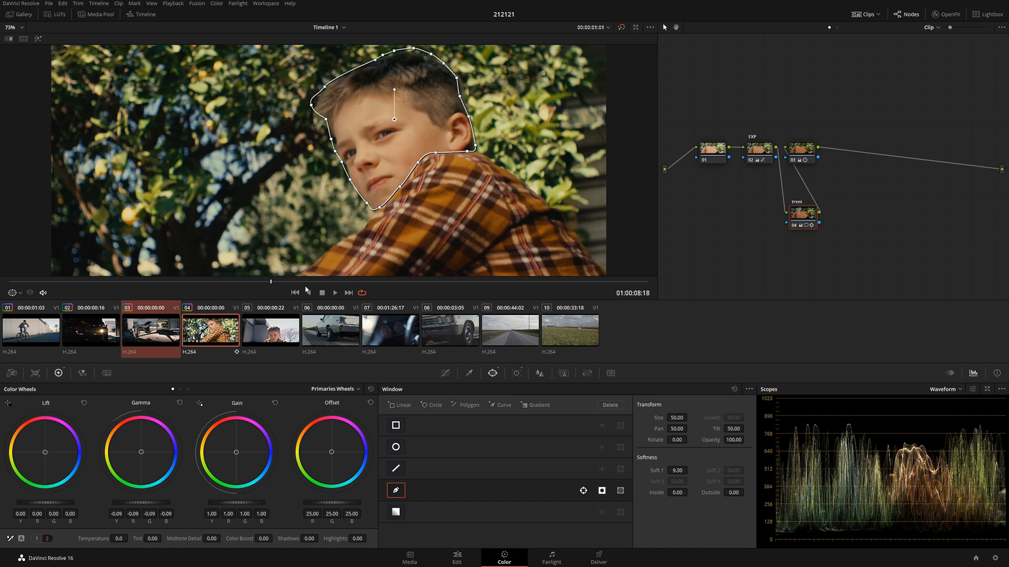
left_click_drag(271, 288, 558, 281)
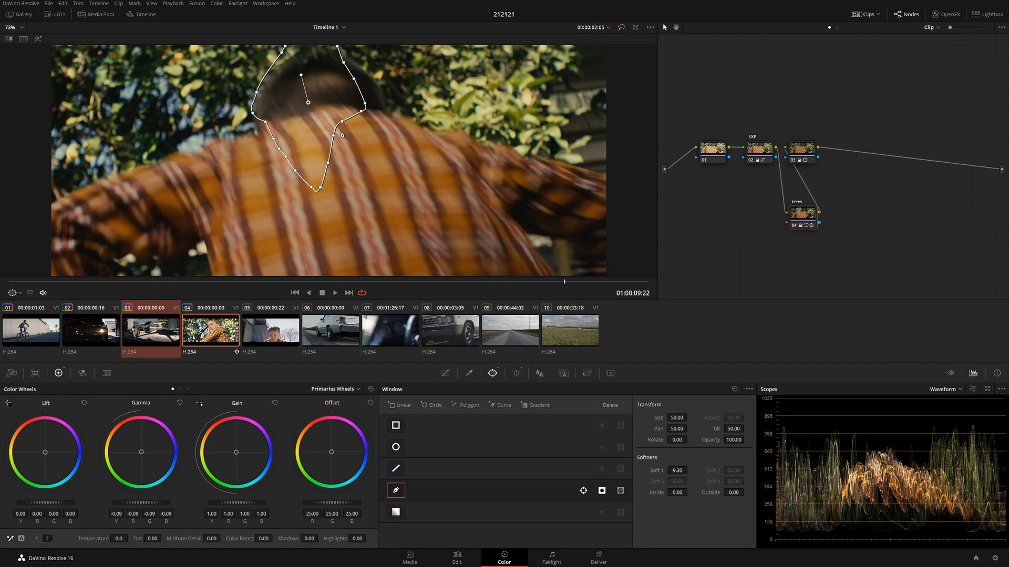
left_click_drag(538, 282, 294, 288)
Step: Compare clip 04 with and without its grade by repeatedly bypassing all grades
left_click(801, 148)
key("shift+d")
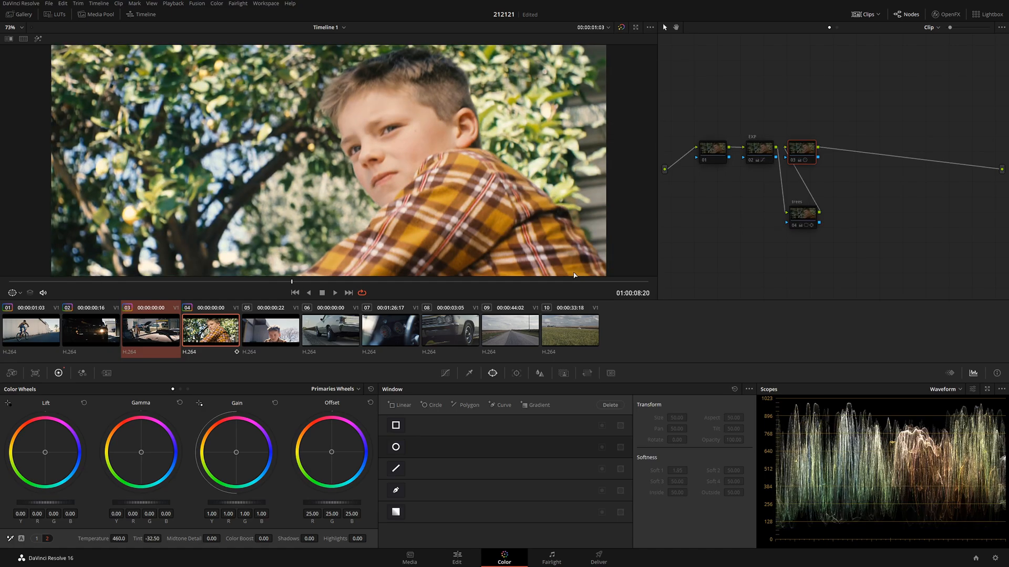
key("shift+d")
key("shift+d")
key("shift+d")
key("shift+d")
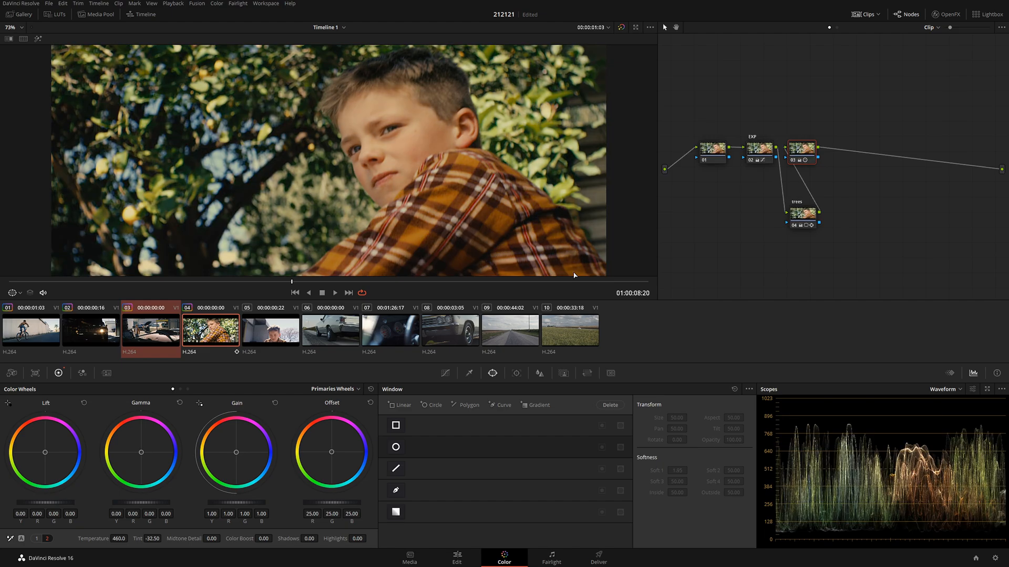
key("shift+d")
Step: Save the project and copy clip 03's grade onto clip 05, the boy beside the corrugated shed
left_click(282, 331)
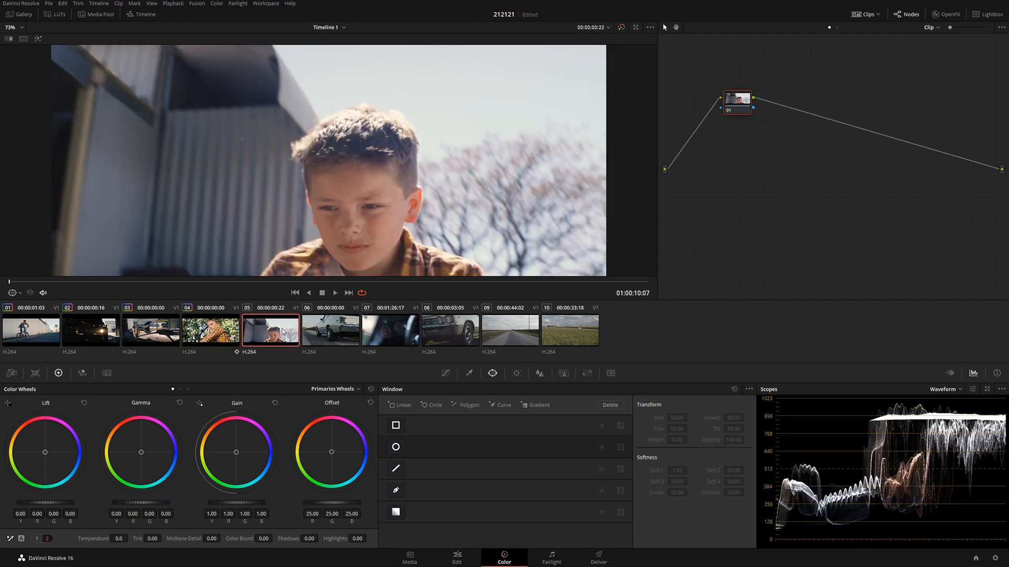
key("ctrl+s")
middle_click(157, 331)
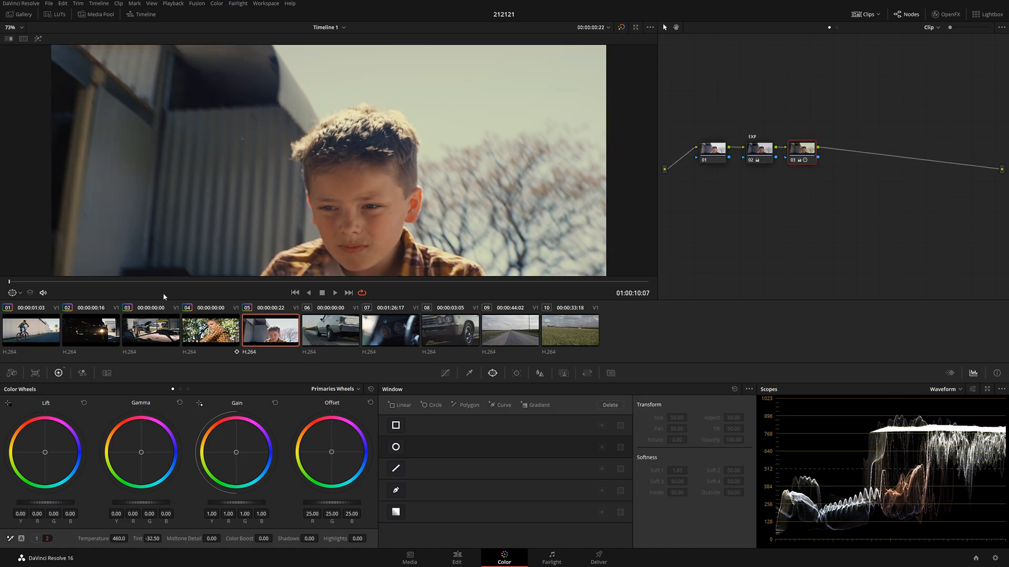
left_click_drag(77, 283, 9, 284)
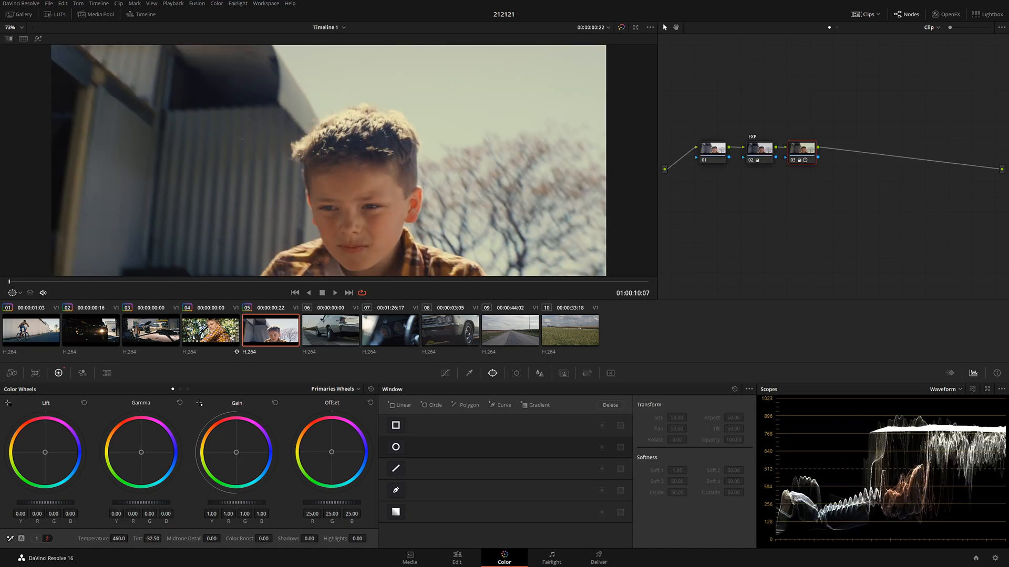
Step: Compare clips 04 and 05 side by side in a split screen of the selected clips
left_click(213, 334)
left_click(24, 39)
left_click_drag(265, 282, 9, 282)
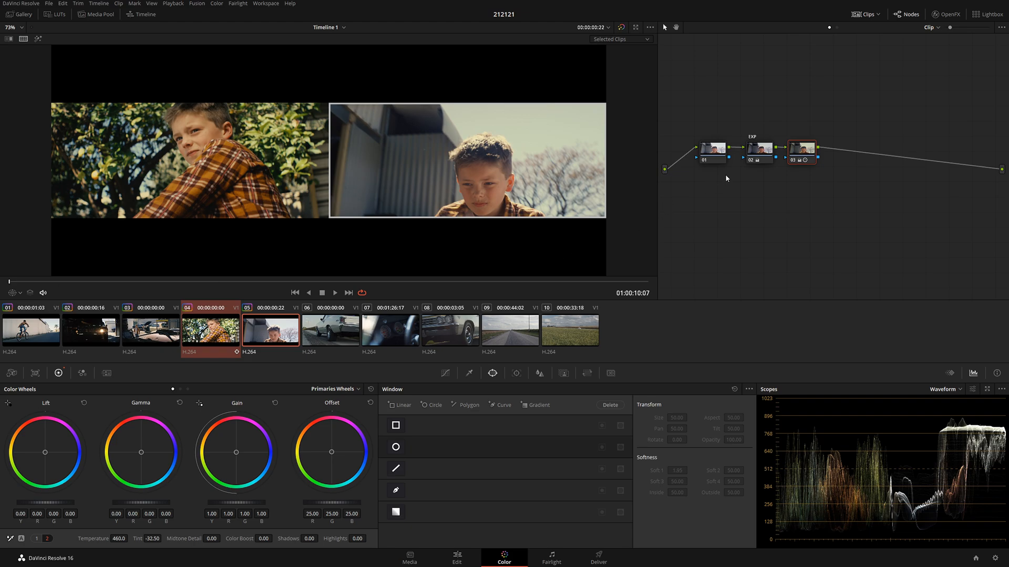
Step: Add a serial node labelled "kick" after clip 05's EXP node and place it below node 03
left_click(762, 150)
key("alt+s")
left_click_drag(802, 182, 801, 226)
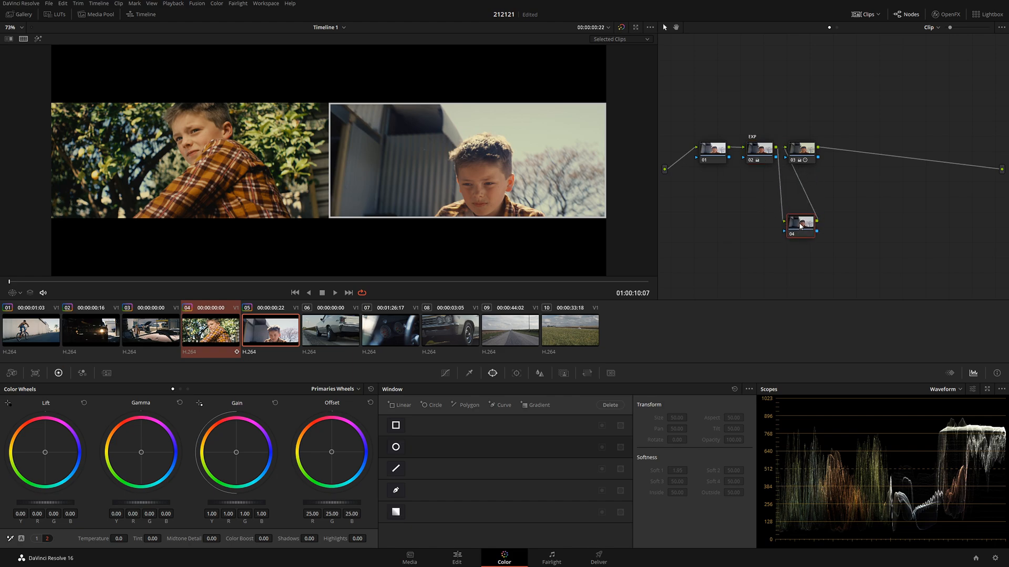
right_click(800, 229)
left_click(816, 246)
Step: Enable Display Qualifier Focus in the scopes and raise the midtones on the kick node's custom curve
left_click(446, 373)
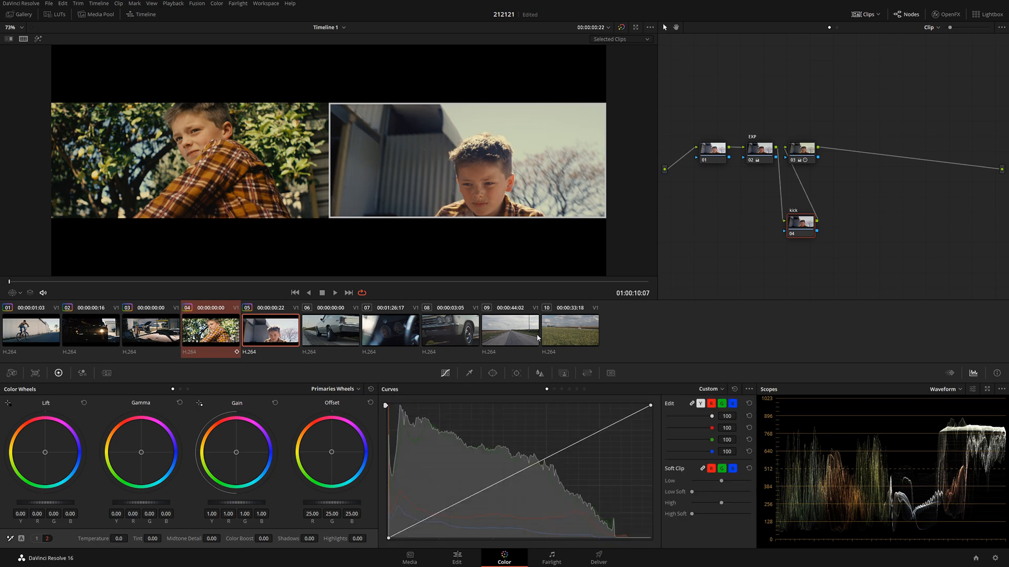
left_click(17, 292)
left_click(32, 316)
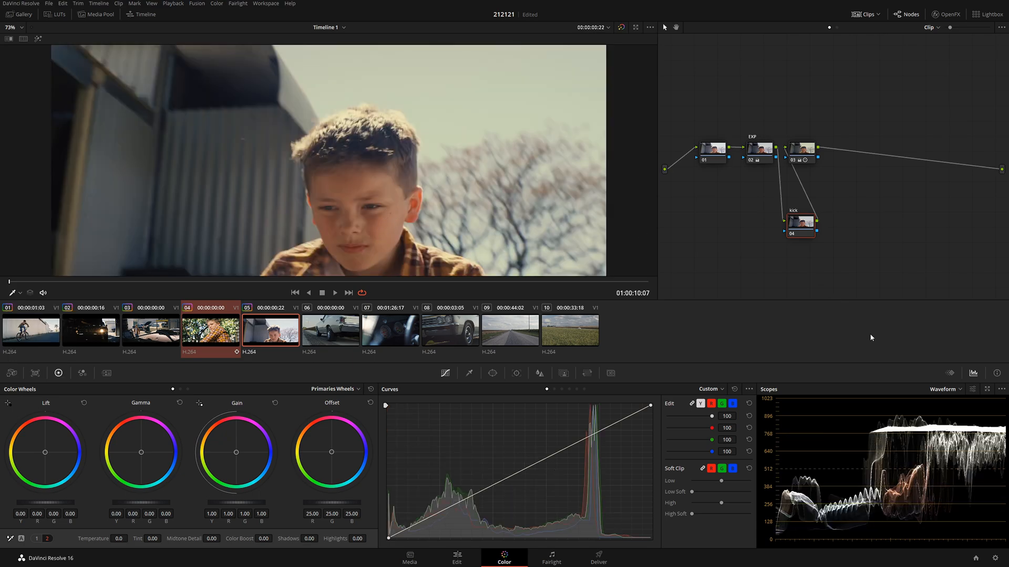
left_click(1002, 389)
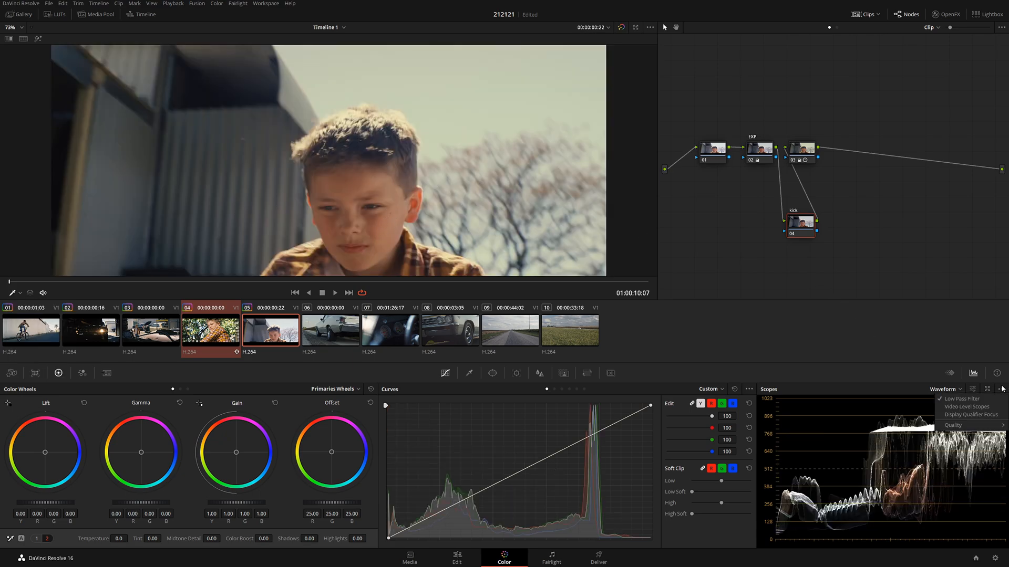
left_click(971, 414)
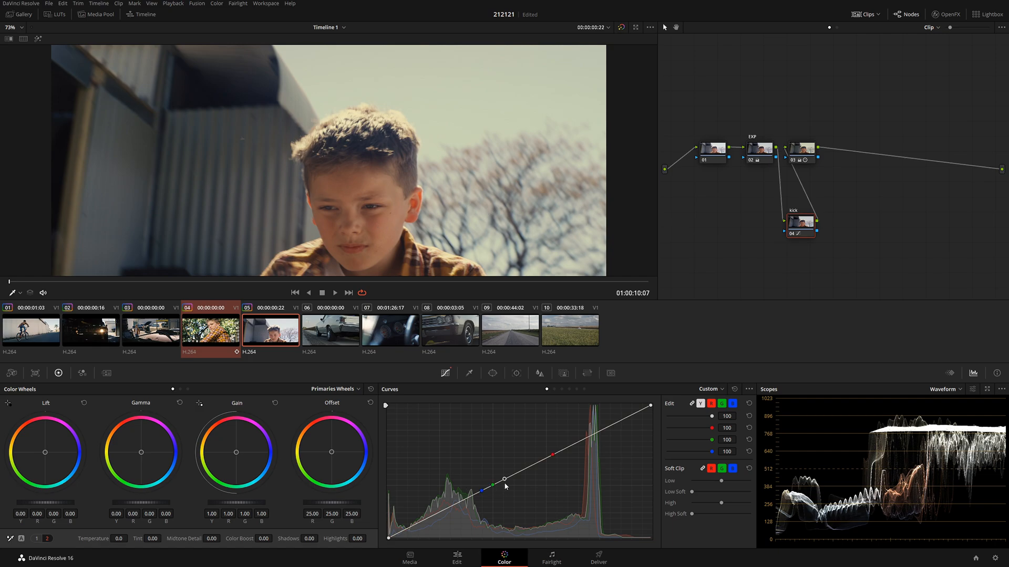
left_click_drag(504, 480, 486, 479)
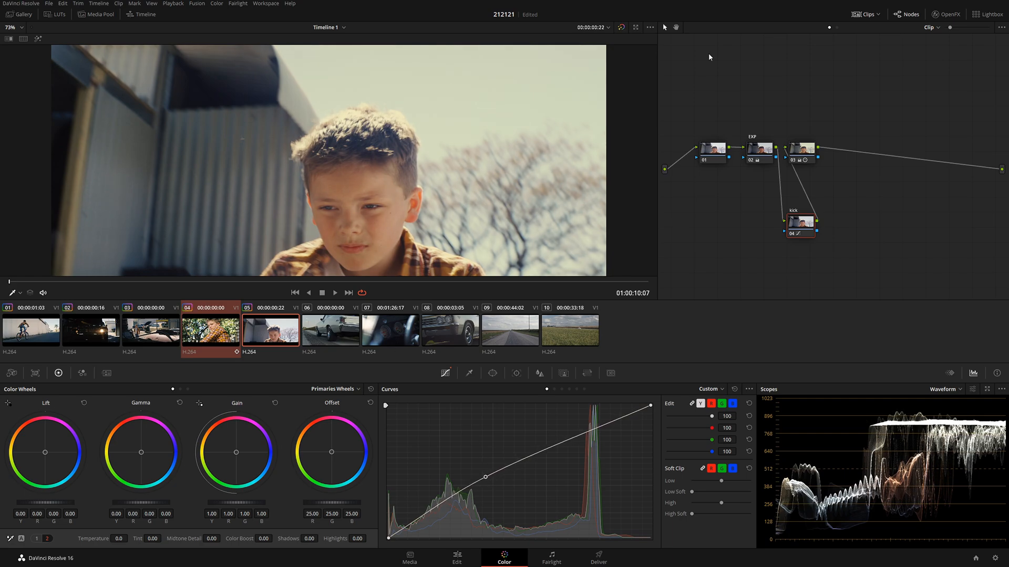
Step: Lower the white point of the kick node's custom curve while comparing clips 04 and 05 in split screen
left_click(23, 41)
left_click_drag(297, 282, 355, 283)
mouse_move(651, 408)
left_mouse_down()
mouse_move(657, 426)
mouse_move(658, 400)
mouse_move(664, 430)
mouse_move(664, 415)
left_mouse_up()
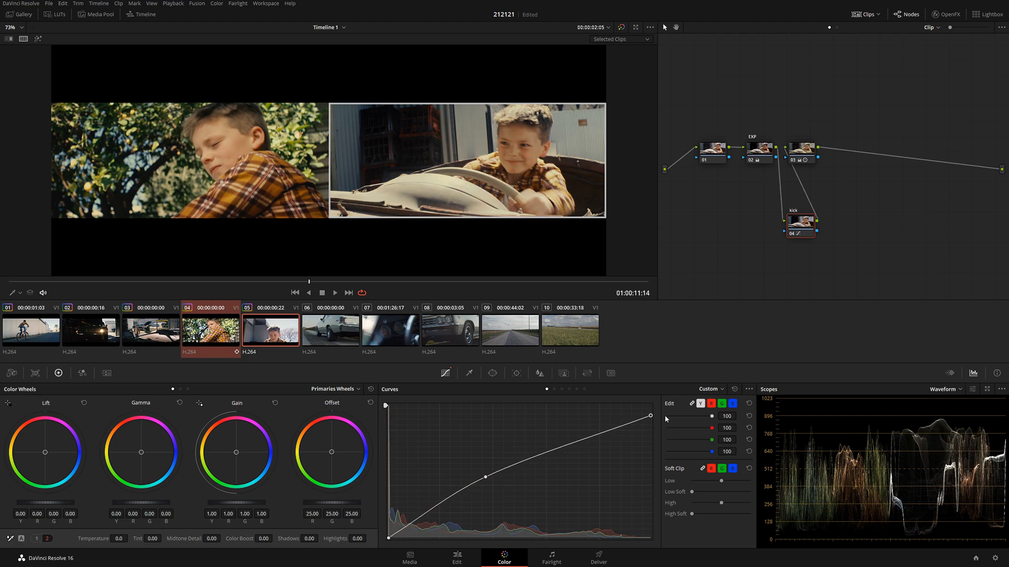
left_click_drag(664, 415, 664, 411)
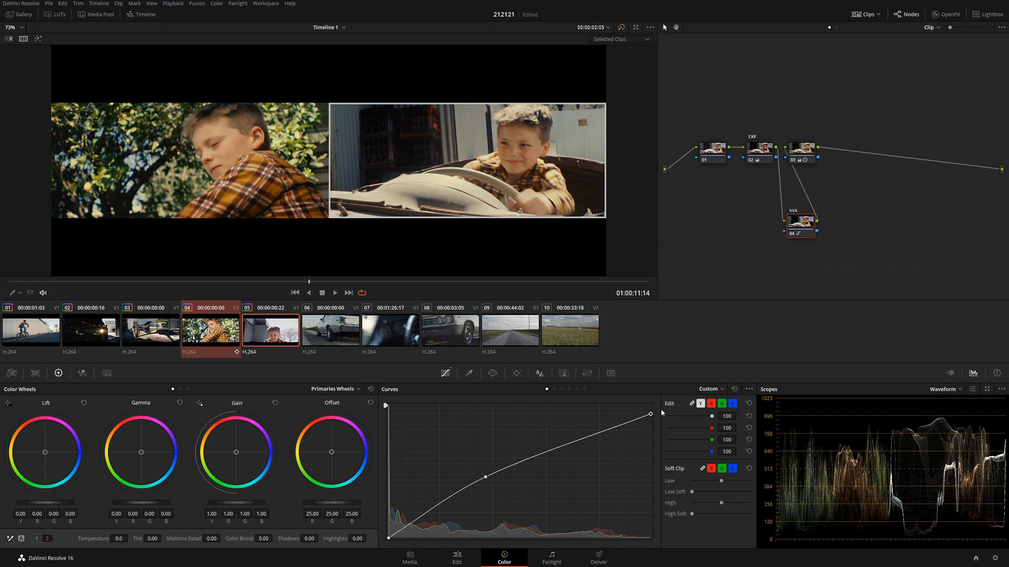
key("shift+Left")
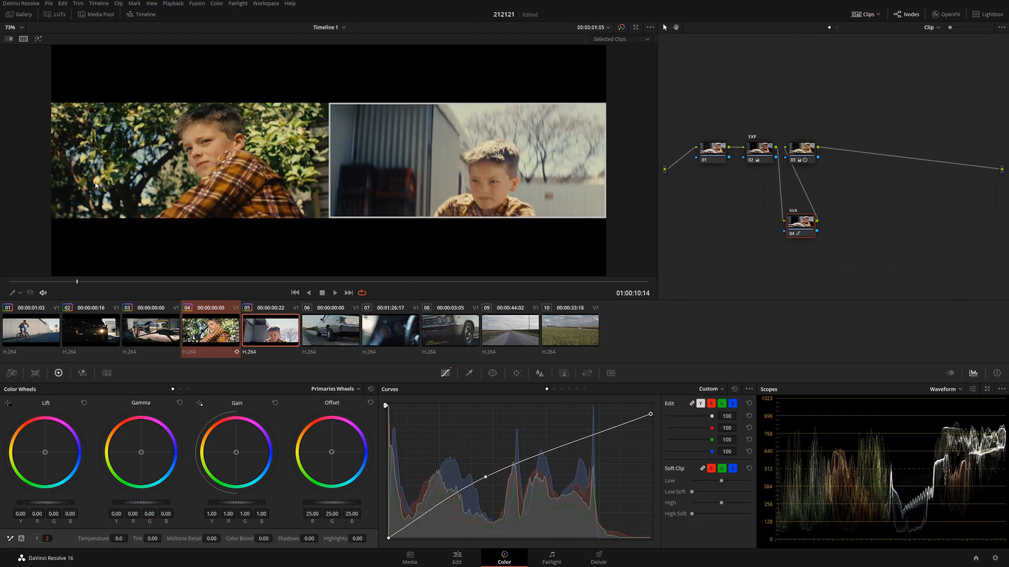
left_click(24, 39)
Step: Turn off looping and play the timeline from clip 01 into clip 06 to review the graded shots
left_click(457, 562)
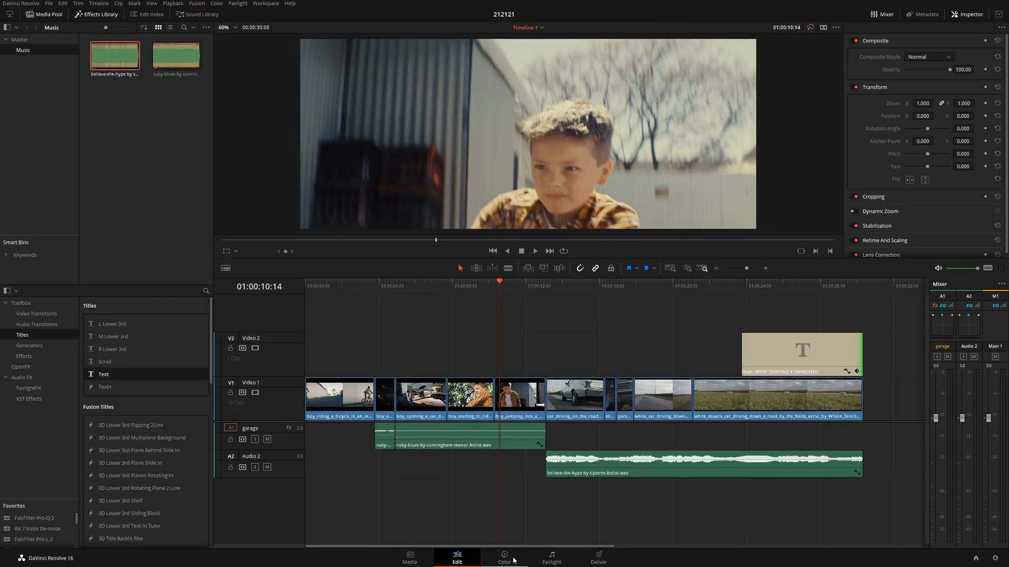
left_click(513, 563)
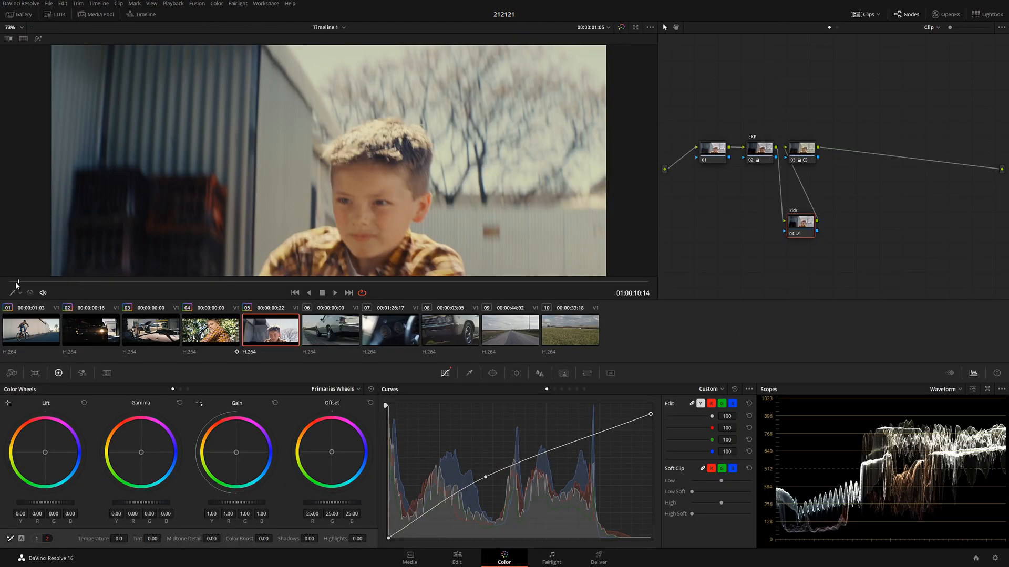
left_click(28, 326)
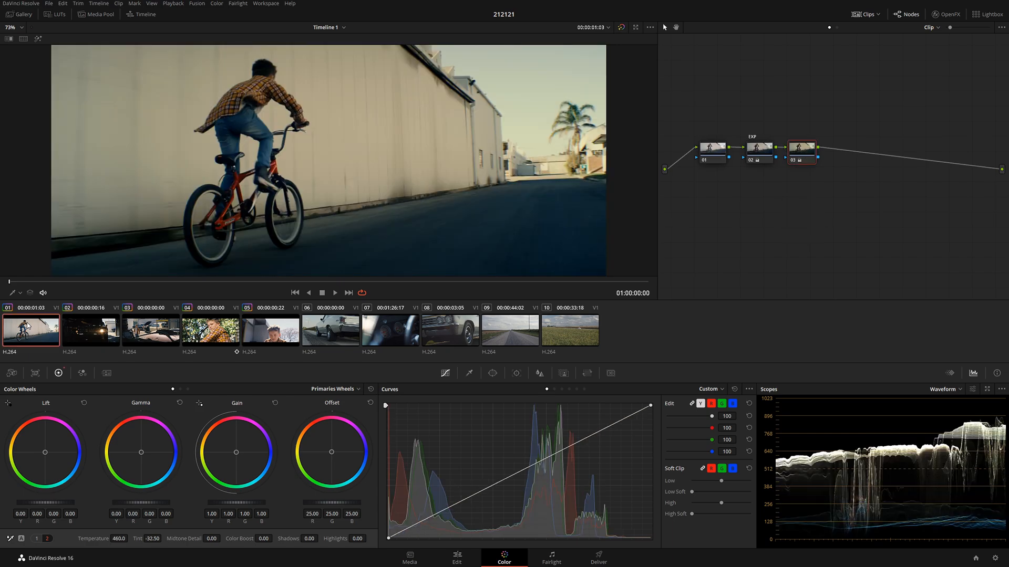
left_click(362, 292)
key("space")
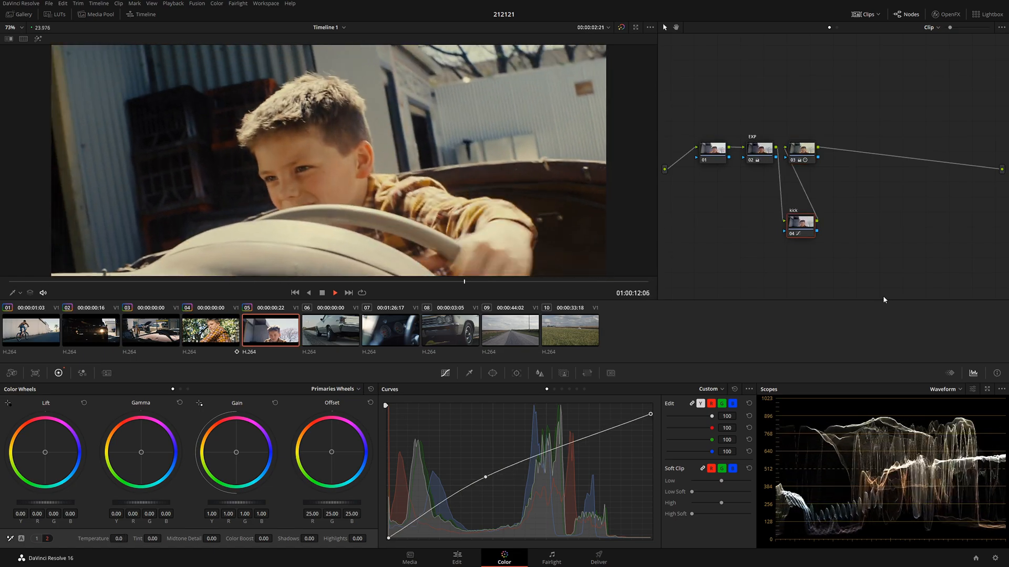
key("space")
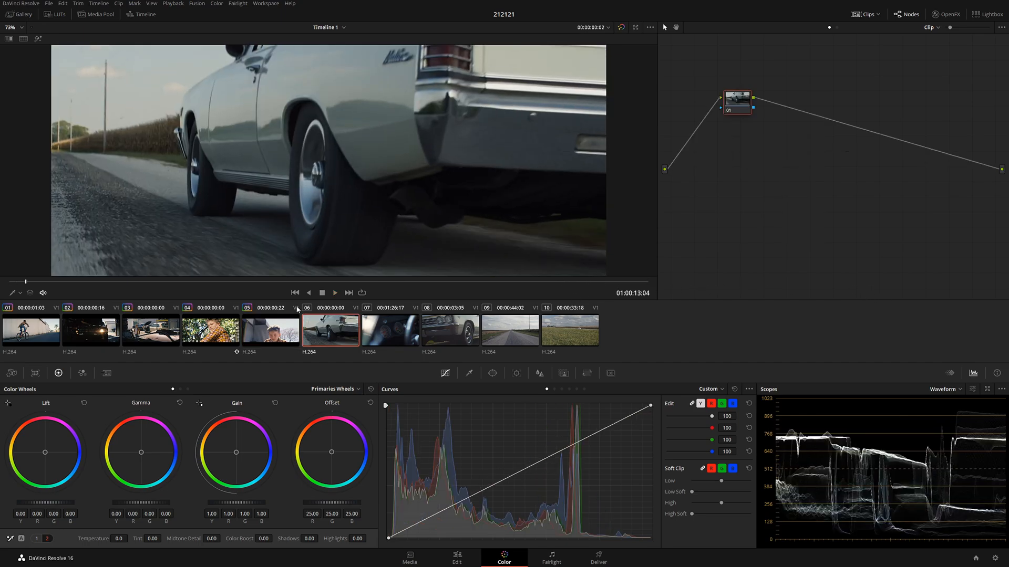
Step: Reduce the key output gain of clip 05's kick node to 0.391
left_click(277, 329)
left_click(347, 283)
left_click_drag(327, 289, 371, 292)
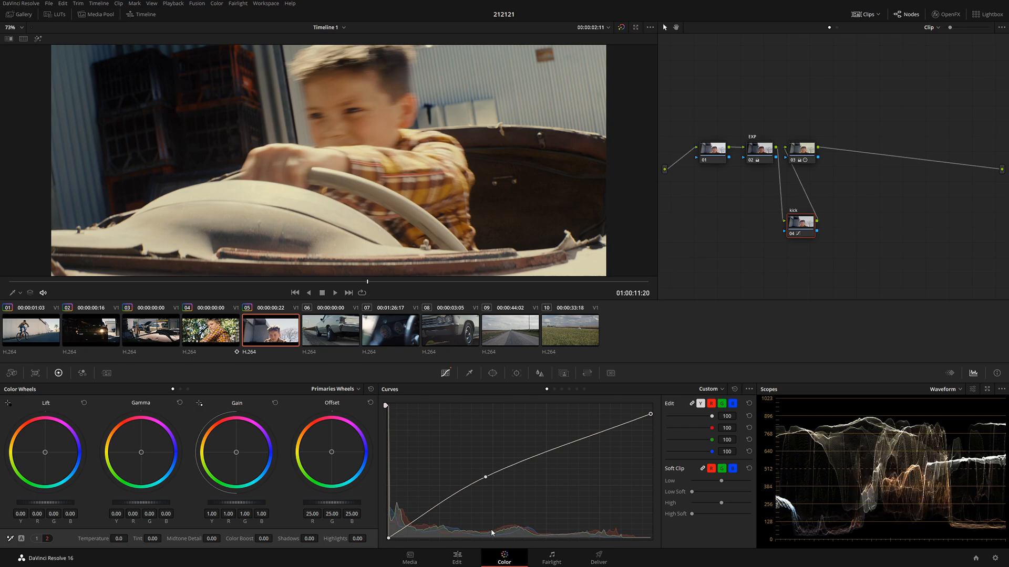
left_click(563, 373)
left_click_drag(668, 470, 375, 352)
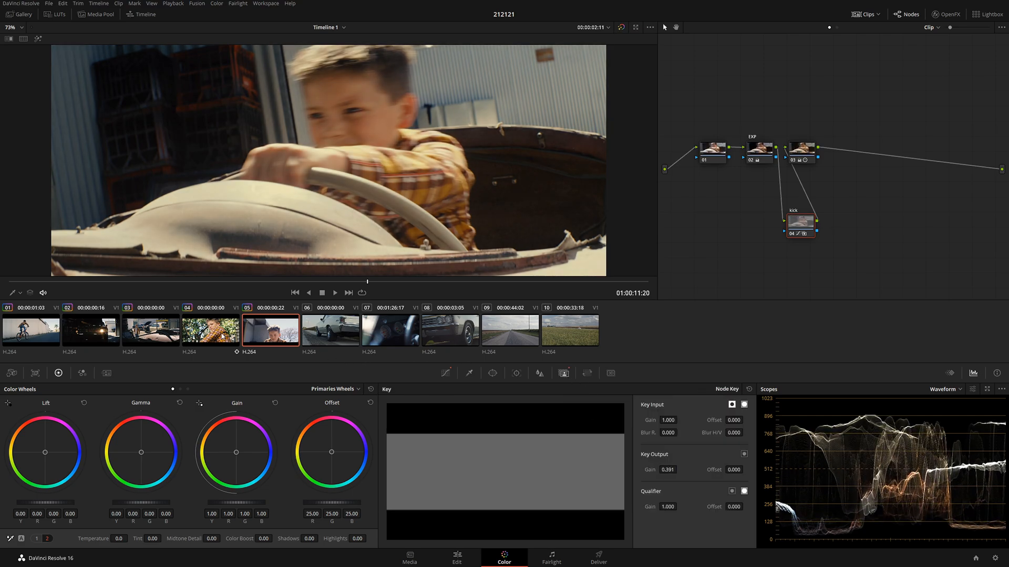
Step: Play the timeline from clip 04 into clip 05 to review the match between the two shots
left_click(221, 337)
key("space")
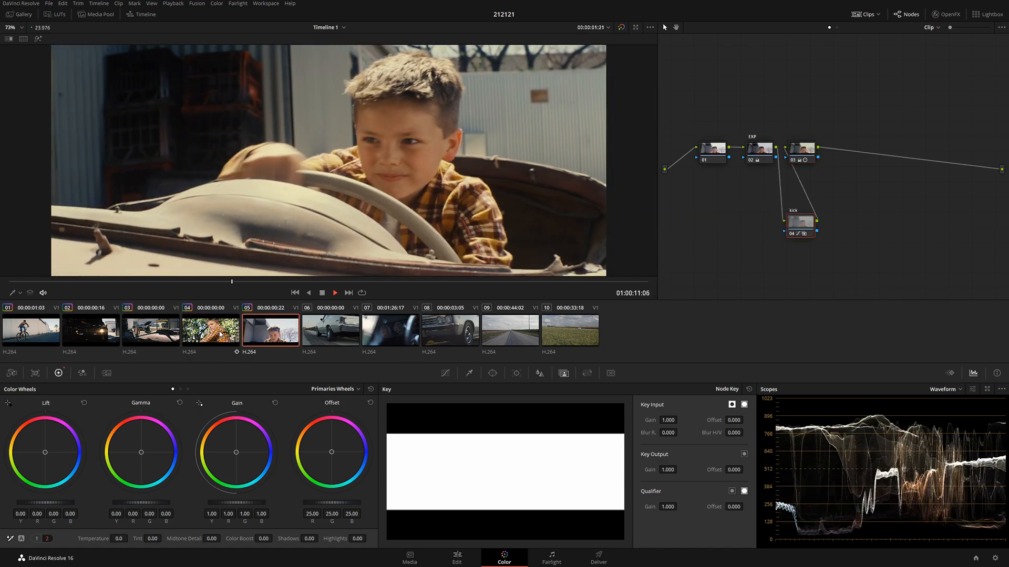
key("space")
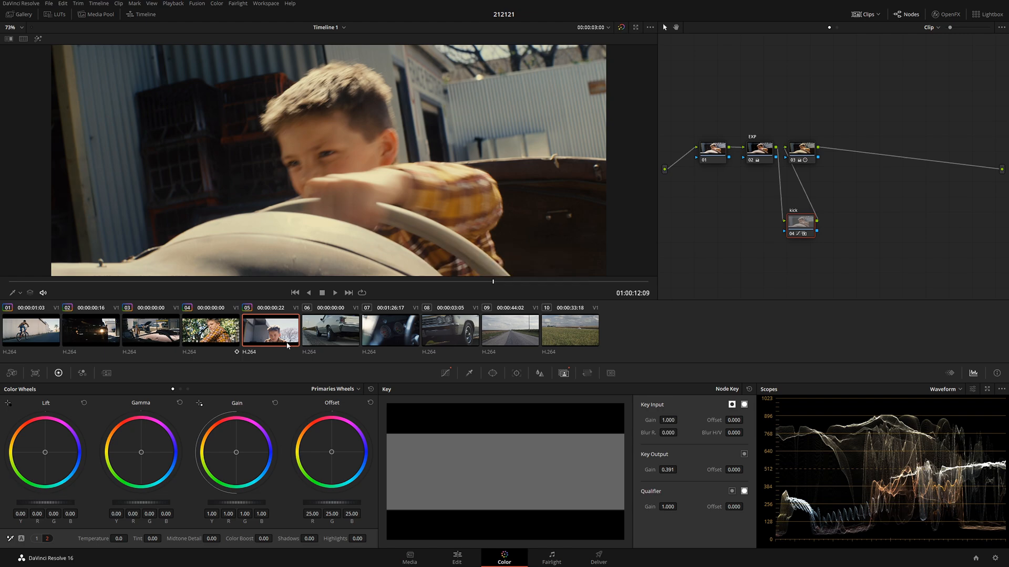
Step: Scrub through clips 06 and 08 to examine the ungraded car shots
left_click(316, 336)
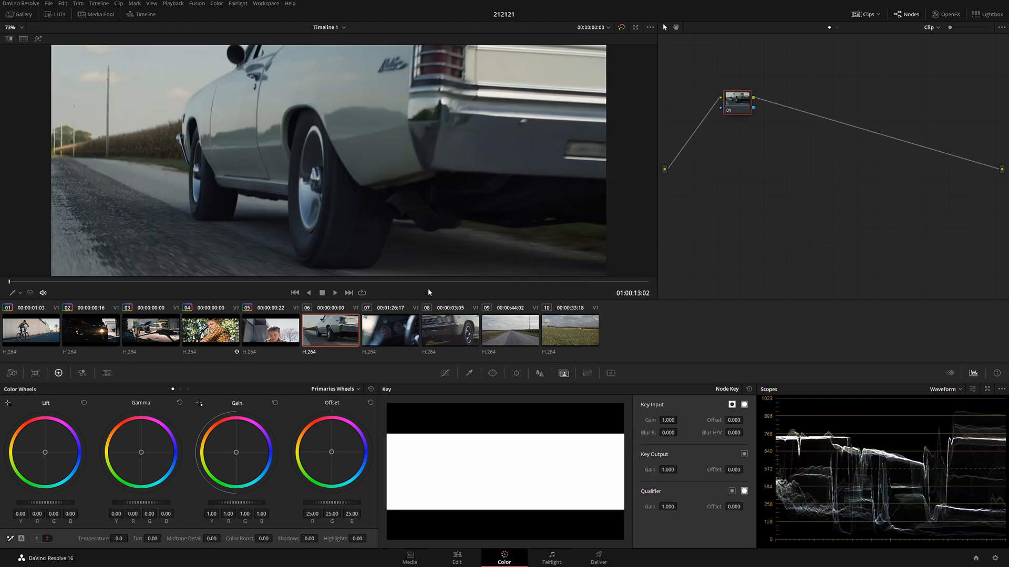
left_click_drag(271, 284, 168, 292)
left_click(444, 331)
left_click_drag(264, 285, 8, 282)
left_click(341, 336)
Step: Add a serial node to clip 06, then darken the shot with offset 23.45 and gamma -0.02, using clip 01 as reference
left_click_drag(738, 110, 708, 163)
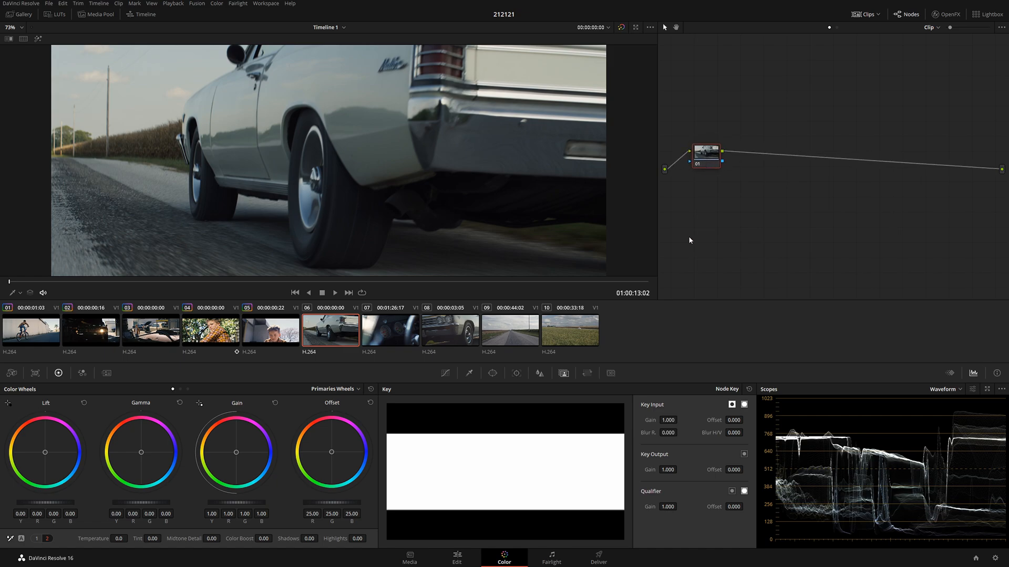
key("alt+s")
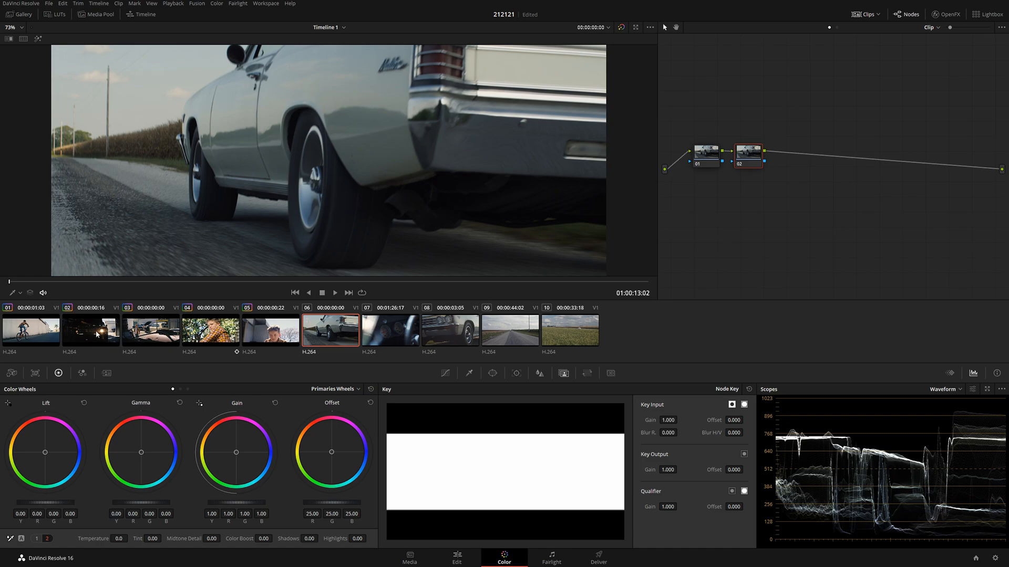
left_click(31, 334)
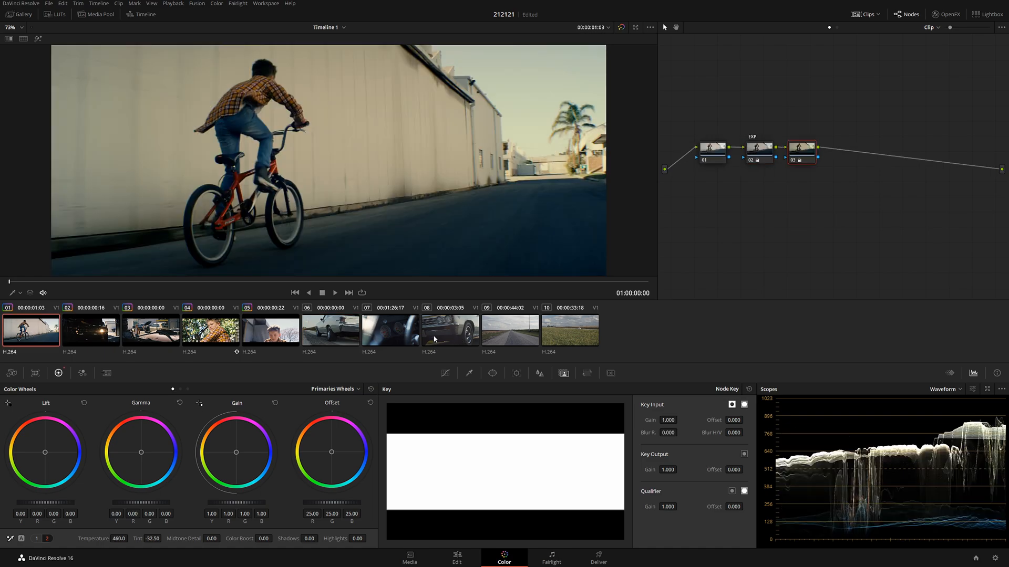
left_click(333, 338)
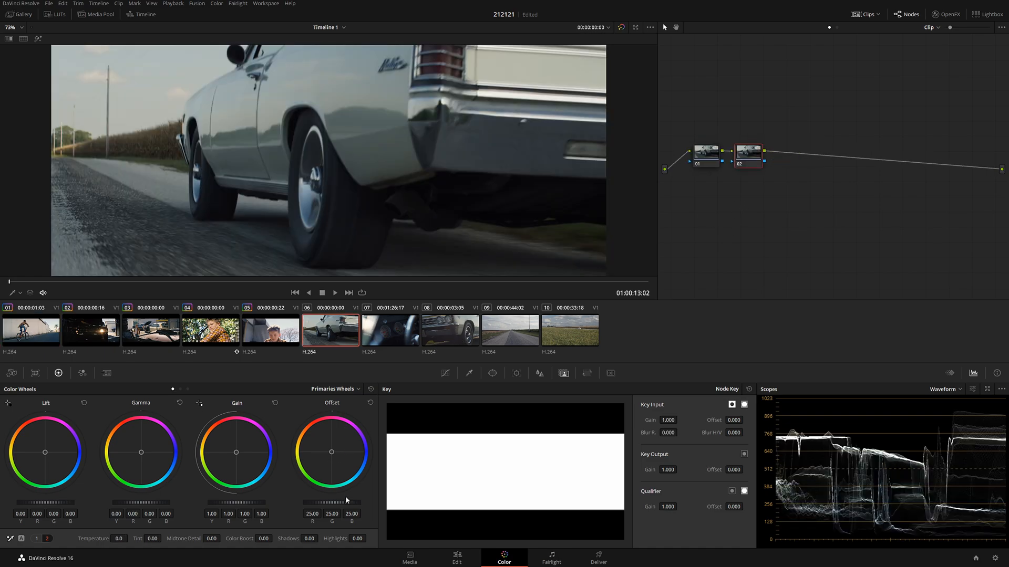
left_click_drag(354, 506, 318, 506)
left_click_drag(158, 505, 139, 505)
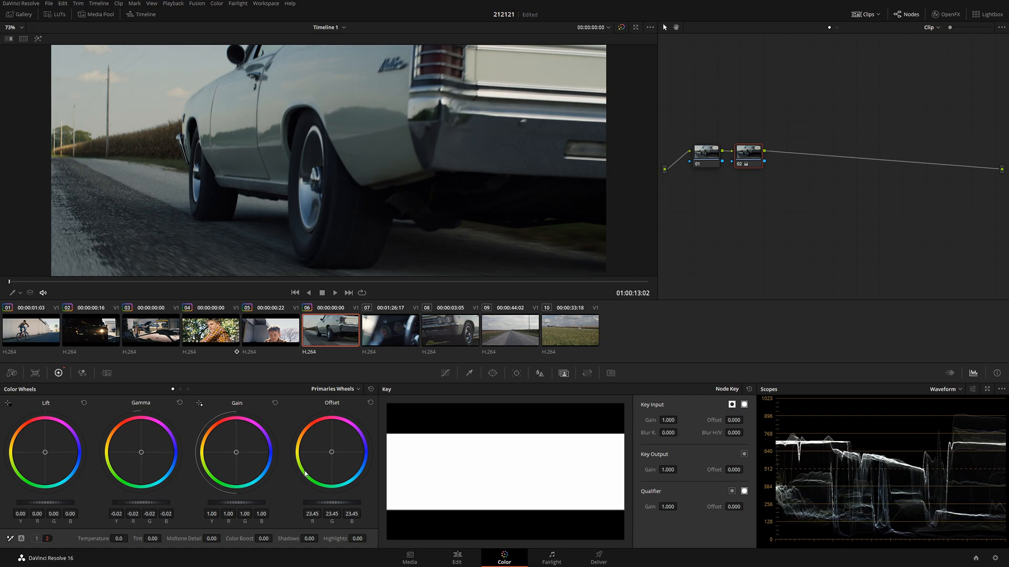
Step: Label clip 06's second node XP
right_click(751, 154)
left_click(776, 170)
type("XP")
key("Return")
Step: Add a third serial node to clip 06 with temperature 1070 and tint -22, compare it with the grade bypassed, and save the project
key("alt+s")
left_click_drag(119, 538, 130, 538)
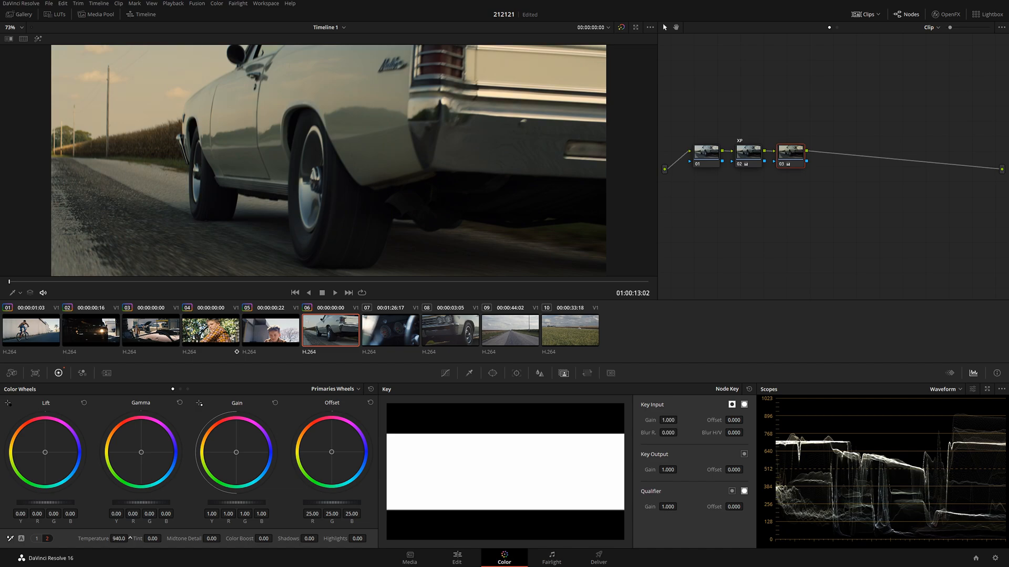
left_click_drag(129, 539, 122, 540)
left_click_drag(156, 538, 160, 553)
key("alt+d")
key("alt+d")
key("ctrl+s")
Step: Scrub through the start of clip 06 and compare the shot with its grade on and off
left_click_drag(287, 284, 44, 284)
key("alt+d")
key("alt+d")
key("alt+d")
key("alt+d")
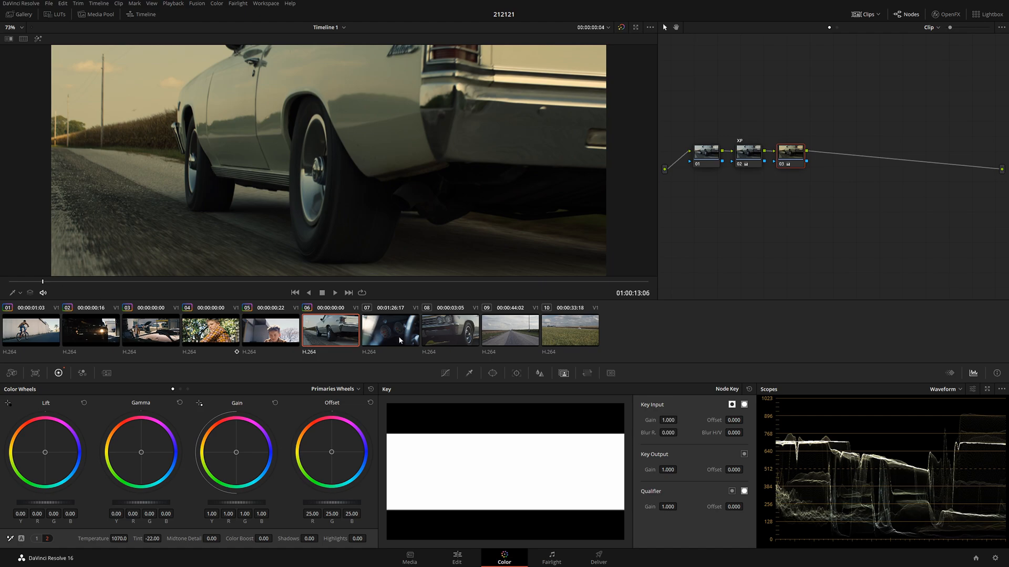
Step: Apply clip 06's grade to dashboard clip 07, then insert a serial node between the XP and warm nodes and place it below them
left_click(400, 340)
left_click_drag(203, 288, 311, 282)
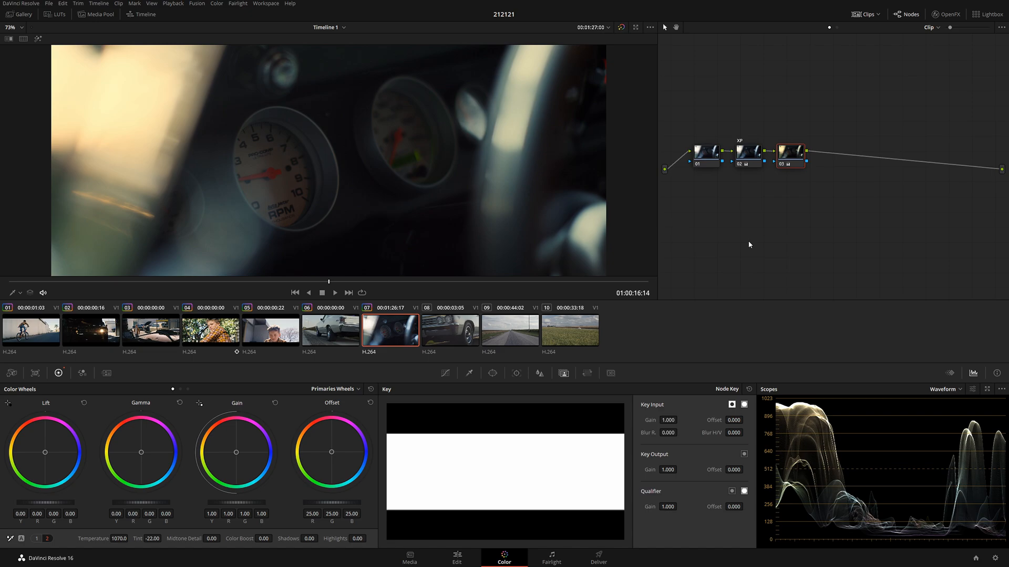
left_click(743, 155)
key("alt+s")
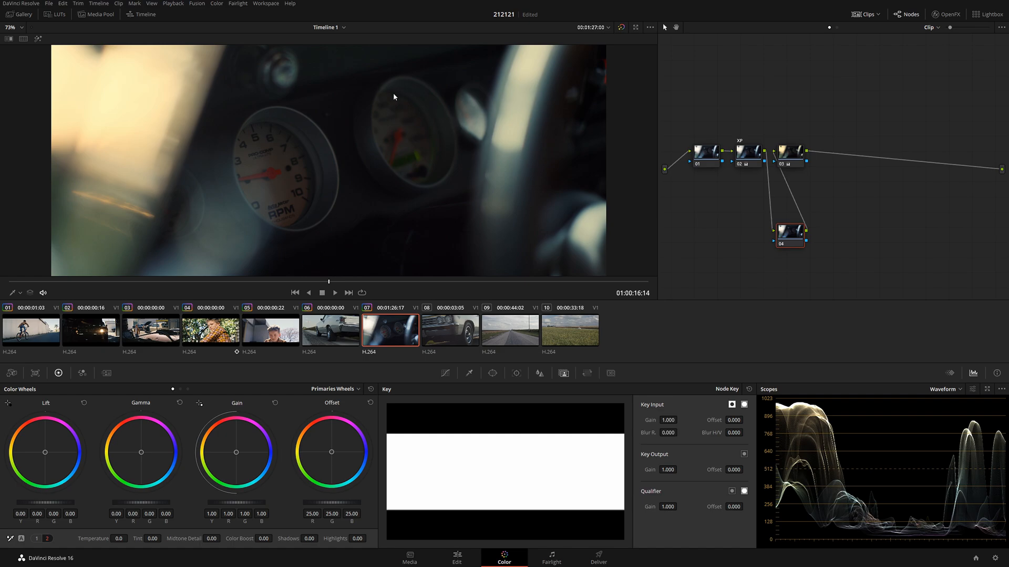
Step: Fit a circular window around the RPM gauge, with size 32.14, aspect 40.68, rotation -16.39 and softness 1.95
left_click(492, 373)
left_click(396, 447)
left_click_drag(321, 131, 275, 131)
left_click_drag(363, 161, 336, 162)
left_click_drag(283, 82, 291, 116)
left_click_drag(307, 144, 274, 149)
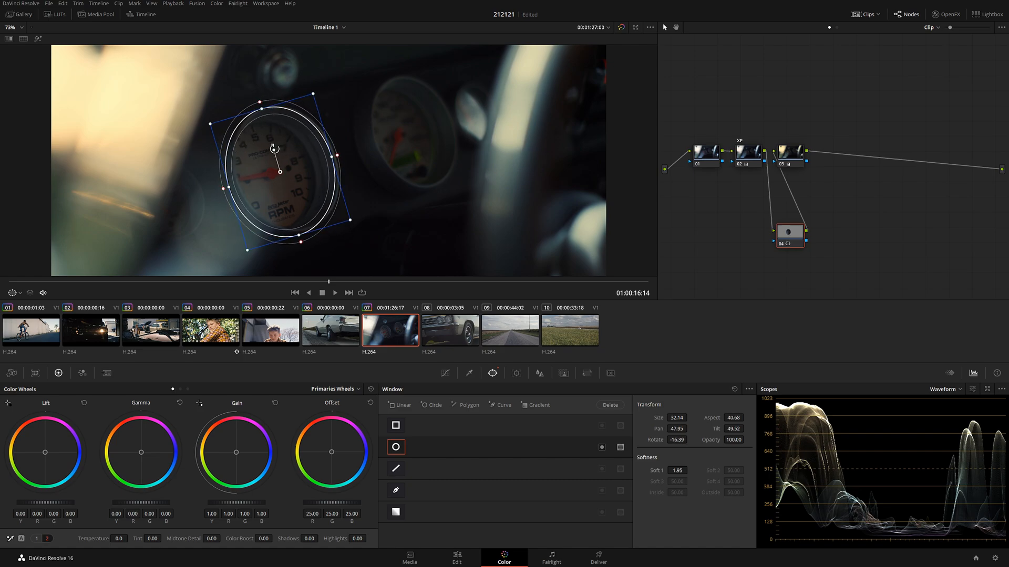
Step: Invert the gauge window and blur the area outside it with a radius of 0.96
left_click(601, 448)
left_click(539, 373)
left_click_drag(442, 457, 430, 414)
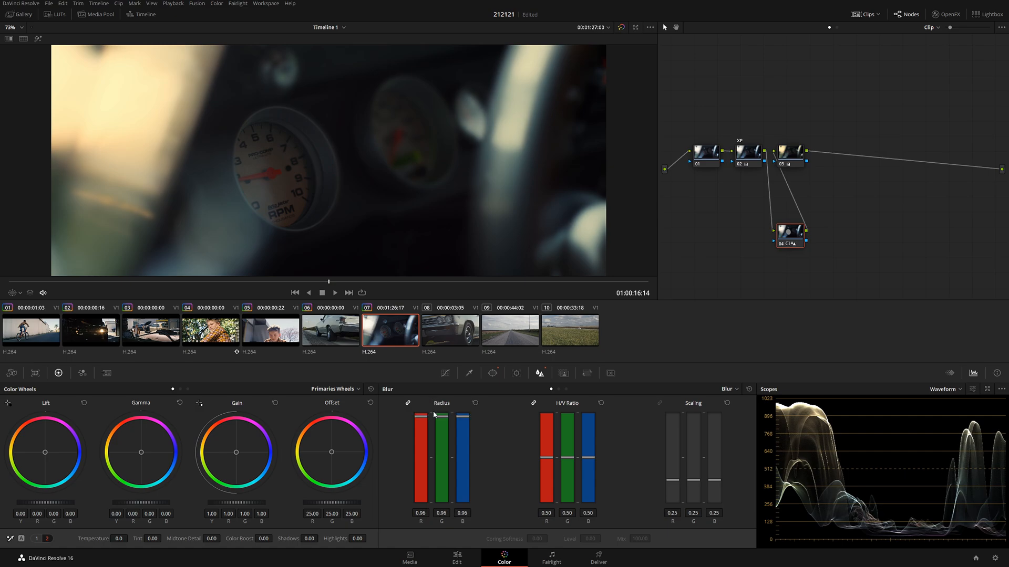
Step: Track the gauge window backward and forward across clip 07, then scrub to check the track
left_click(493, 373)
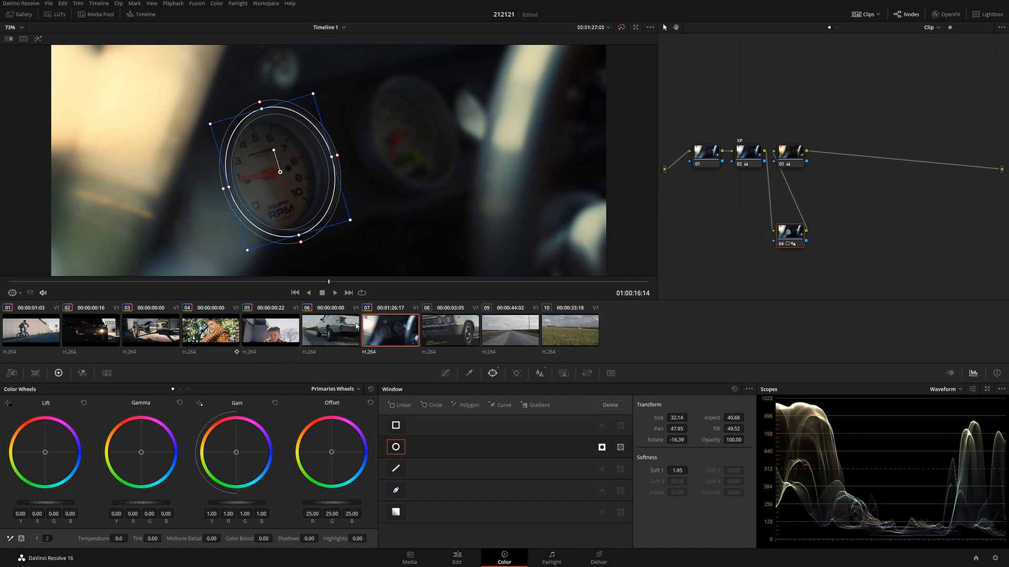
left_click(516, 373)
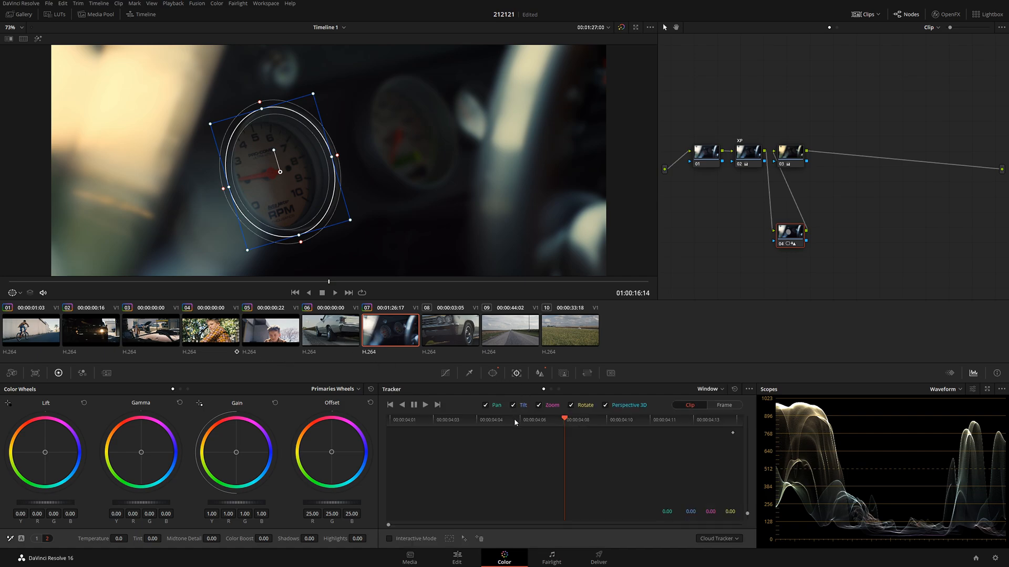
left_click(404, 406)
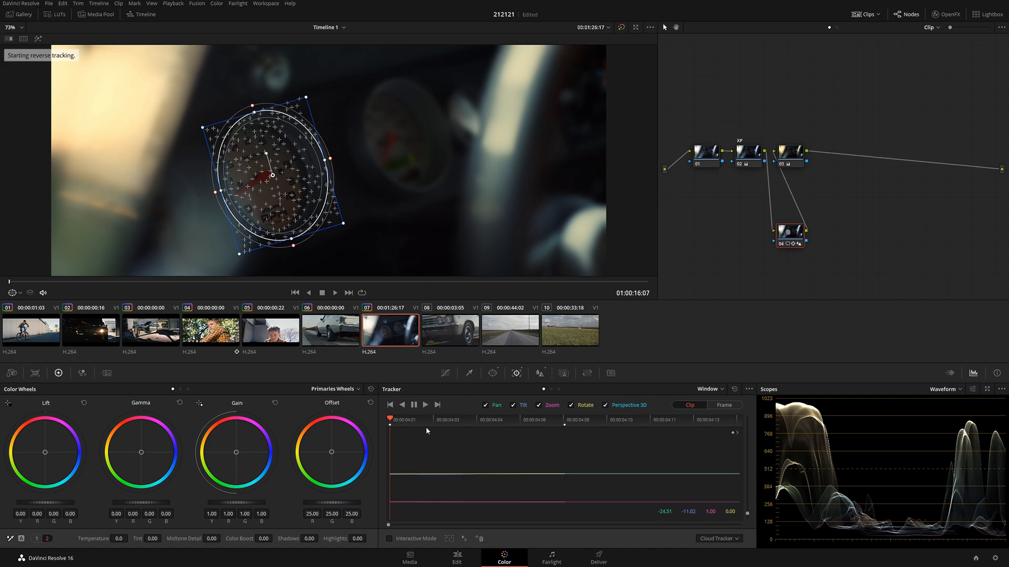
left_click(425, 405)
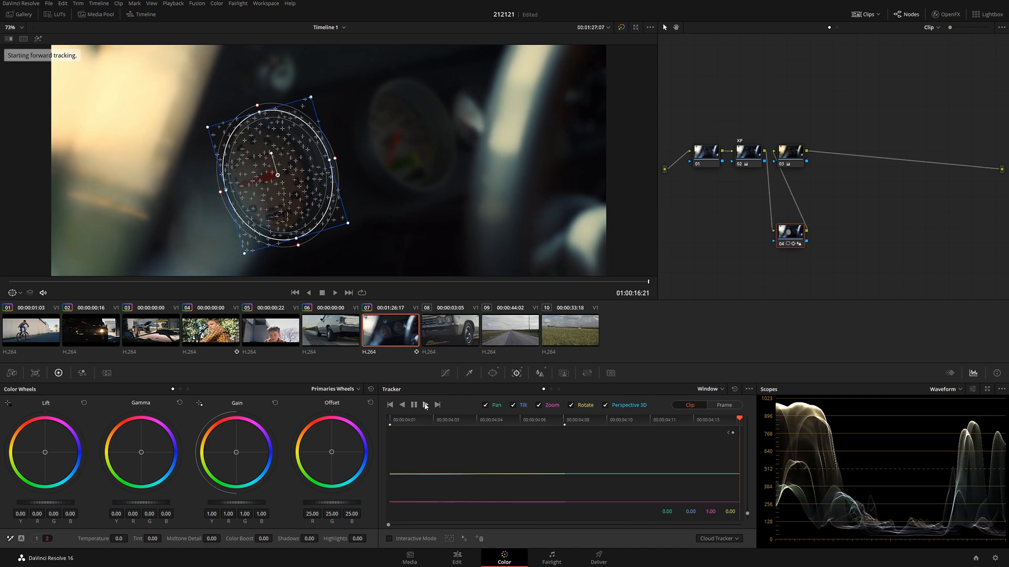
left_click_drag(528, 421, 440, 417)
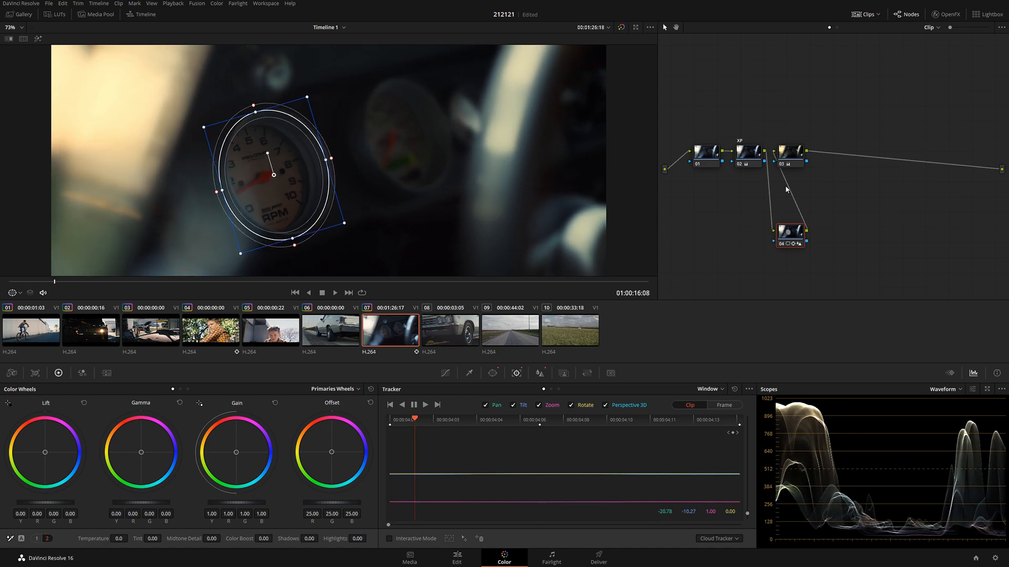
Step: Append a serial node after clip 07's warm node, space it out from the chain, and save the project
left_click(792, 155)
key("alt+s")
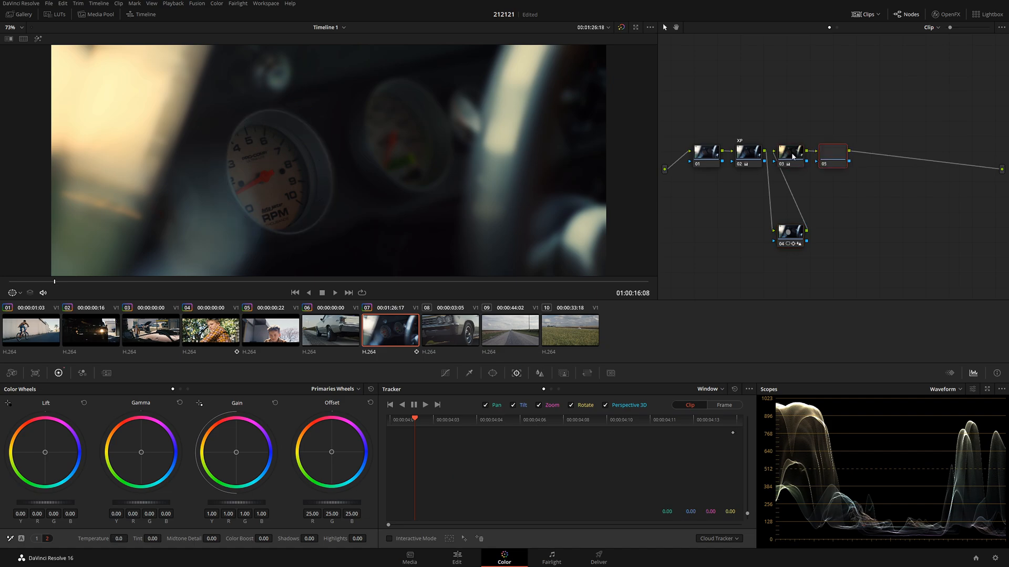
left_click_drag(827, 156, 848, 157)
key("ctrl+s")
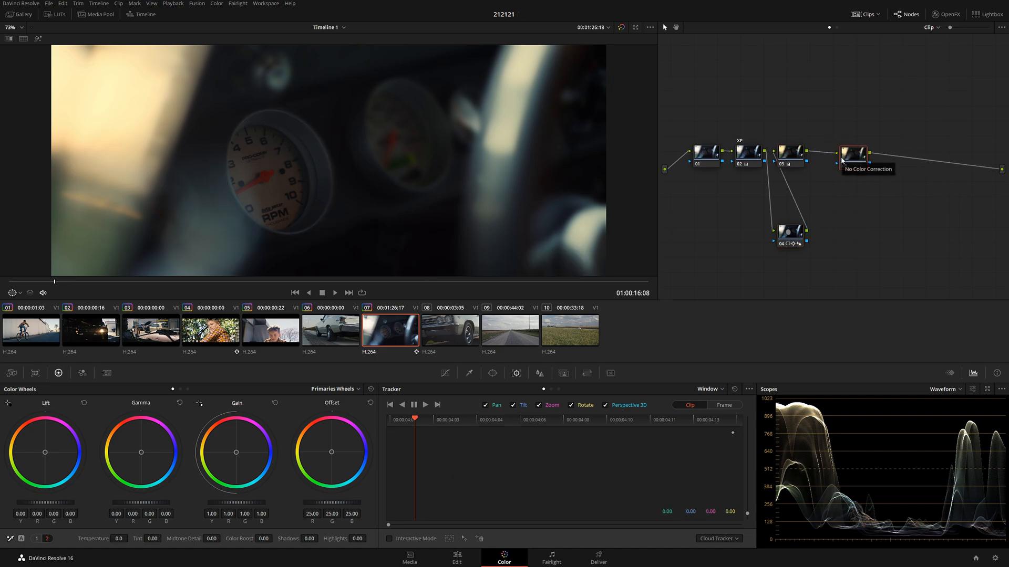
Step: Add a splitter/combiner after the last node and arrange its three channel nodes in a column
key("alt+y")
left_click_drag(934, 158, 939, 131)
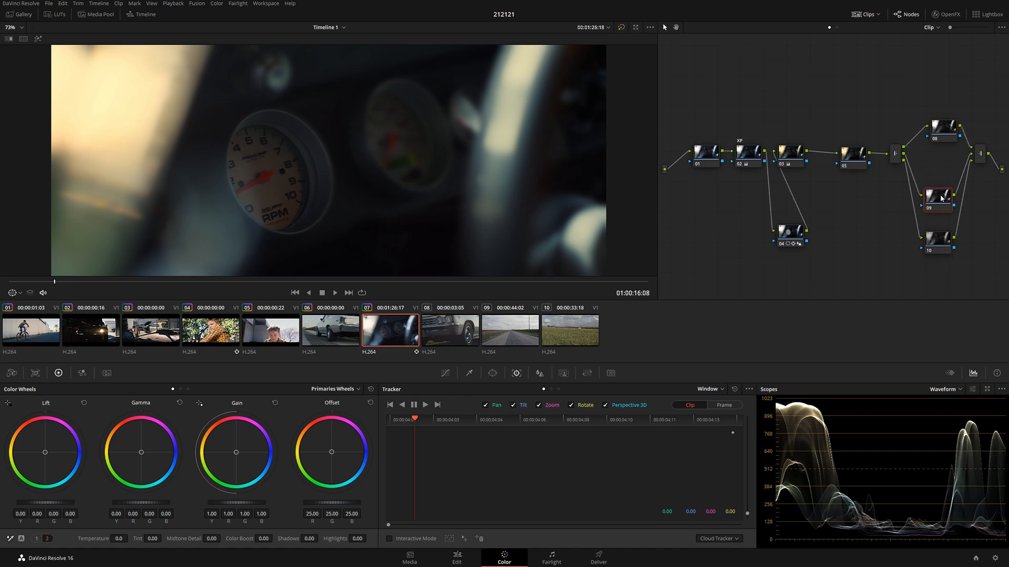
left_click_drag(943, 199, 945, 176)
left_click_drag(939, 244, 942, 231)
Step: Offset the middle channel node with Node Sizing pan -5.500 and inspect the colour fringing on the gauge up close
left_click(940, 174)
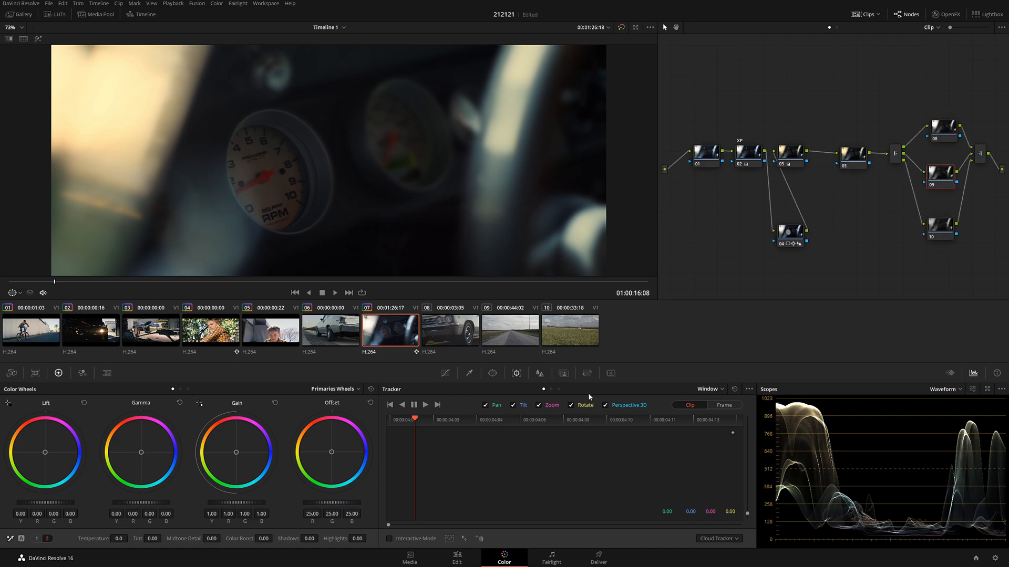
left_click(587, 374)
left_click(703, 389)
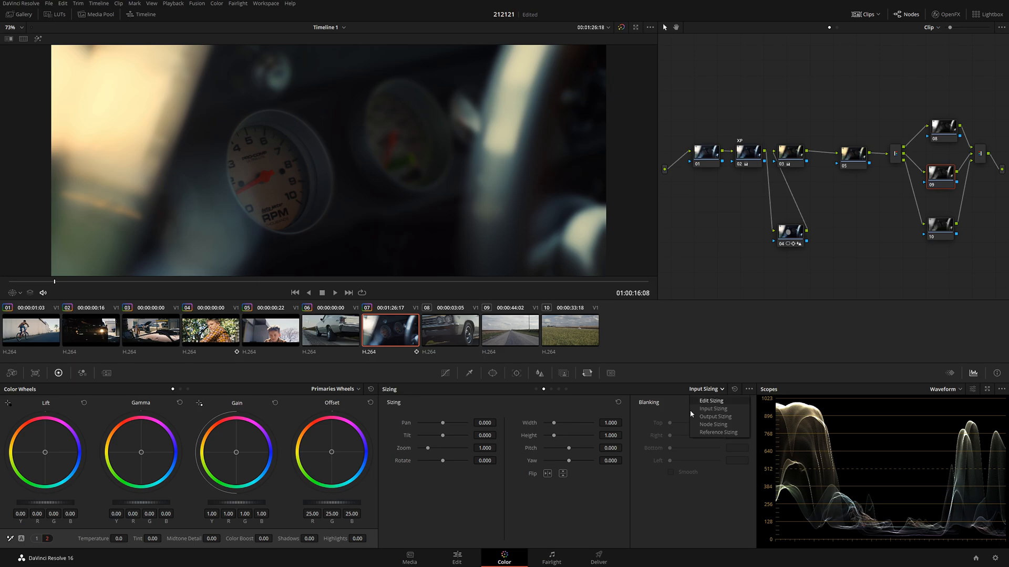
left_click(711, 425)
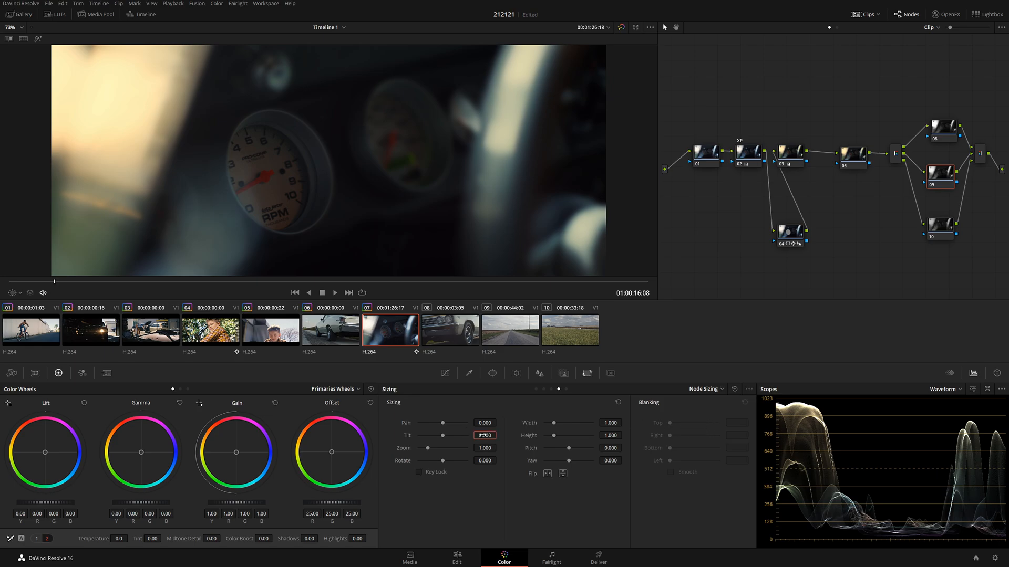
left_click_drag(488, 424, 498, 423)
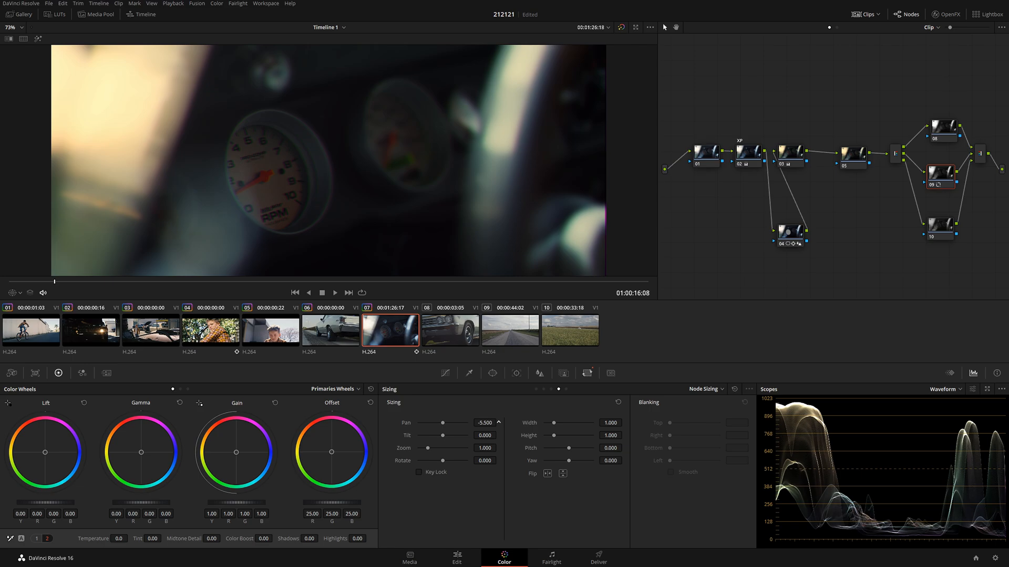
scroll(344, 247, "up", 6)
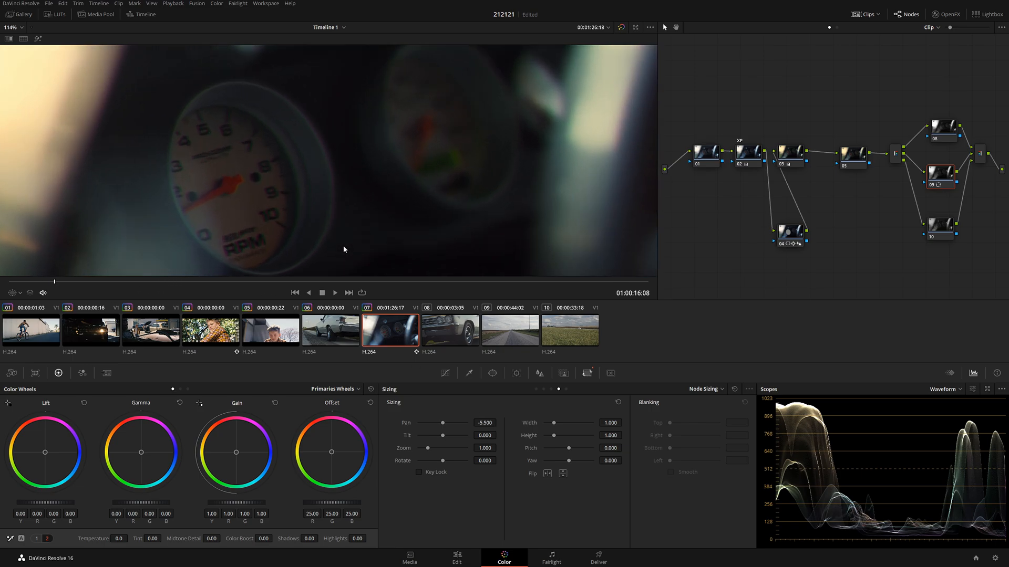
scroll(269, 197, "up", 1)
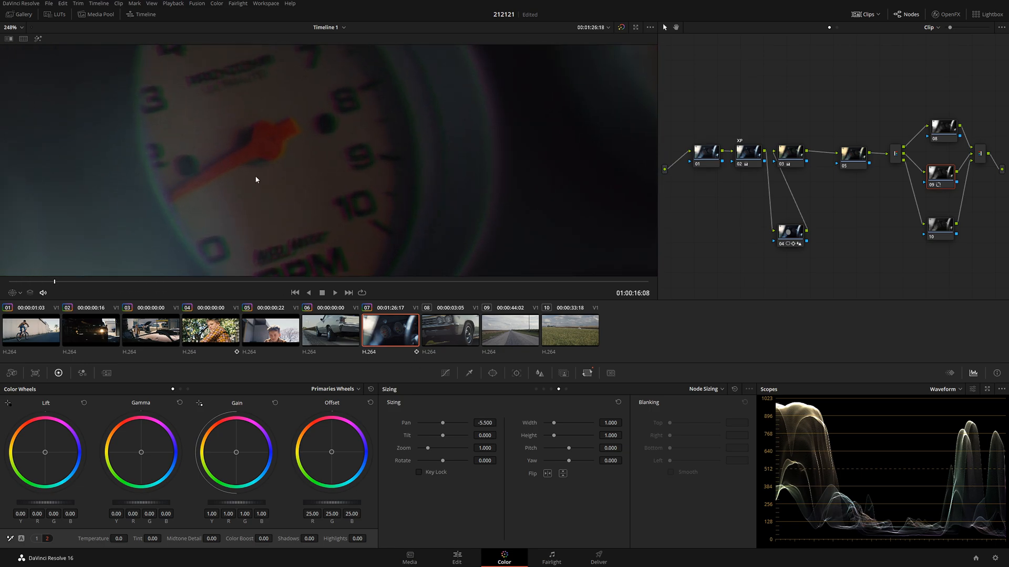
left_click_drag(254, 176, 351, 234)
Step: Combine the splitter/combiner nodes into one compound node, align it with the chain, fit the image to the viewer, and save
left_click_drag(900, 82, 1005, 302)
right_click(936, 230)
left_click(943, 316)
left_click_drag(944, 230, 922, 153)
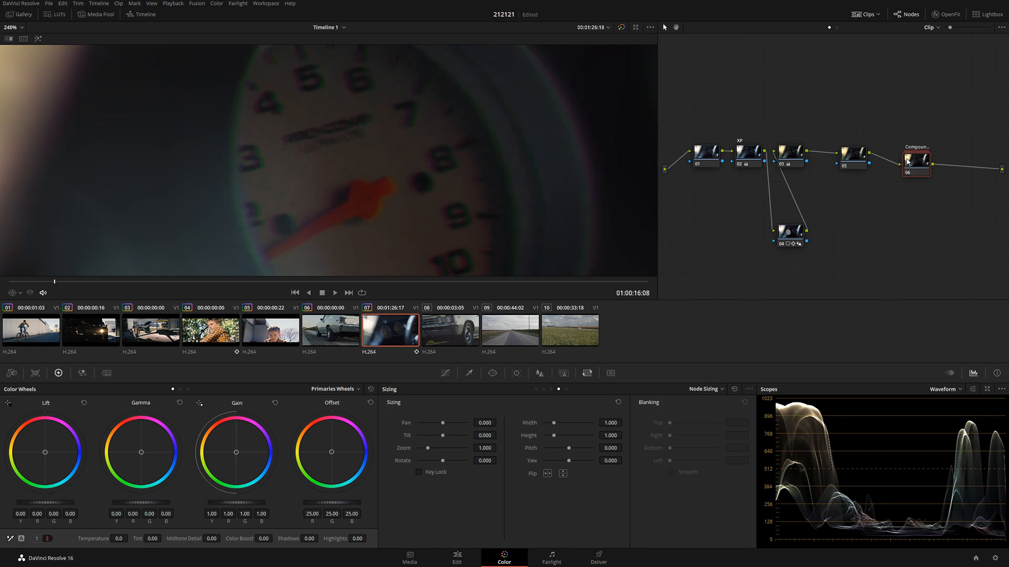
key("shift+z")
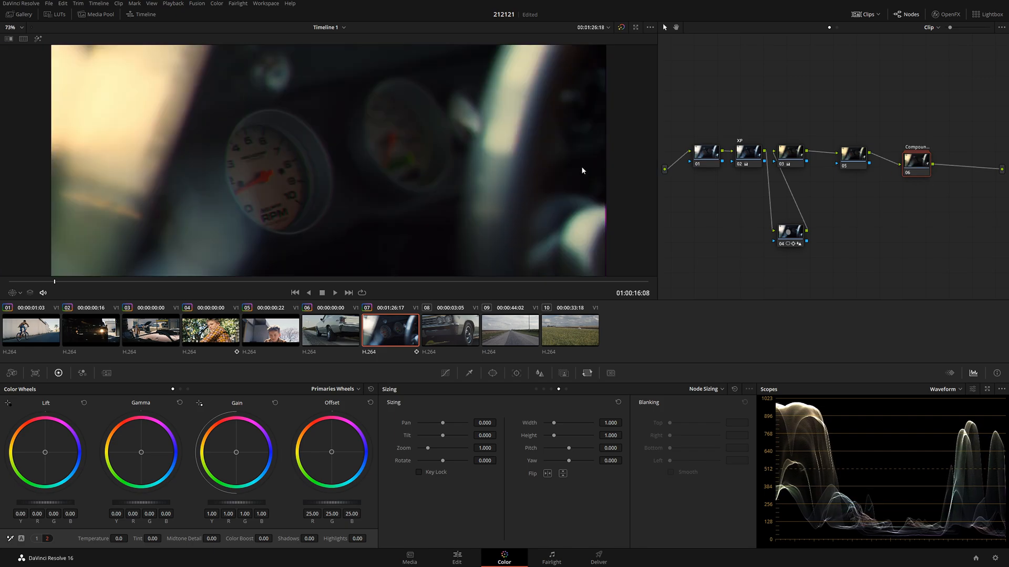
key("ctrl+s")
Step: Append a serial node after the compound node, strongly raise its custom curve midtones, set highlights to -100, and compare with it disabled
key("alt+s")
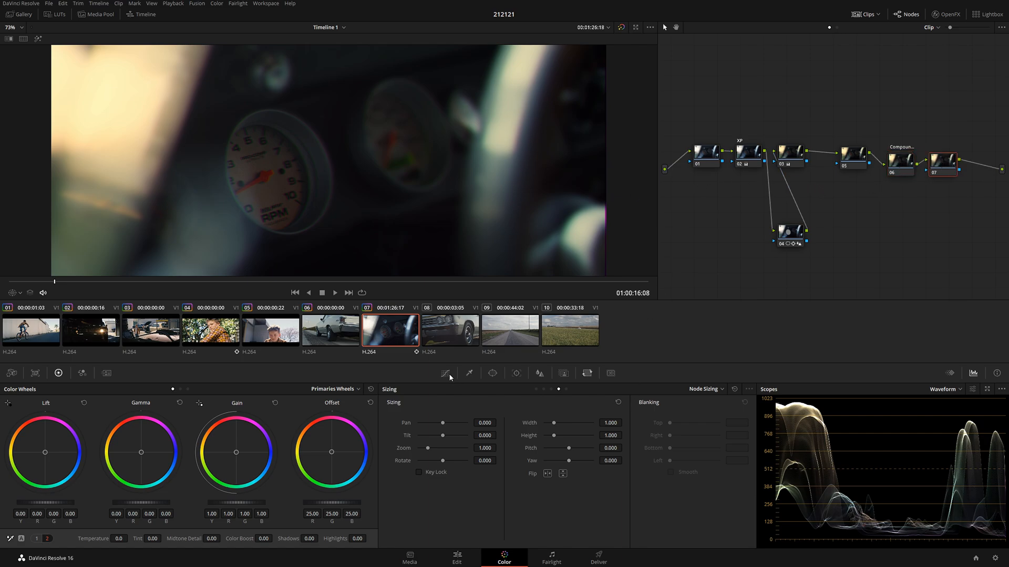
left_click(445, 373)
left_click_drag(590, 437, 507, 424)
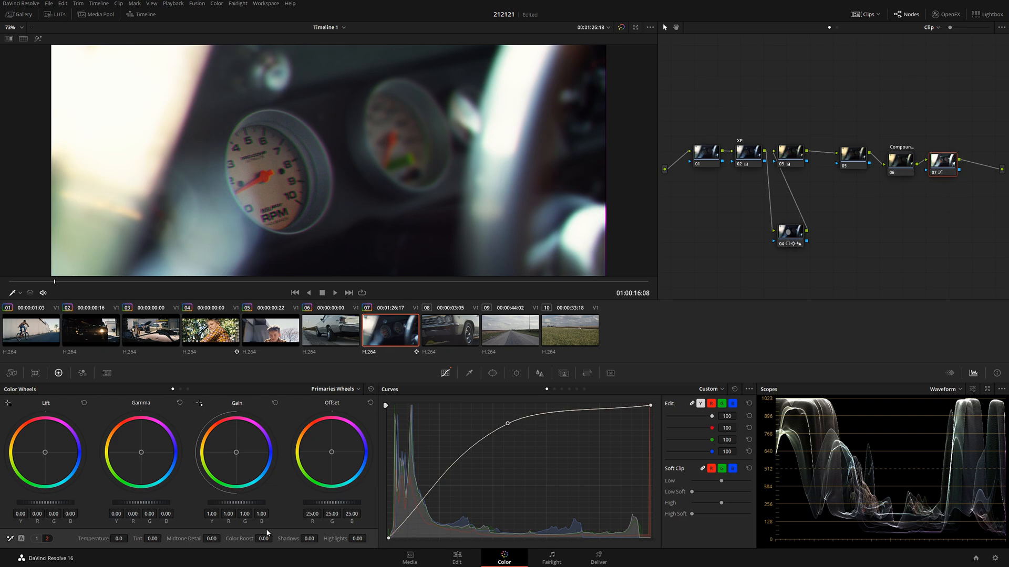
left_click_drag(358, 539, 305, 539)
key("ctrl+d")
key("ctrl+d")
key("ctrl+d")
key("ctrl+d")
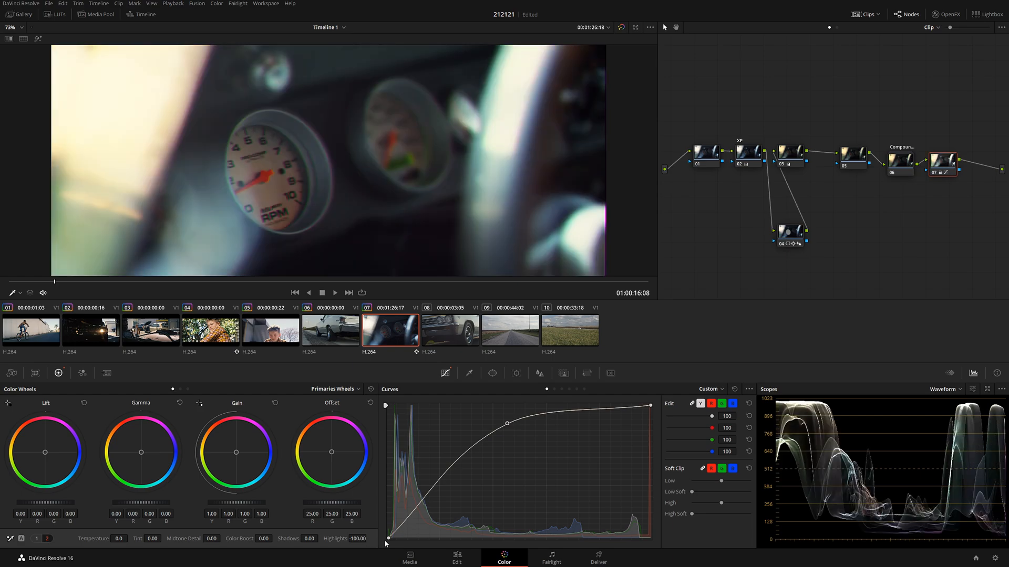
Step: Add a gradient window to the brightening node, rotated 119.44 with softness 8.14, and toggle the node to compare
left_click(492, 375)
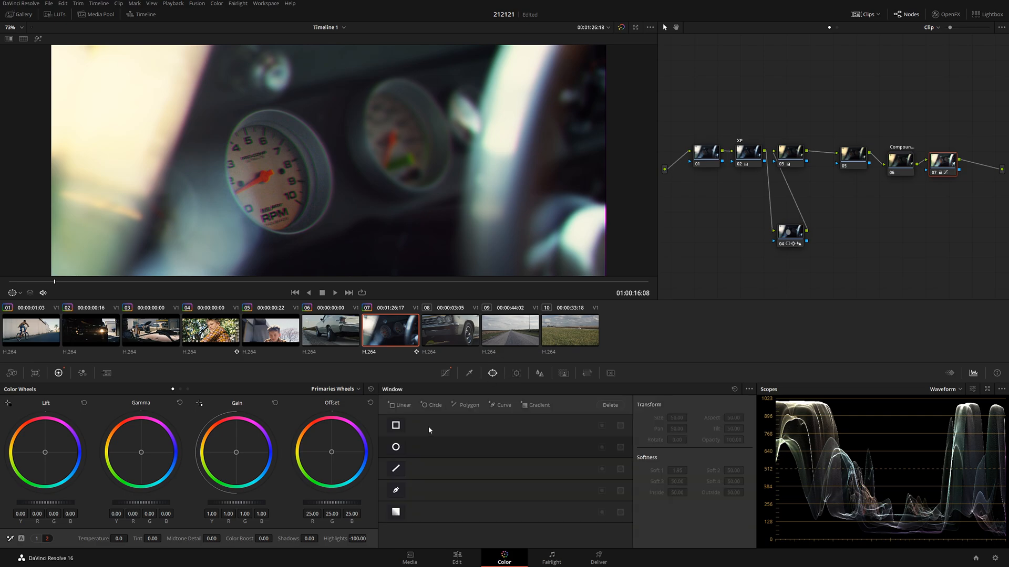
left_click(396, 512)
left_click_drag(328, 224, 122, 3)
key("ctrl+d")
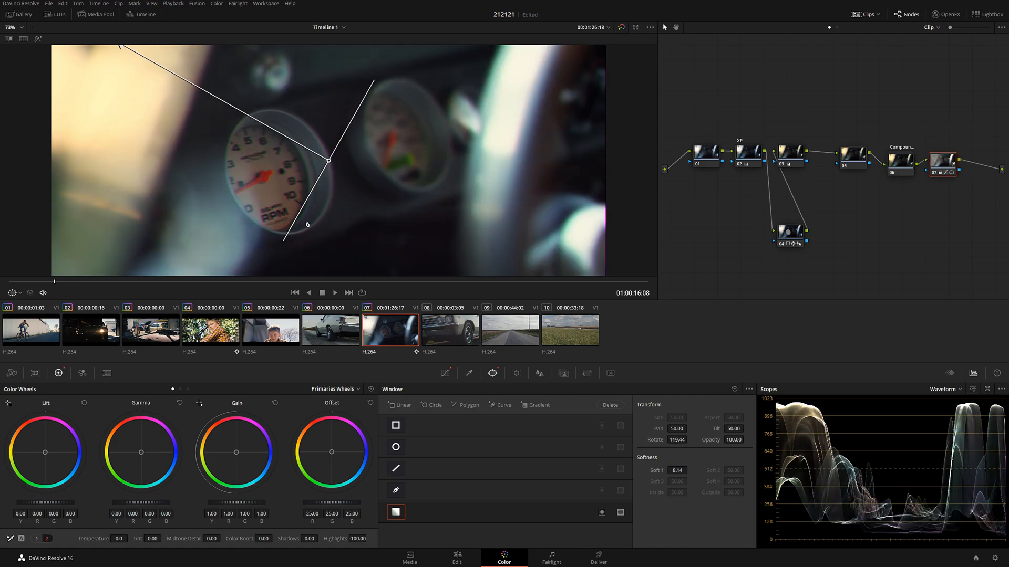
Step: Scrub through the dashboard clip and the preceding car clip 06 to compare their brightness and look
left_click_drag(208, 283, 506, 289)
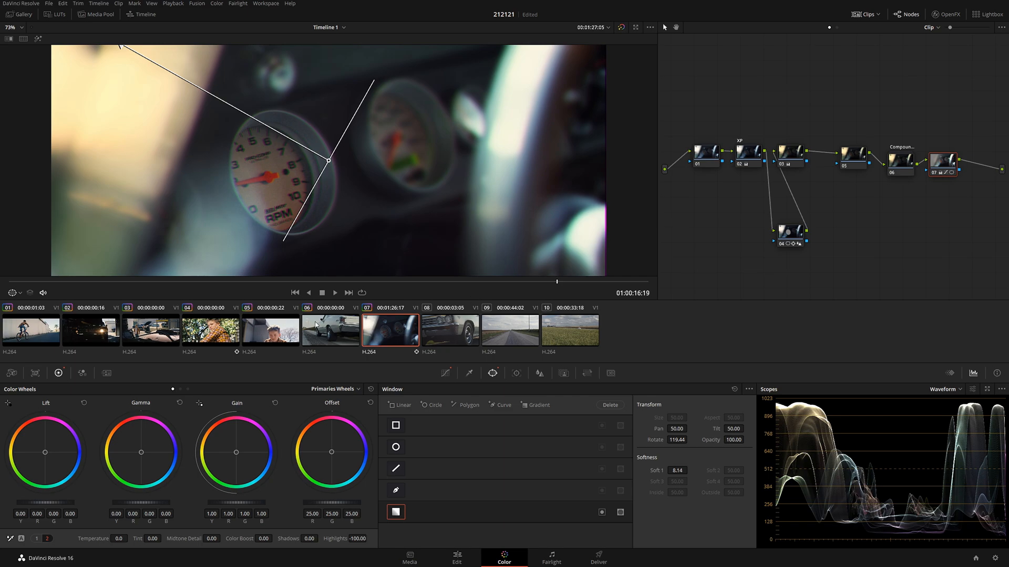
left_click(345, 332)
left_click_drag(263, 282, 403, 288)
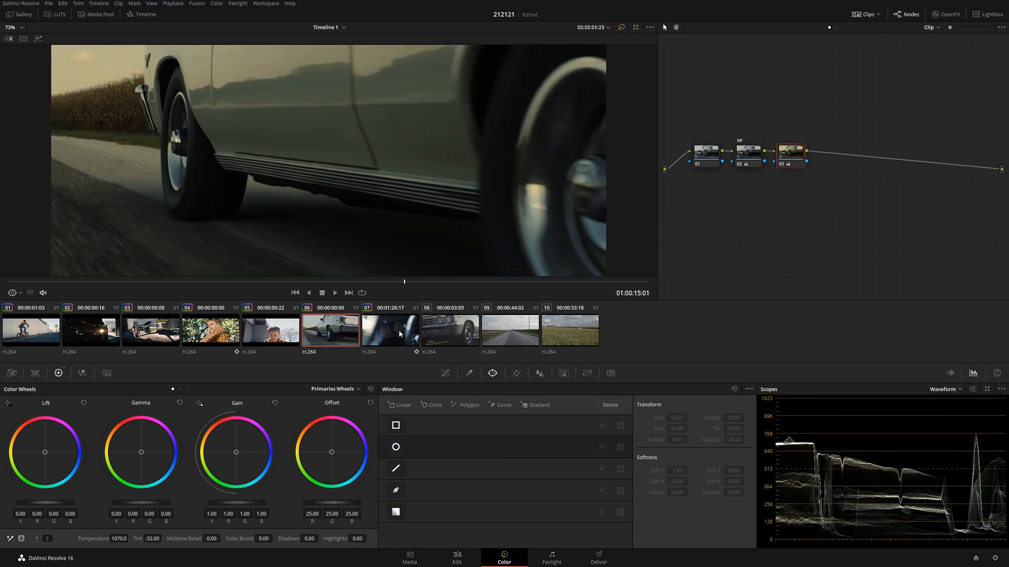
left_click(383, 332)
left_click_drag(245, 284, 374, 283)
Step: Pull down the upper midtones of the custom curve on clip 07's XP node and compare with clip 06
left_click(709, 155)
left_click(748, 153)
left_click(445, 373)
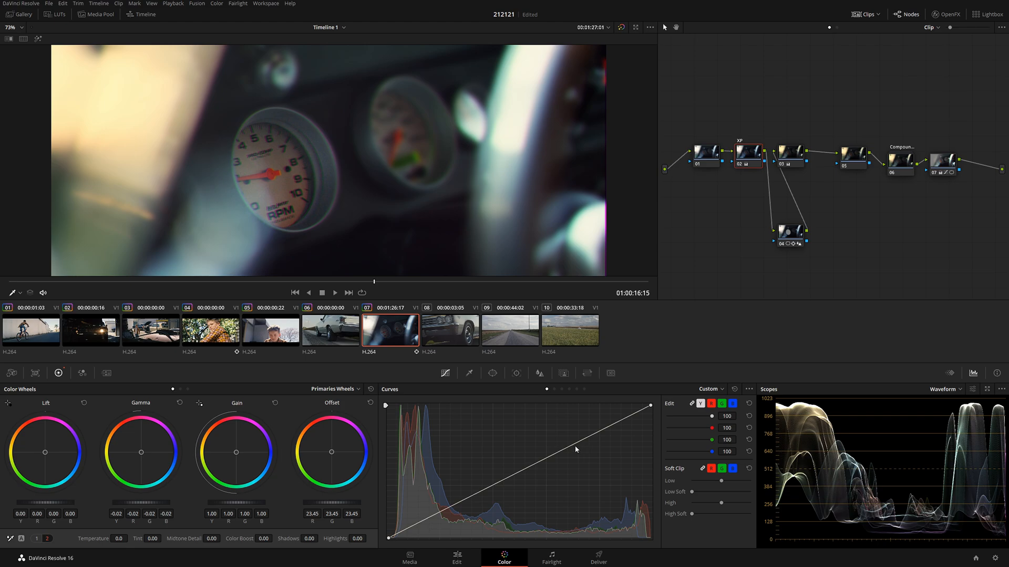
mouse_move(574, 447)
left_mouse_down()
mouse_move(597, 467)
mouse_move(581, 461)
left_mouse_up()
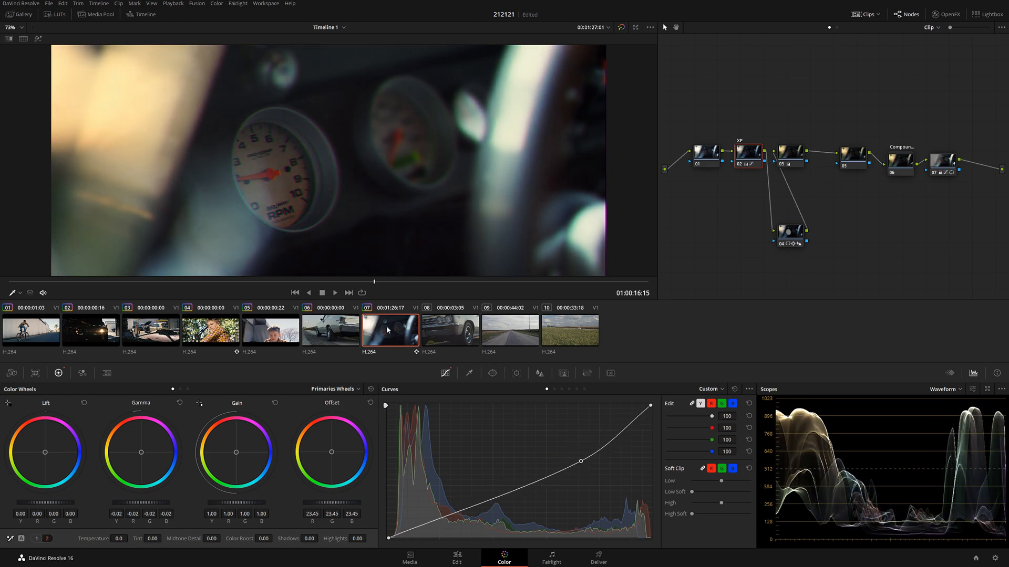
left_click(339, 331)
left_click(386, 331)
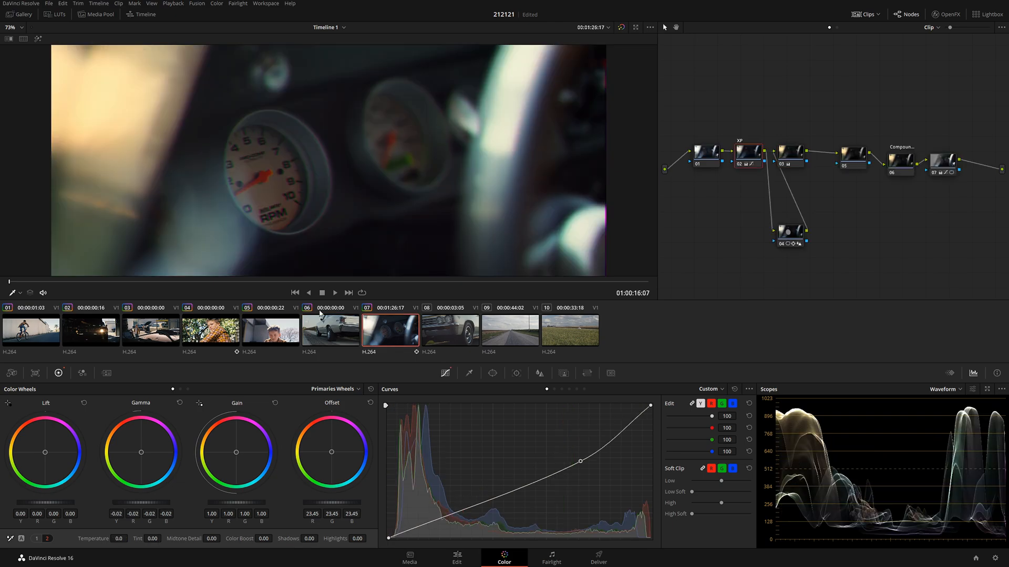
Step: Copy clip 06's grade onto clip 08 and append a serial node at the end of its chain
left_click(461, 341)
middle_click(344, 335)
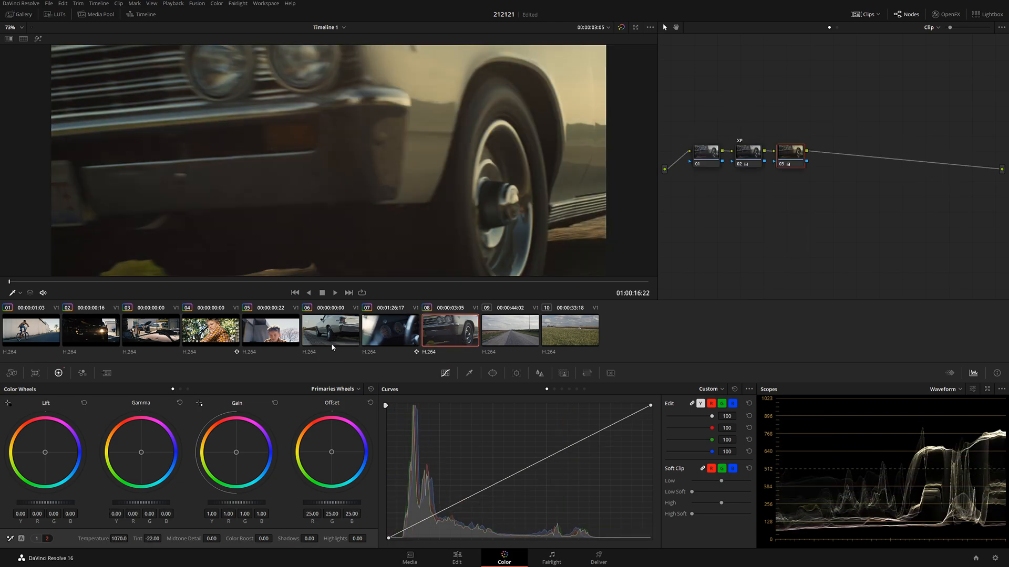
left_click_drag(294, 284, 8, 284)
key("alt+s")
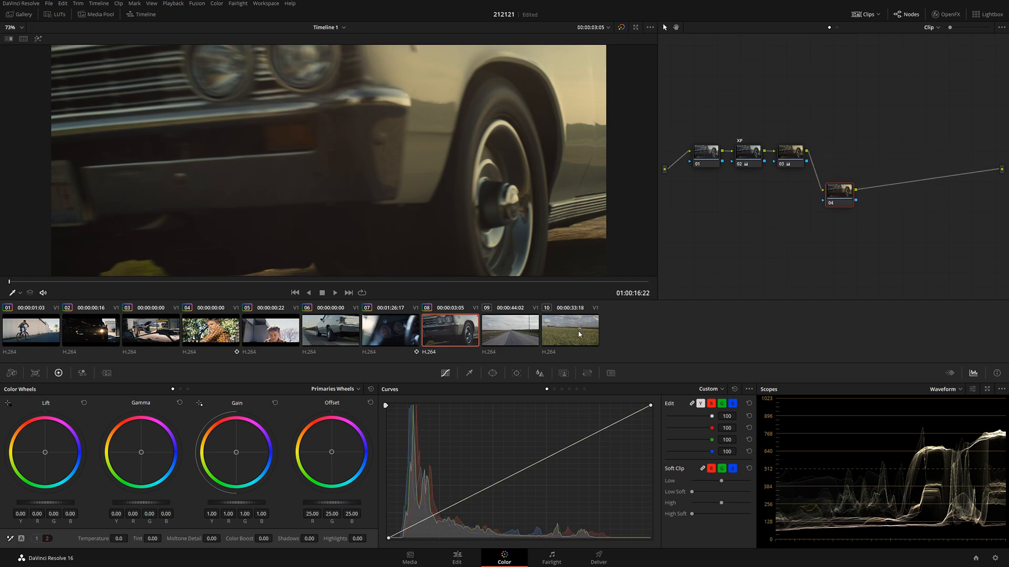
Step: Add a gradient window to clip 08's new node, pan 52.71, tilt 50.72, rotation 82.48, softness 7.66, and raise its gain to 1.18
left_click(494, 373)
left_click(396, 512)
left_click_drag(327, 218, 106, 189)
left_click_drag(328, 160, 393, 144)
left_click_drag(251, 503, 269, 503)
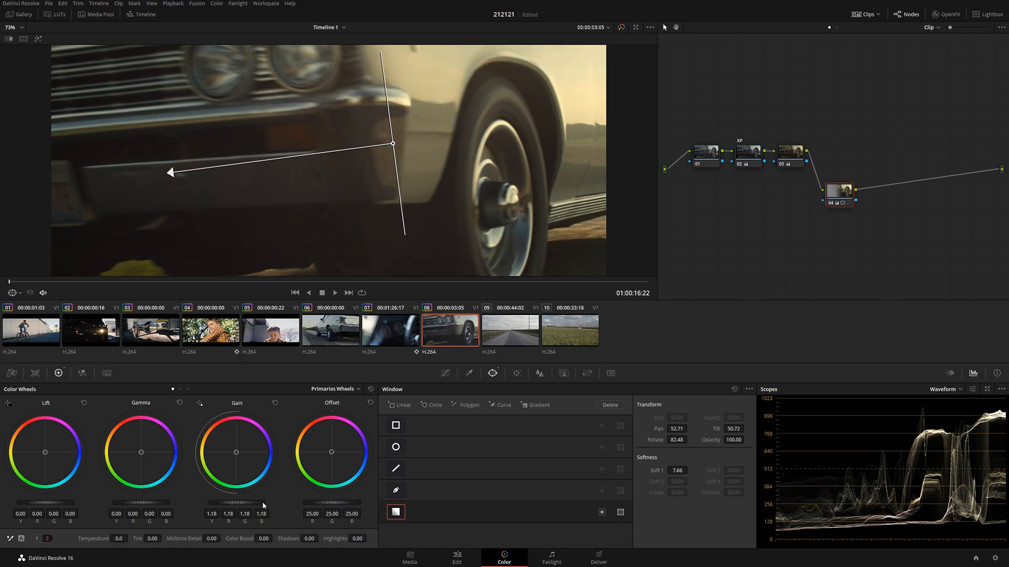
Step: Adjust the gradient to pan 59.03, tilt 51.02, rotation 79.58, softness 8.81, set gain to 1.23, and play the result
left_click_drag(184, 175, 289, 182)
left_click_drag(236, 503, 245, 503)
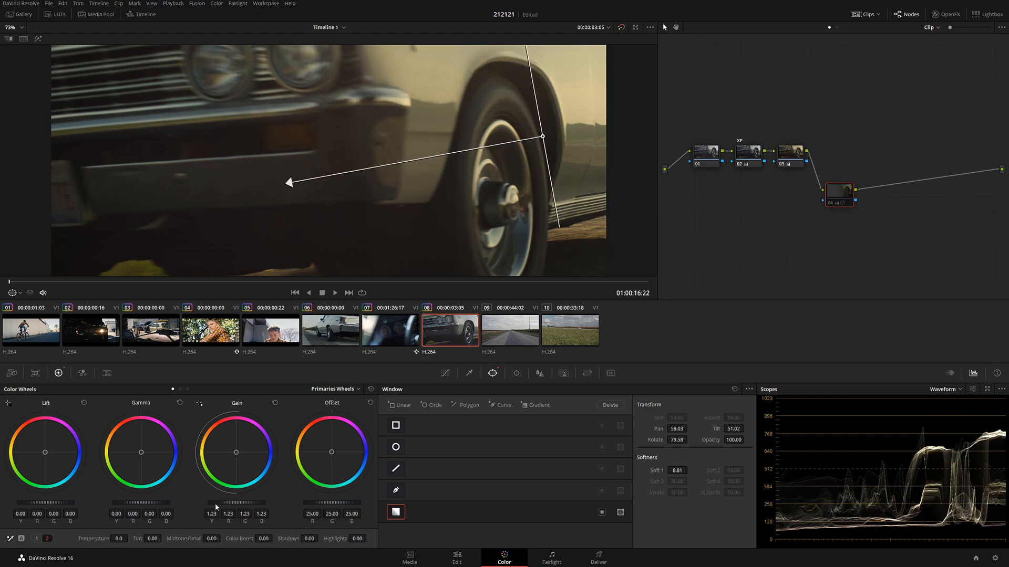
key("space")
key("space")
Step: Copy clip 06's grade onto road clip 09 and view it beside clip 08 in a selected-clips split screen
middle_click(331, 332)
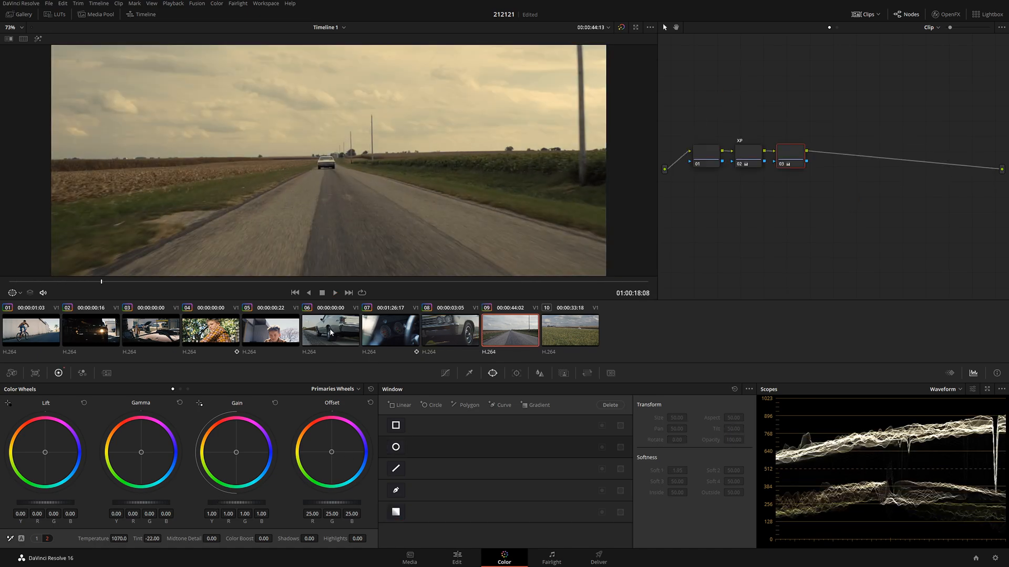
left_click_drag(220, 282, 350, 286)
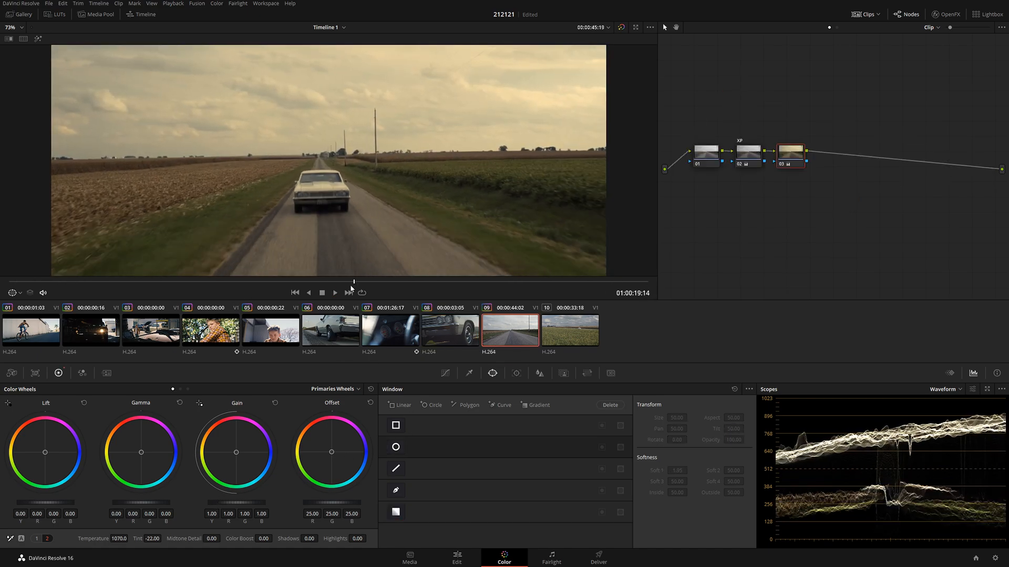
left_click(447, 335, "ctrl")
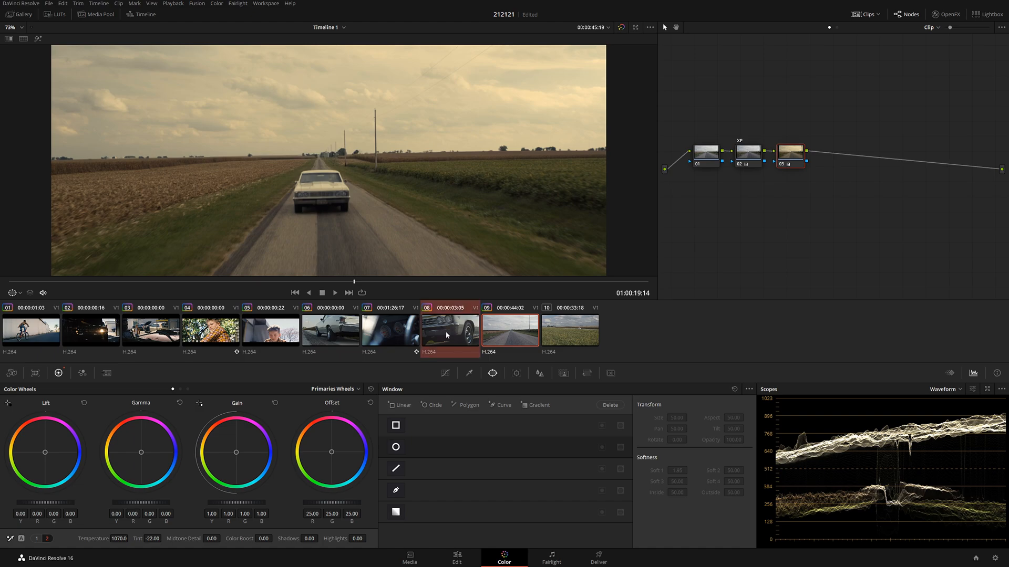
left_click(23, 38)
mouse_move(265, 278)
left_mouse_down()
mouse_move(196, 284)
mouse_move(589, 292)
mouse_move(56, 283)
mouse_move(68, 283)
left_mouse_up()
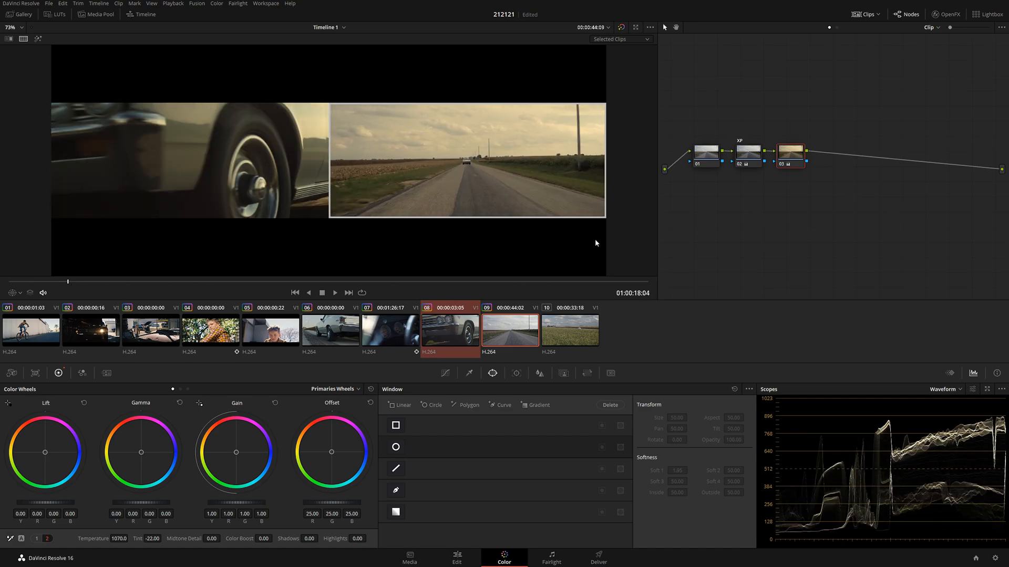
Step: Lower the offset of clip 09's XP node to 14.85, show its custom curve, and leave the split screen
left_click(738, 155)
left_click_drag(332, 503, 302, 503)
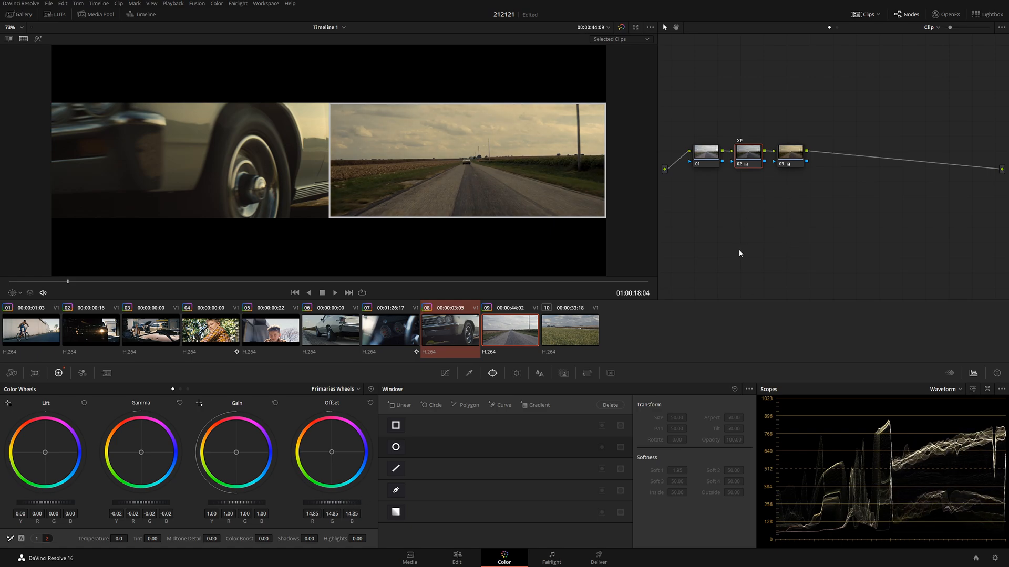
left_click(448, 375)
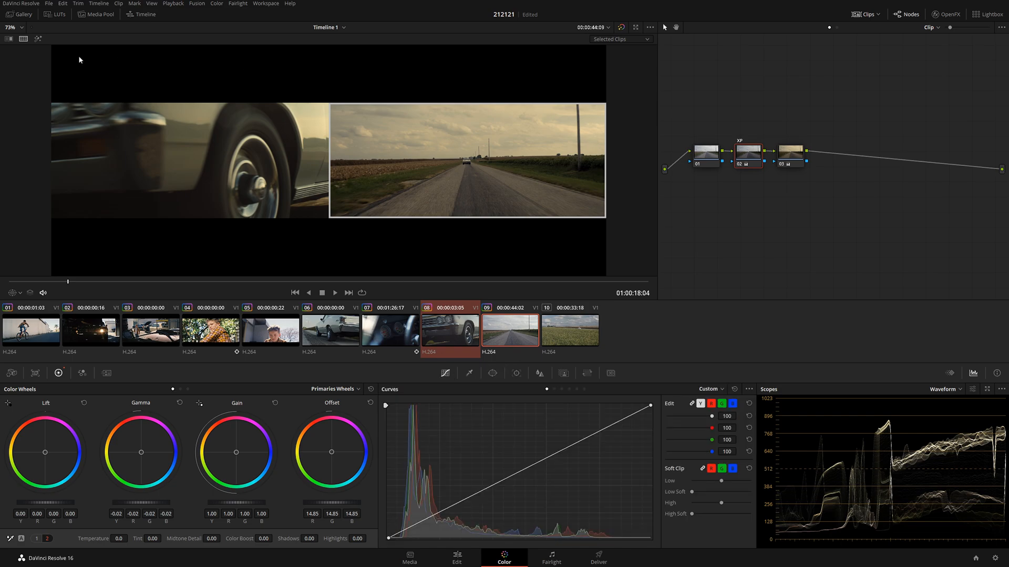
left_click(23, 38)
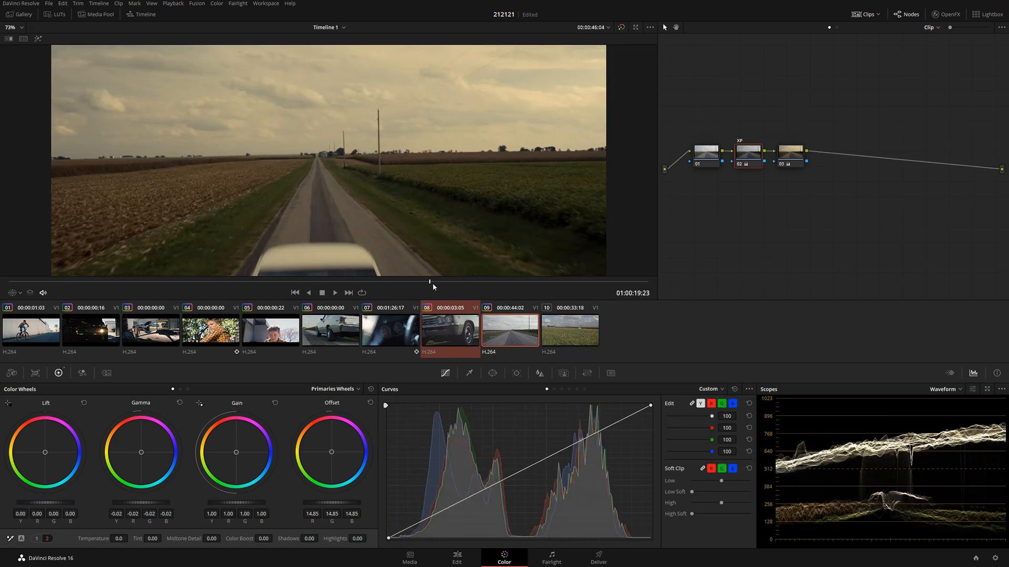
Step: Add three anchor points to the custom curve of clip 09's XP node and lift its black point slightly
left_click(444, 510)
left_click(520, 474)
left_click(417, 523)
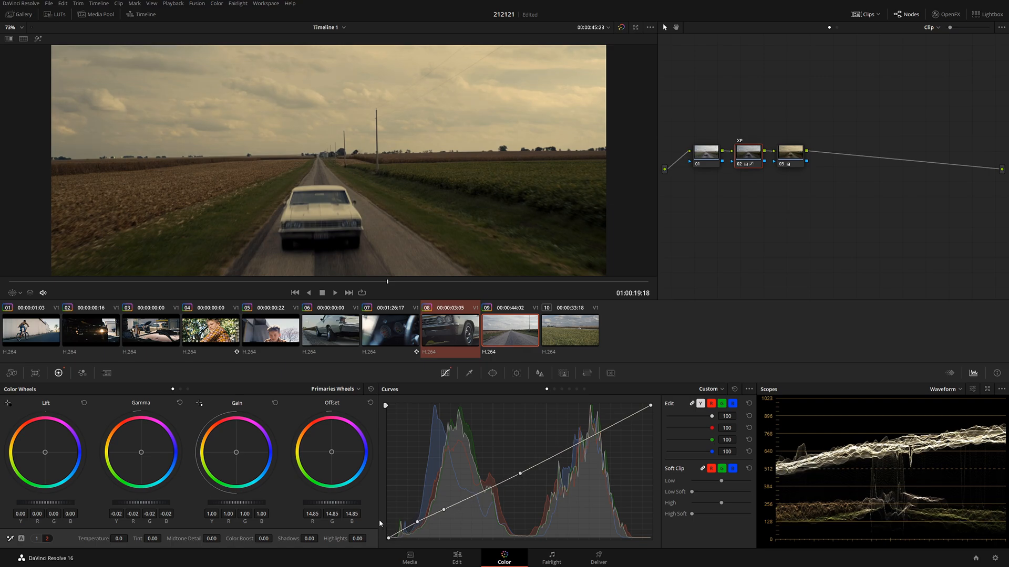
left_click_drag(389, 533, 380, 526)
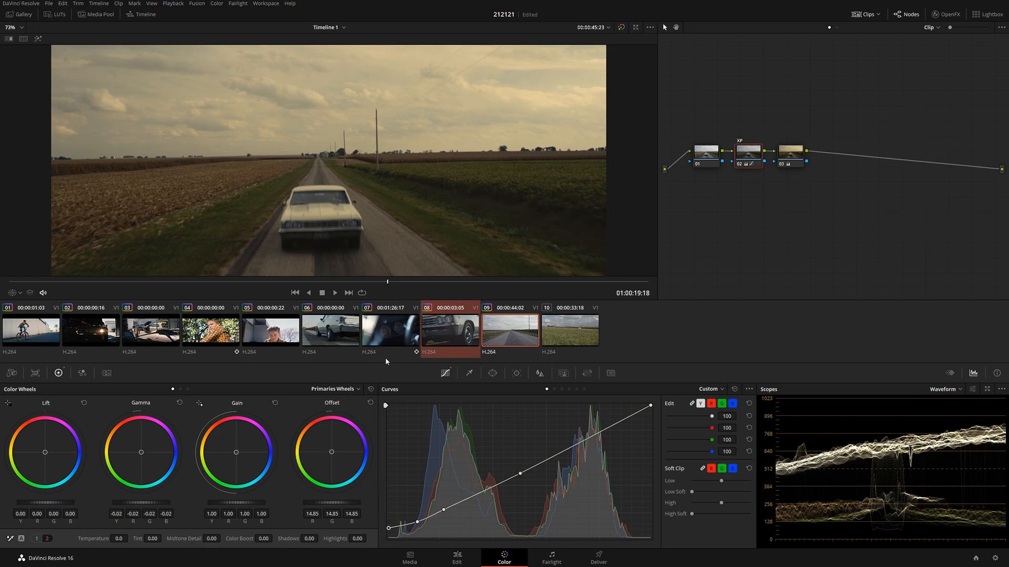
Step: Review clips 06 to 08 in turn and play clip 09 to check that the grades match
left_click(334, 333)
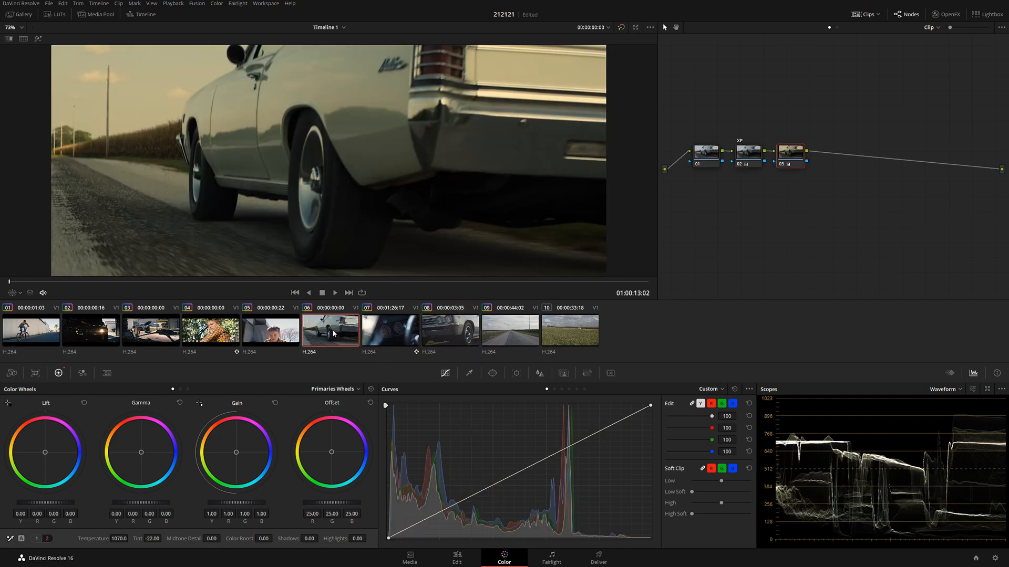
left_click(392, 332)
left_click(448, 333)
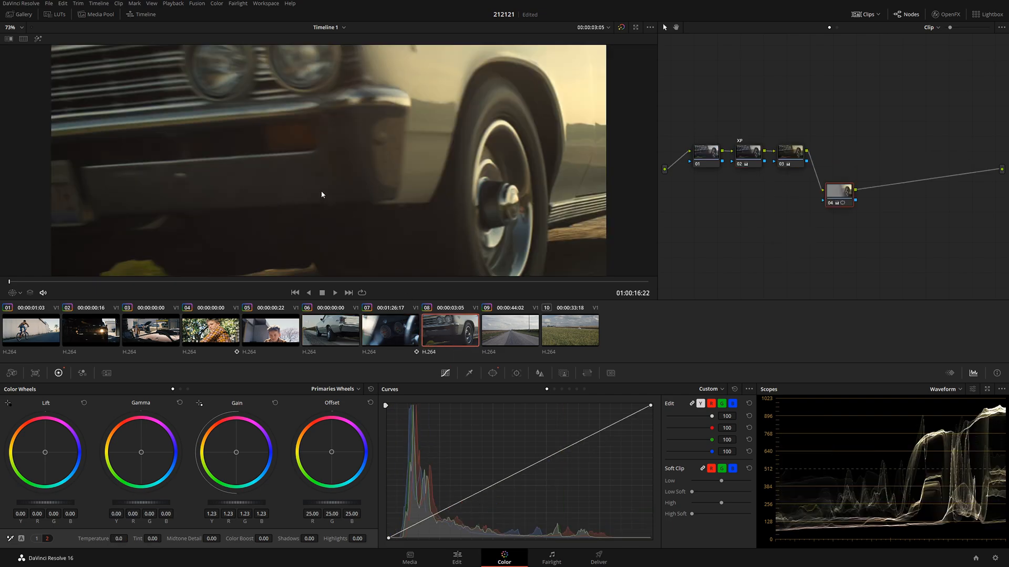
scroll(322, 194, "down", 1)
left_click(513, 339)
key("space")
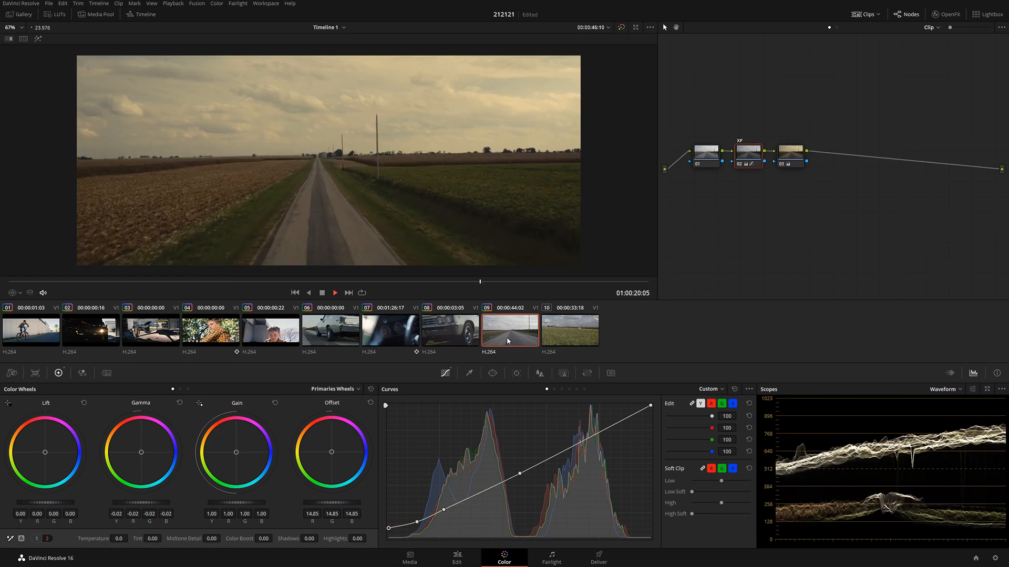
Step: Copy clip 09's grade onto field clip 10 and scrub to the part with the price title
left_click(587, 341)
middle_click(508, 333)
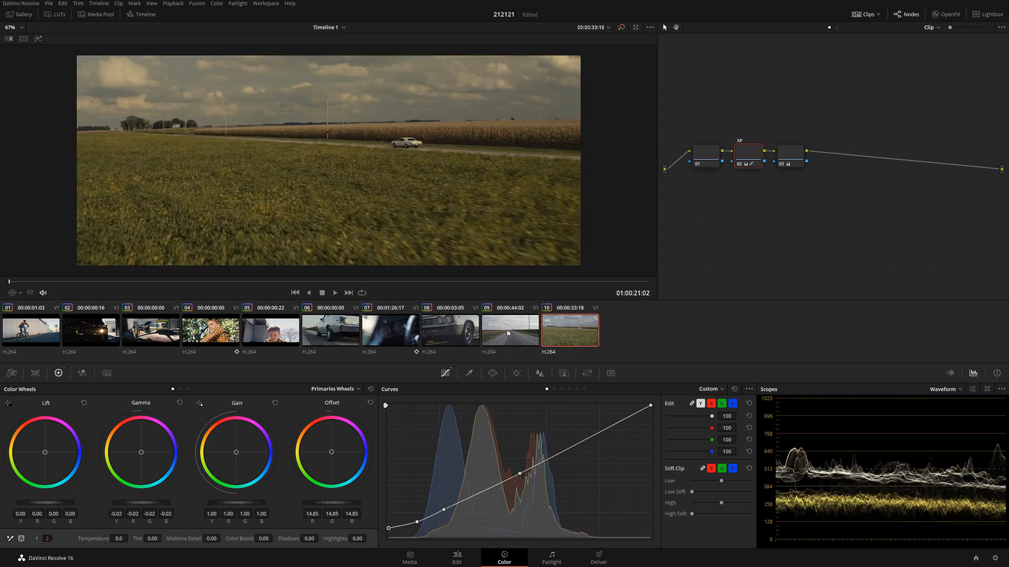
scroll(276, 294, "up", 1)
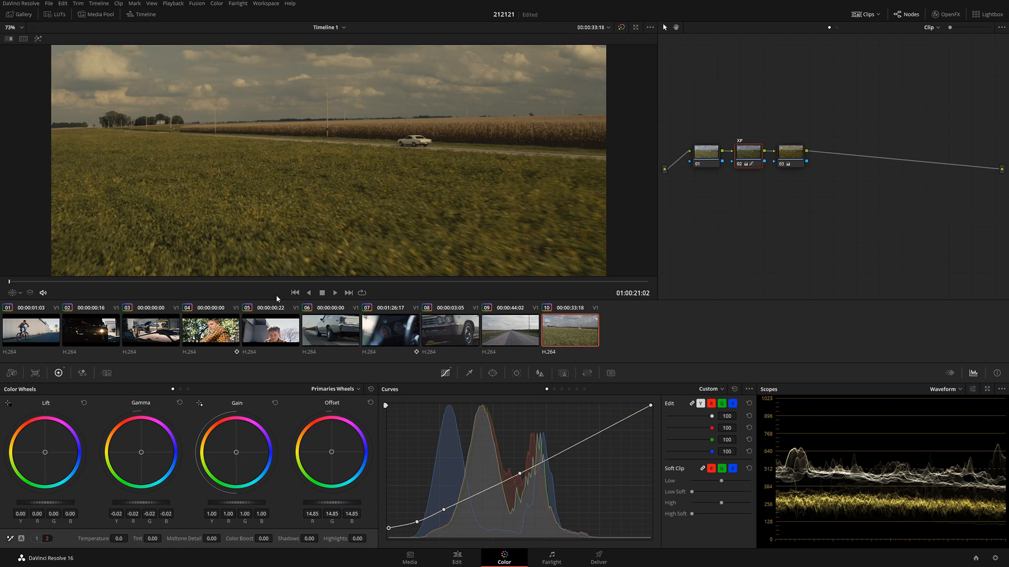
left_click_drag(133, 282, 489, 284)
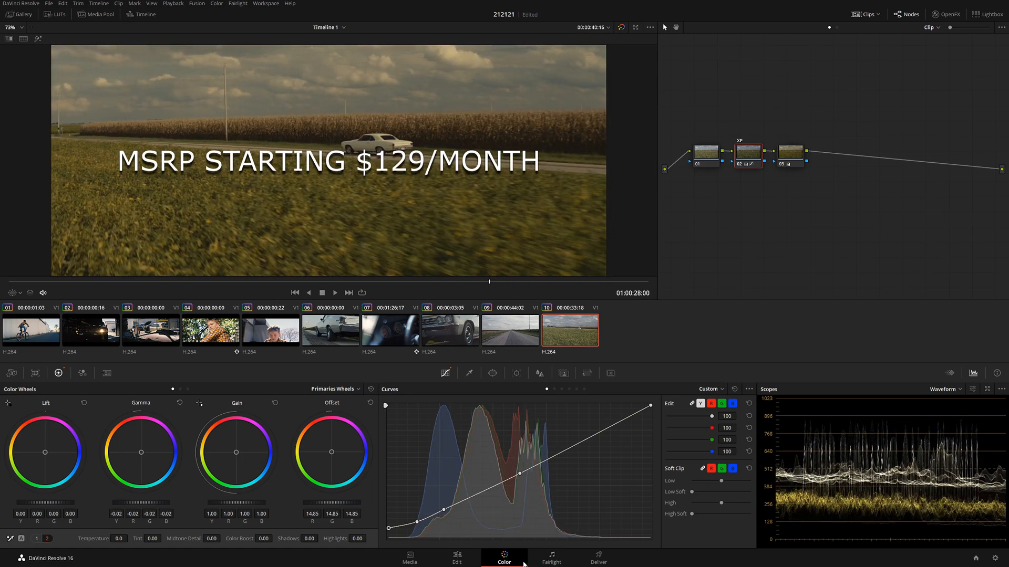
Step: On the Edit page, move the MSRP STARTING $129/MONTH title down to position Y 126
left_click(472, 557)
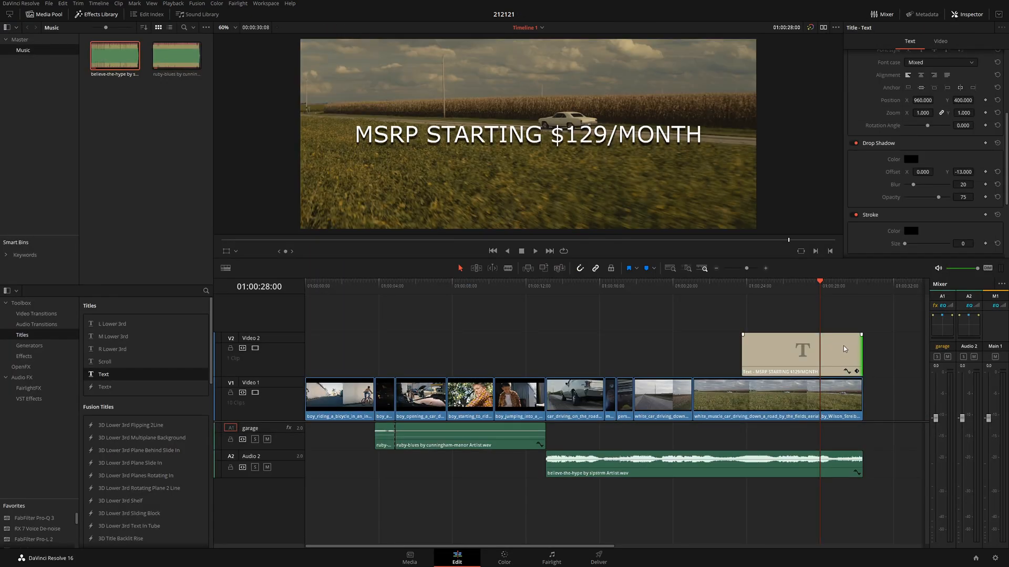
left_click(843, 345)
scroll(928, 169, "up", 3)
scroll(927, 169, "up", 3)
left_click_drag(963, 240, 819, 239)
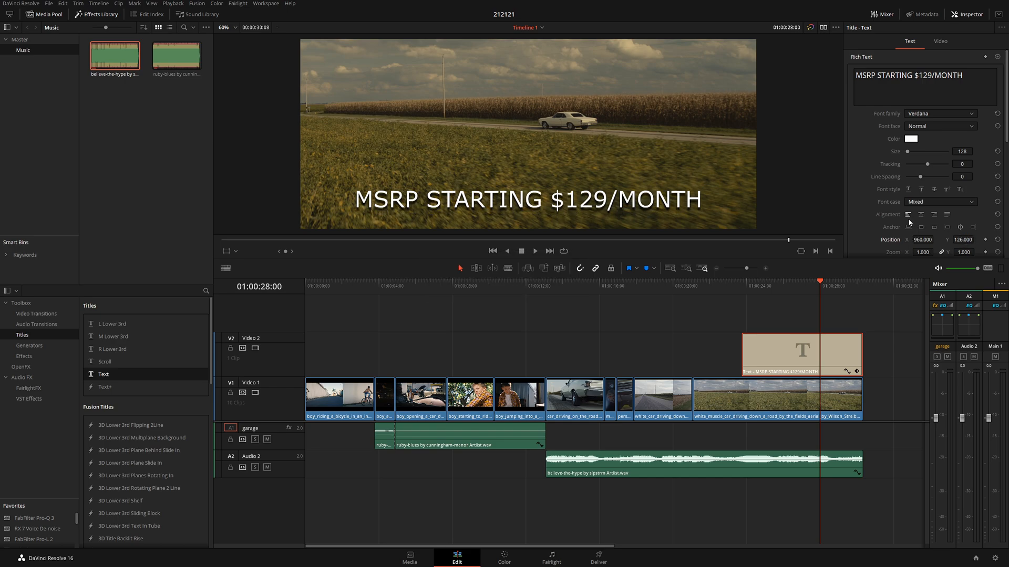
Step: Return to the Color page and scrub through clip 10 to check the repositioned title
key("shift+6")
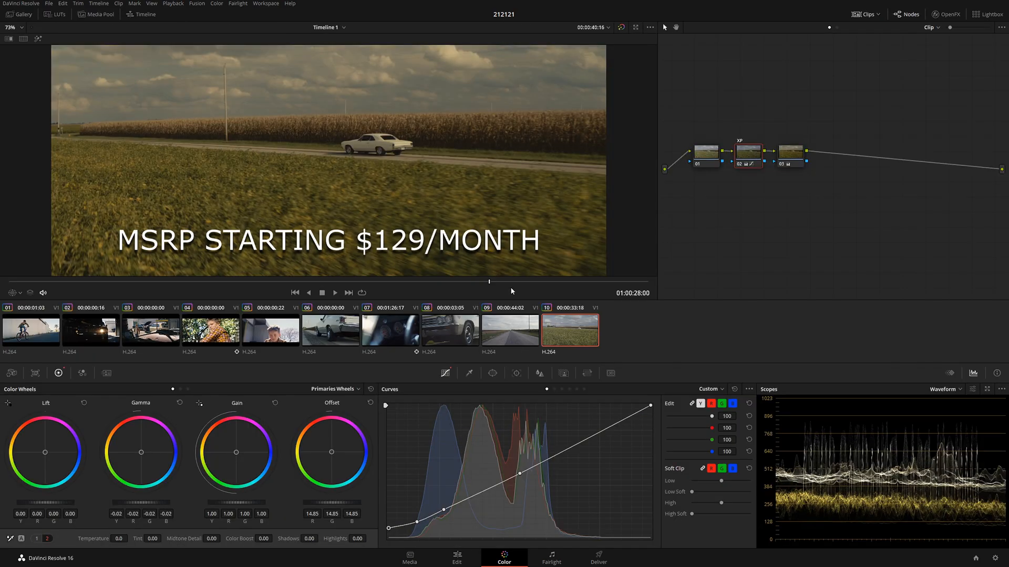
left_click_drag(504, 284, 438, 286)
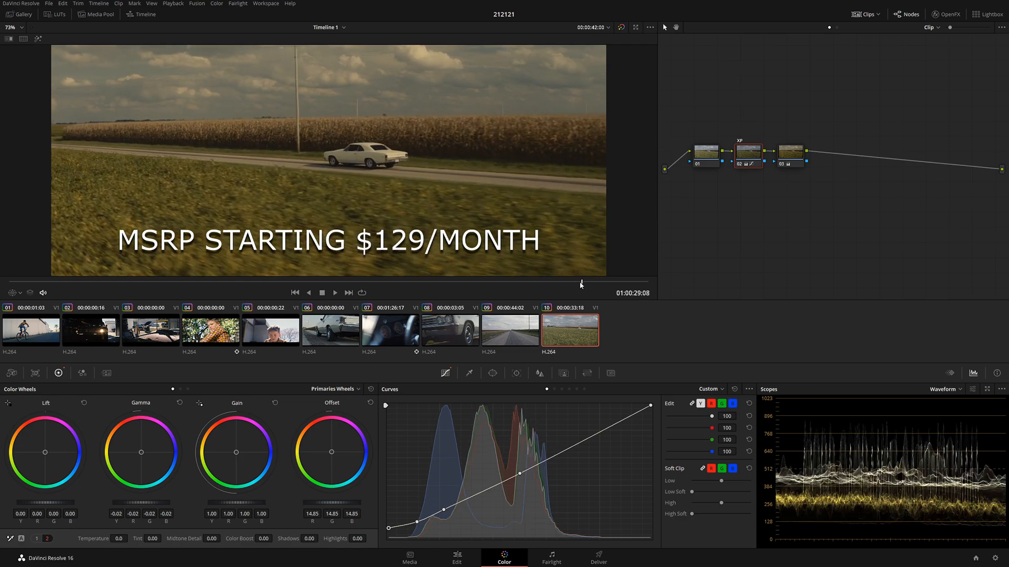
right_click(519, 338)
key("Escape")
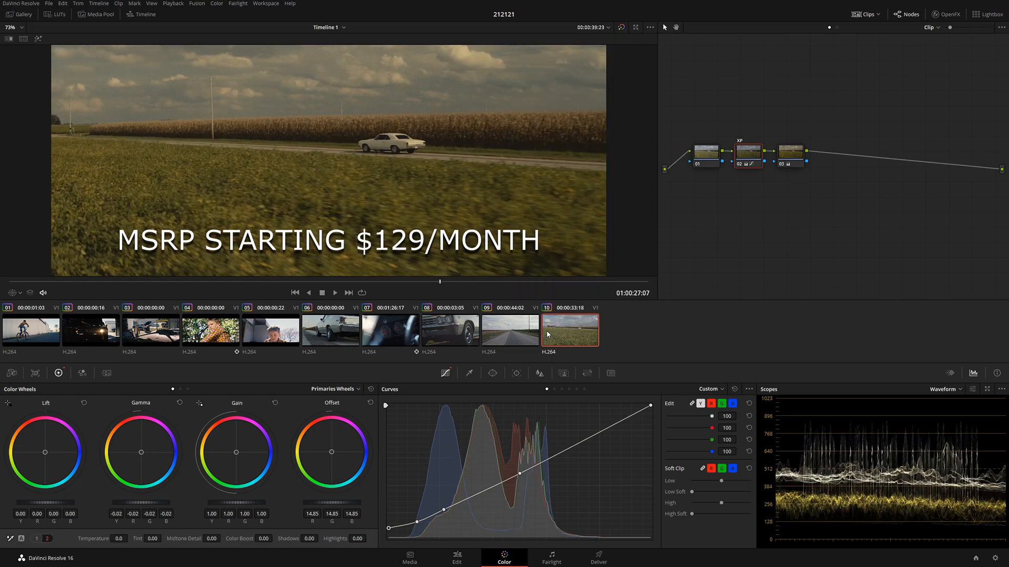
Step: Play the whole commercial from clip 01 and look over the graded opening clips individually
left_click(26, 332)
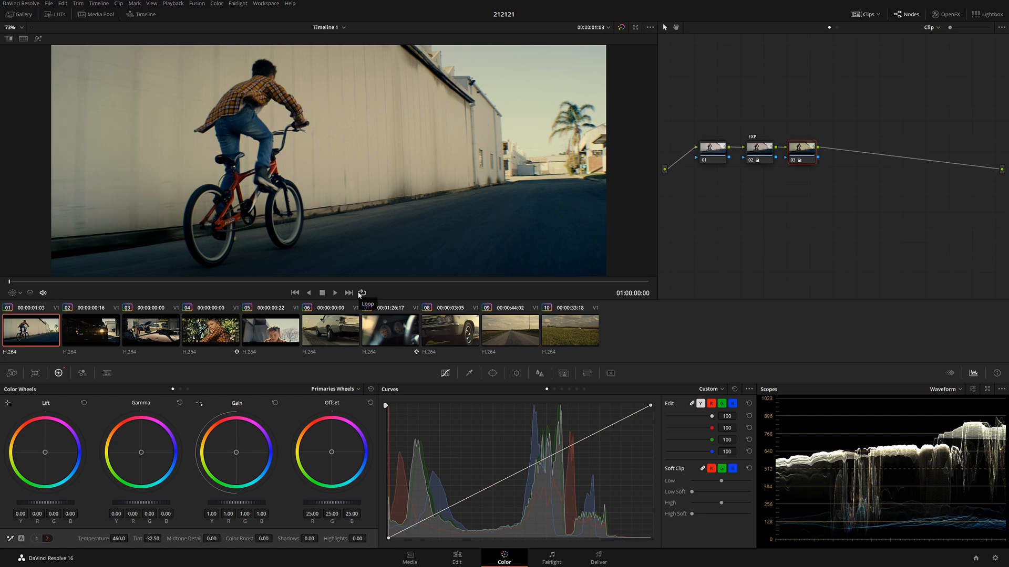
key("space")
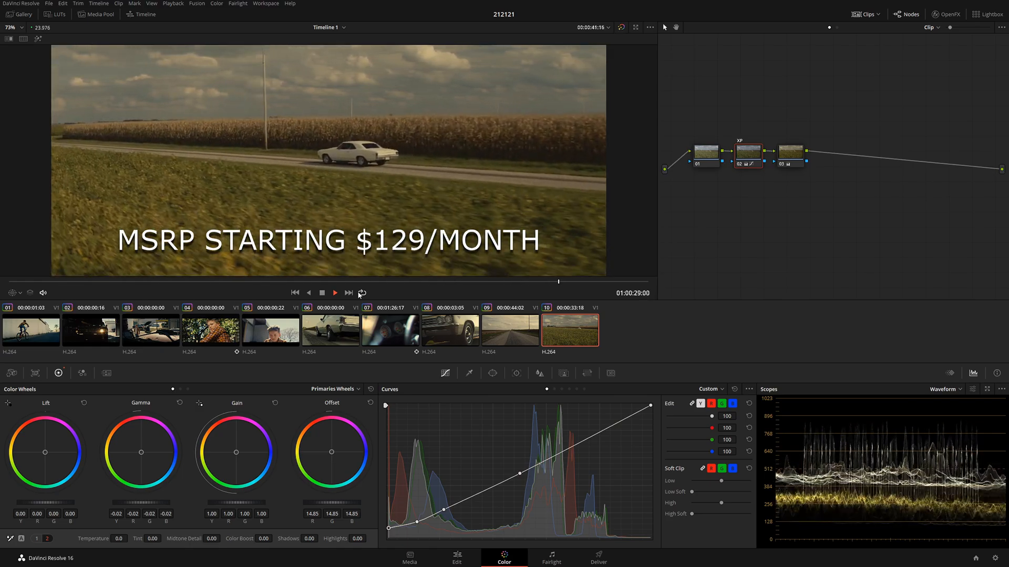
key("space")
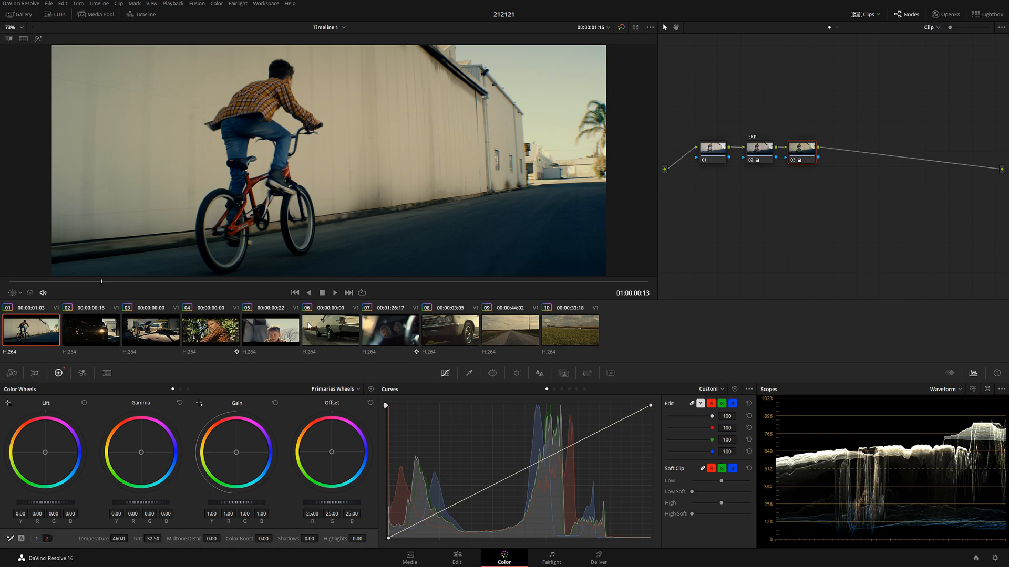
left_click(209, 332)
key("Up")
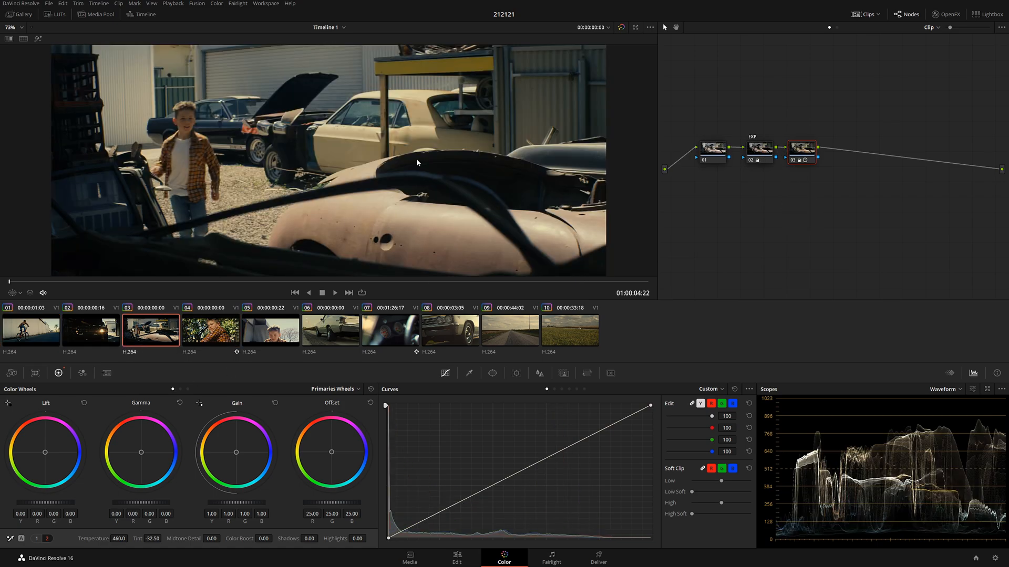
left_click(31, 338)
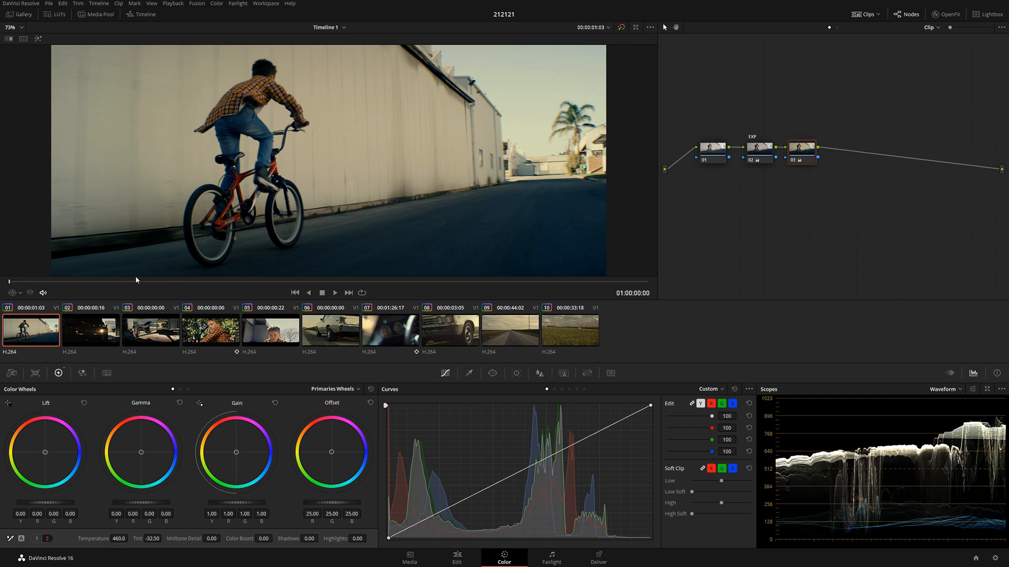
key("Down")
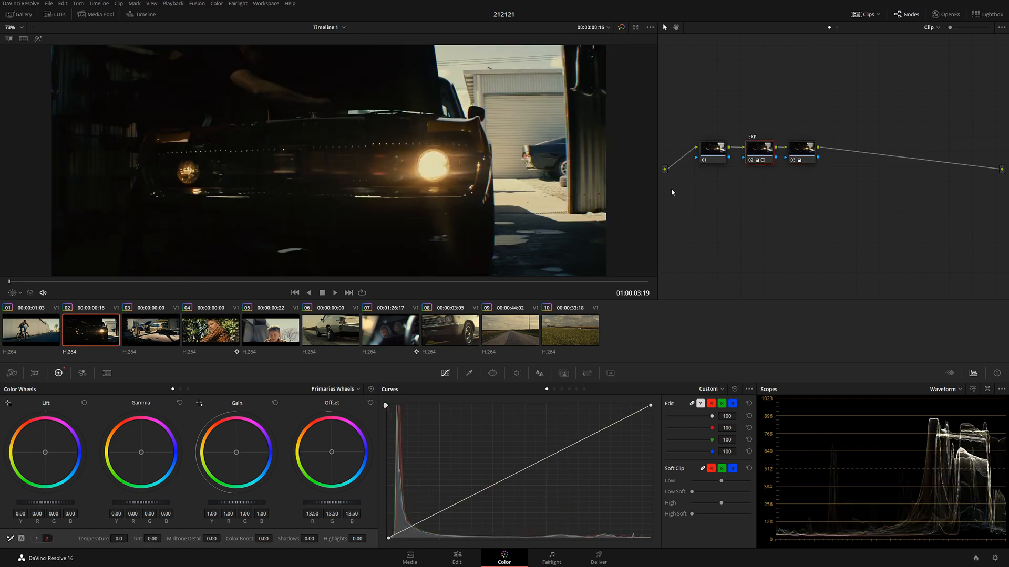
Step: Look over the grade on garage clip 03 and scrub through portrait clip 04
left_click(161, 331)
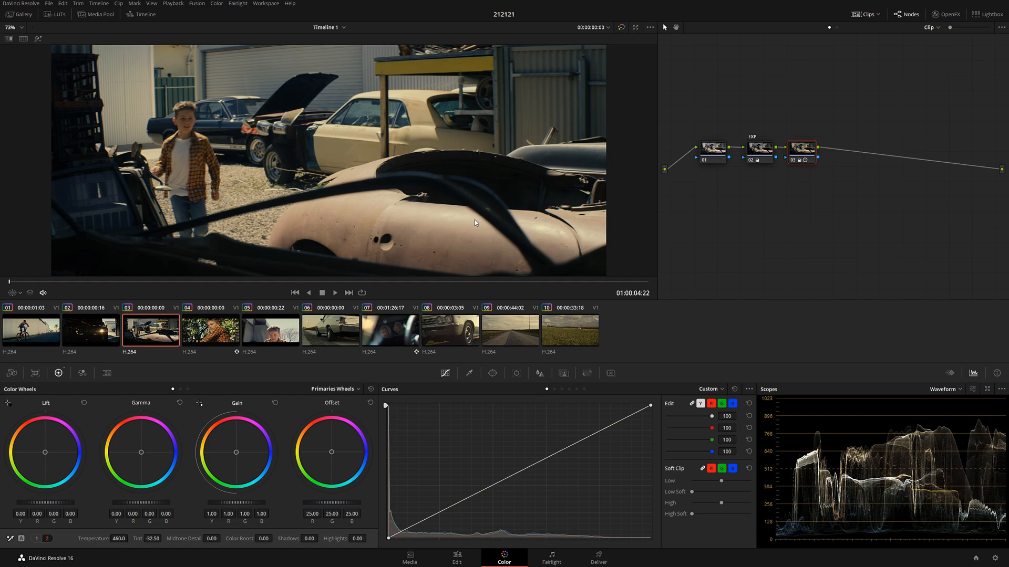
left_click(213, 331)
left_click_drag(216, 283, 263, 283)
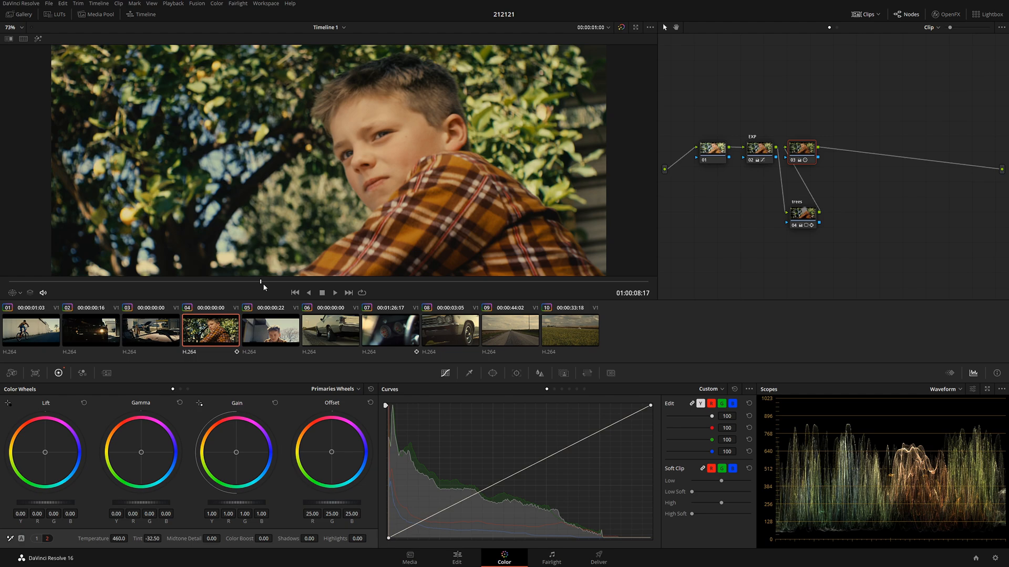
Step: On the Fairlight page, return to the timeline start and search the Sound Library for bicycle
left_click(555, 561)
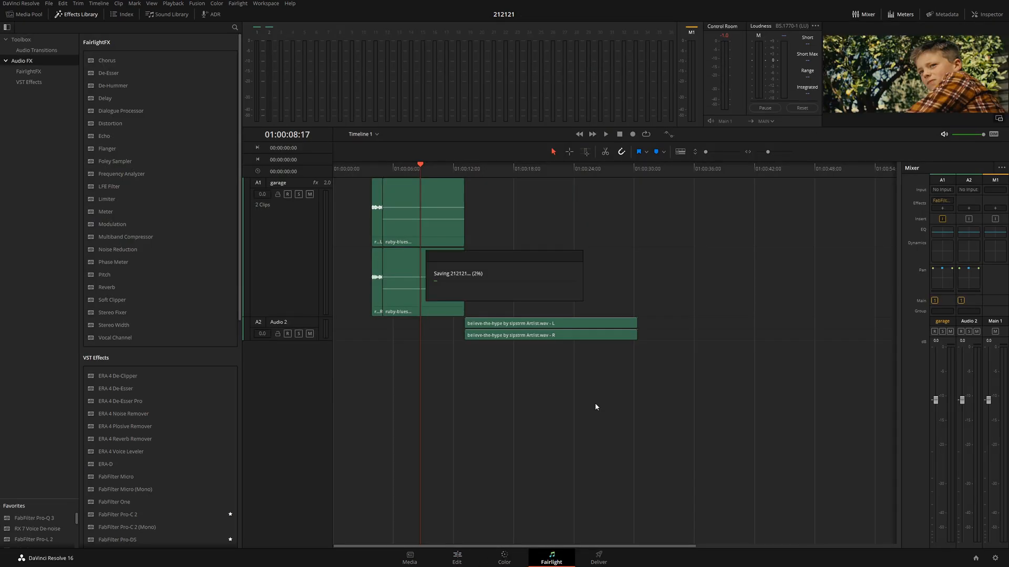
left_click_drag(714, 152, 712, 153)
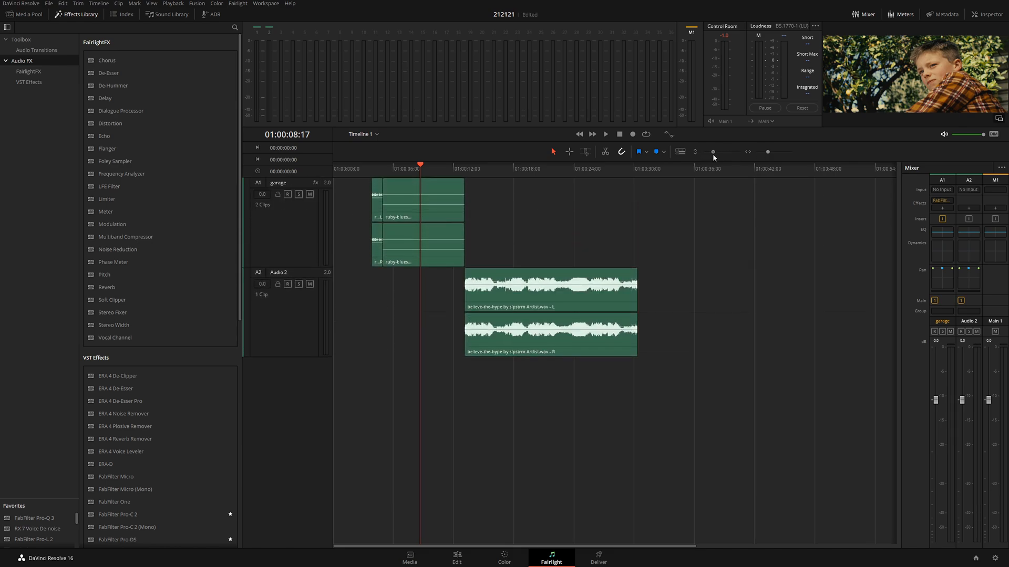
left_click(159, 15)
left_click(75, 43)
left_click_drag(352, 170, 321, 166)
left_click(10, 44)
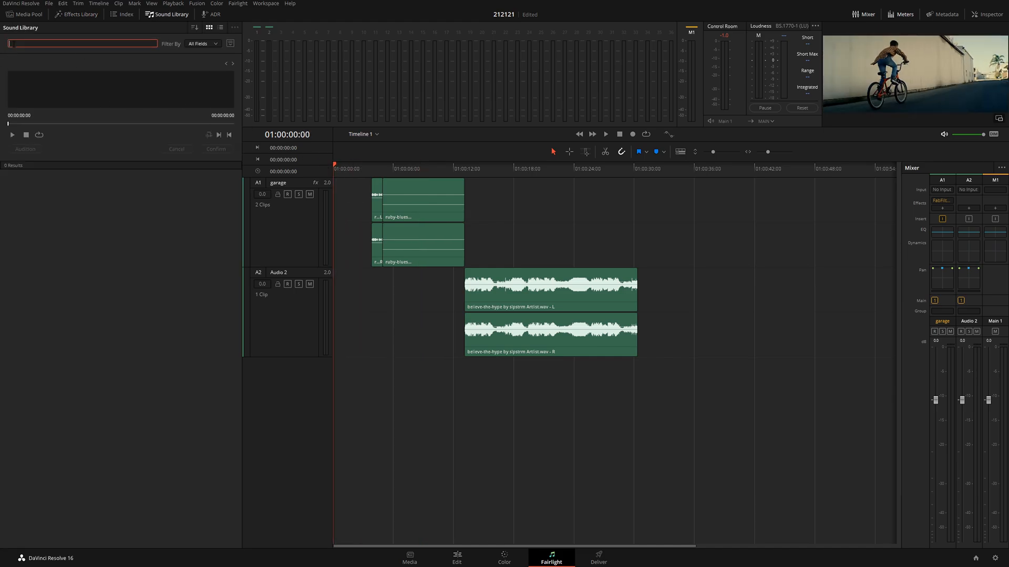
type("bycicle")
left_click_drag(47, 43, 3, 44)
type("bicycle")
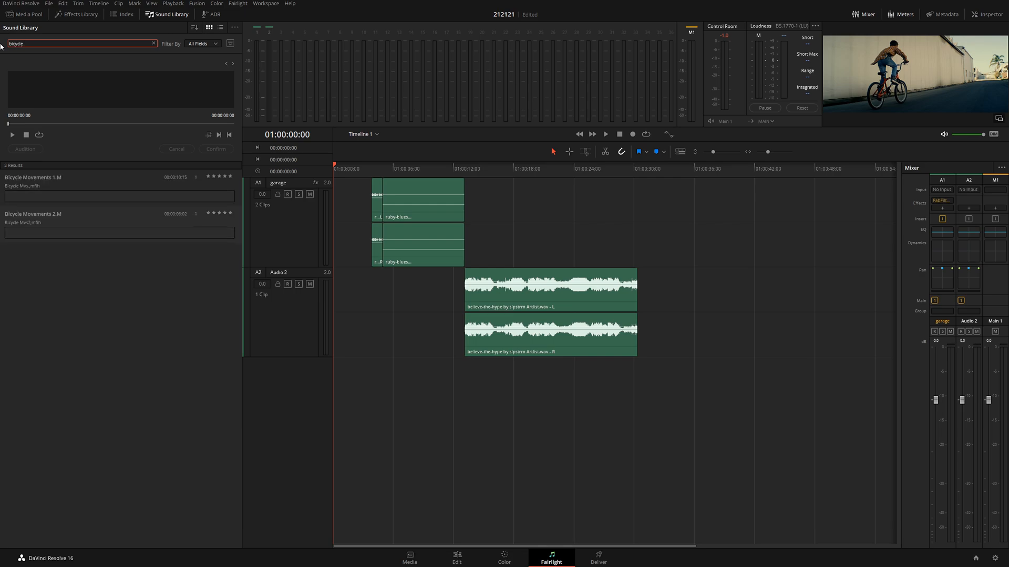
Step: Audition the Bicycle Movements 1.M and Bicycle Movements 2.M sound effects
left_click(29, 183)
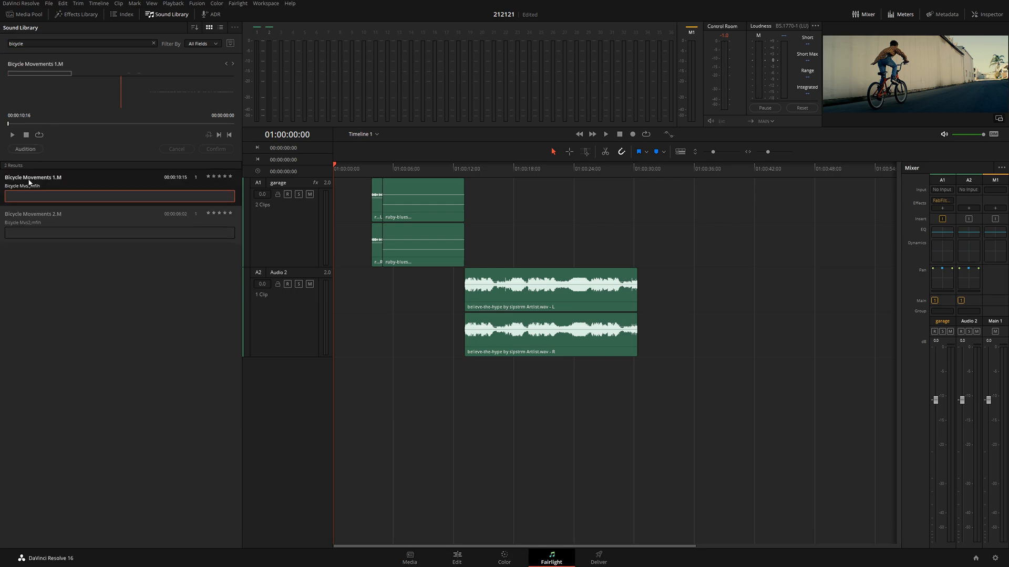
left_click(12, 136)
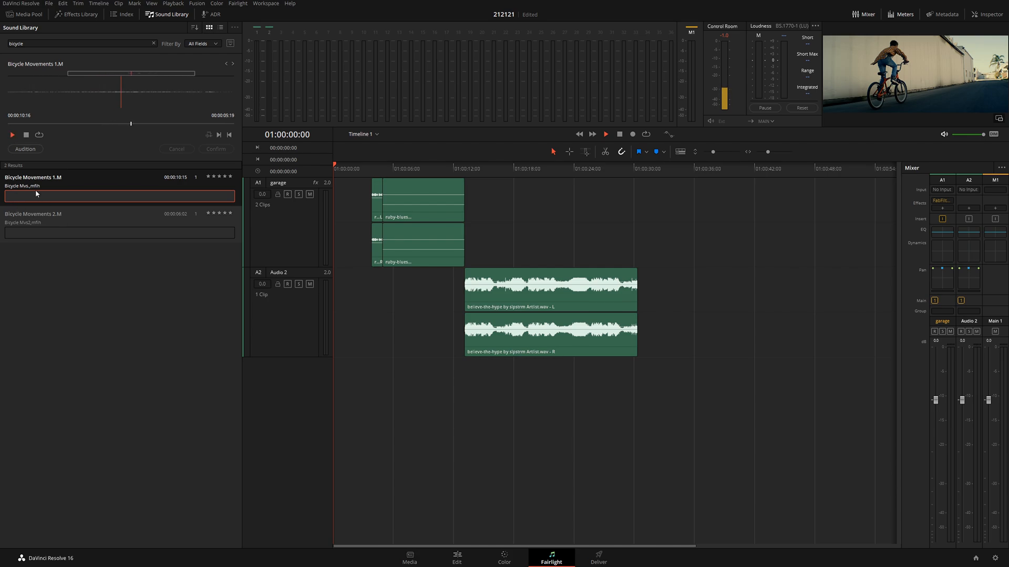
left_click(26, 136)
left_click(13, 223)
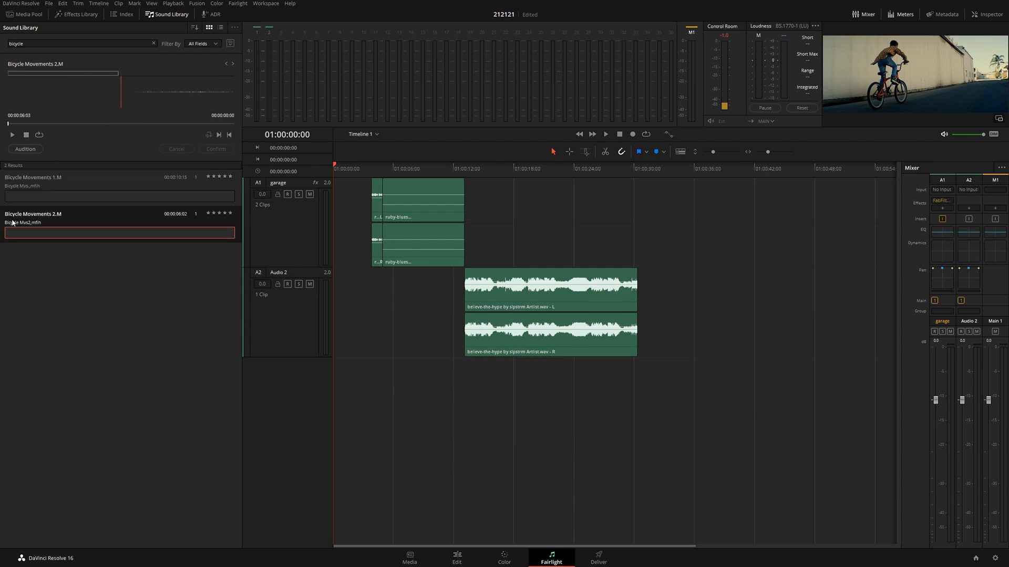
left_click(12, 136)
Step: Place Bicycle Movements 1.M on a new track below the music, starting at the beginning of the timeline
left_click(65, 181)
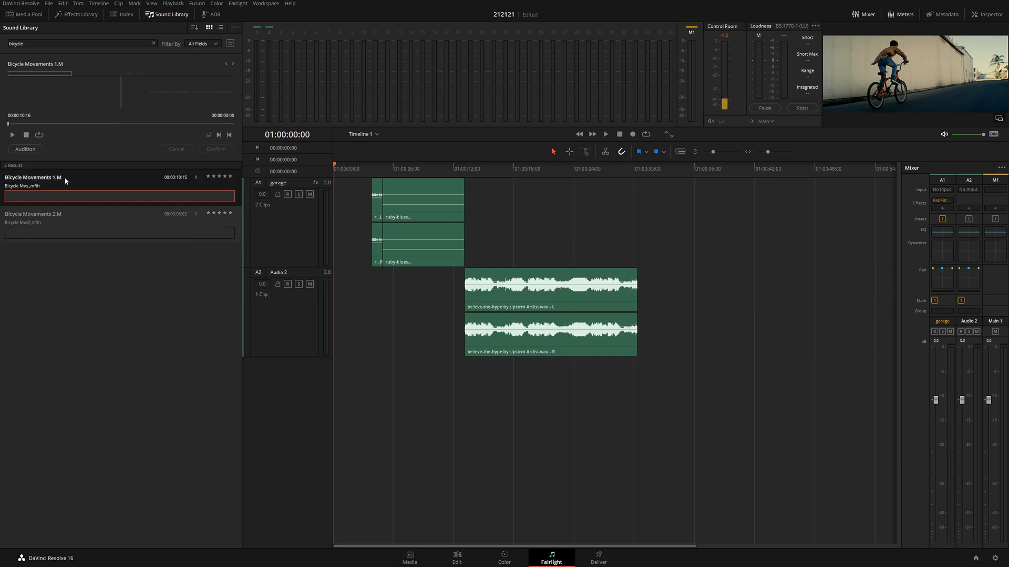
left_click_drag(66, 181, 420, 404)
left_click_drag(431, 402, 348, 399)
left_click_drag(340, 166, 330, 167)
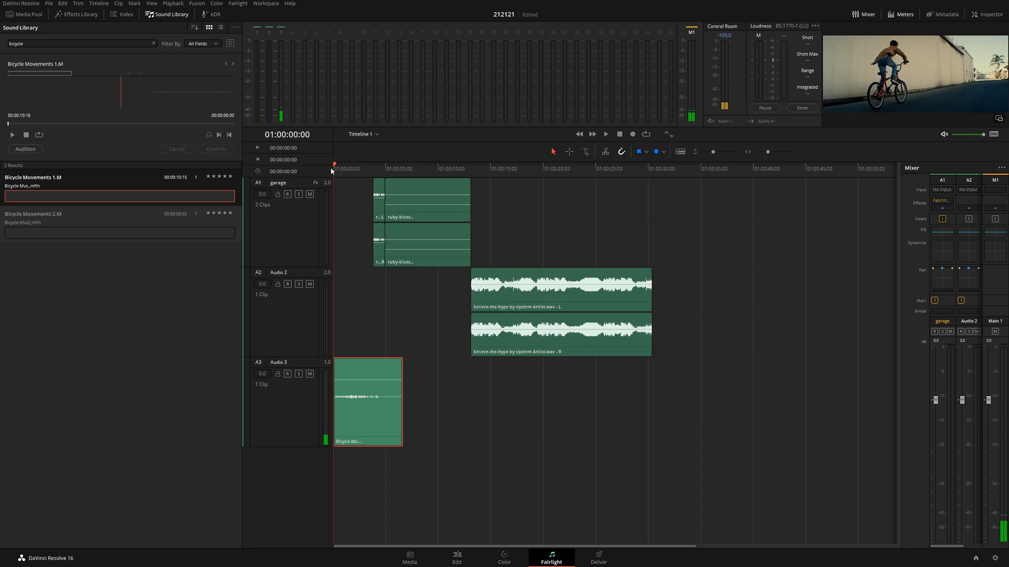
Step: Play the opening and trim the end of the bicycle sound to where the garage track's audio begins
key("space")
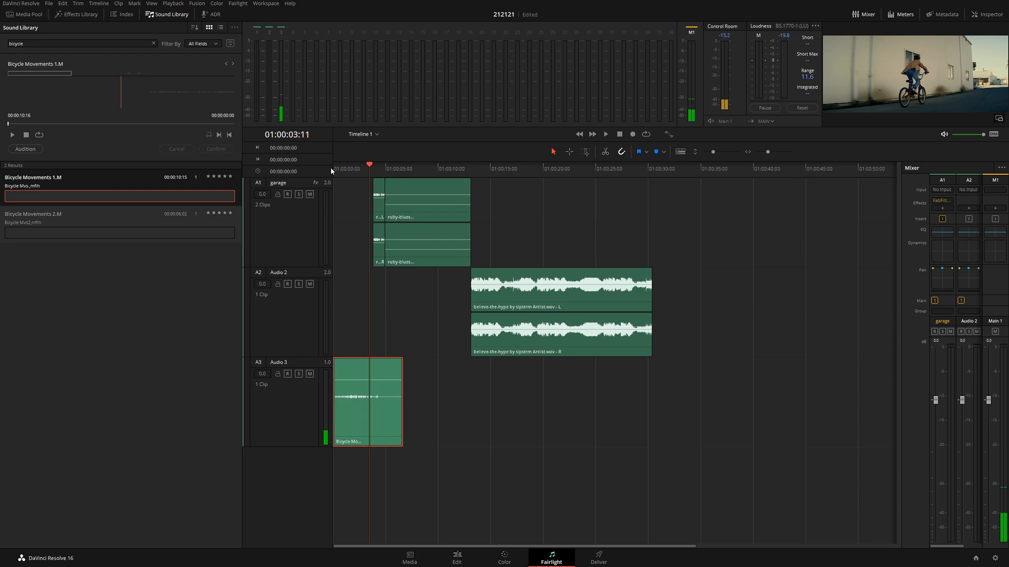
key("space")
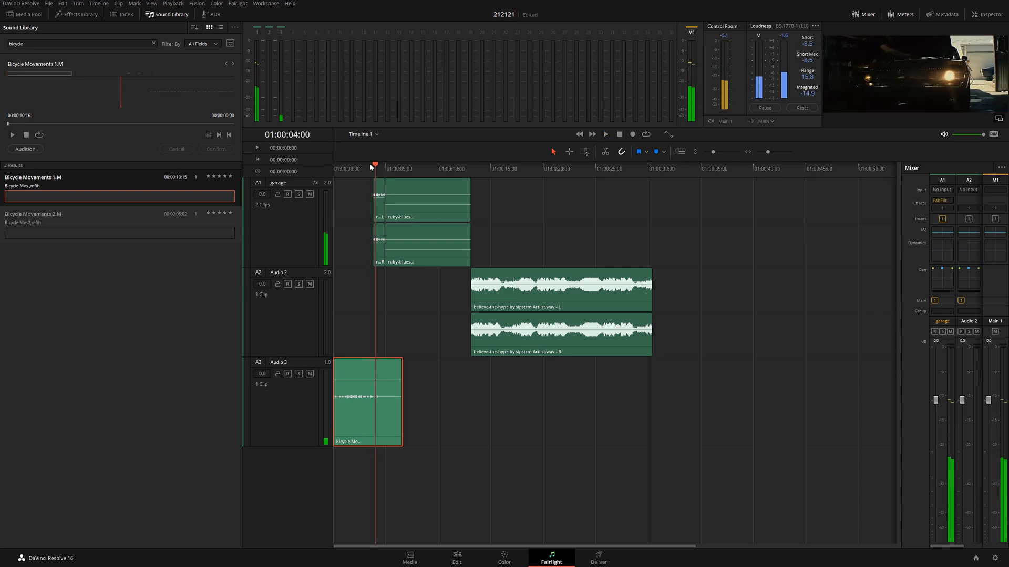
left_click_drag(402, 390, 371, 390)
left_click(336, 170)
key("space")
Step: Search the Sound Library for bell and audition the bell effects, from Bell Clang Resonance High.M to Bike Bells 2.M
double_click(65, 45)
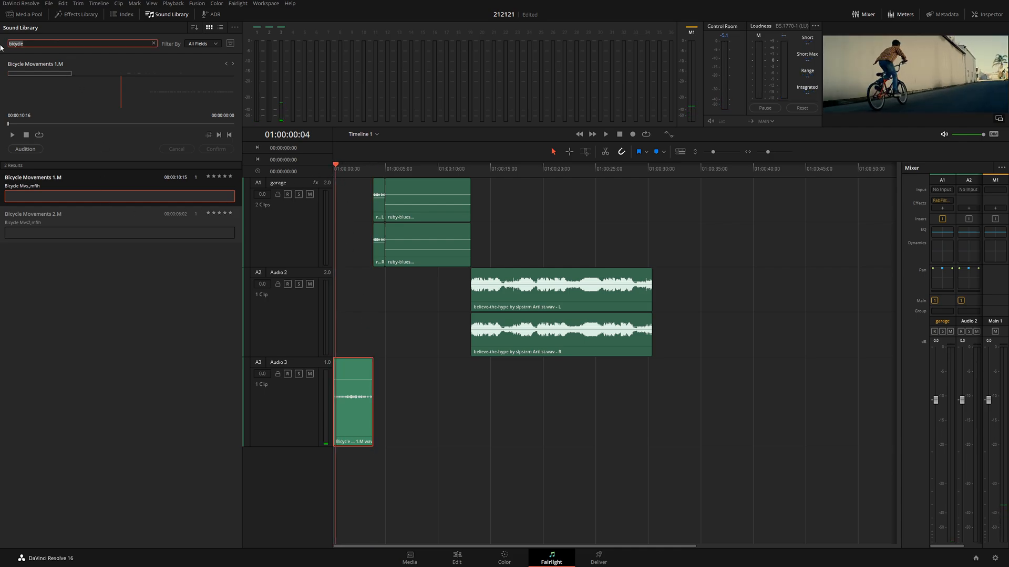
type("bell")
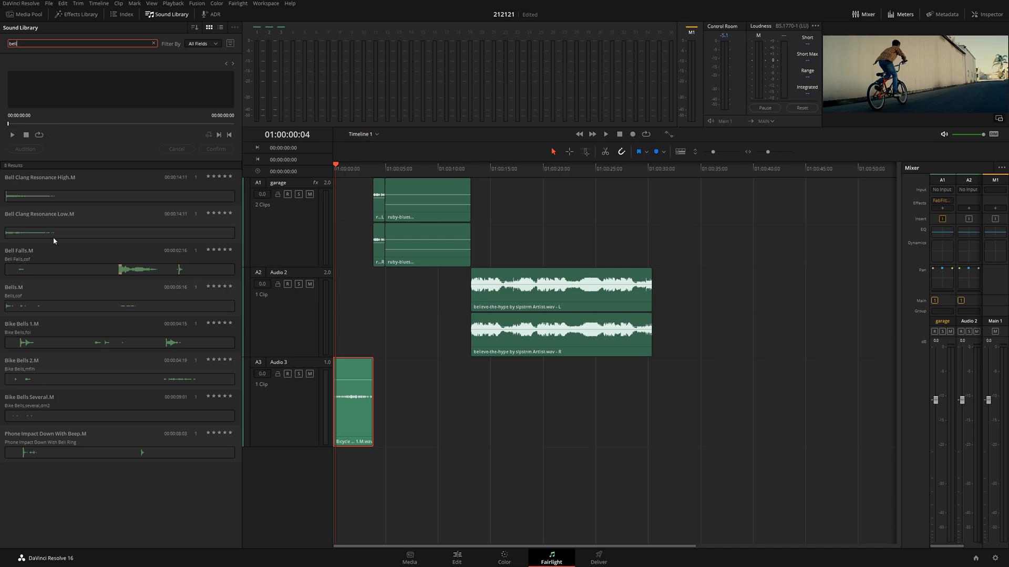
left_click(15, 185)
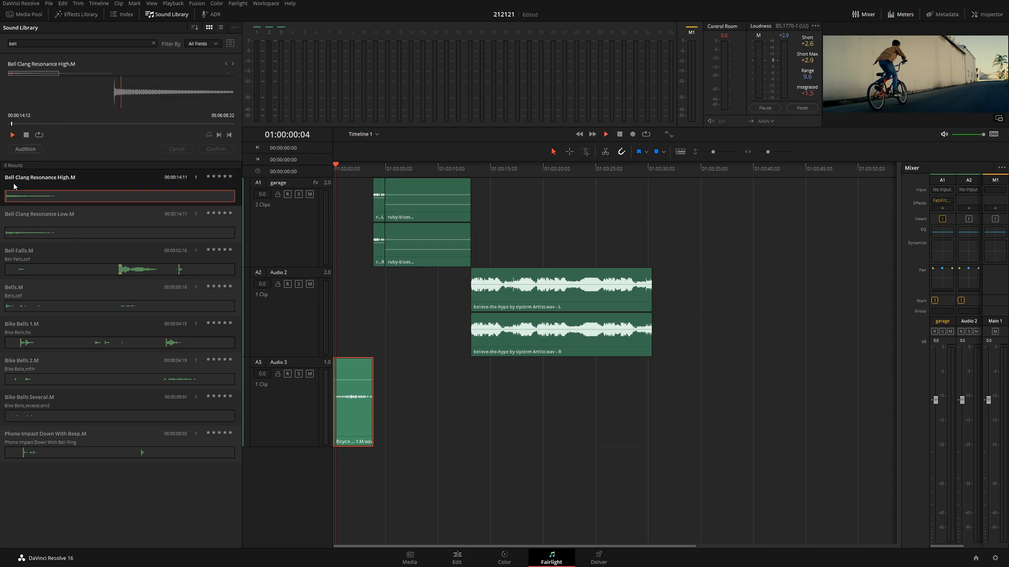
key("Down")
key("Down")
key("Down")
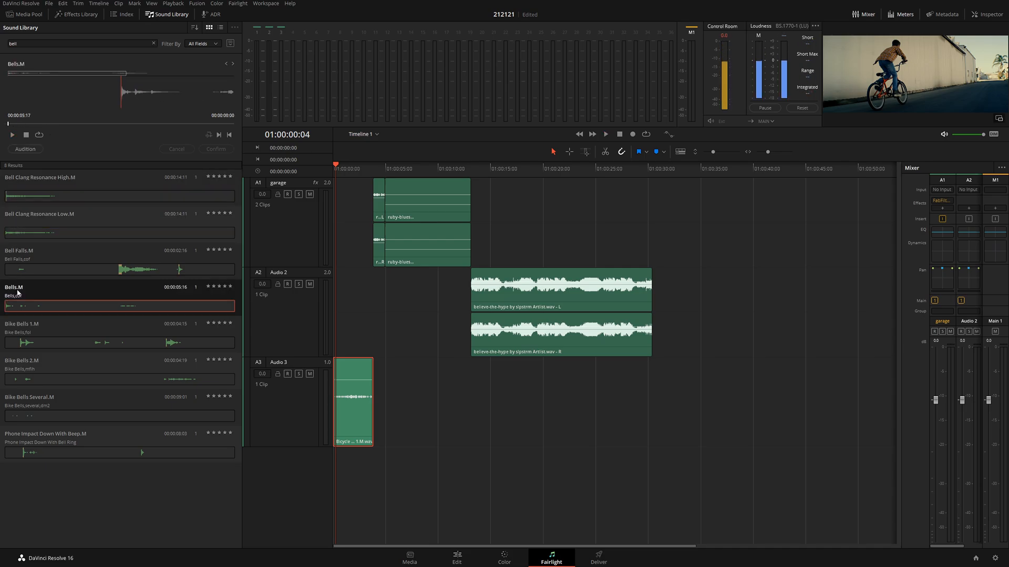
left_click(19, 253)
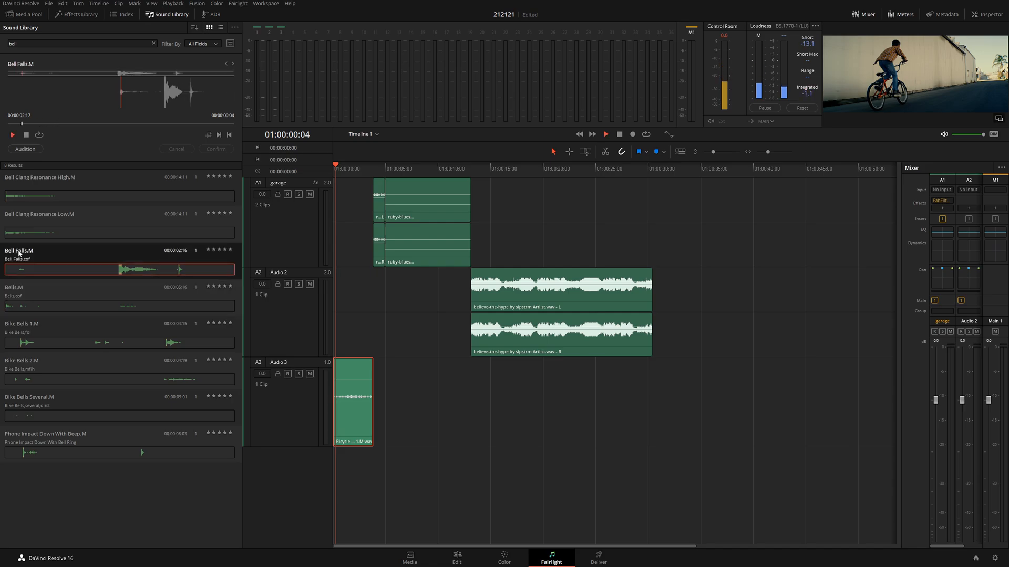
left_click(16, 322)
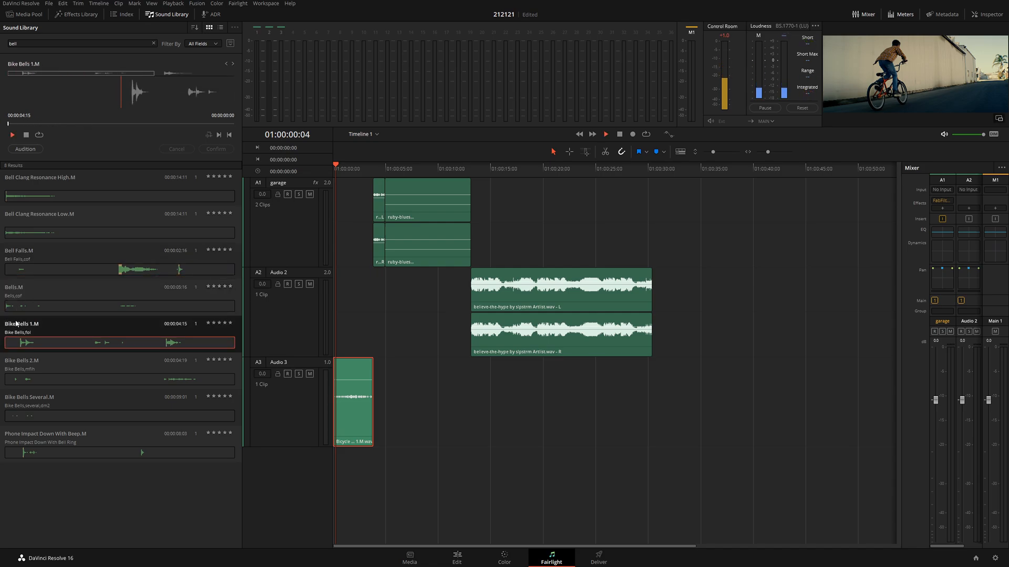
left_click(17, 294)
left_click(16, 362)
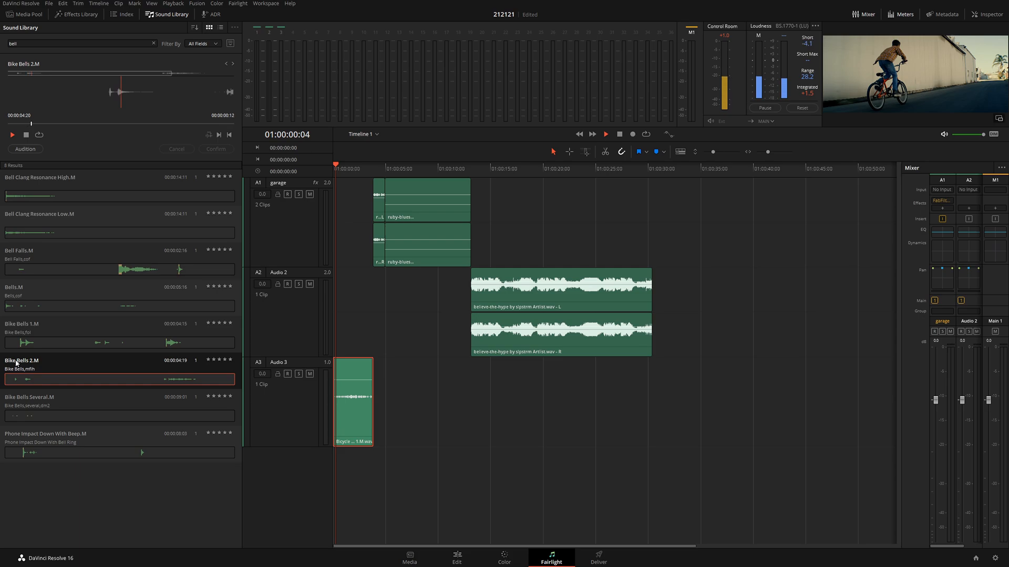
Step: Add Bike Bells 2.M on its own track under the bicycle sound, trimmed to about two seconds, and play the opening
left_click_drag(16, 362, 353, 492)
key("space")
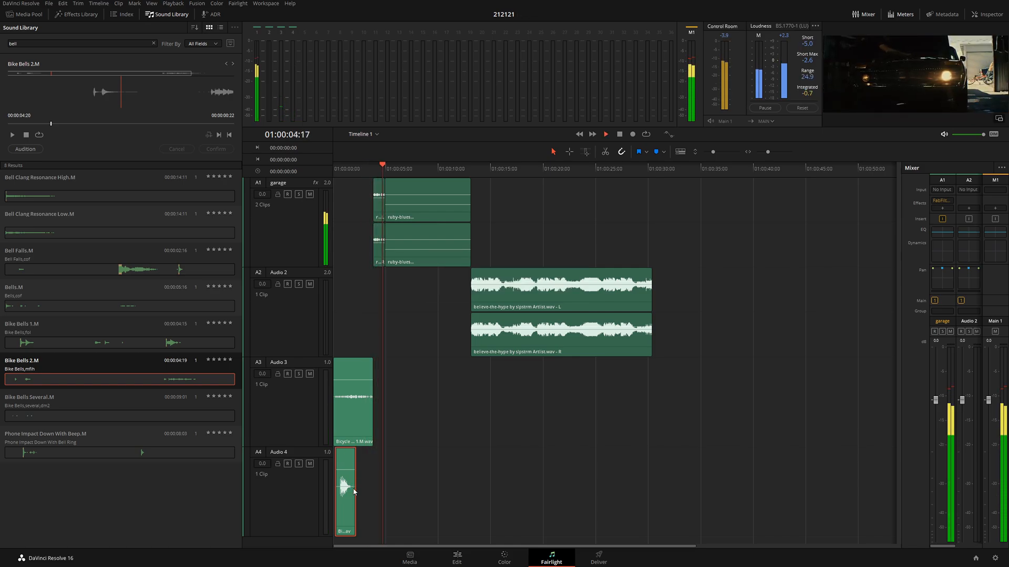
key("space")
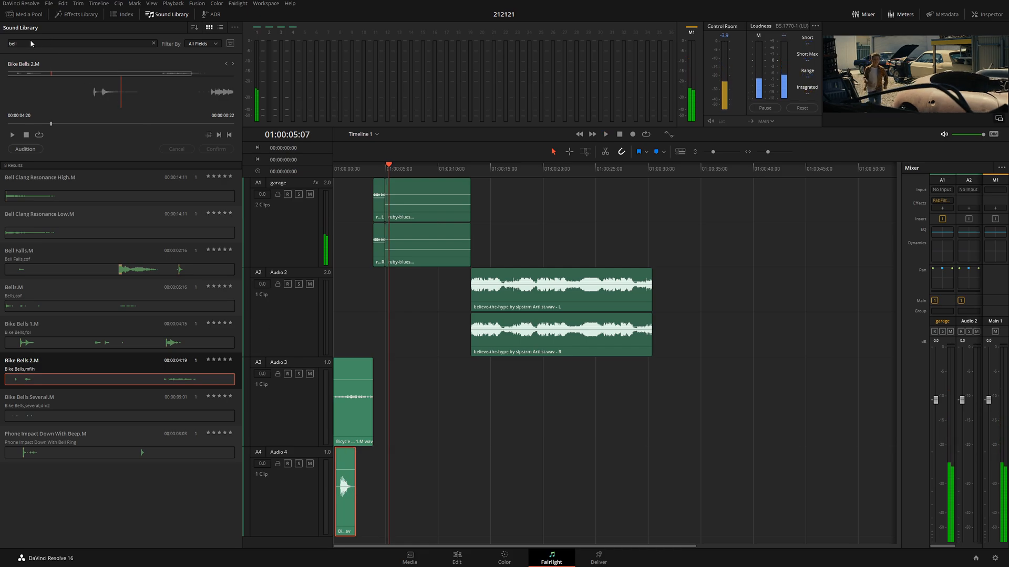
Step: Search the Sound Library for car door and audition Car Door Close x4.M and Car Door Open Old Model.M
left_click_drag(19, 43, 2, 45)
type("car door")
key("Return")
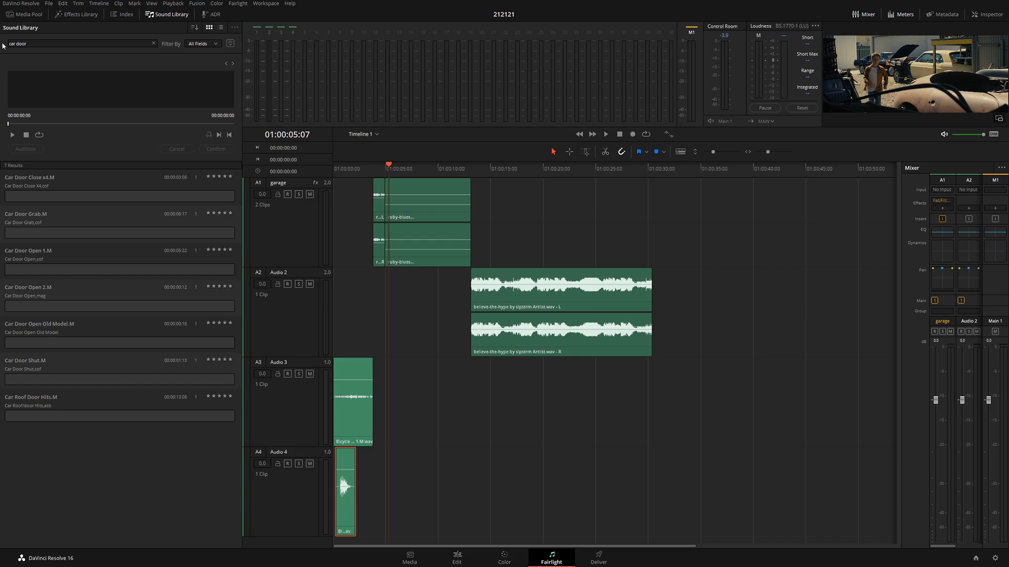
left_click(40, 185)
key("space")
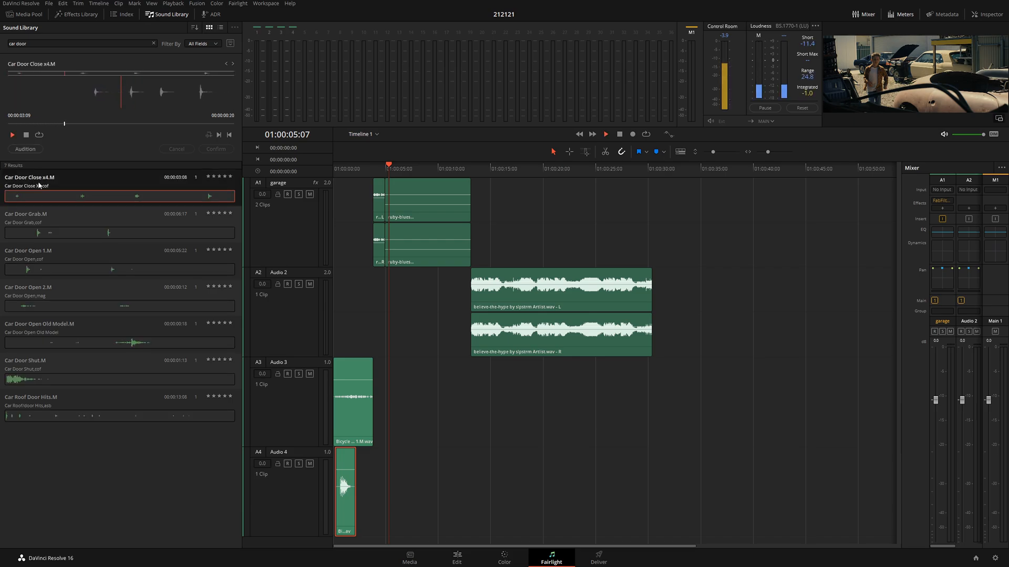
left_click(49, 325)
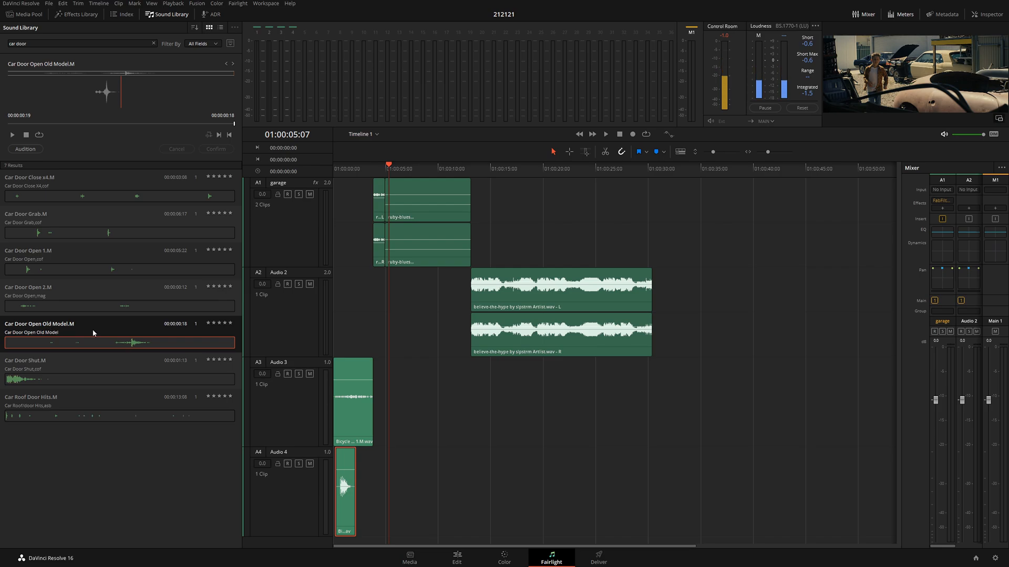
Step: Place Car Door Open Old Model.M on Audio 3 at about 01:00:07:04, where the boy handles the car, and play that part
left_click_drag(49, 326, 452, 437)
left_click_drag(471, 169, 402, 175)
left_click_drag(455, 399, 413, 399)
left_click_drag(768, 152, 774, 152)
mouse_move(618, 384)
left_mouse_down()
mouse_move(513, 385)
mouse_move(615, 391)
left_mouse_up()
key("space")
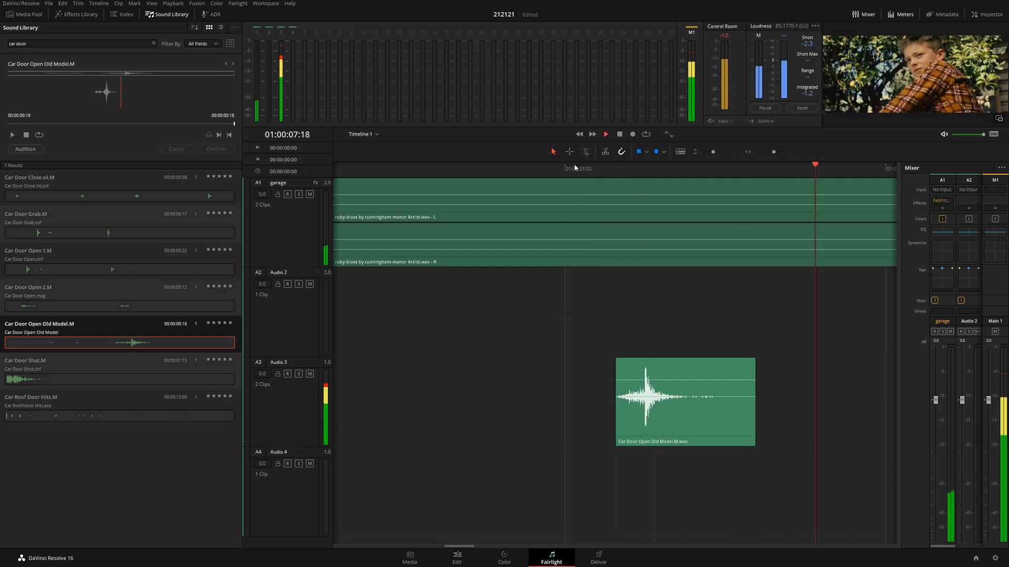
key("space")
Step: On the Edit page, lower the car door sound's clip volume to -6.80 and play the section around it
left_click(690, 395)
key("shift+4")
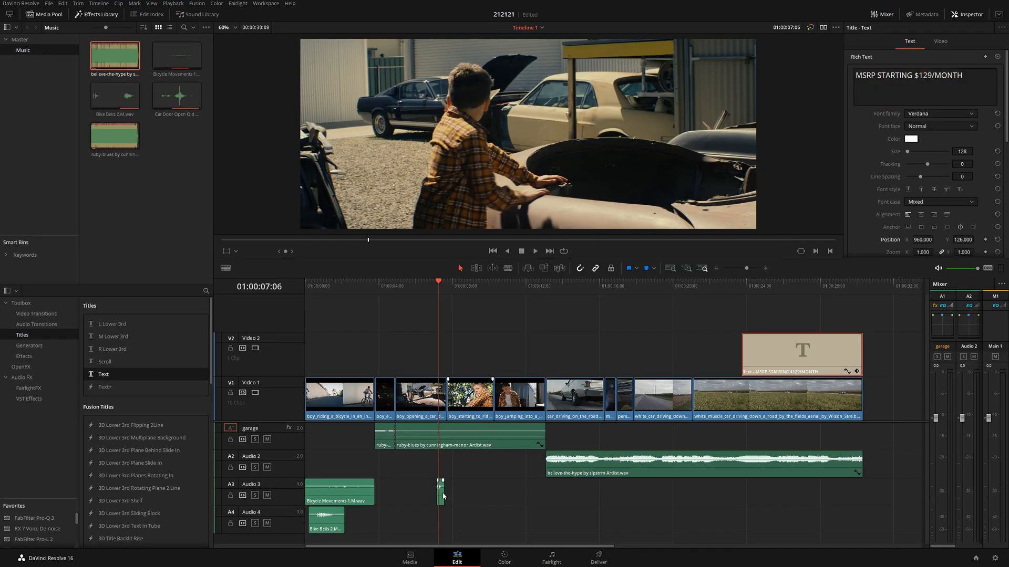
left_click(442, 497)
left_click_drag(968, 58, 959, 58)
left_click(419, 286)
key("space")
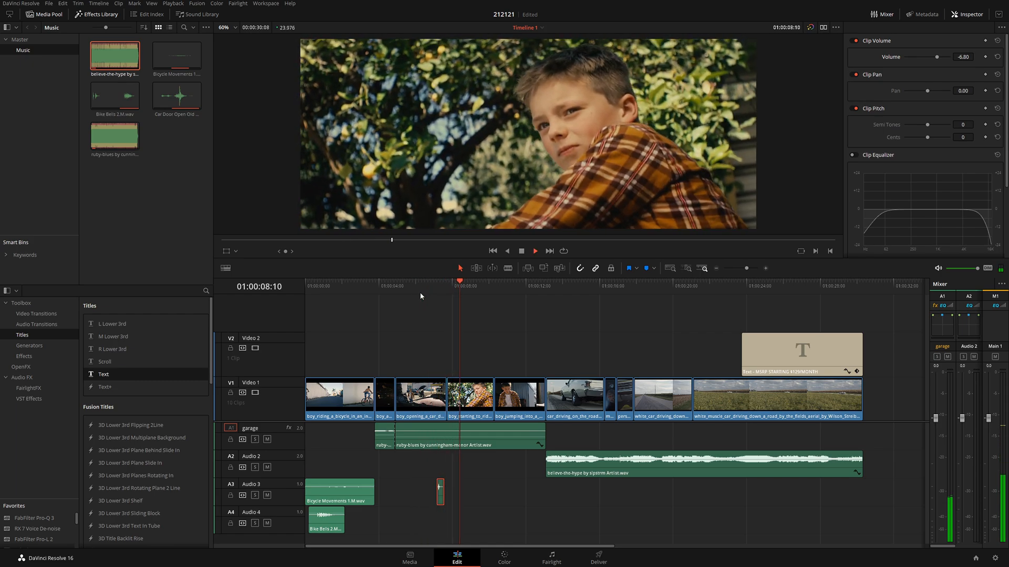
key("space")
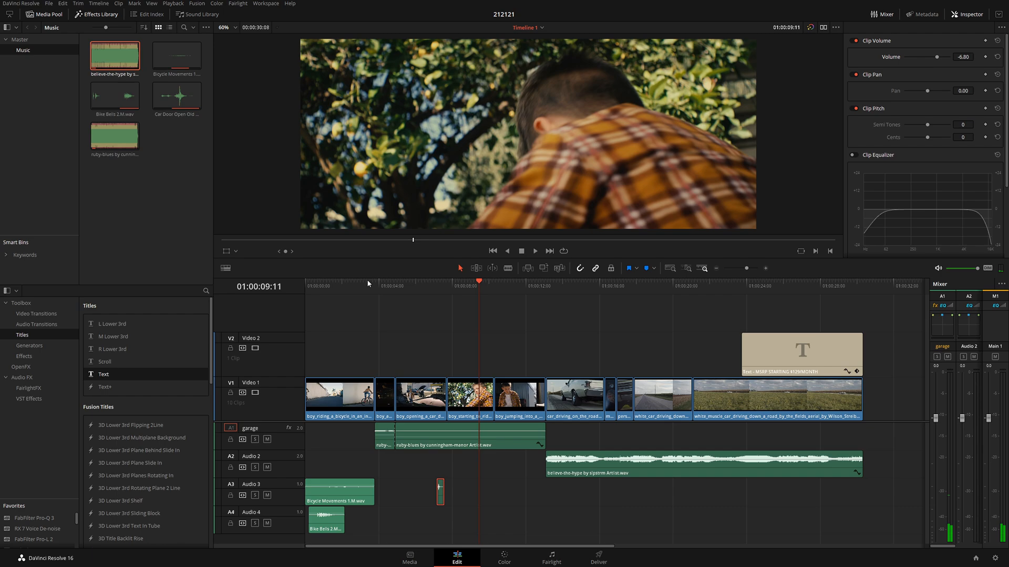
Step: Play the commercial from the start to check the bicycle and bell sounds against the picture
left_click(306, 288)
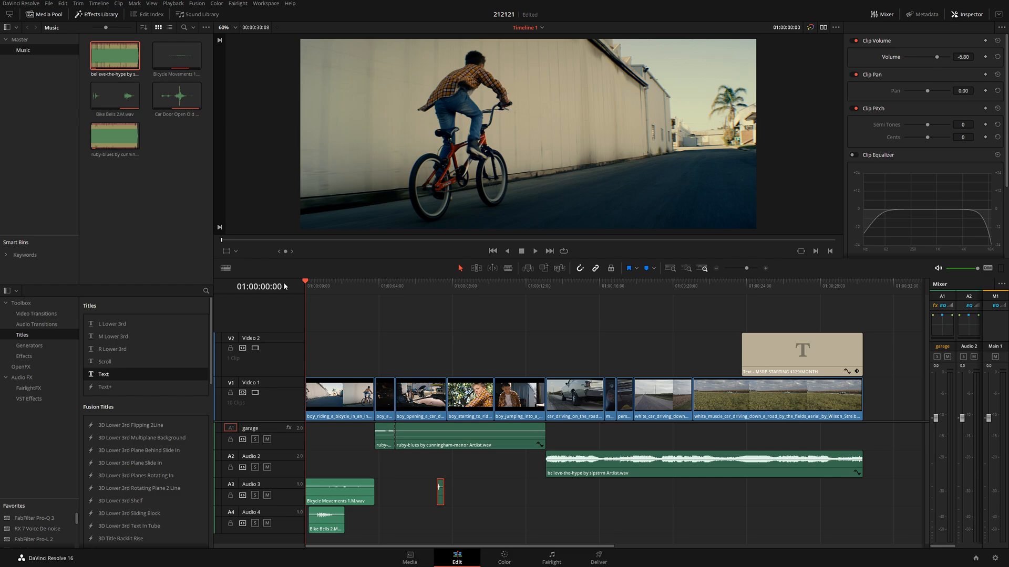
key("space")
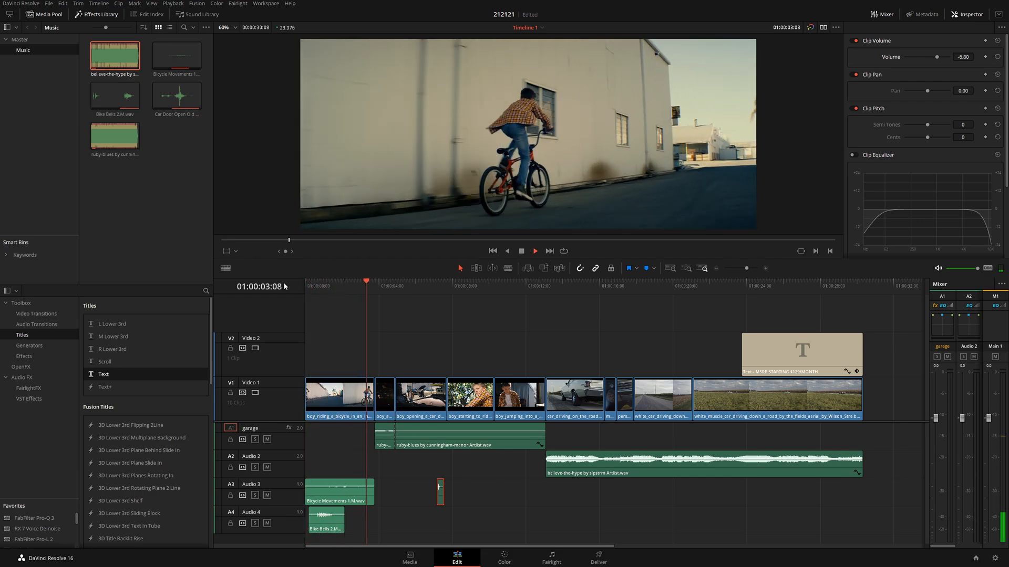
key("space")
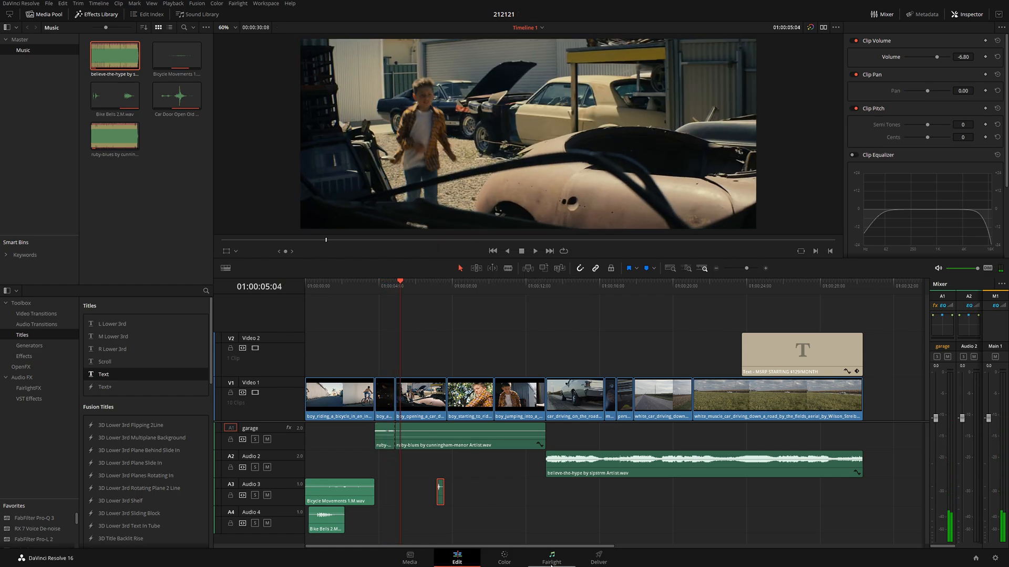
Step: Return to Fairlight and search the Sound Library for ambient, followed by street
key("shift+6")
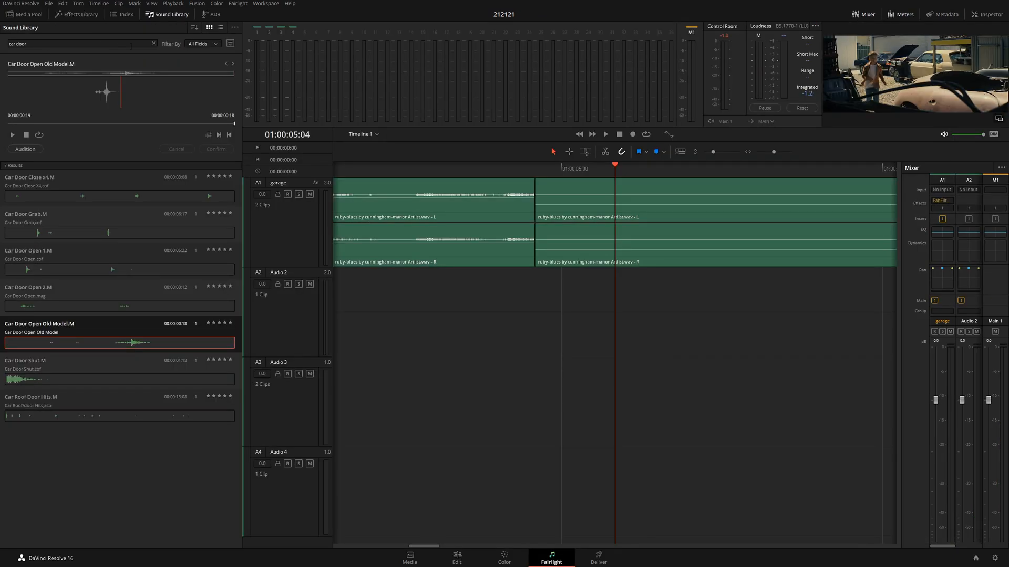
left_click(130, 44)
key("ctrl+a")
key("BackSpace")
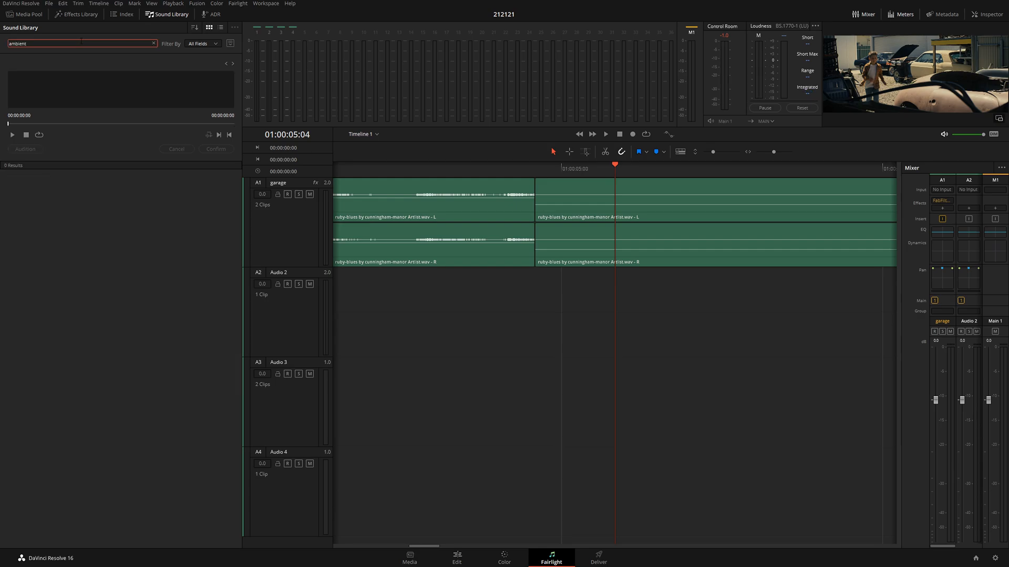
type("ambient")
key("ctrl+a")
type("street")
Step: Search the Sound Library for birds, audition Wing Flaps Multiple Birds Fly Away, and search for outdoor instead
key("ctrl+a")
type("birds")
key("Return")
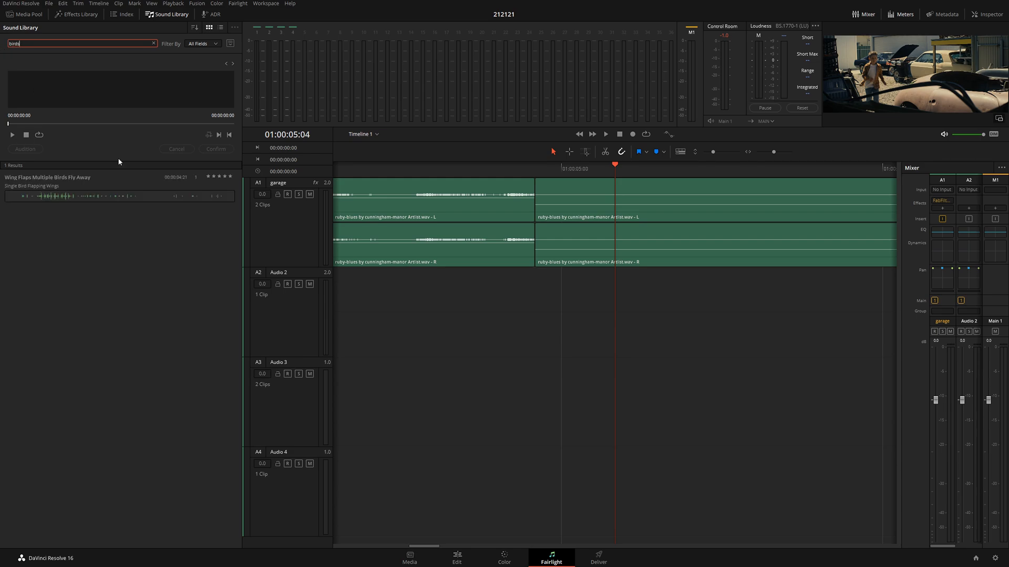
left_click(83, 180)
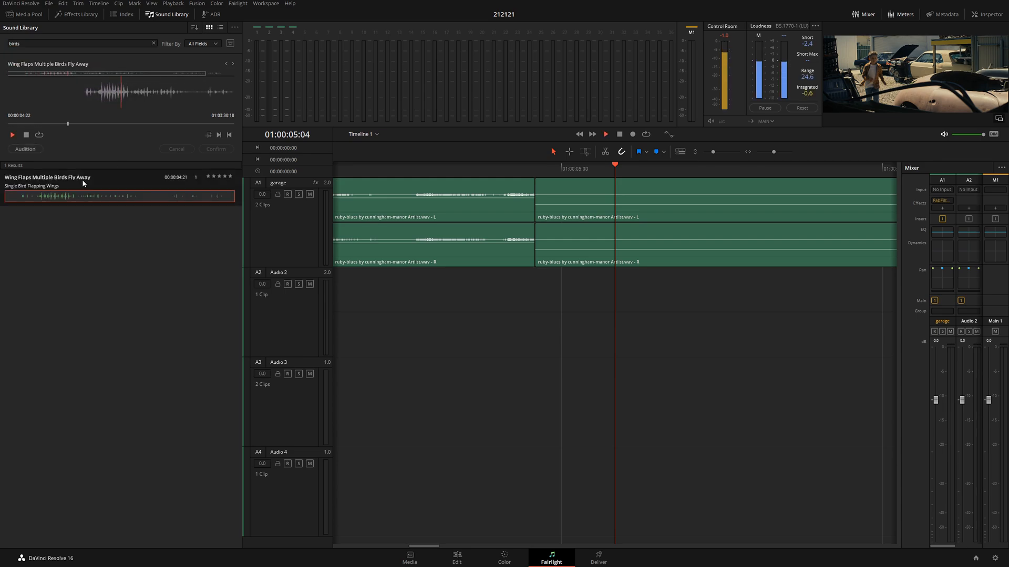
left_click(26, 136)
left_click(153, 43)
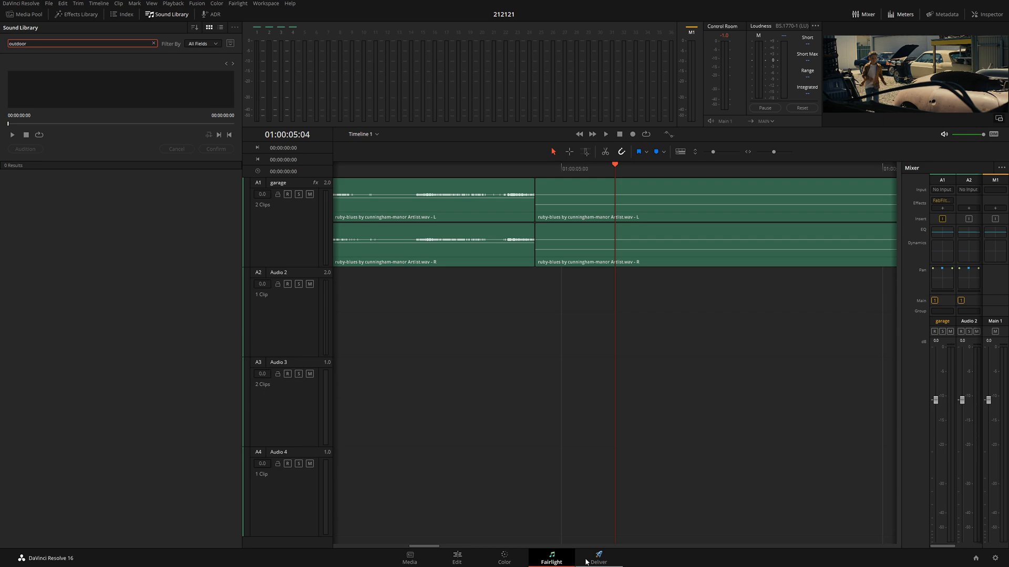
Step: Go back to the Color page and scrub garage clip 03 to its first frame
left_click(509, 560)
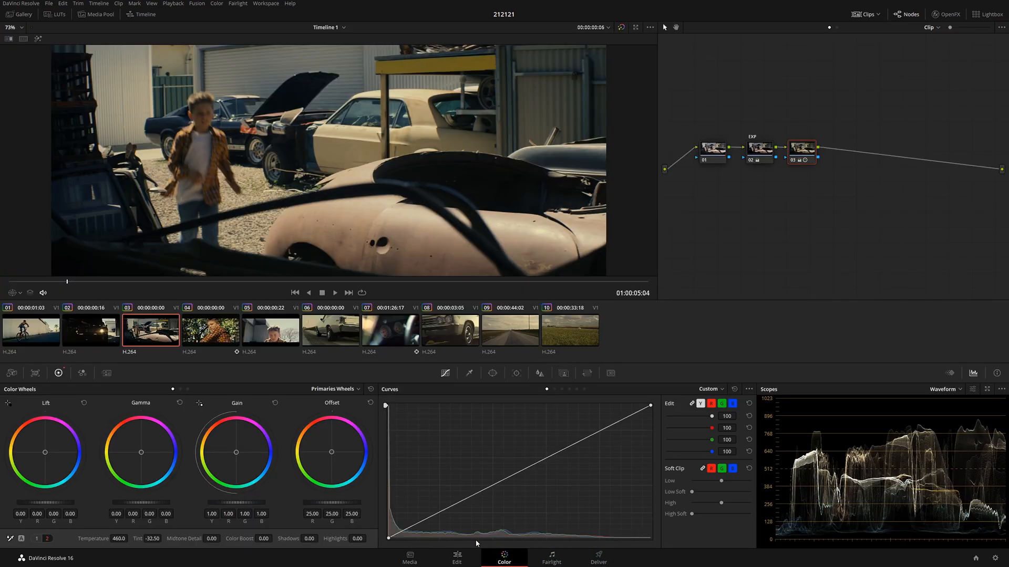
left_click_drag(69, 287, 5, 285)
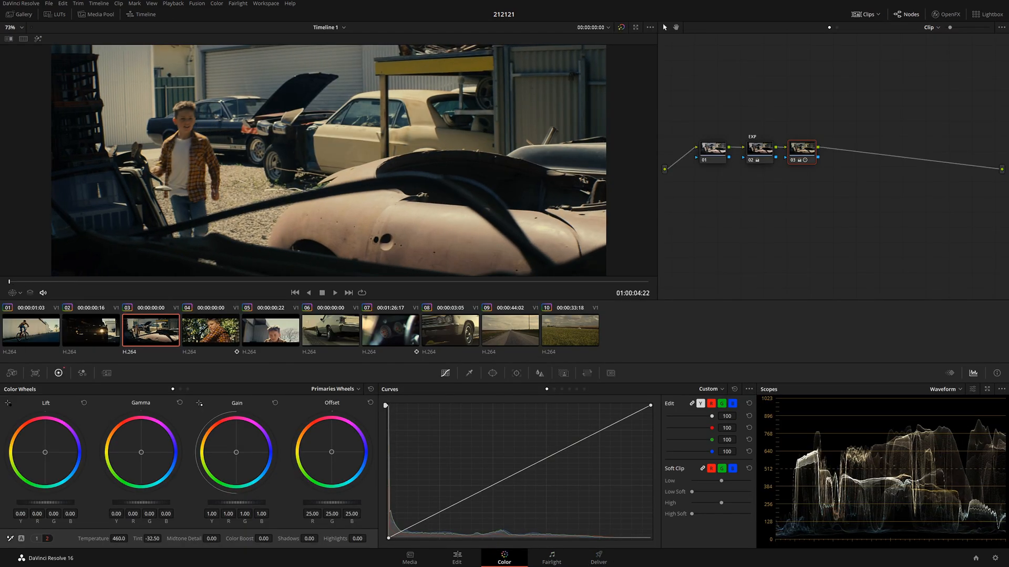